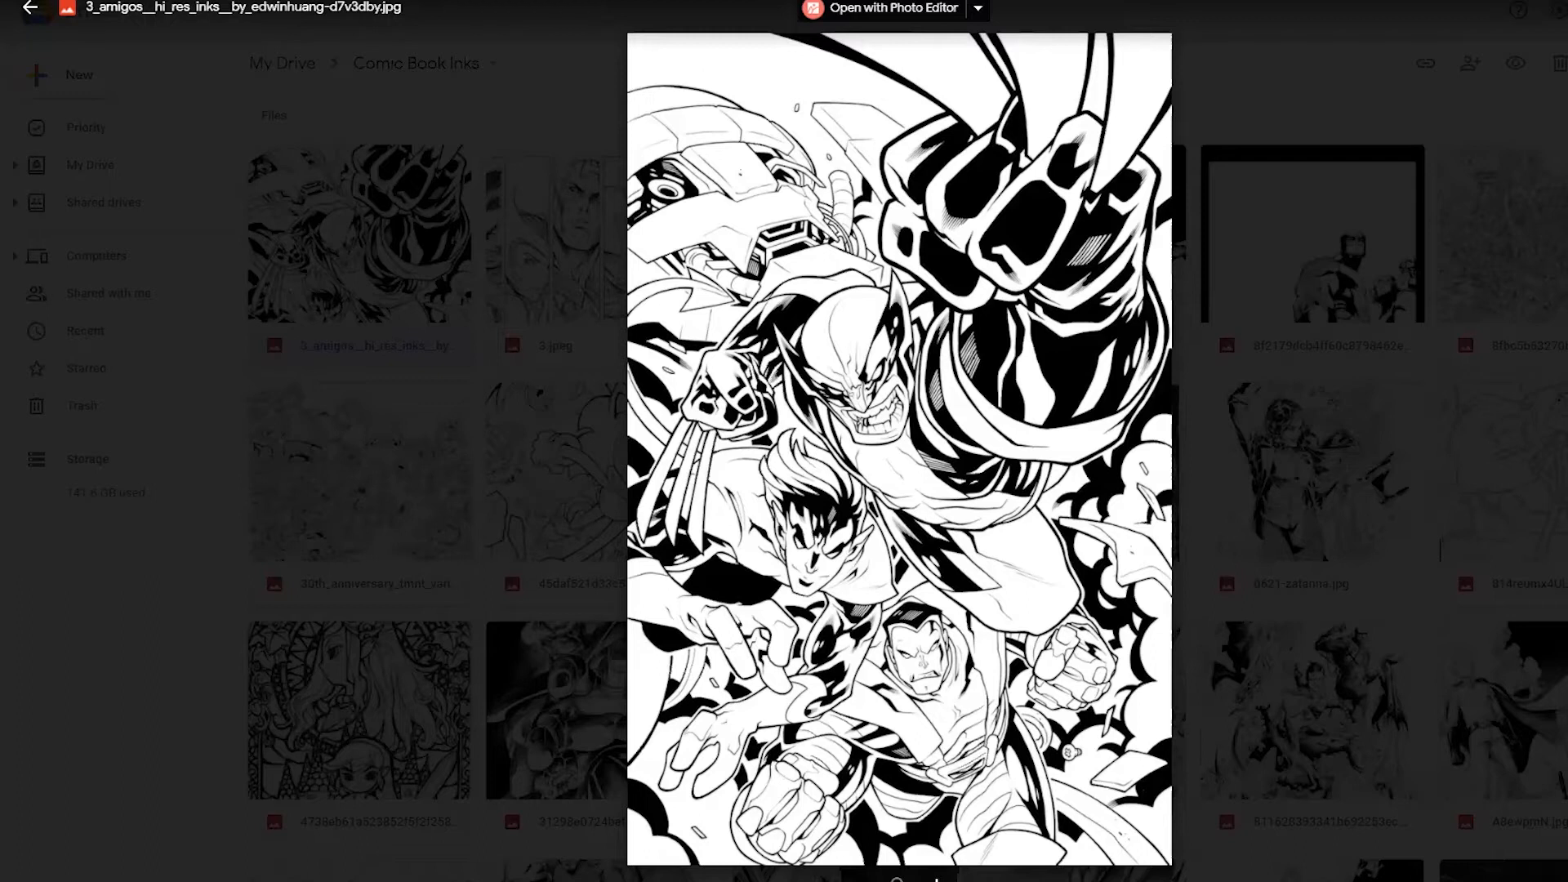
Run a Google search for "spider man comic book ink" and show the image results.
{"action": "type", "text": "spider man"}
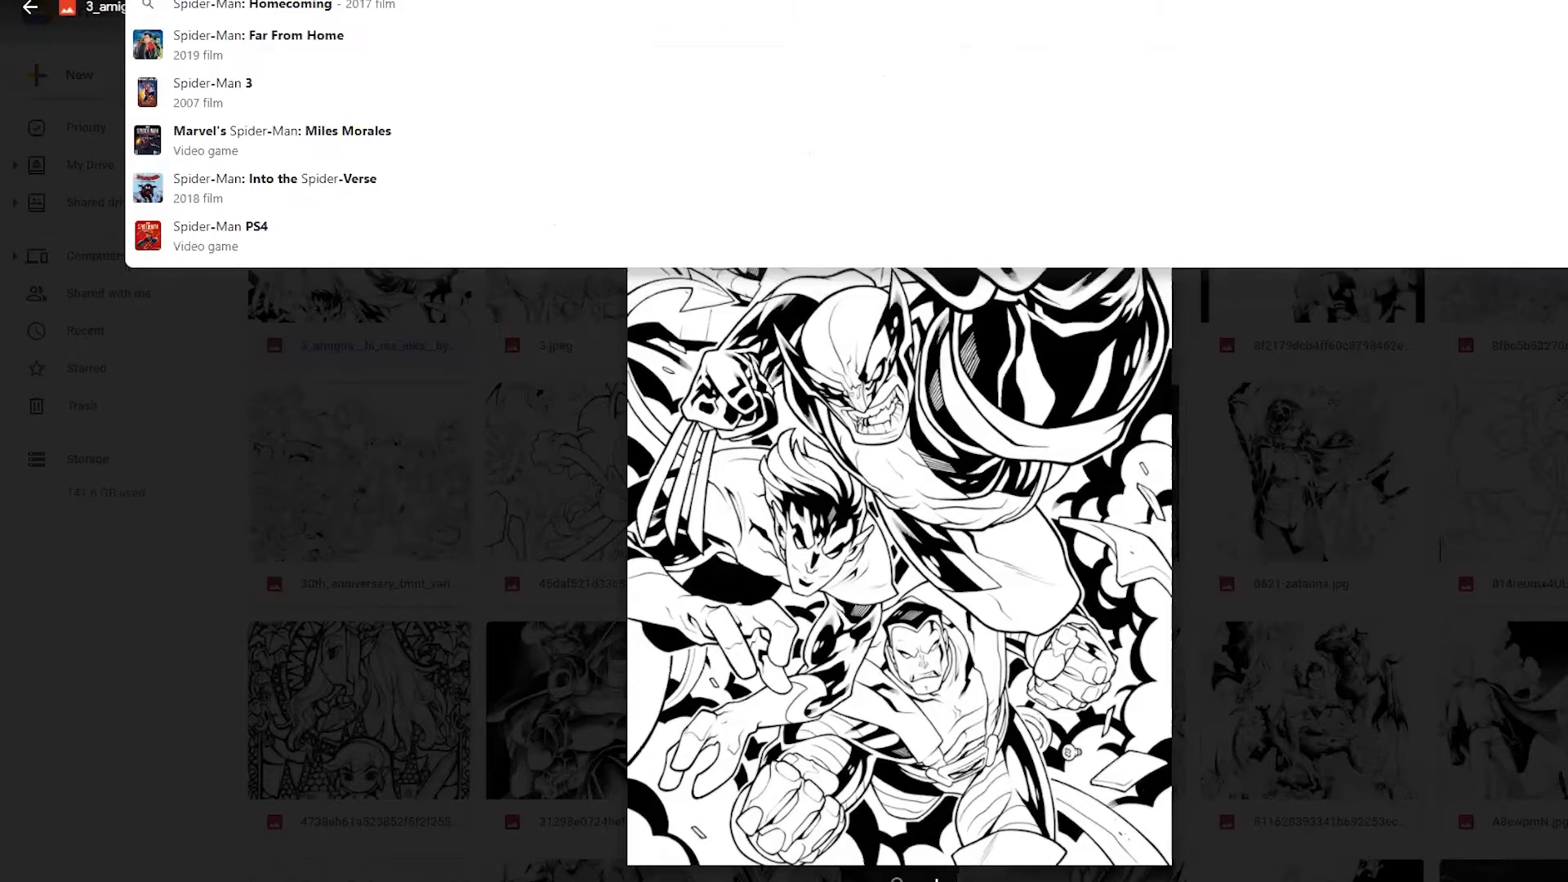
{"action": "type", "text": " comic"}
{"action": "type", "text": " book"}
{"action": "type", "text": "s"}
{"action": "key", "text": "Escape"}
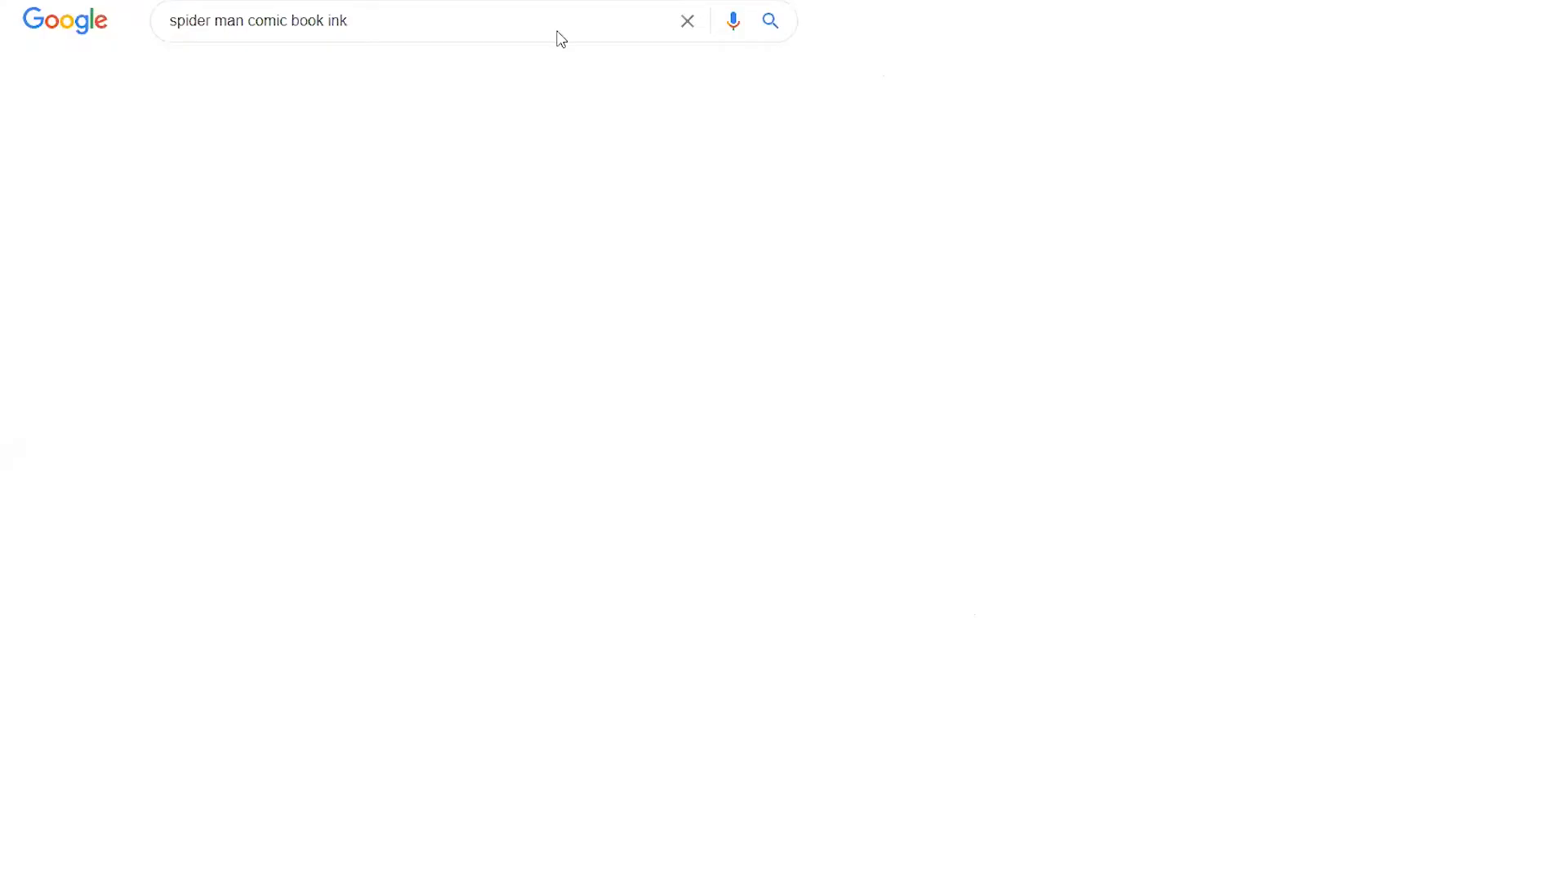
{"action": "left_click", "coordinate": [281, 81]}
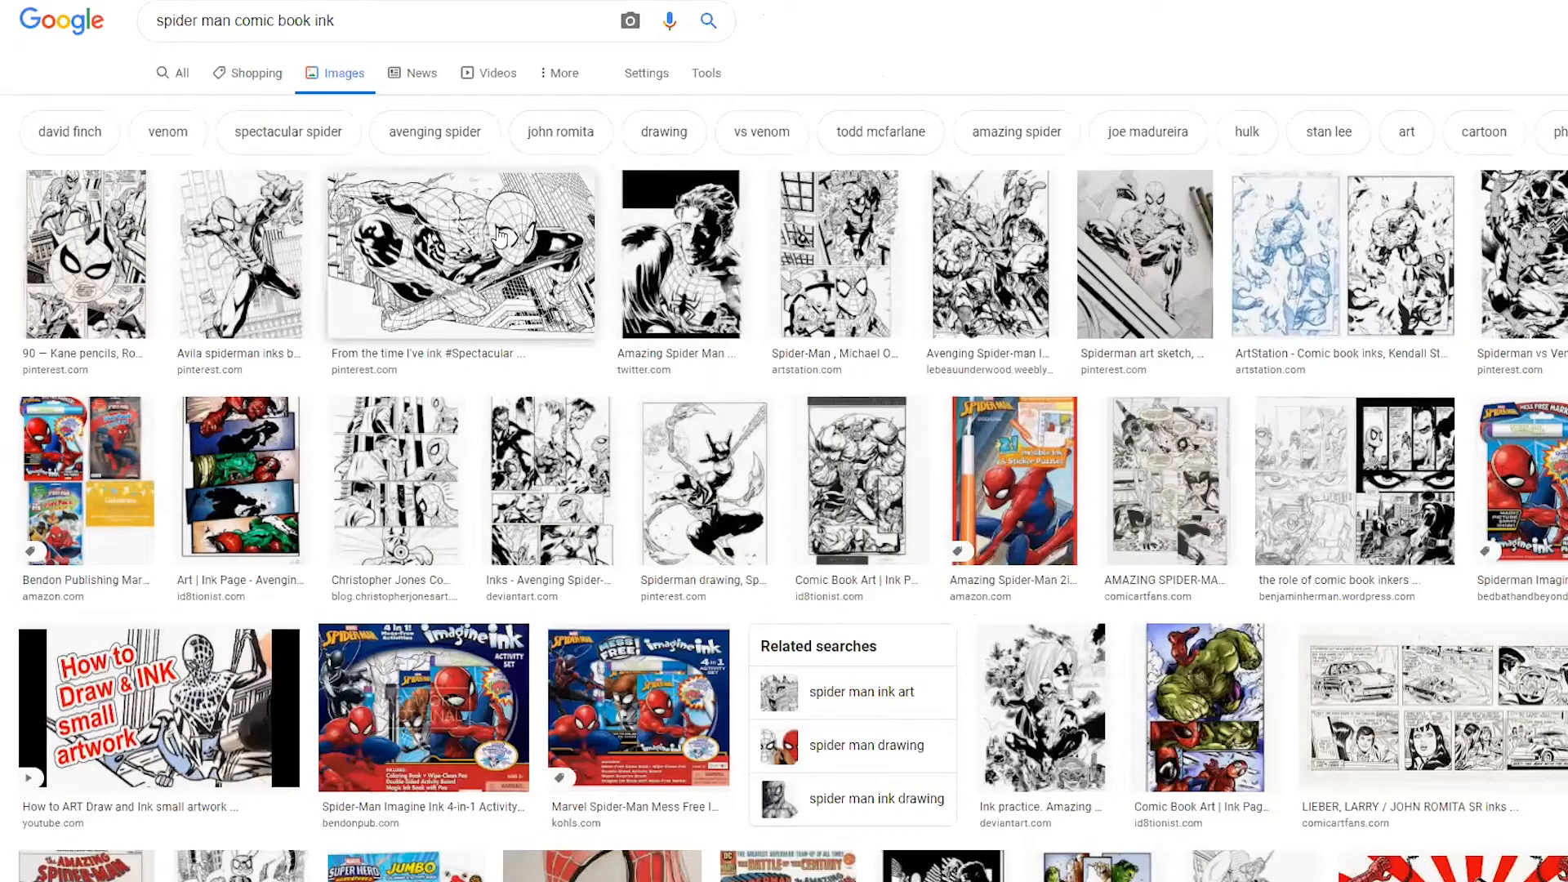
Filter the image results to Large and preview the Spiderman vs Venom inks and the Comic Book Art ink page.
{"action": "left_click", "coordinate": [702, 79]}
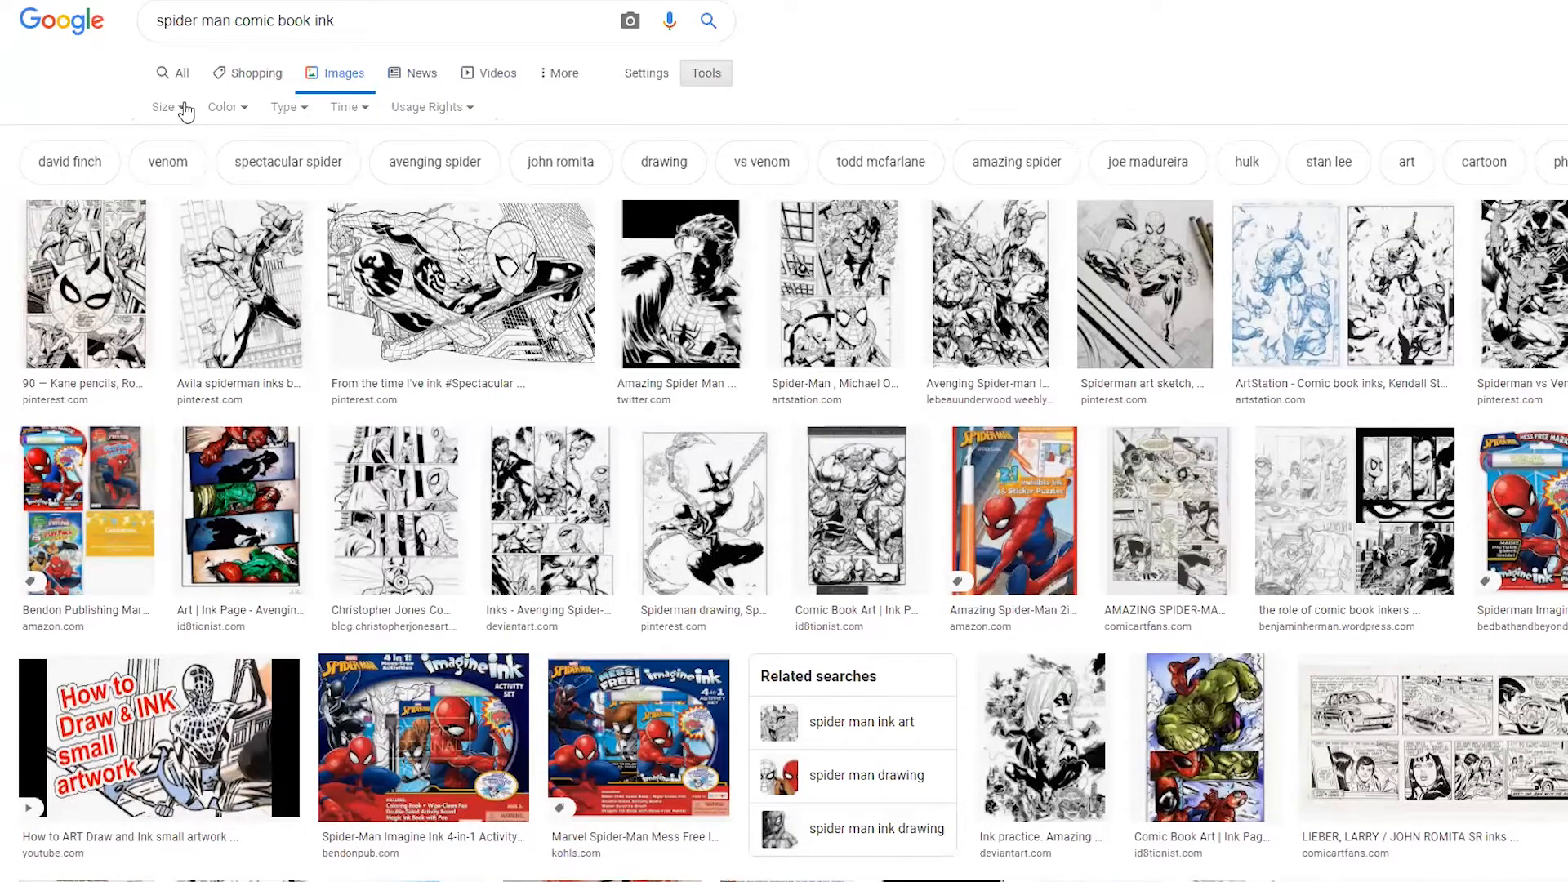
{"action": "left_click", "coordinate": [184, 111]}
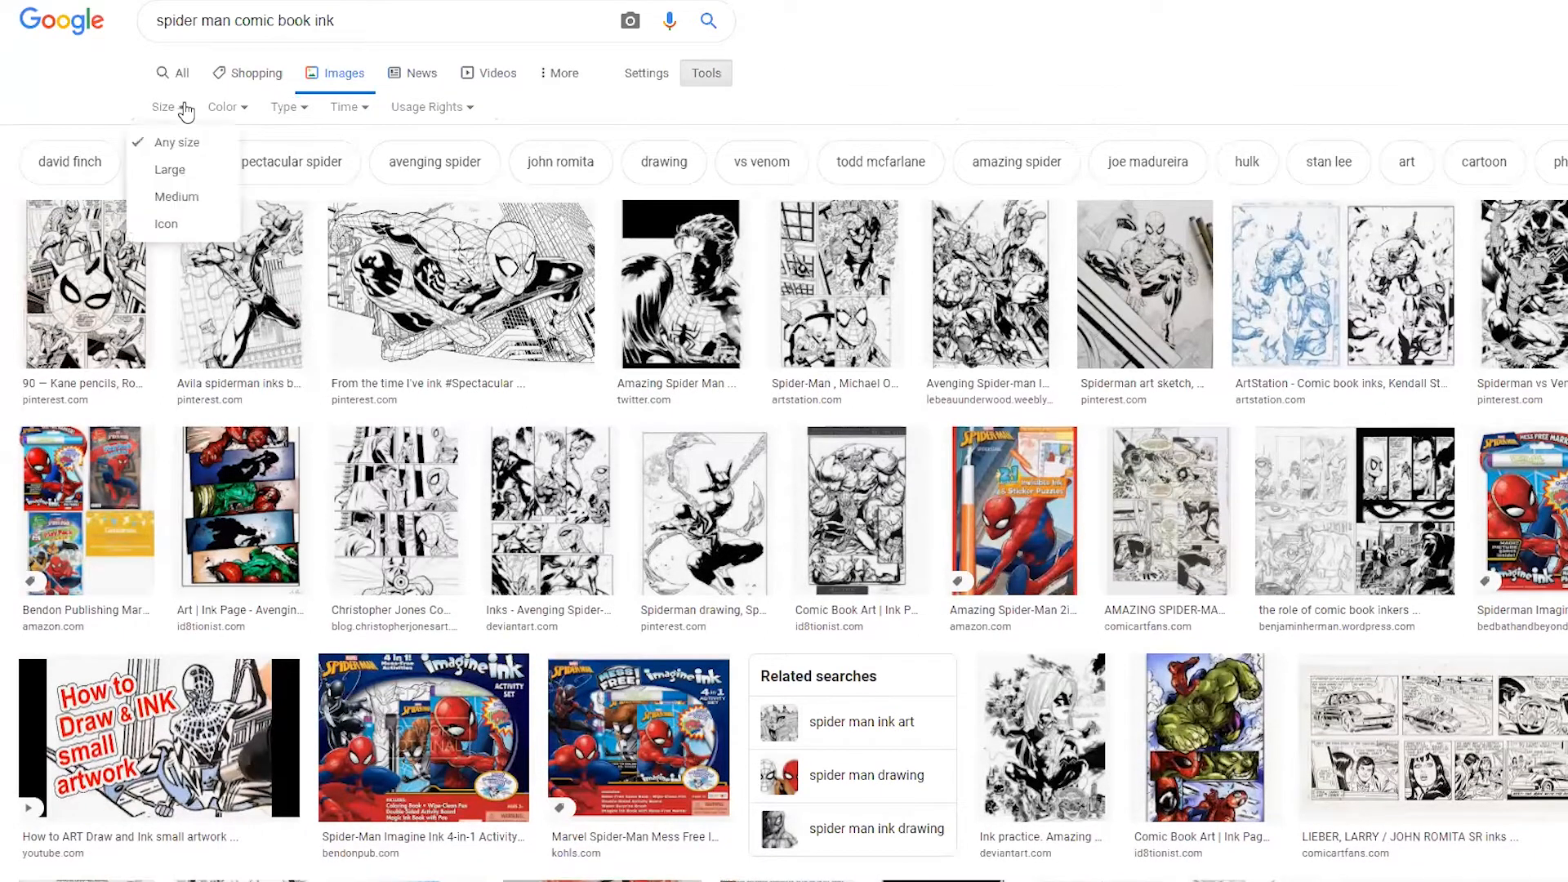
{"action": "left_click", "coordinate": [159, 172]}
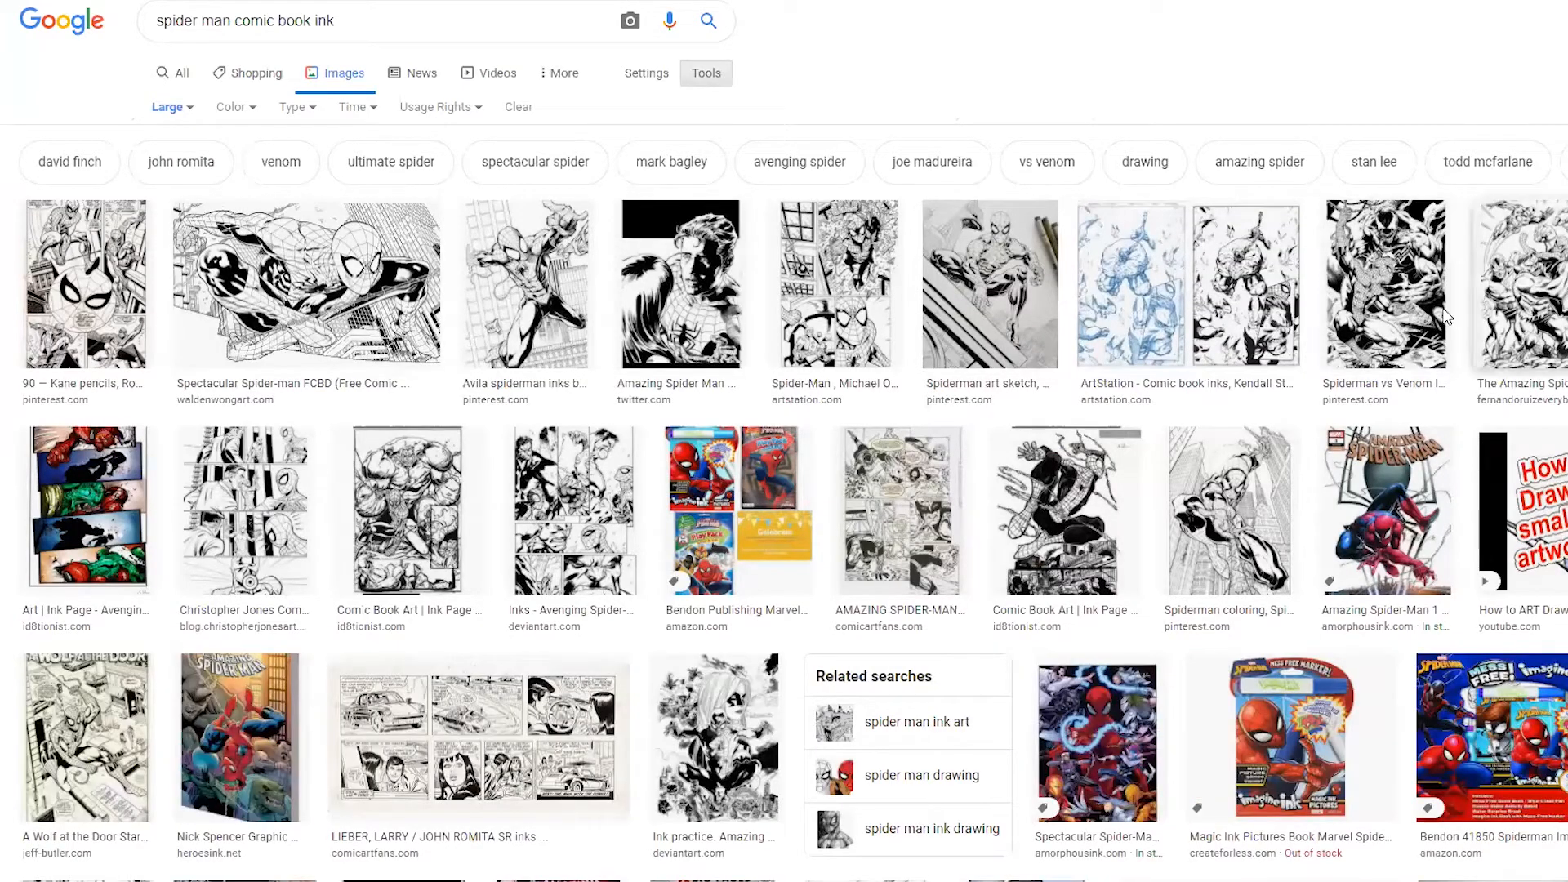
{"action": "left_click", "coordinate": [1418, 301]}
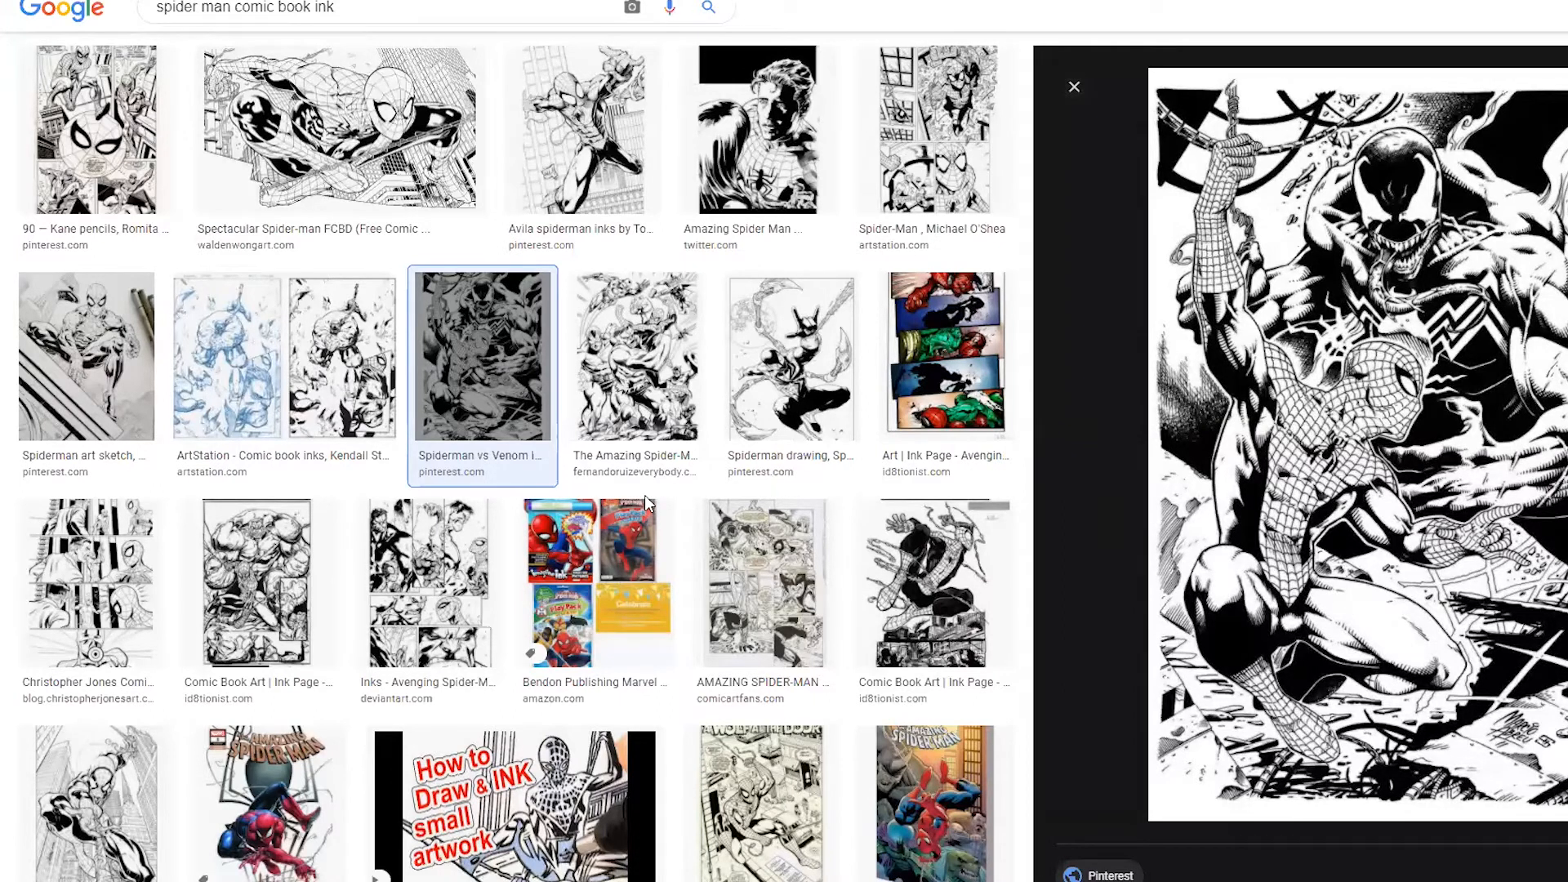
{"action": "left_click", "coordinate": [259, 583]}
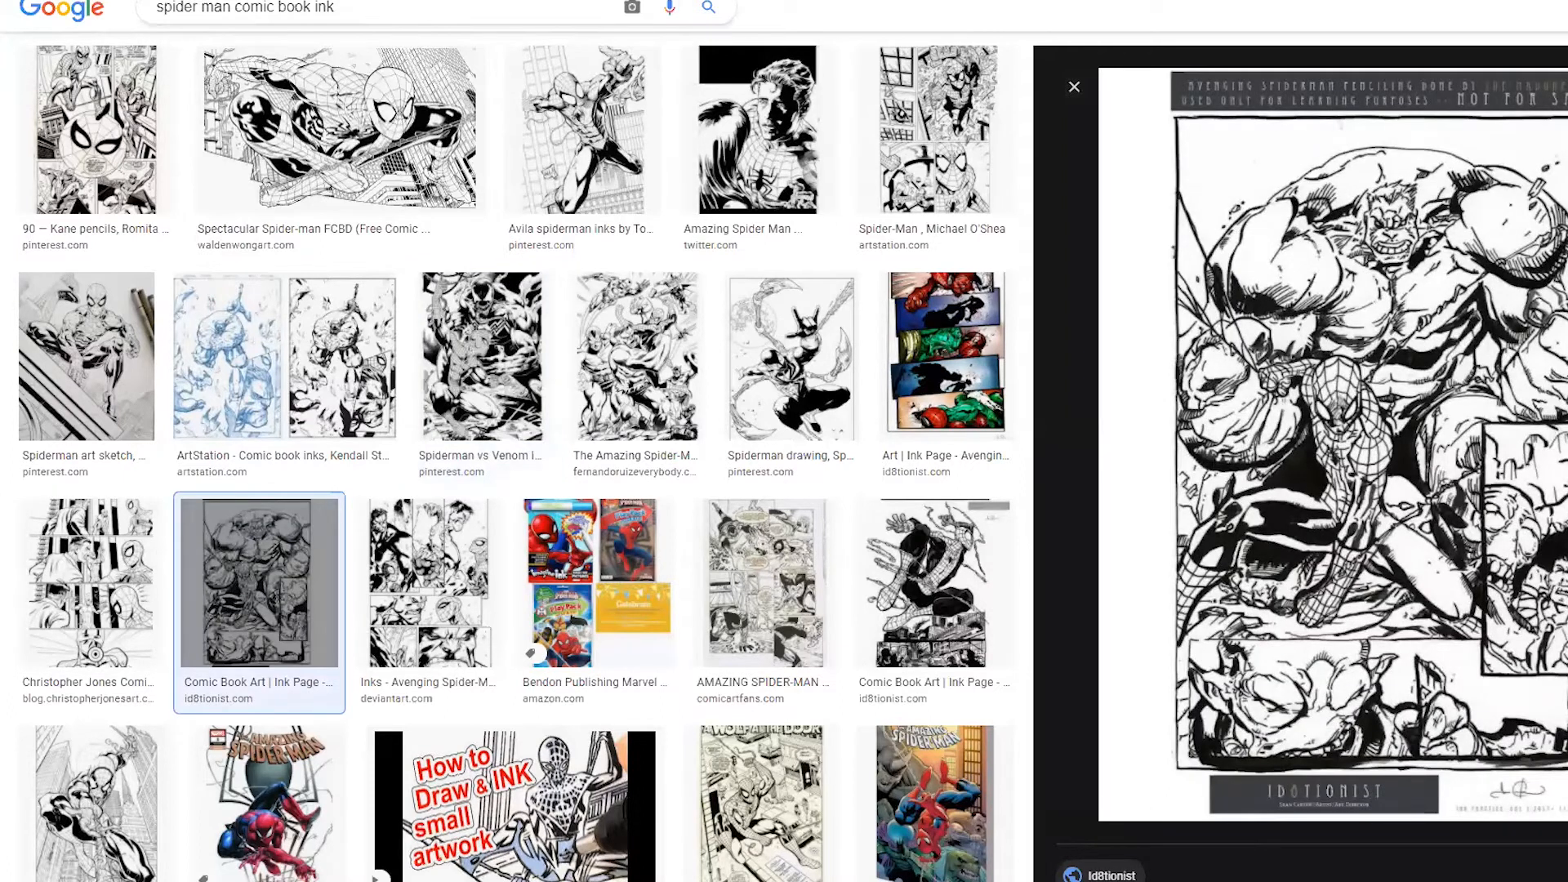
Search images for "power puff girls coloring book" and preview the Maxresdefault Chipettes and Powerpuff line art.
{"action": "triple_click", "coordinate": [382, 18]}
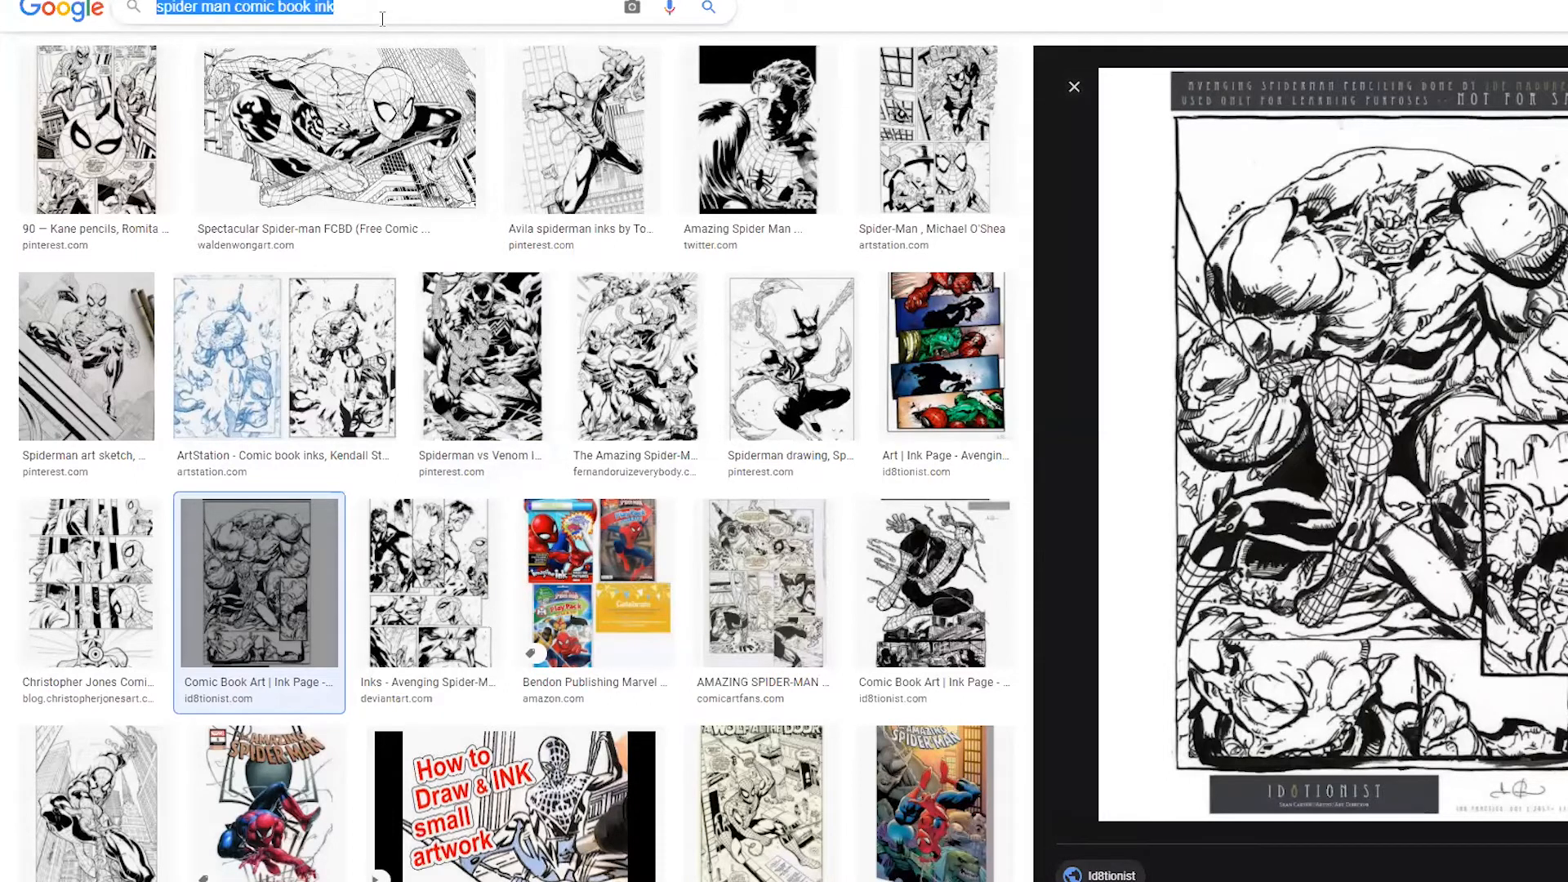
{"action": "type", "text": "p"}
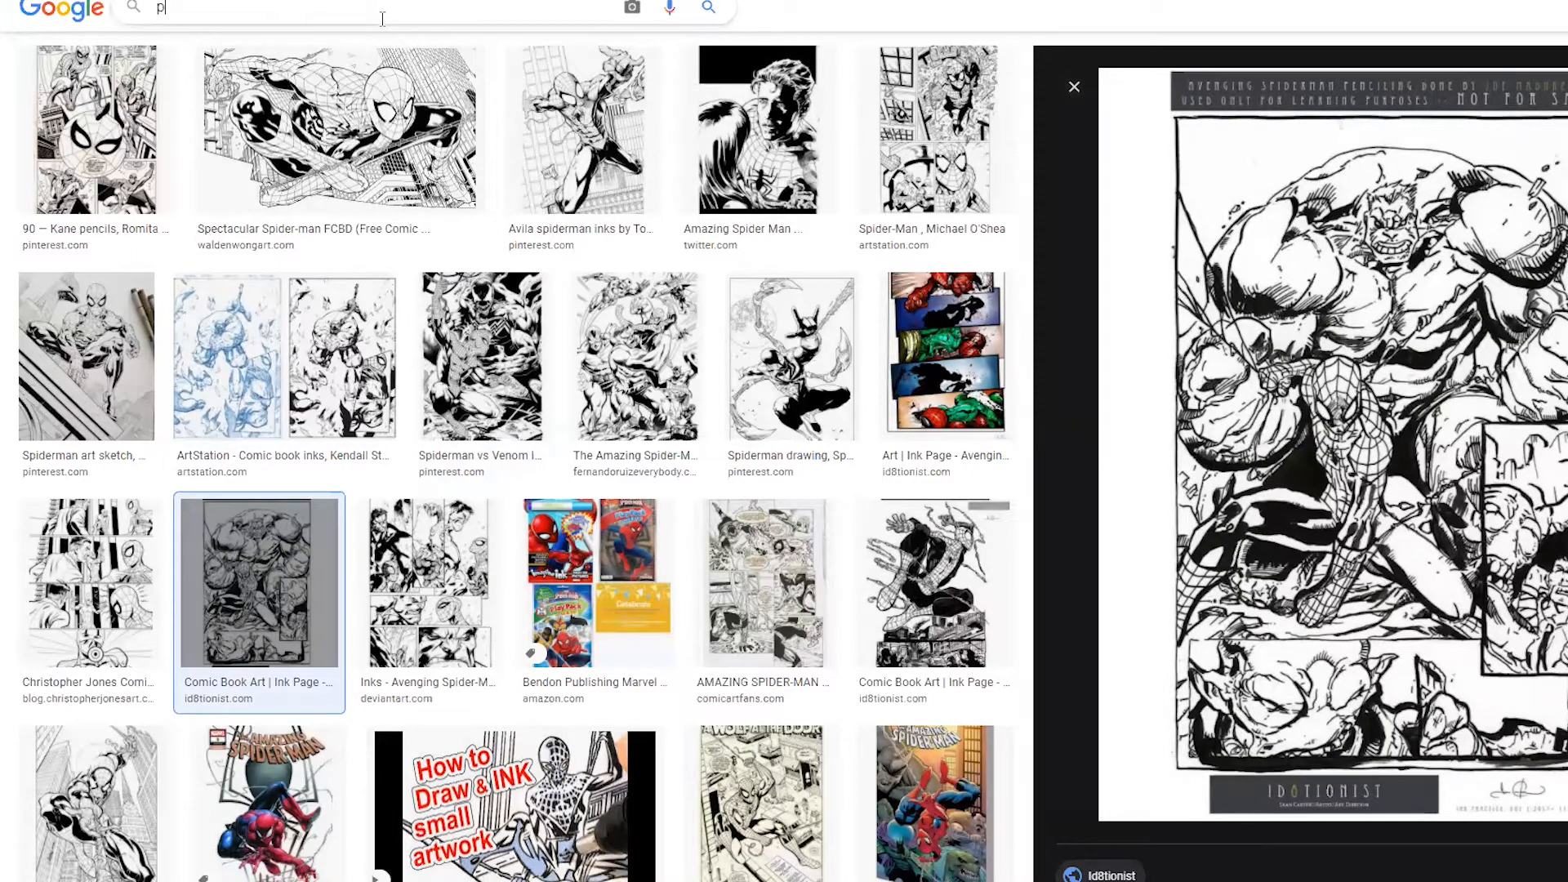
{"action": "type", "text": "ower pi"}
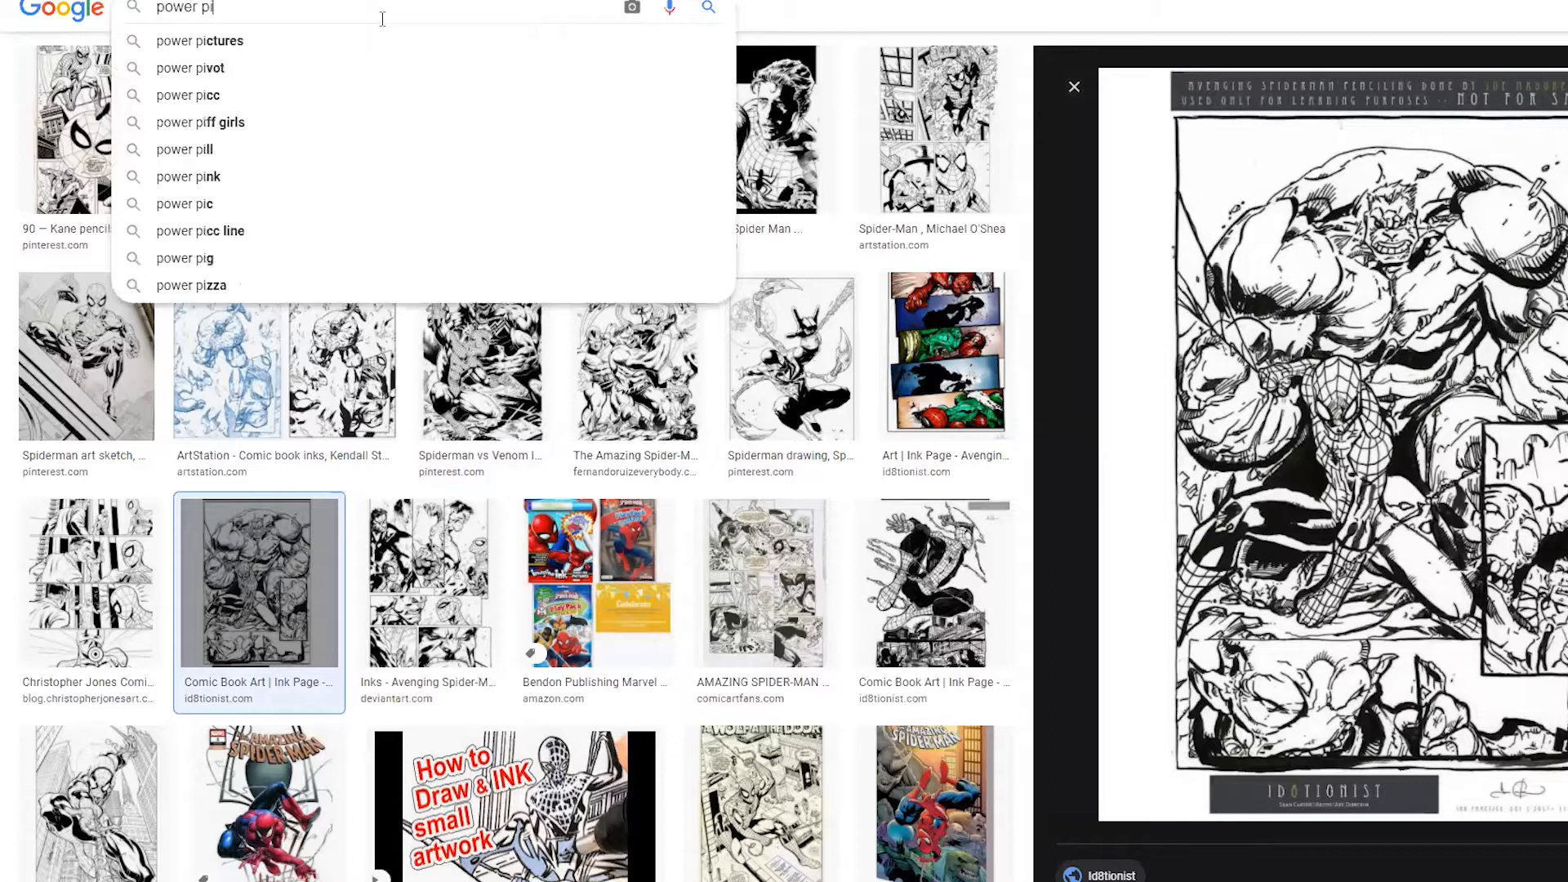
{"action": "key", "text": "BackSpace"}
{"action": "type", "text": "u"}
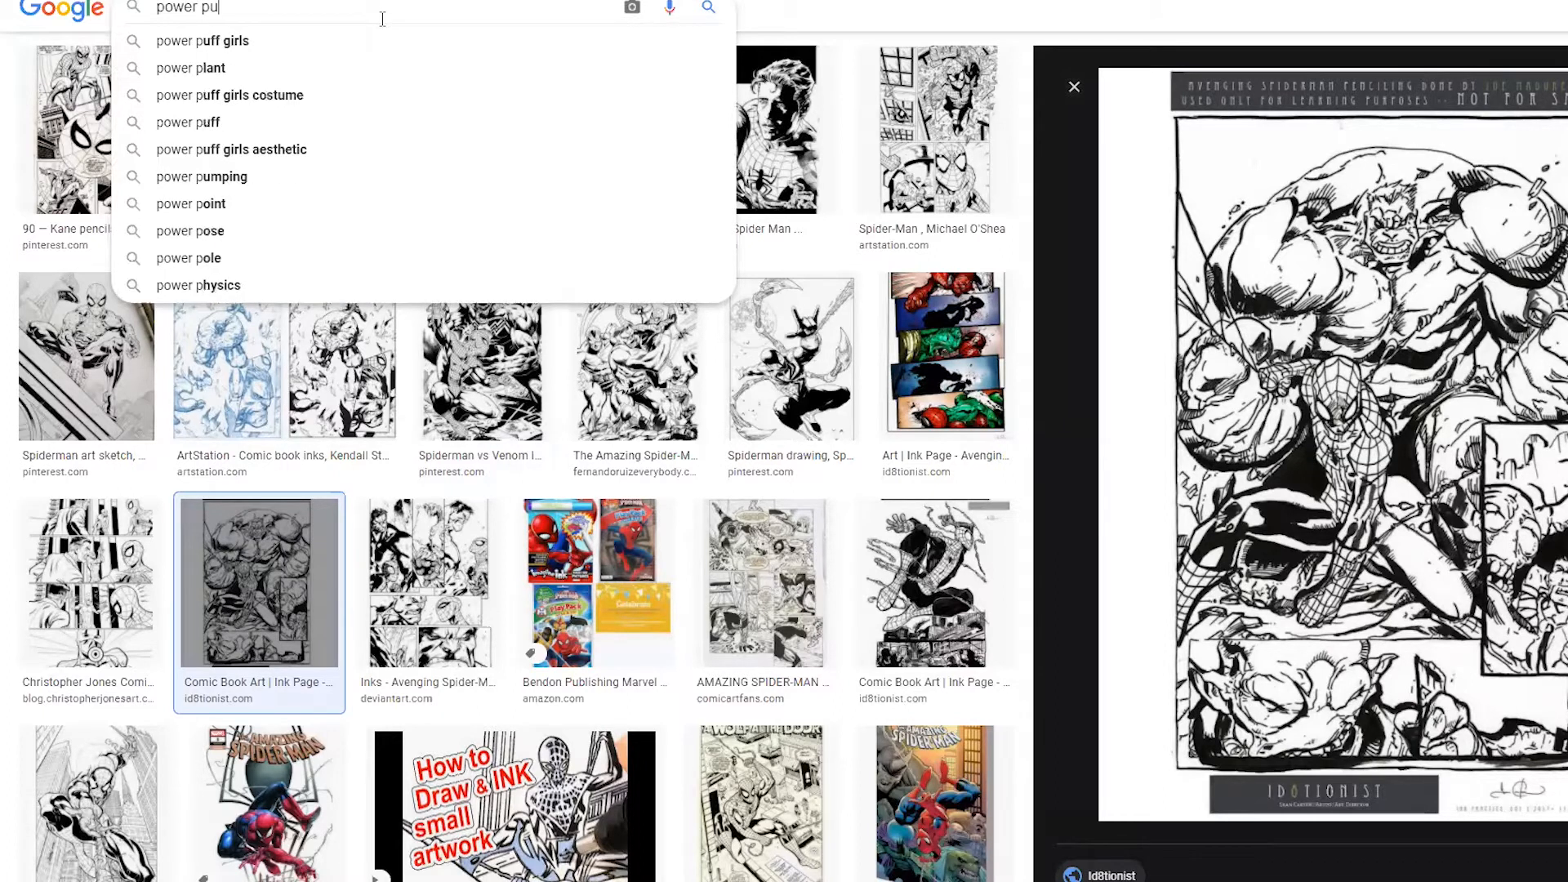
{"action": "type", "text": "ff girl"}
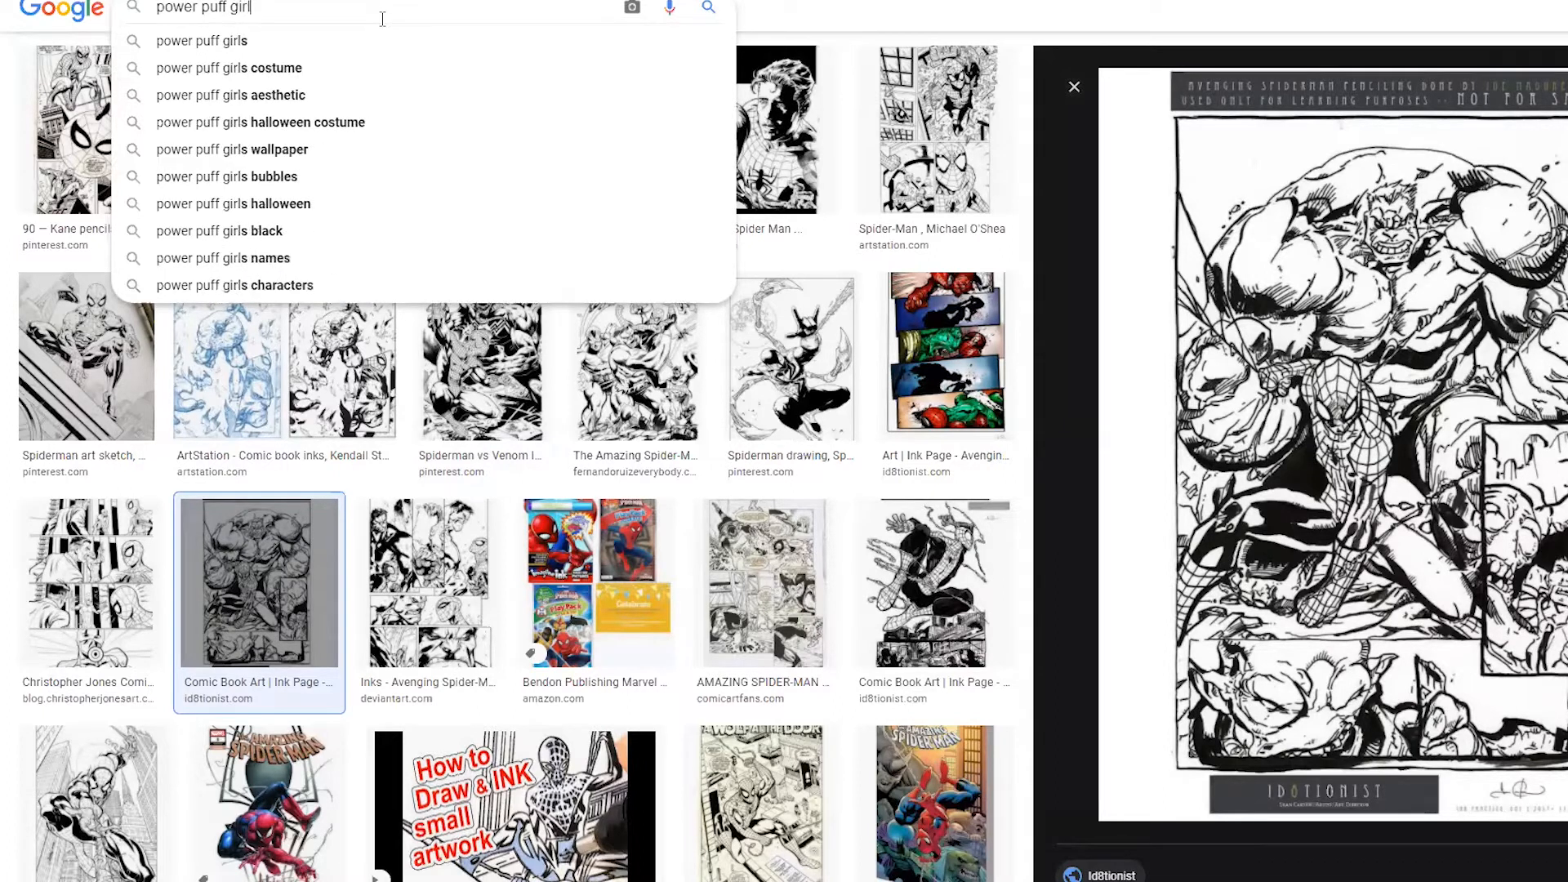
{"action": "type", "text": "s coloring book"}
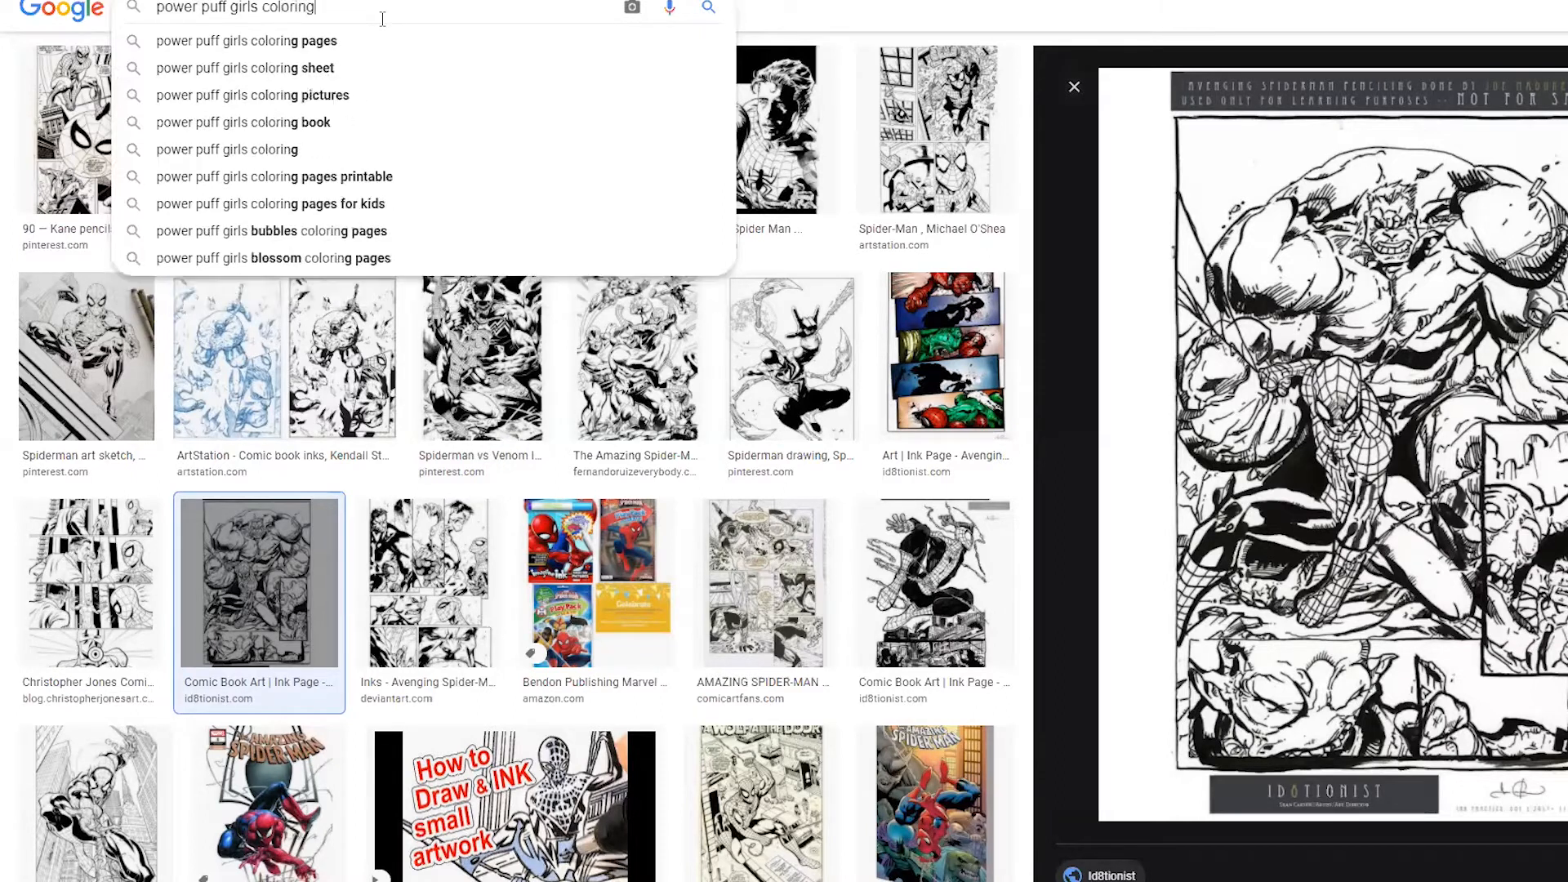
{"action": "key", "text": "Return"}
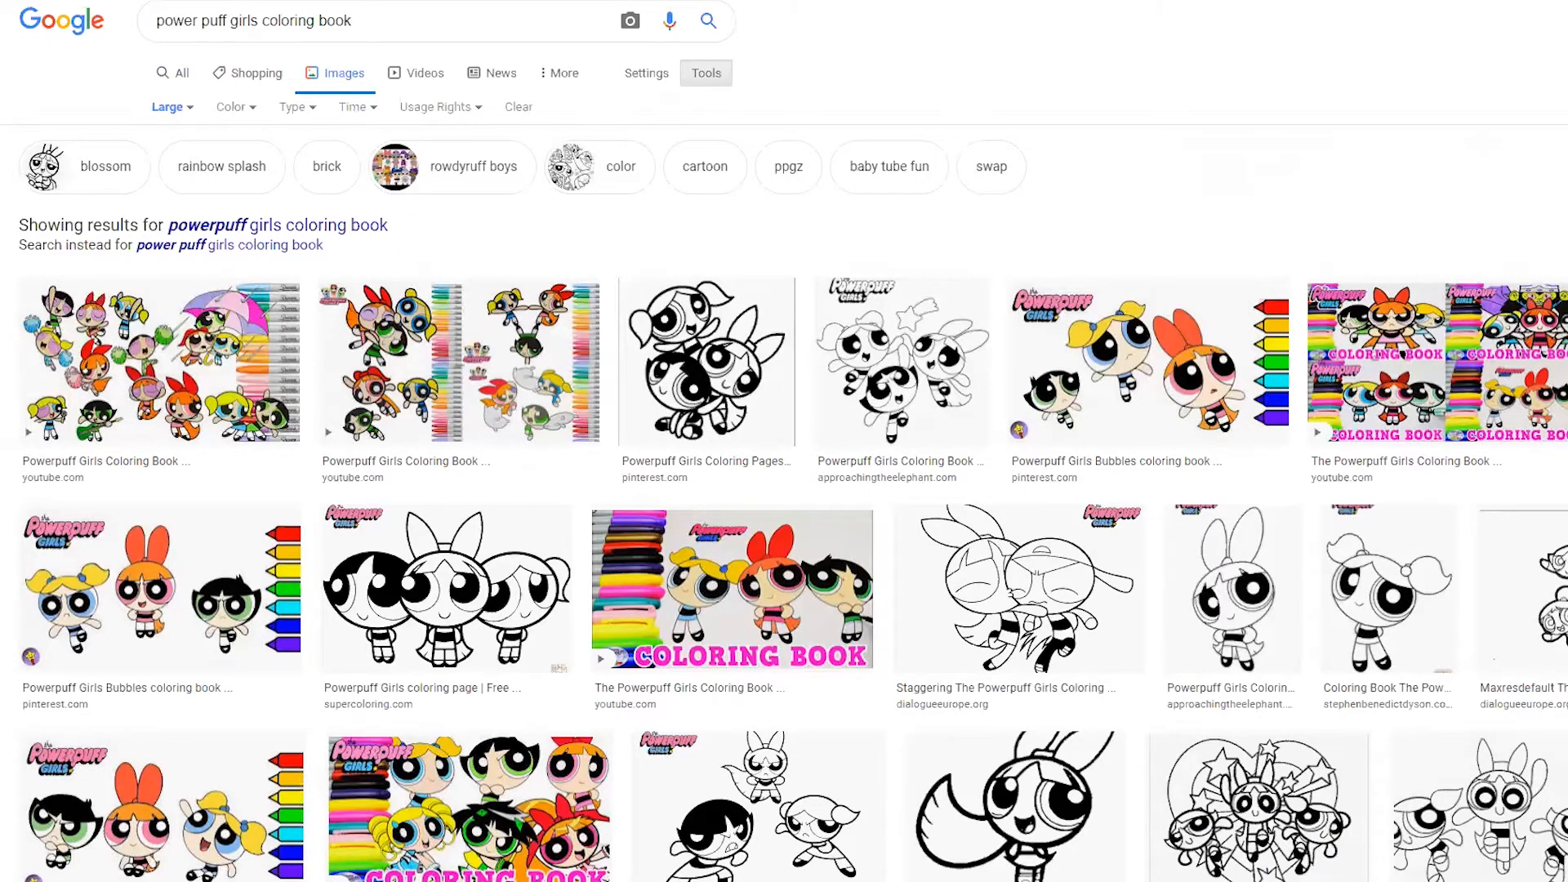
{"action": "left_click", "coordinate": [1520, 593]}
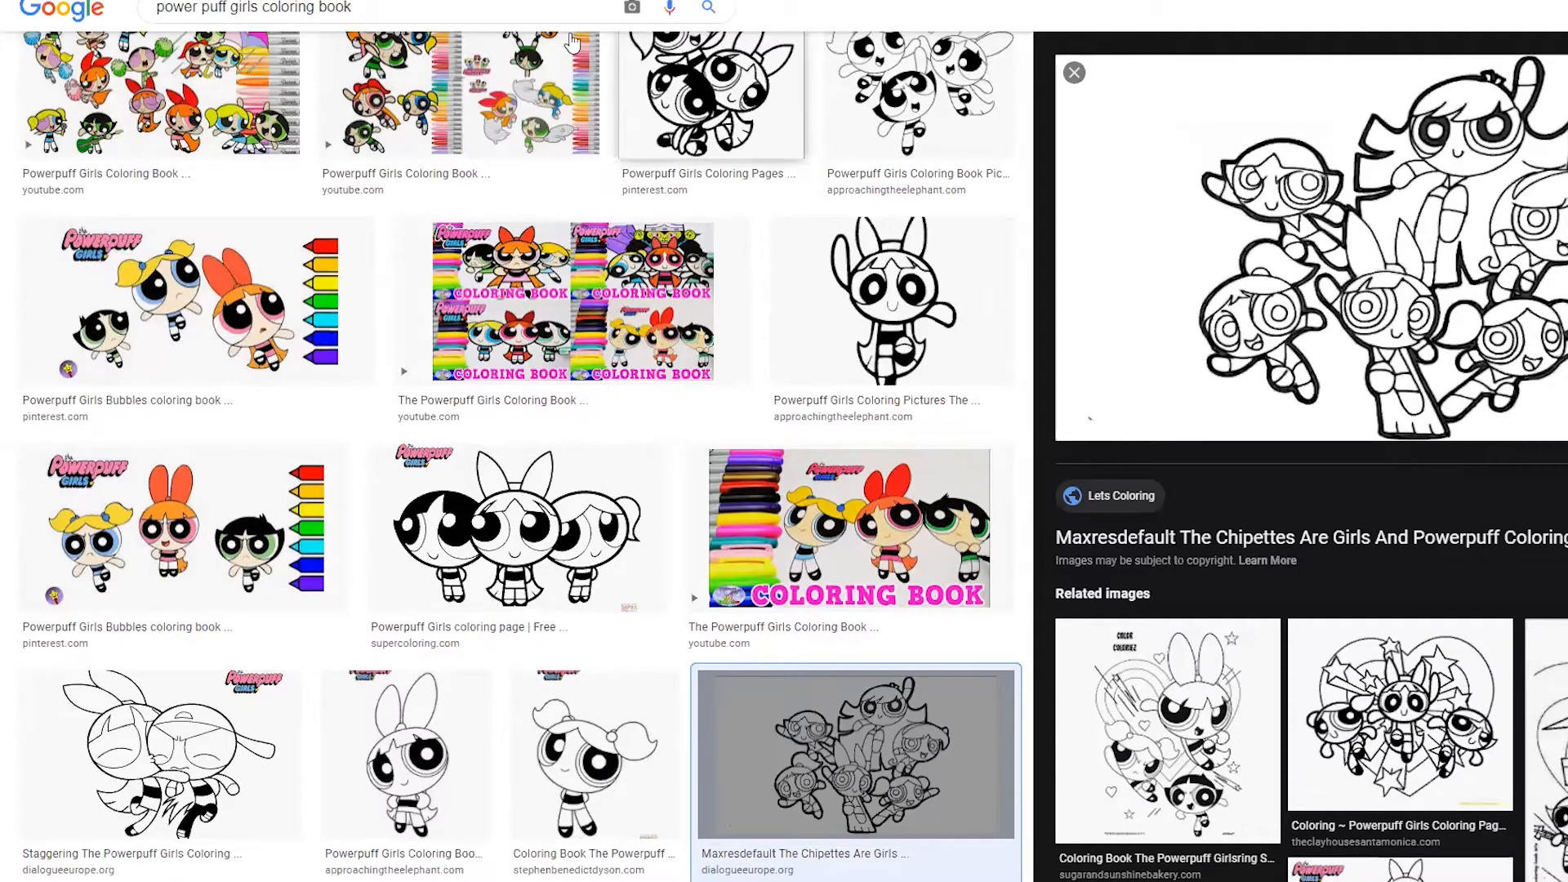
Replace the query with "hunter x hunter manga page" and search the images.
{"action": "left_click", "coordinate": [397, 10]}
{"action": "key", "text": "BackSpace"}
{"action": "key", "text": "BackSpace"}
{"action": "key", "text": "BackSpace"}
{"action": "key", "text": "BackSpace"}
{"action": "key", "text": "BackSpace"}
{"action": "key", "text": "BackSpace"}
{"action": "key", "text": "BackSpace"}
{"action": "key", "text": "BackSpace"}
{"action": "key", "text": "BackSpace"}
{"action": "key", "text": "BackSpace"}
{"action": "key", "text": "BackSpace"}
{"action": "key", "text": "BackSpace"}
{"action": "key", "text": "BackSpace"}
{"action": "key", "text": "BackSpace"}
{"action": "key", "text": "BackSpace"}
{"action": "key", "text": "BackSpace"}
{"action": "key", "text": "BackSpace"}
{"action": "key", "text": "BackSpace"}
{"action": "key", "text": "BackSpace"}
{"action": "key", "text": "BackSpace"}
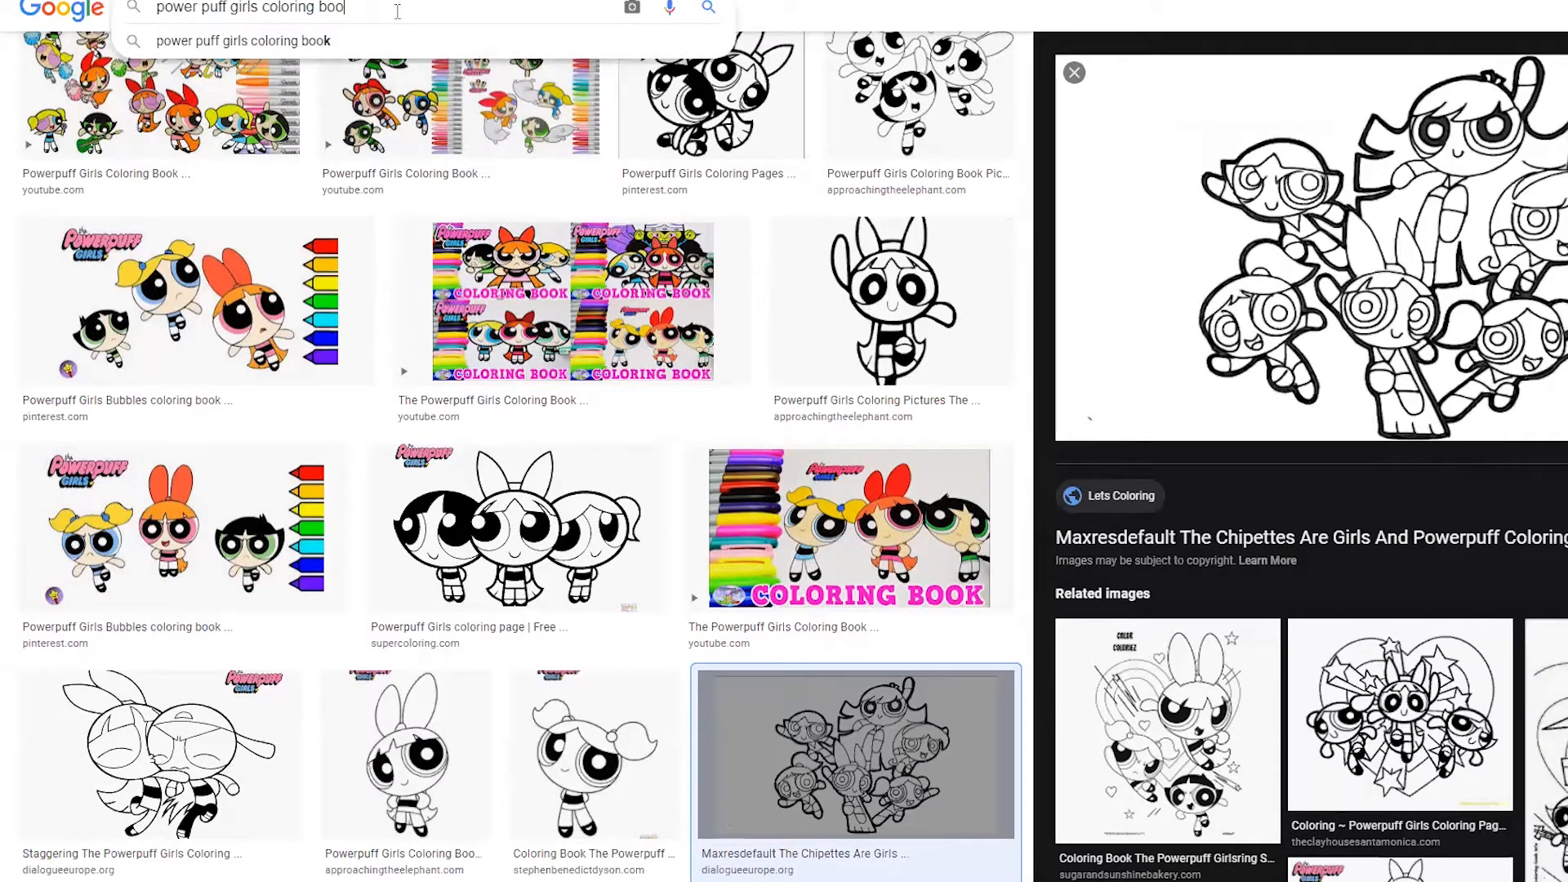
{"action": "key", "text": "BackSpace"}
{"action": "key", "text": "BackSpace"}
{"action": "key", "text": "BackSpace"}
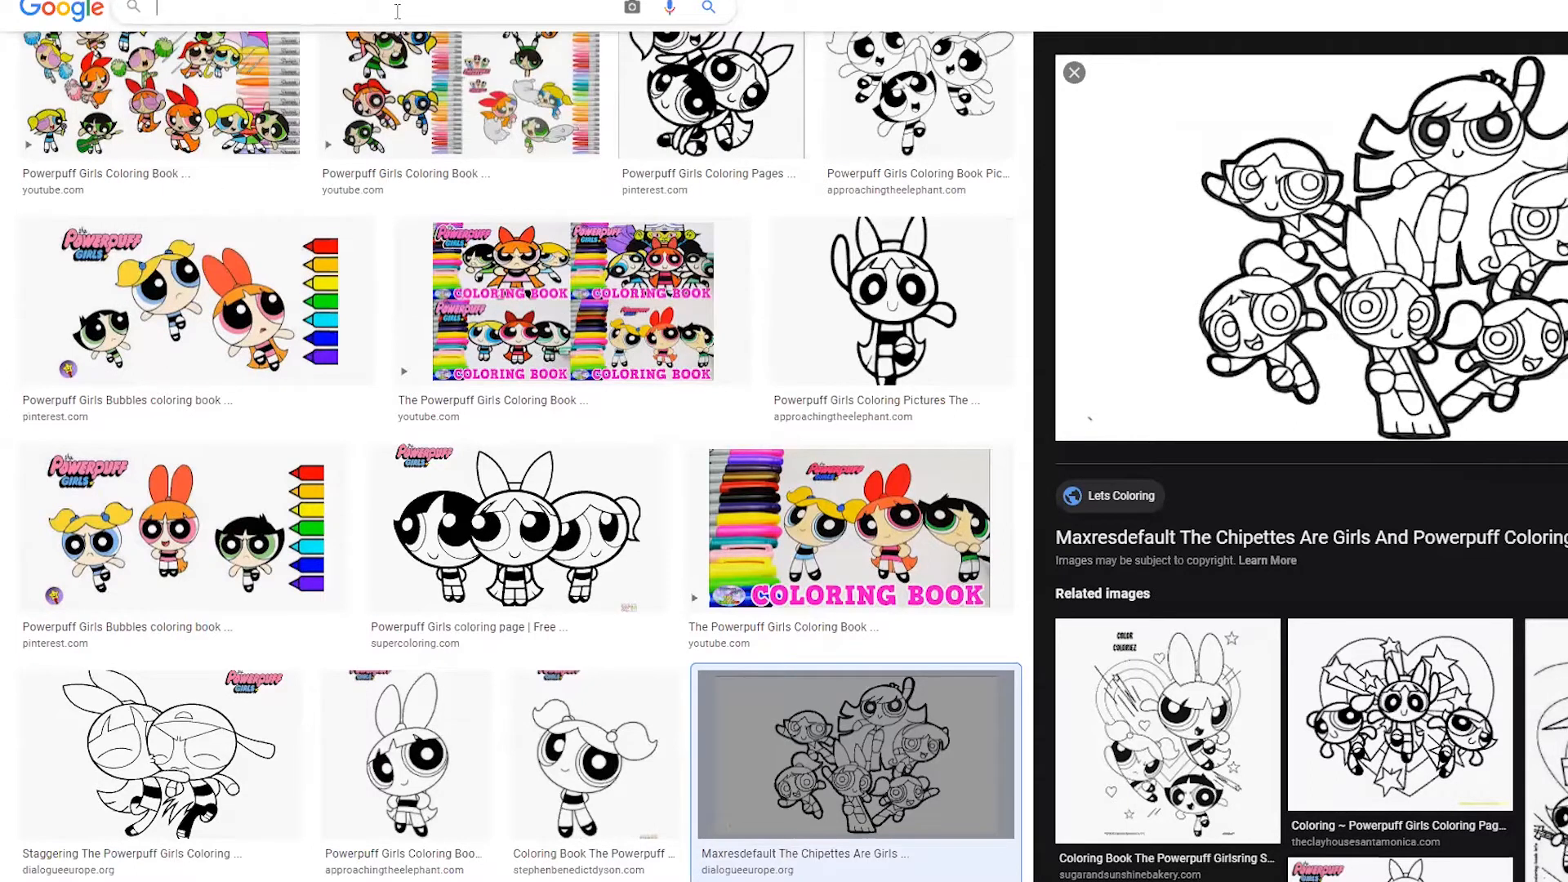
{"action": "type", "text": "hunter "}
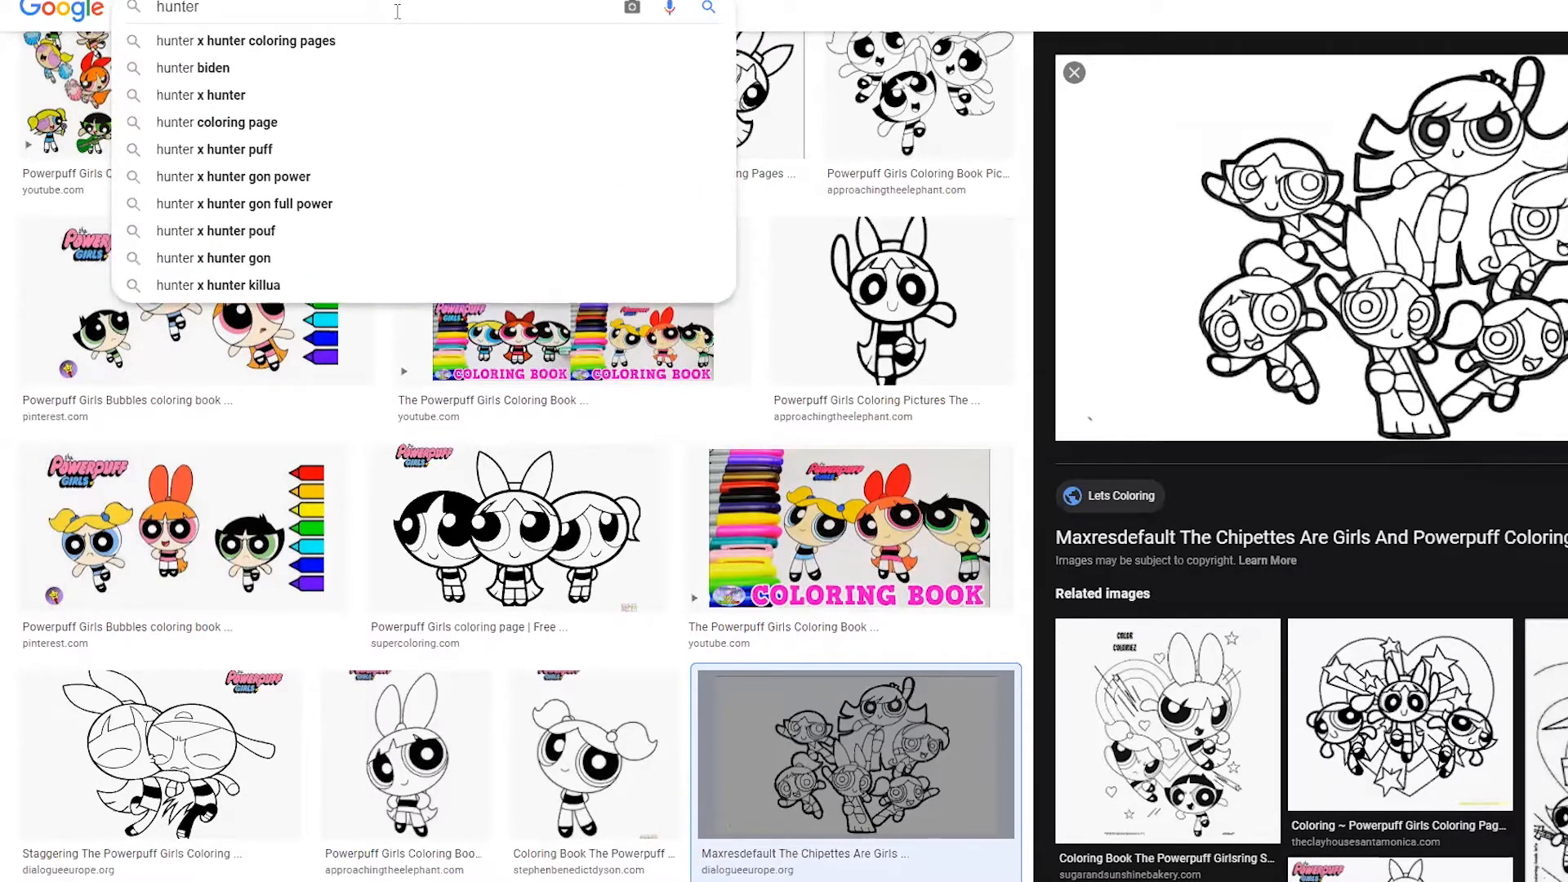
{"action": "type", "text": "x hunter "}
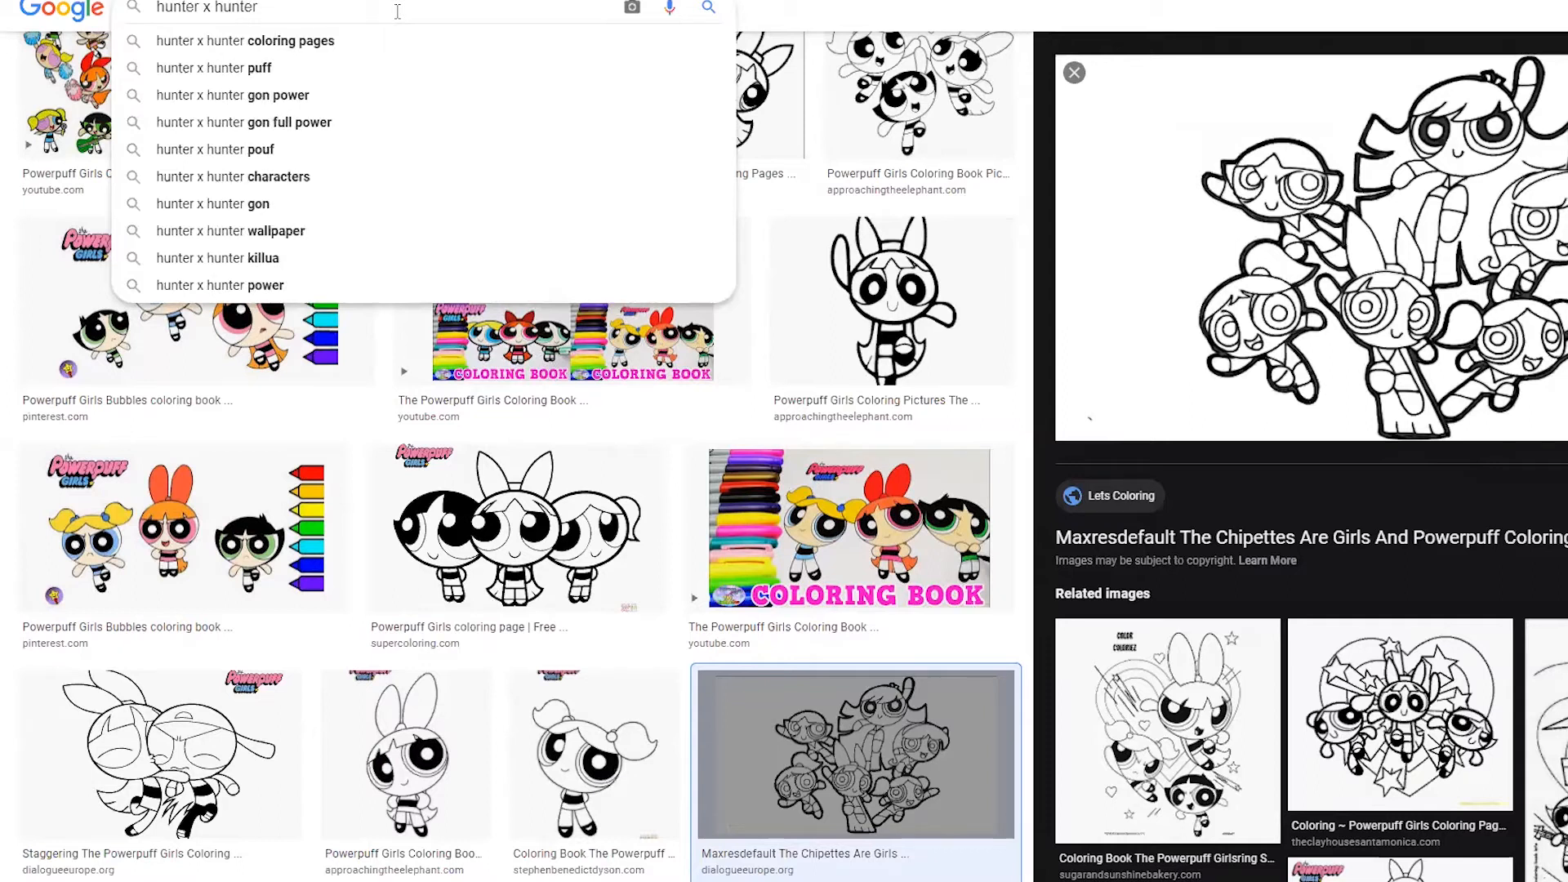
{"action": "type", "text": "manga pa"}
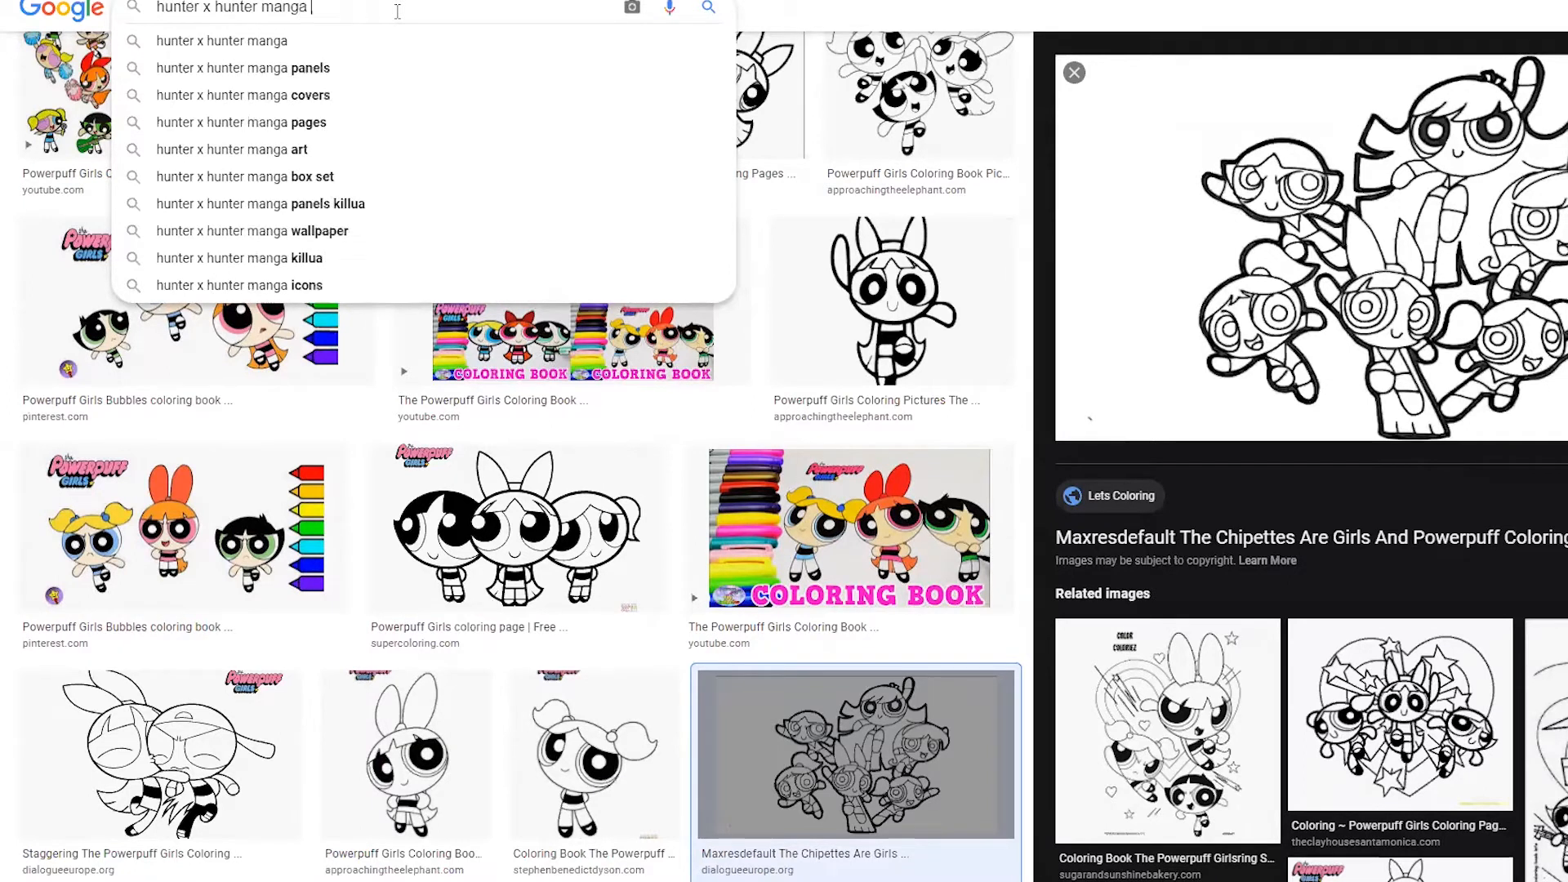
{"action": "type", "text": "ge"}
{"action": "key", "text": "Return"}
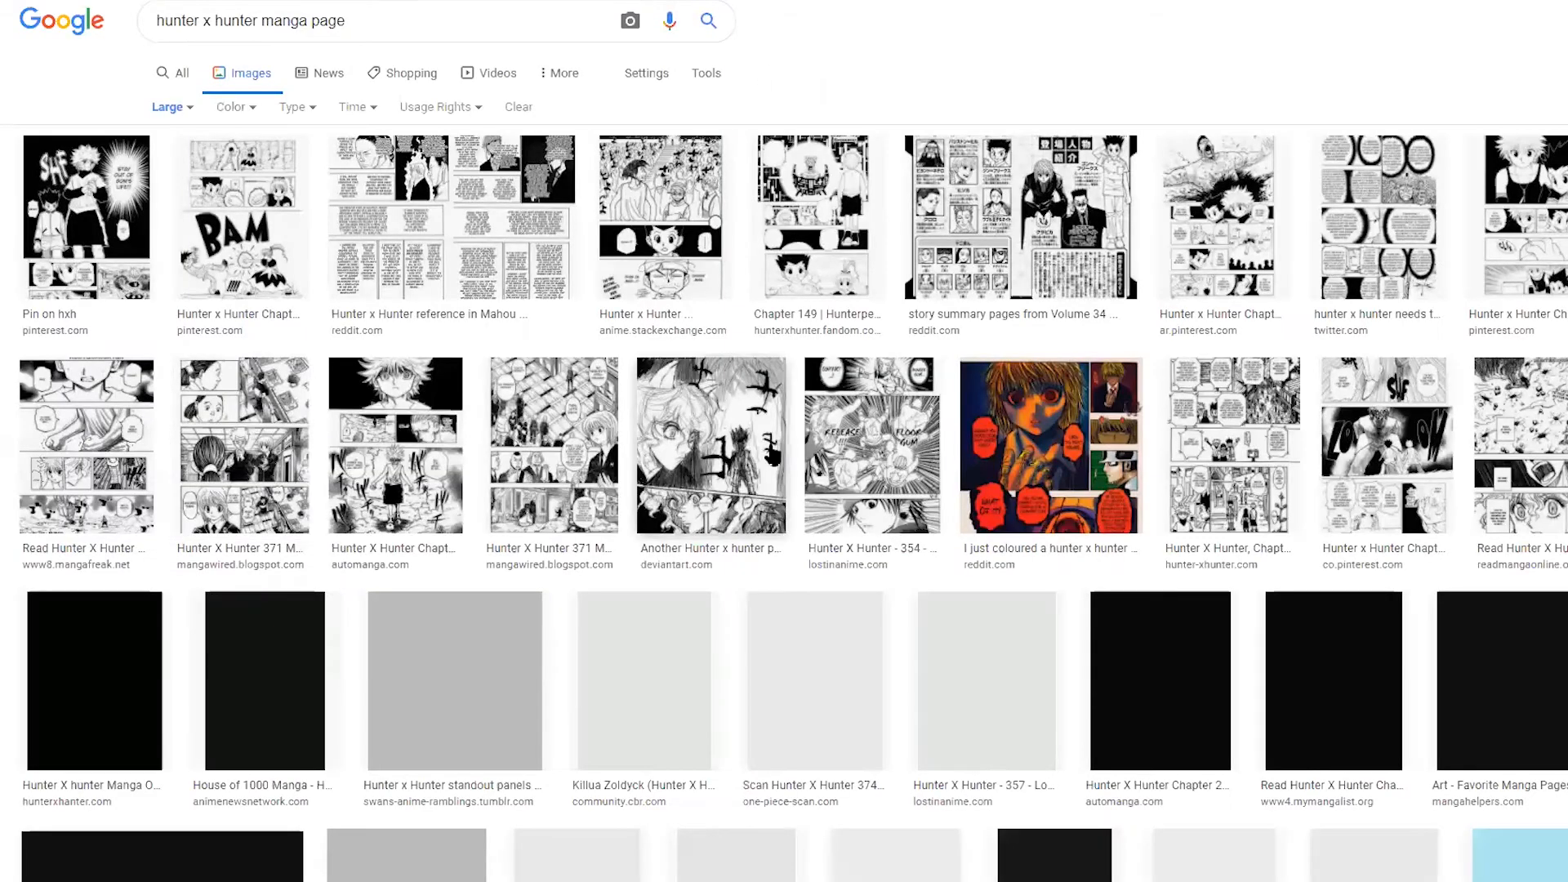
{"action": "left_click", "coordinate": [752, 466]}
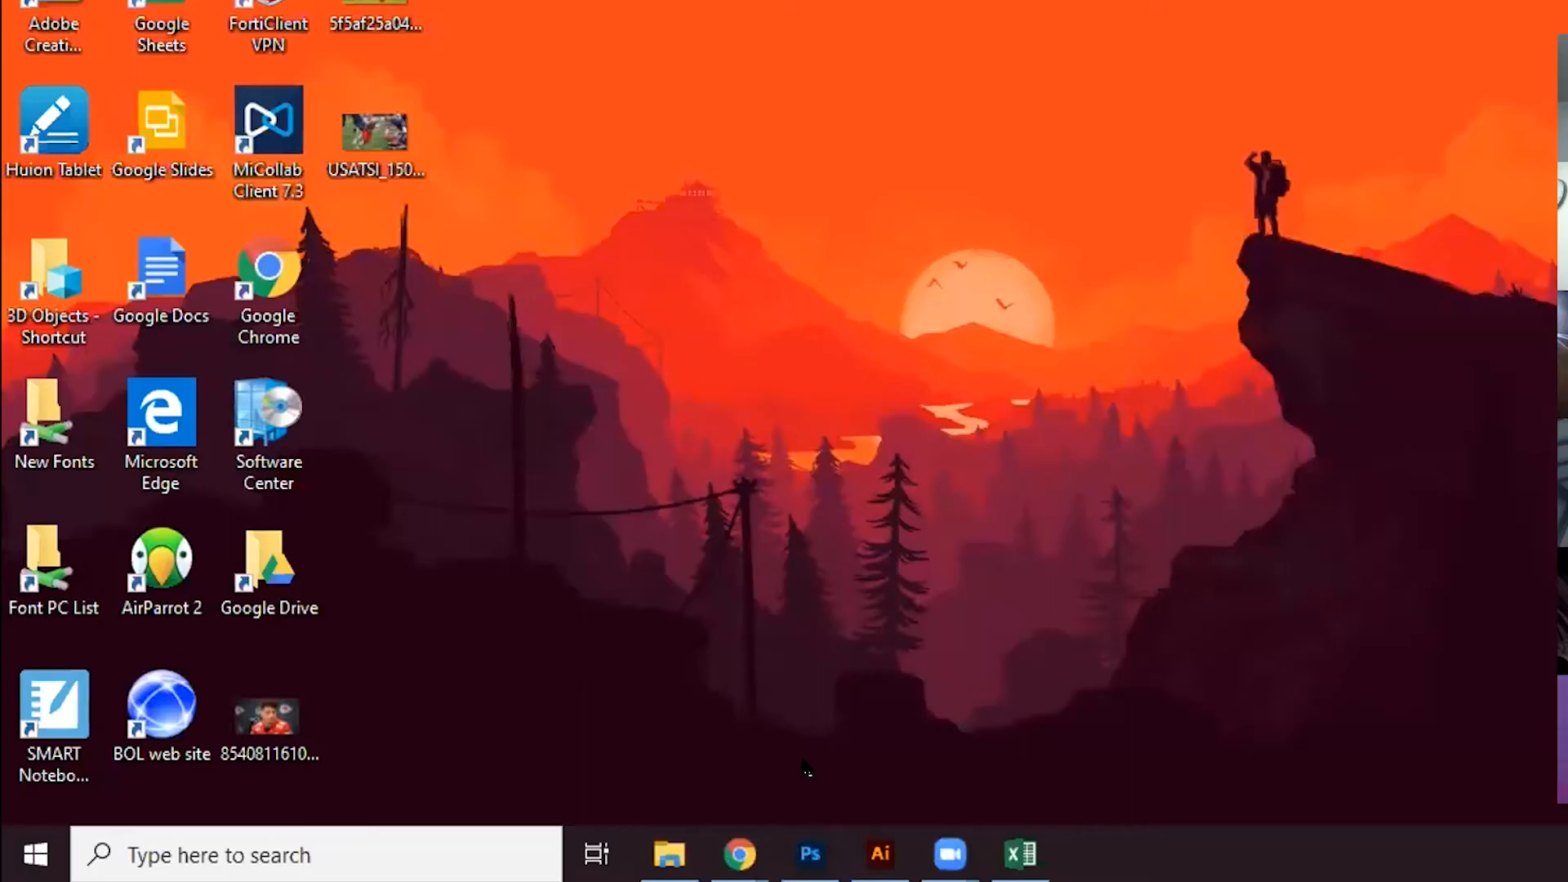
Switch to File Explorer, go to Downloads, and bring up the choice of another app for opening the 3_amigos hi-res inks JPG.
{"action": "left_click", "coordinate": [680, 866]}
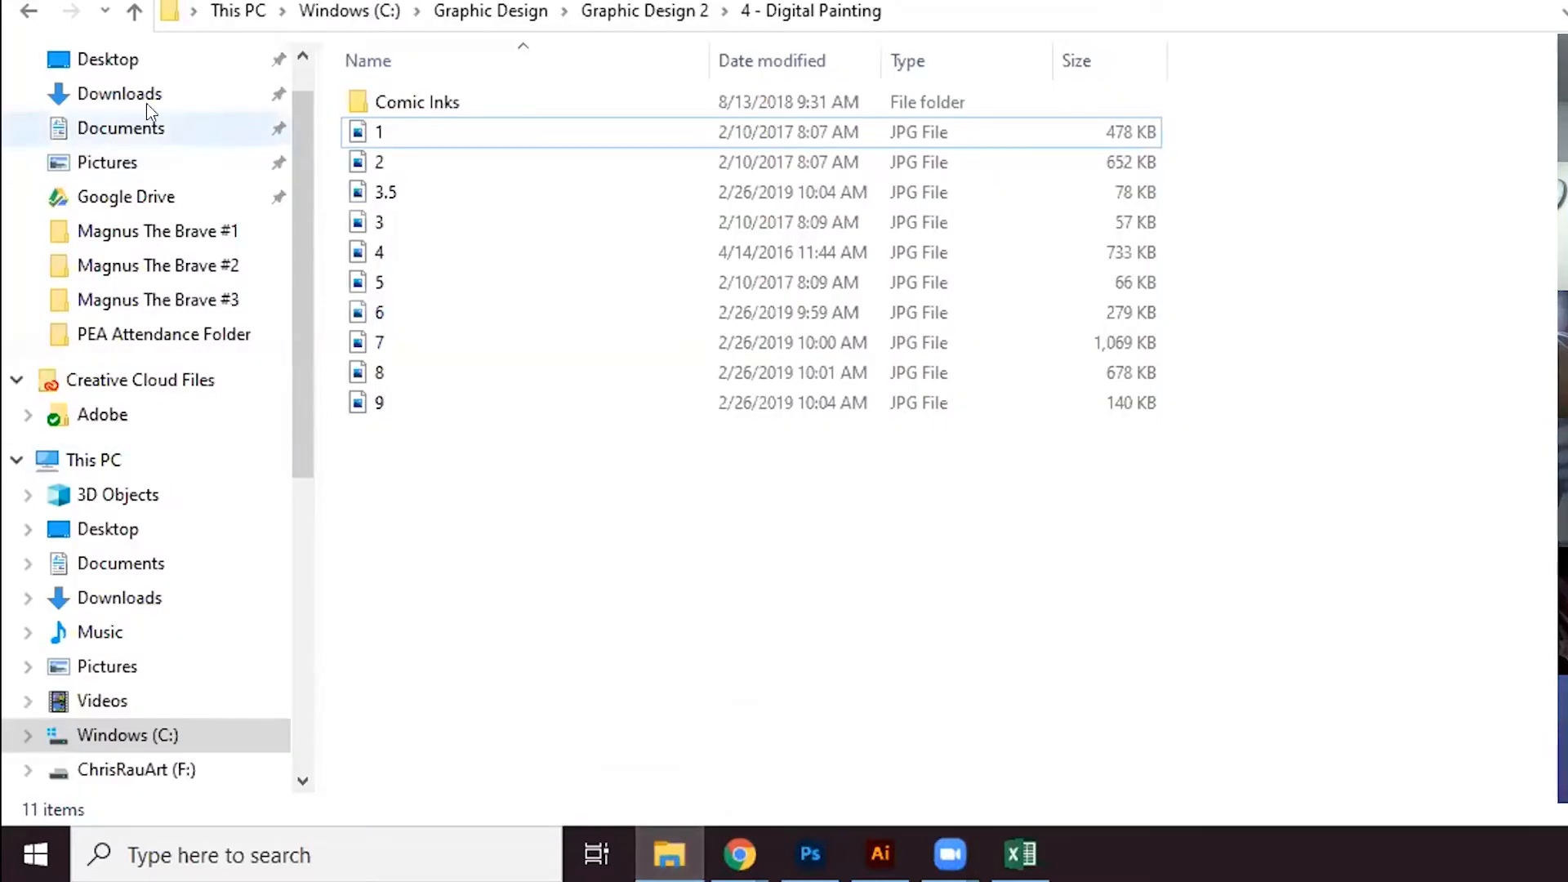
{"action": "left_click", "coordinate": [119, 93]}
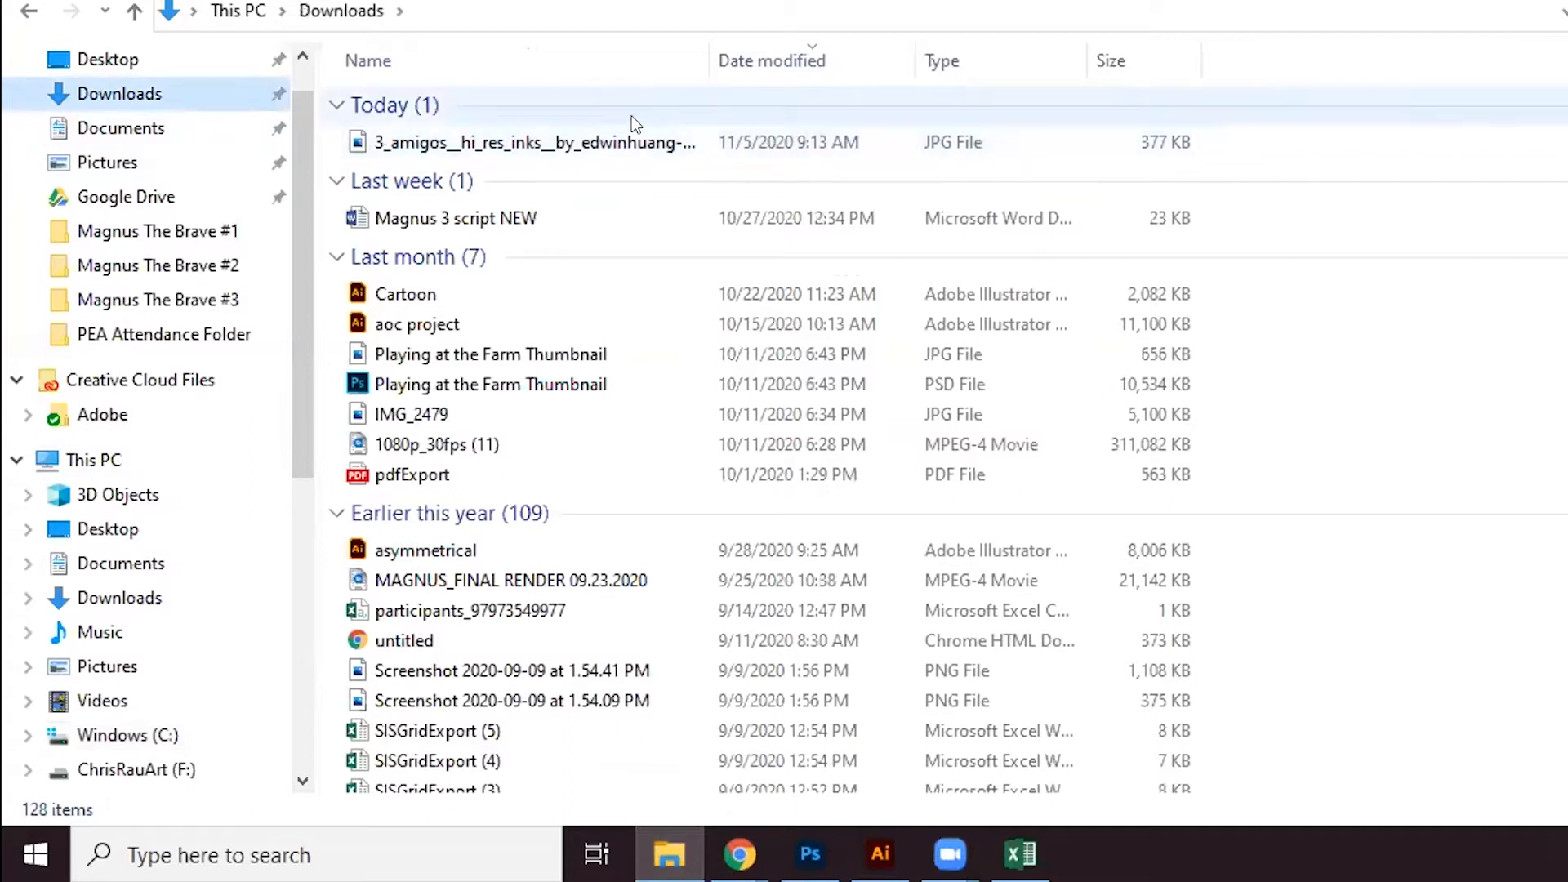
{"action": "right_click", "coordinate": [494, 142]}
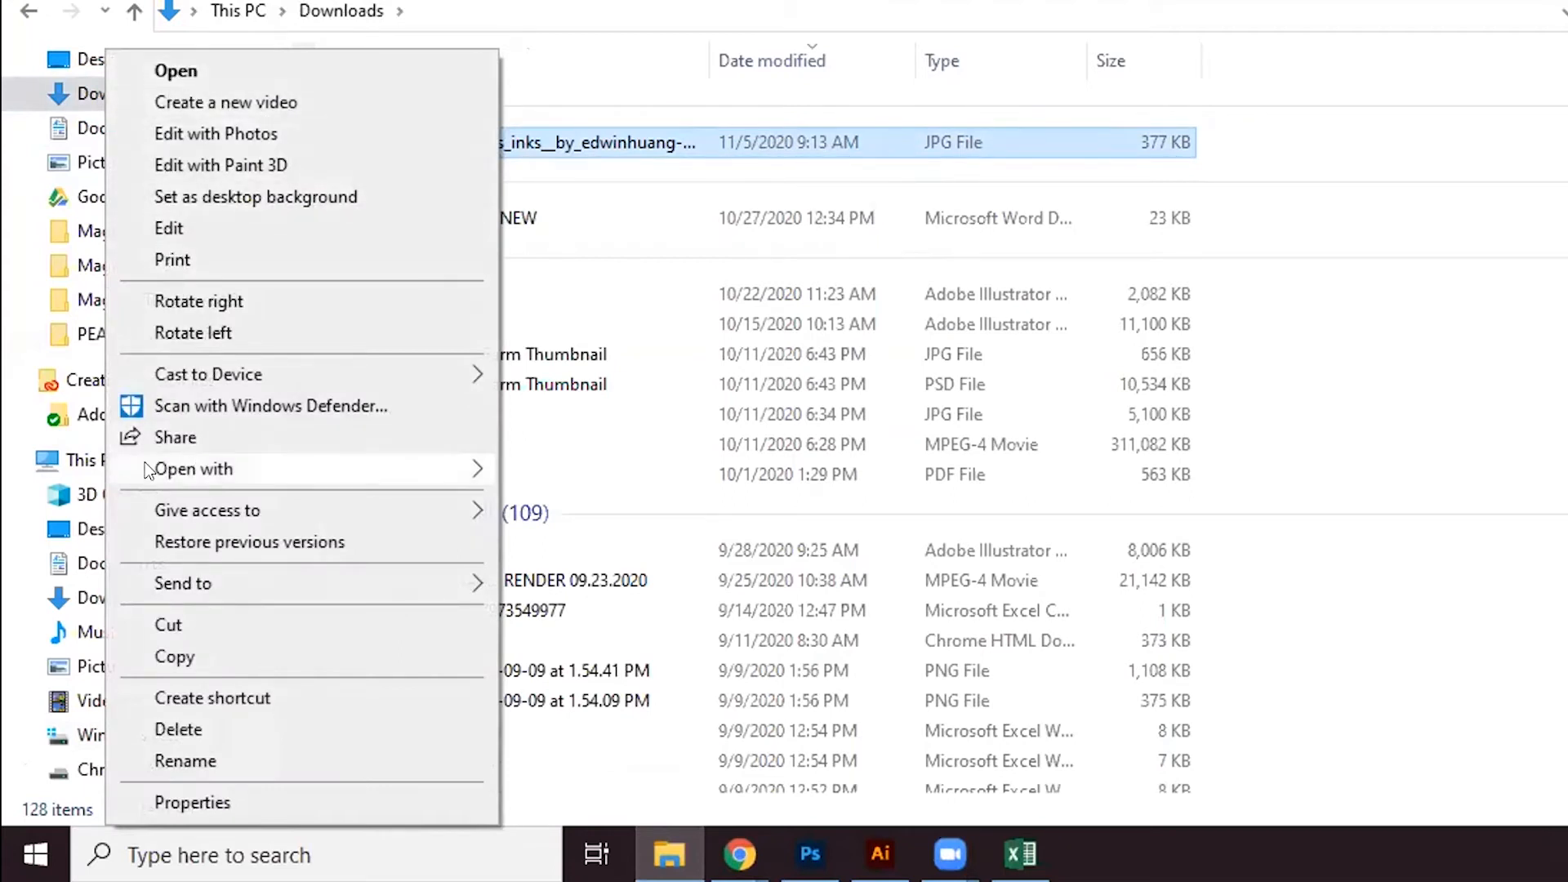
{"action": "mouse_move", "coordinate": [195, 474]}
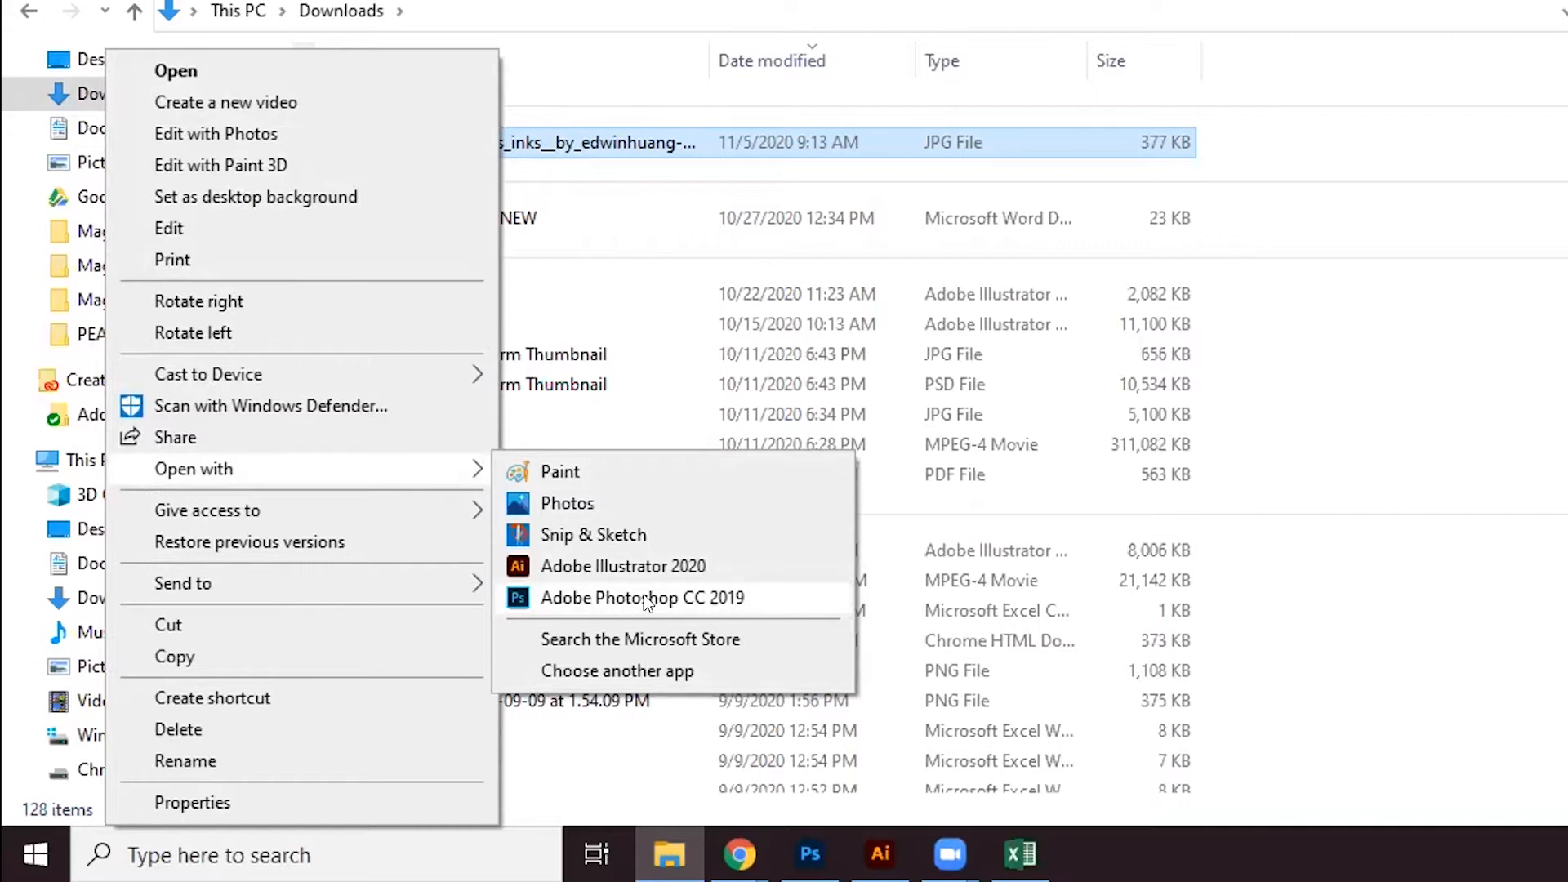
{"action": "left_click", "coordinate": [602, 670]}
Go past the listed apps for the inks JPG and look for another app on this PC.
{"action": "scroll", "coordinate": [898, 424], "scroll_direction": "down", "scroll_amount": 3}
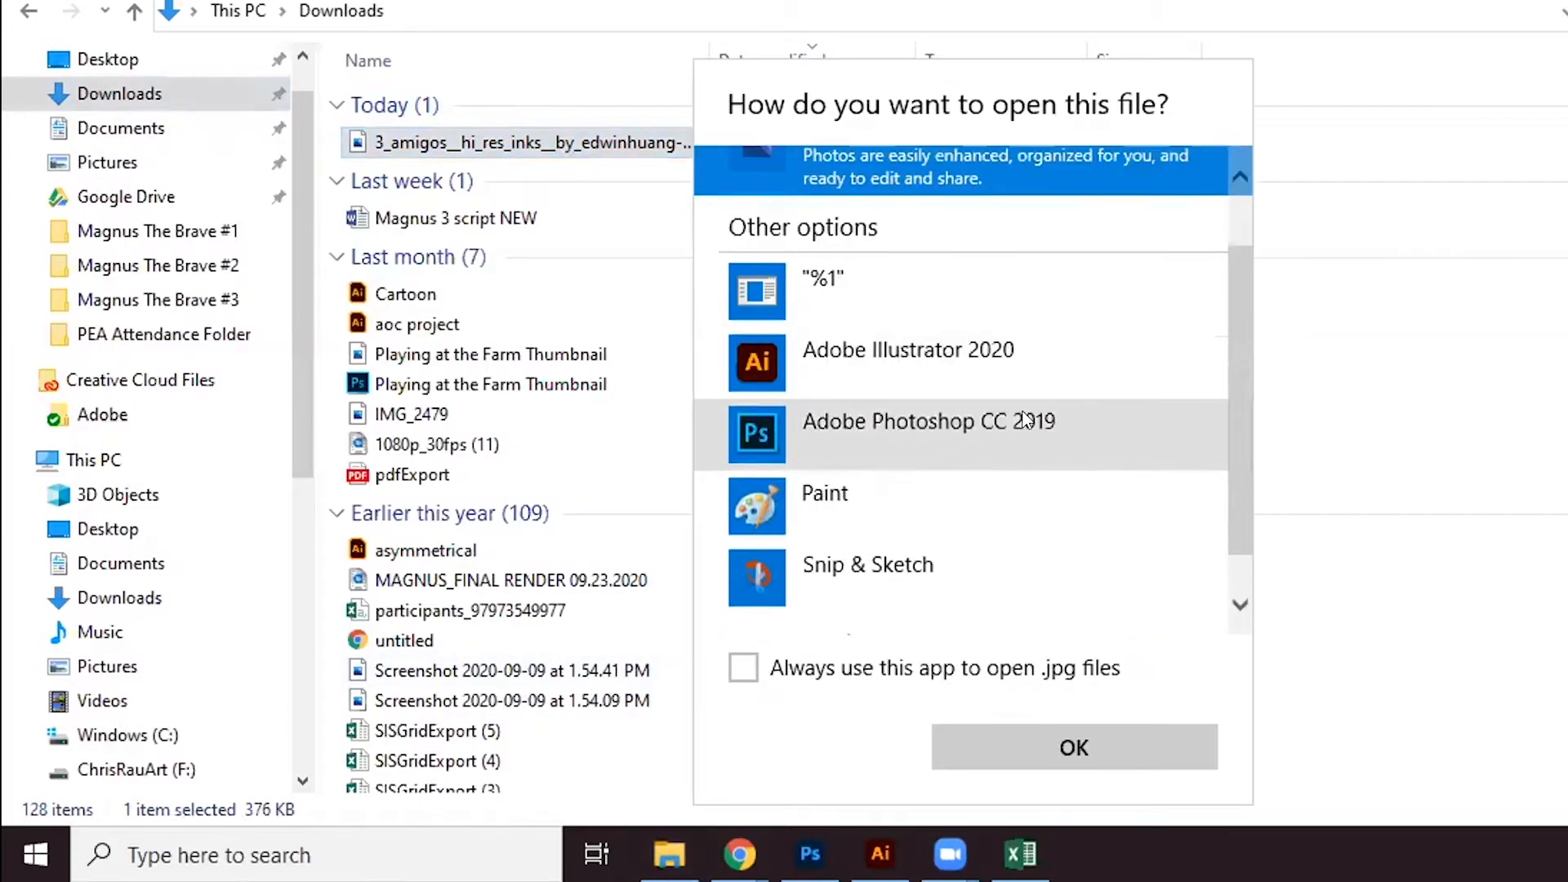
{"action": "left_click", "coordinate": [760, 595]}
{"action": "scroll", "coordinate": [827, 531], "scroll_direction": "down", "scroll_amount": 5}
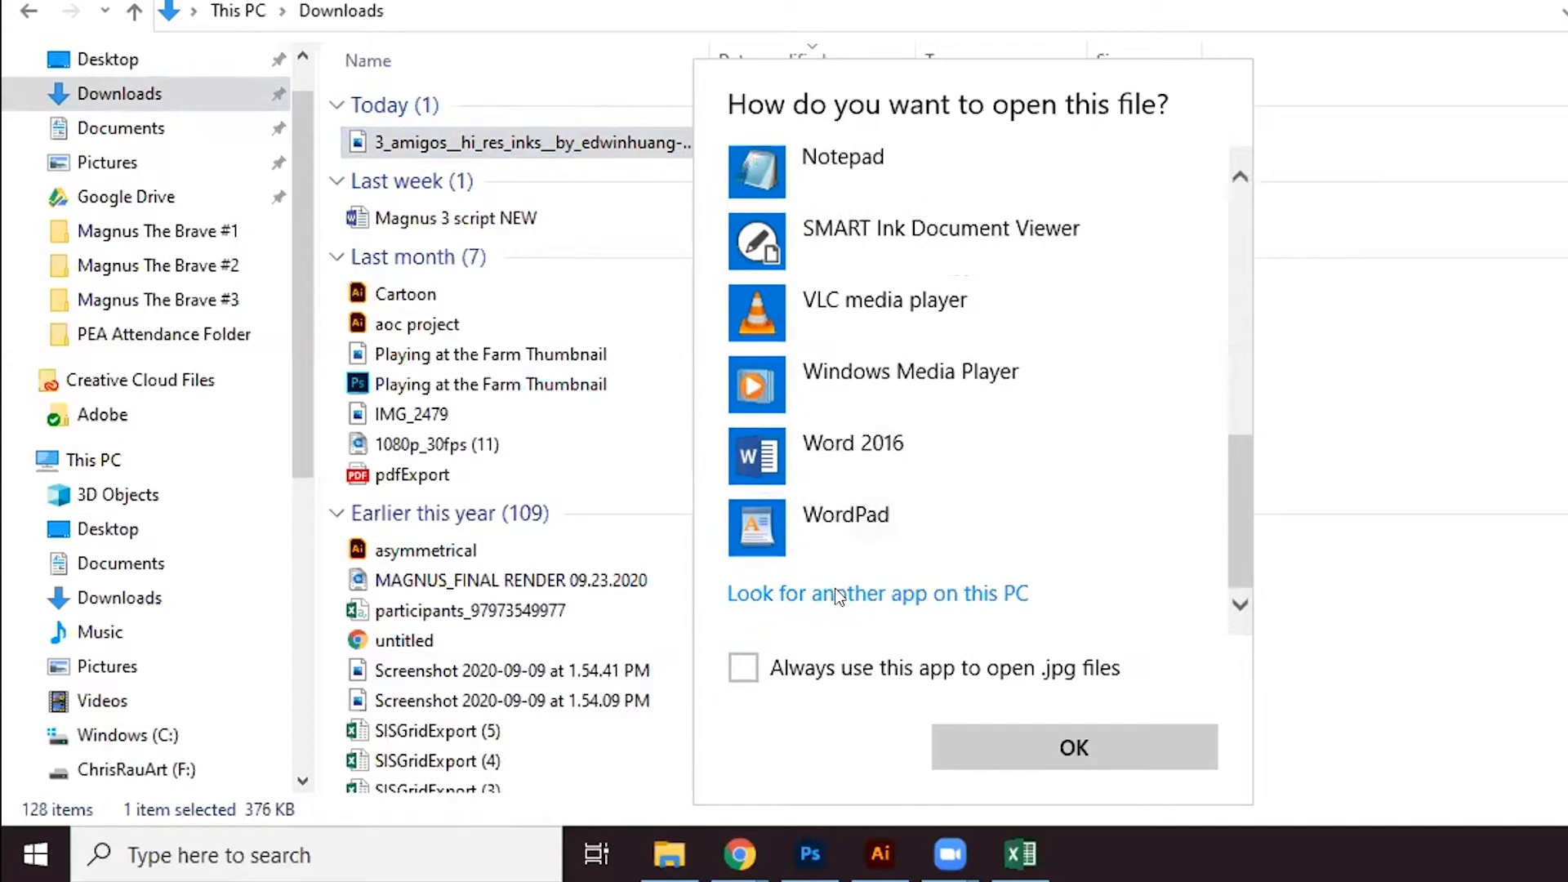
{"action": "left_click", "coordinate": [838, 594]}
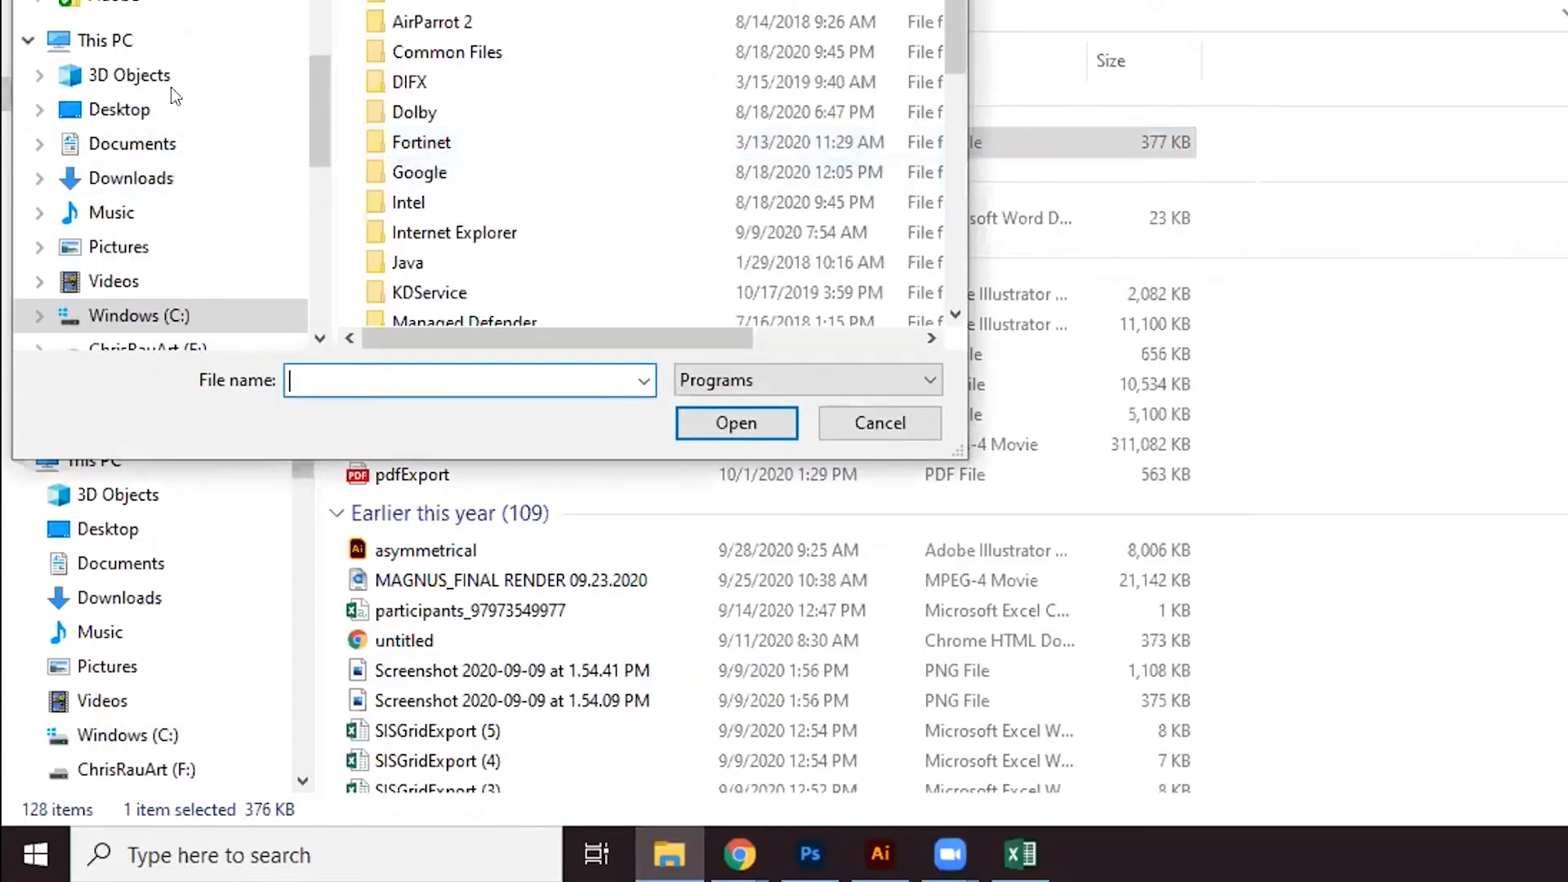
Browse to the Adobe program folder and open its Adobe Photoshop 2020 folder.
{"action": "scroll", "coordinate": [171, 104], "scroll_direction": "down", "scroll_amount": 2}
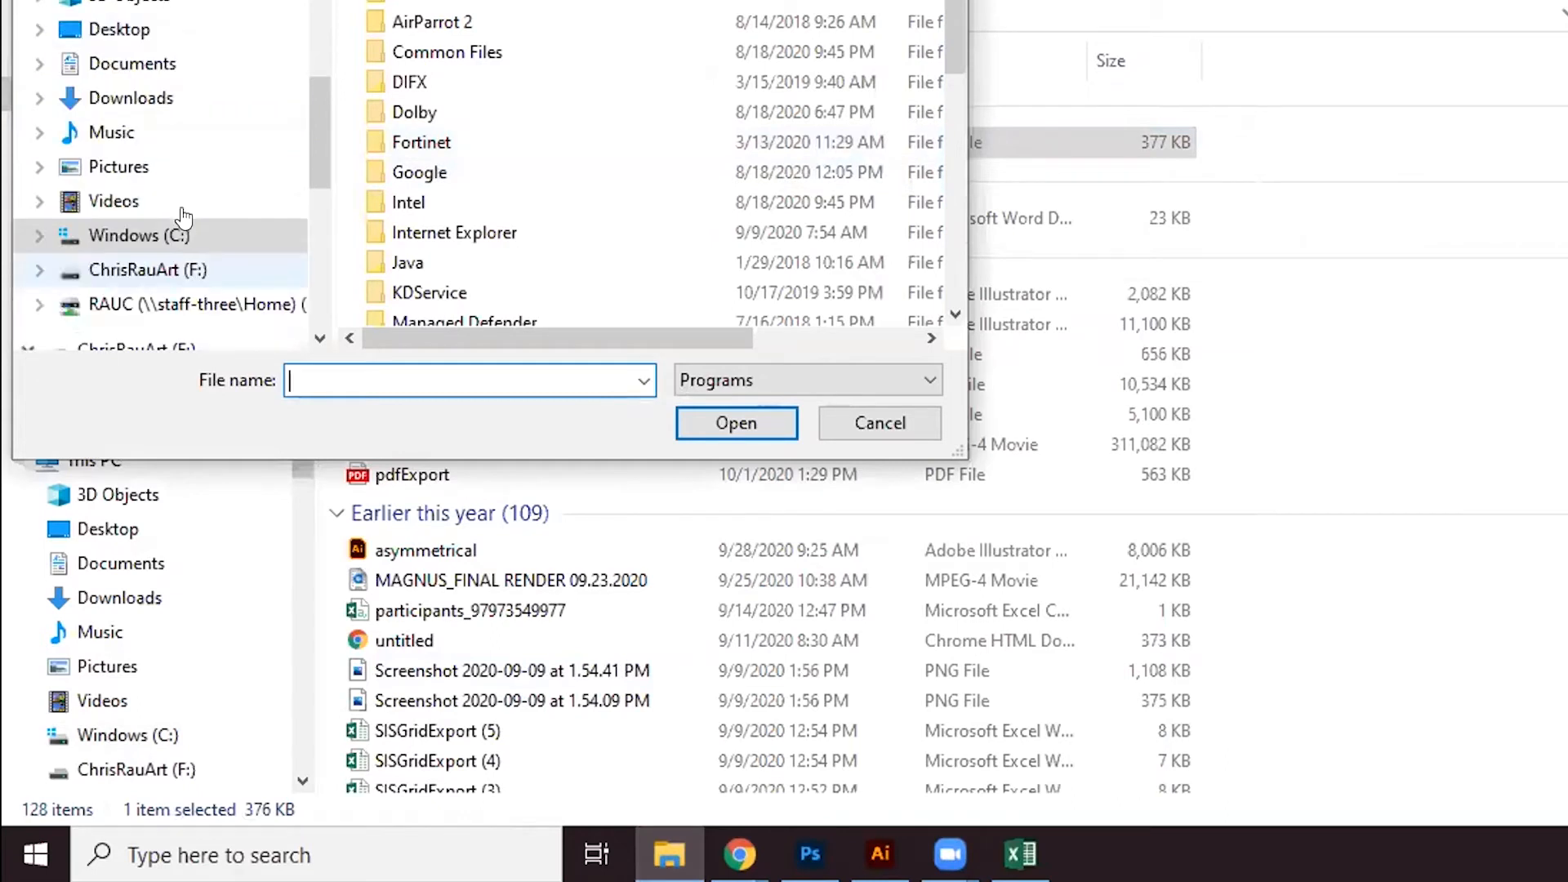
{"action": "double_click", "coordinate": [418, 2]}
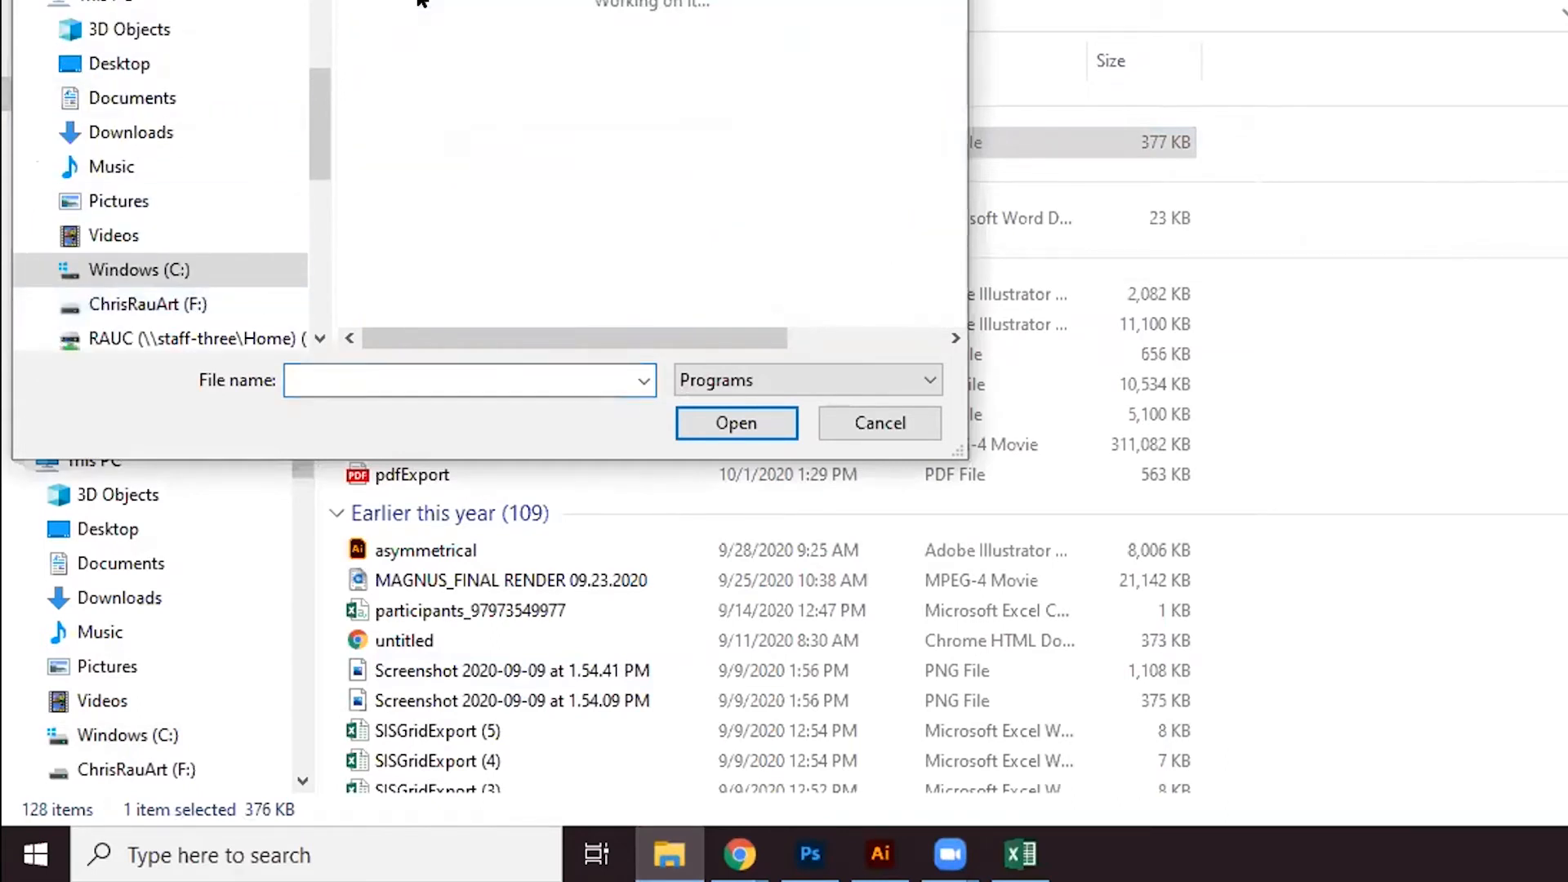
{"action": "scroll", "coordinate": [469, 45], "scroll_direction": "down", "scroll_amount": 2}
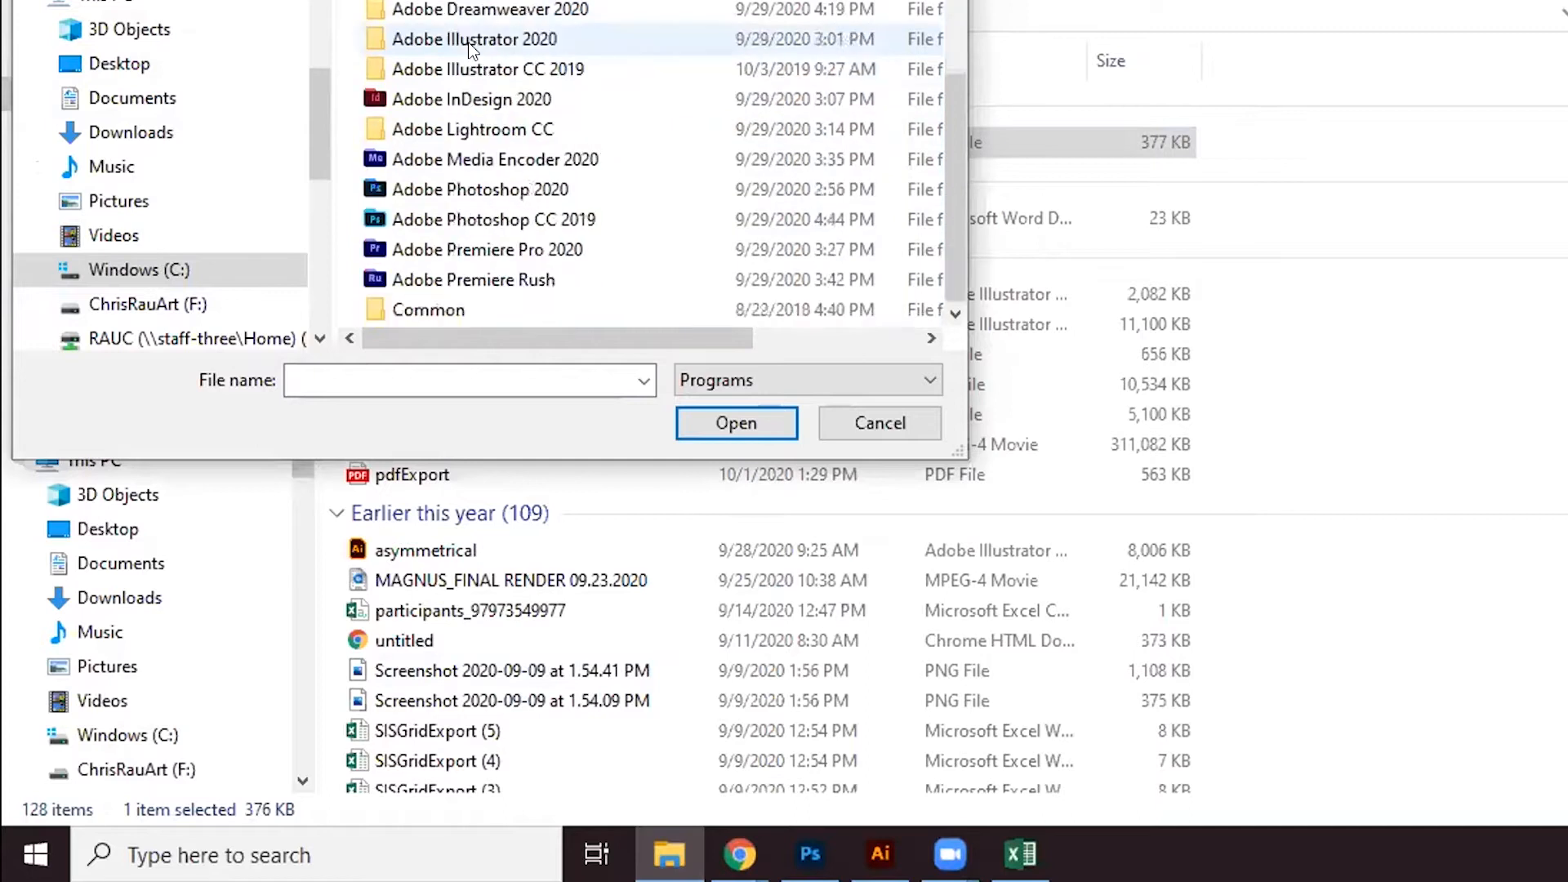
{"action": "left_click", "coordinate": [490, 188]}
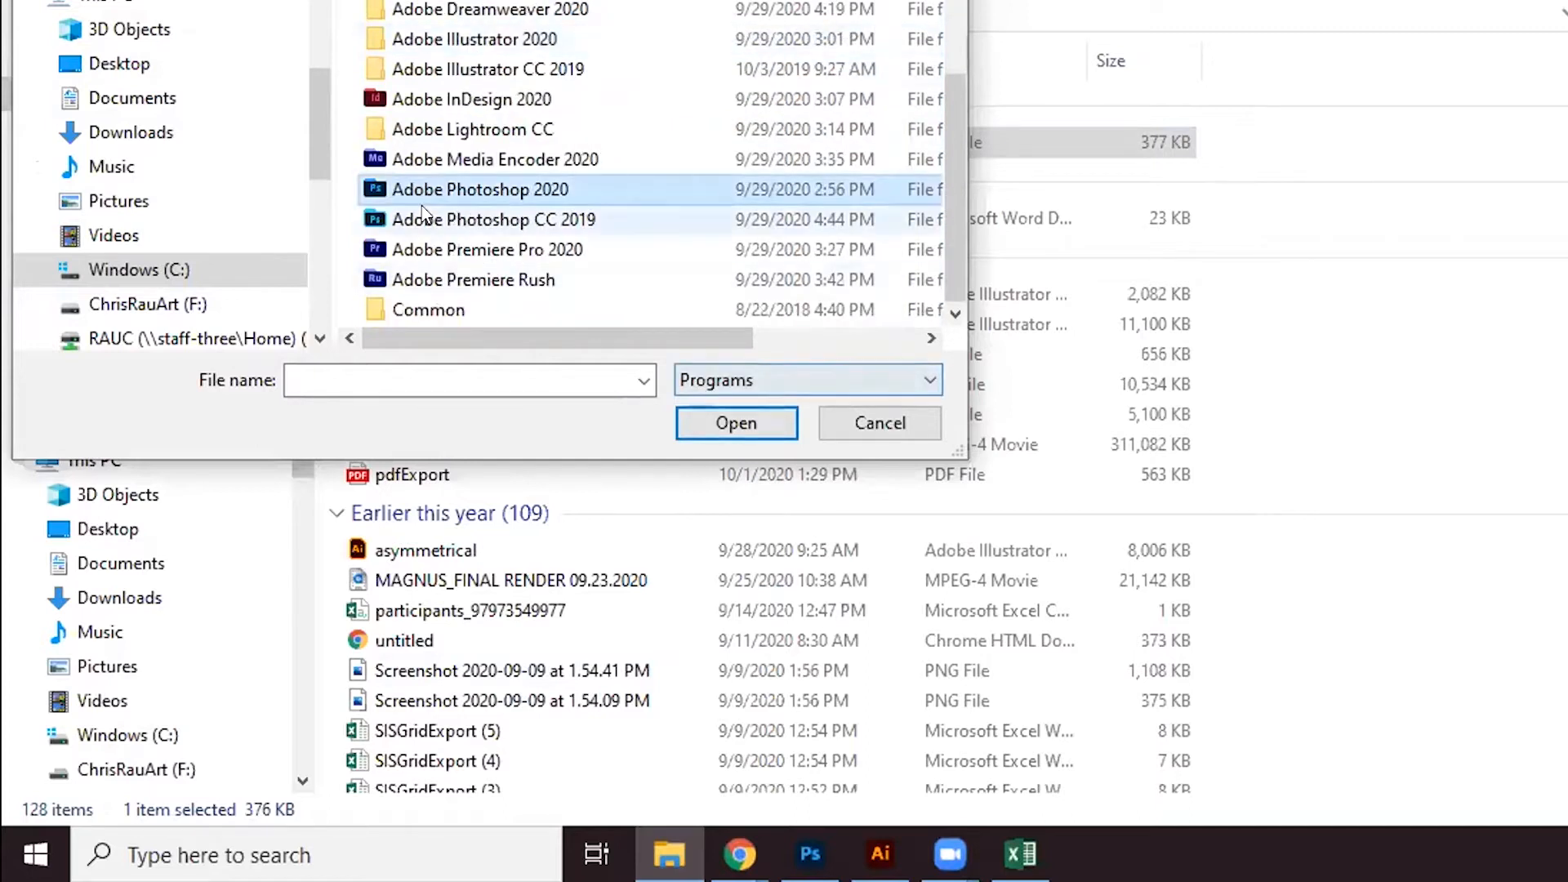
{"action": "left_click", "coordinate": [762, 417]}
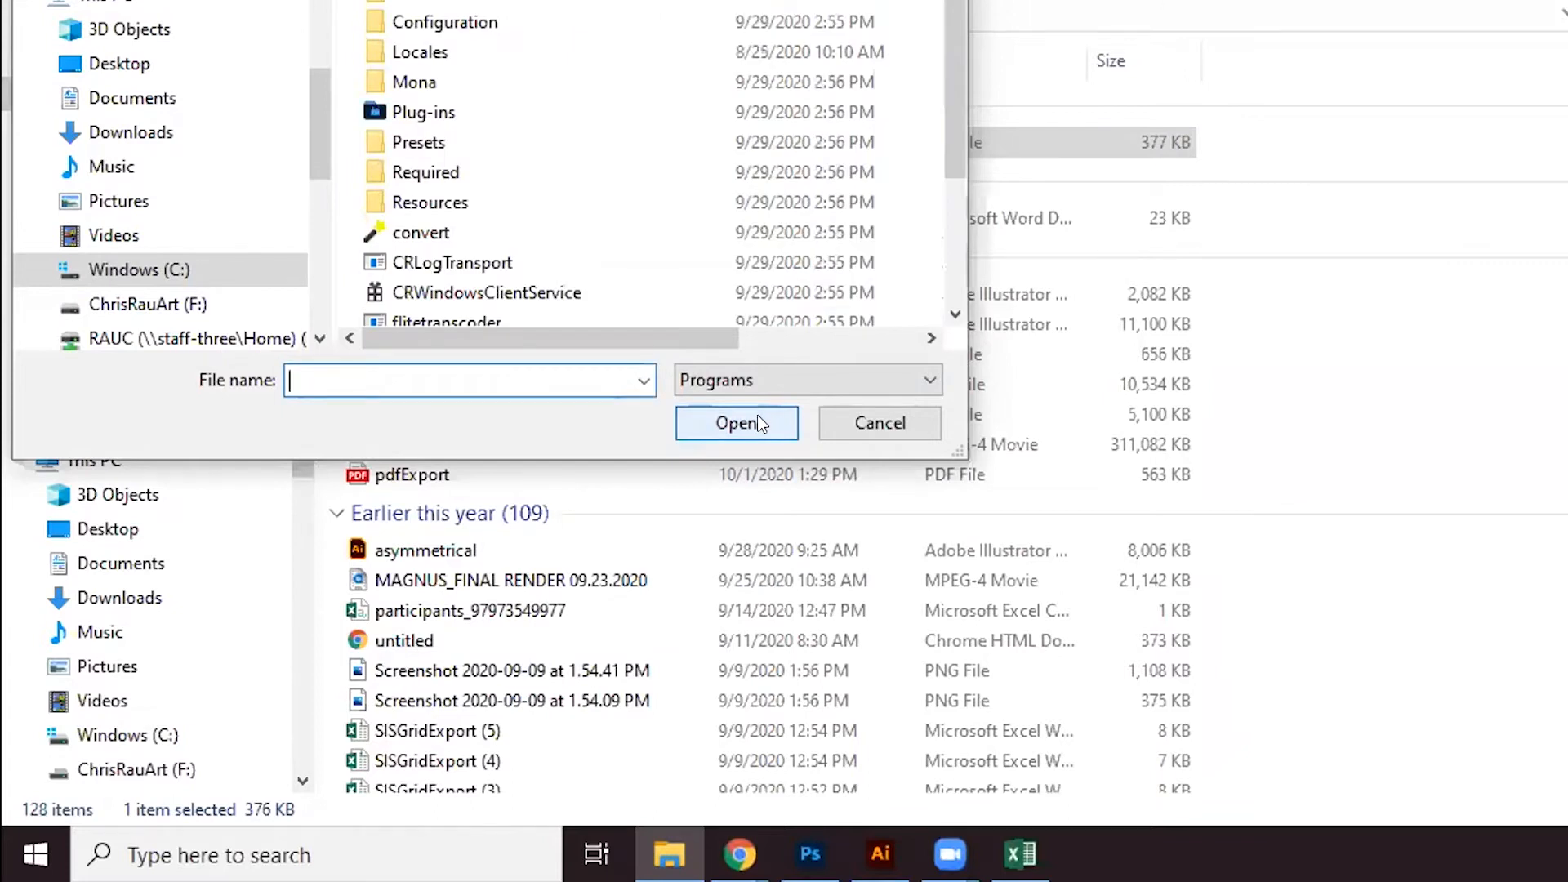
Choose the Photoshop application in that folder to open the 3_amigos hi-res inks JPG.
{"action": "scroll", "coordinate": [541, 179], "scroll_direction": "down", "scroll_amount": 2}
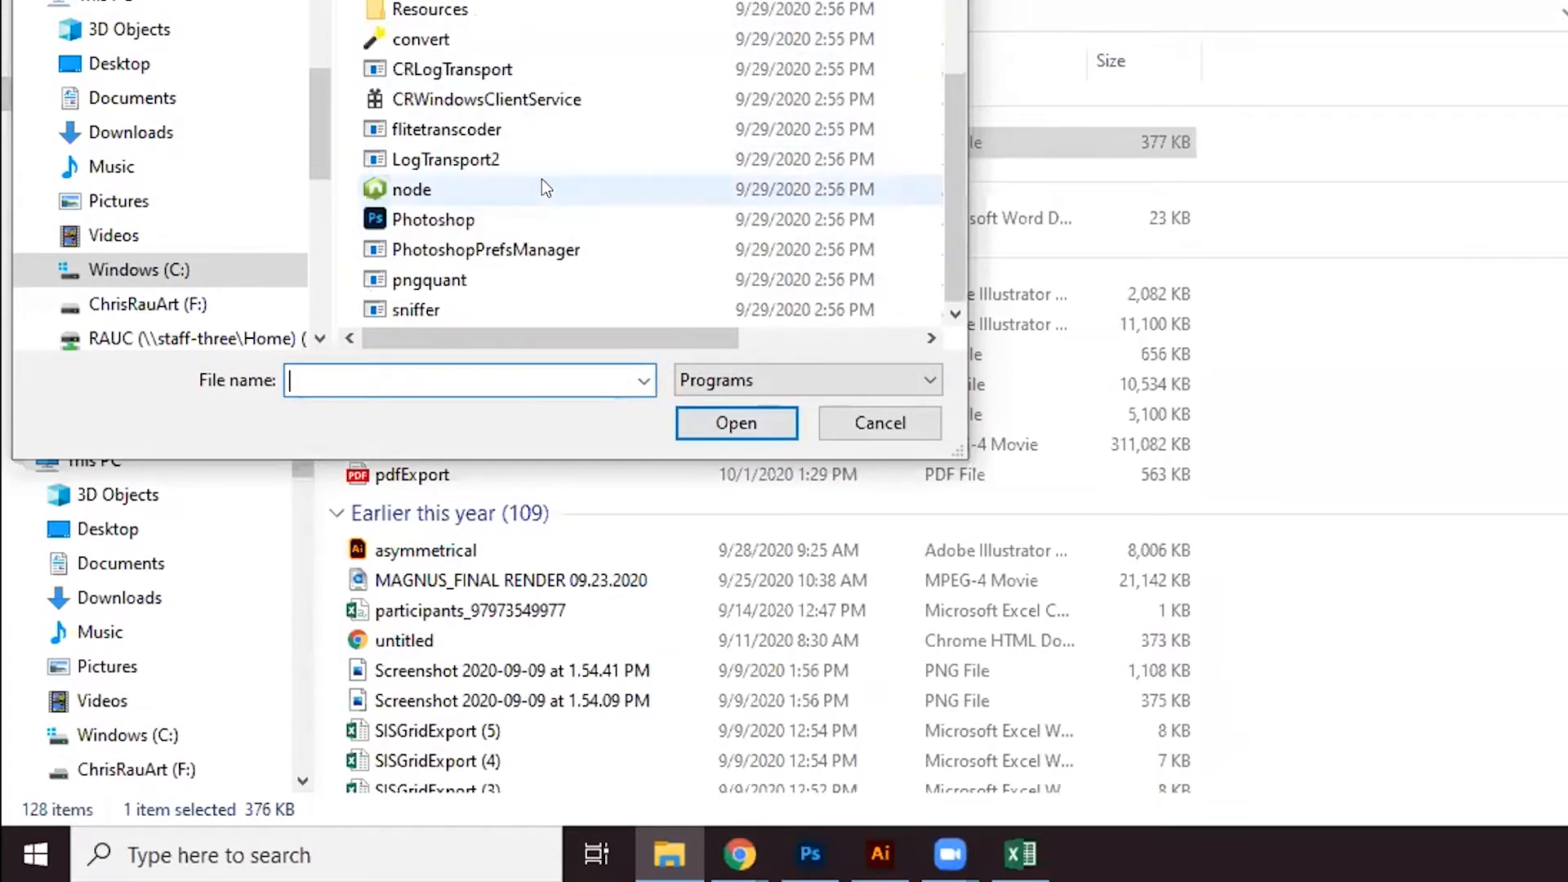
{"action": "scroll", "coordinate": [531, 188], "scroll_direction": "up", "scroll_amount": 2}
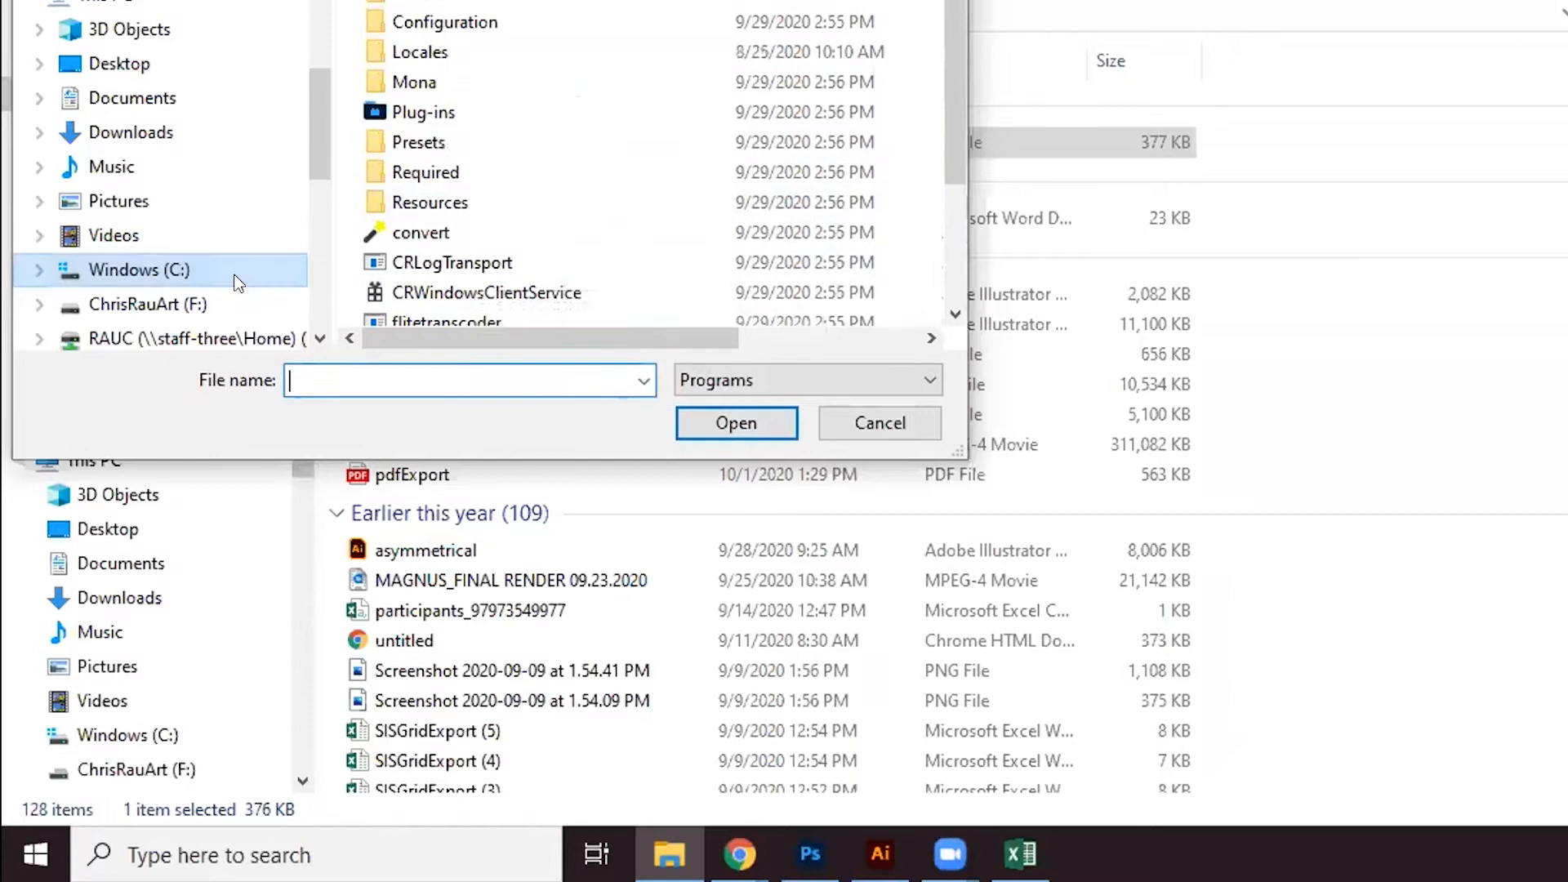
{"action": "scroll", "coordinate": [420, 131], "scroll_direction": "down", "scroll_amount": 2}
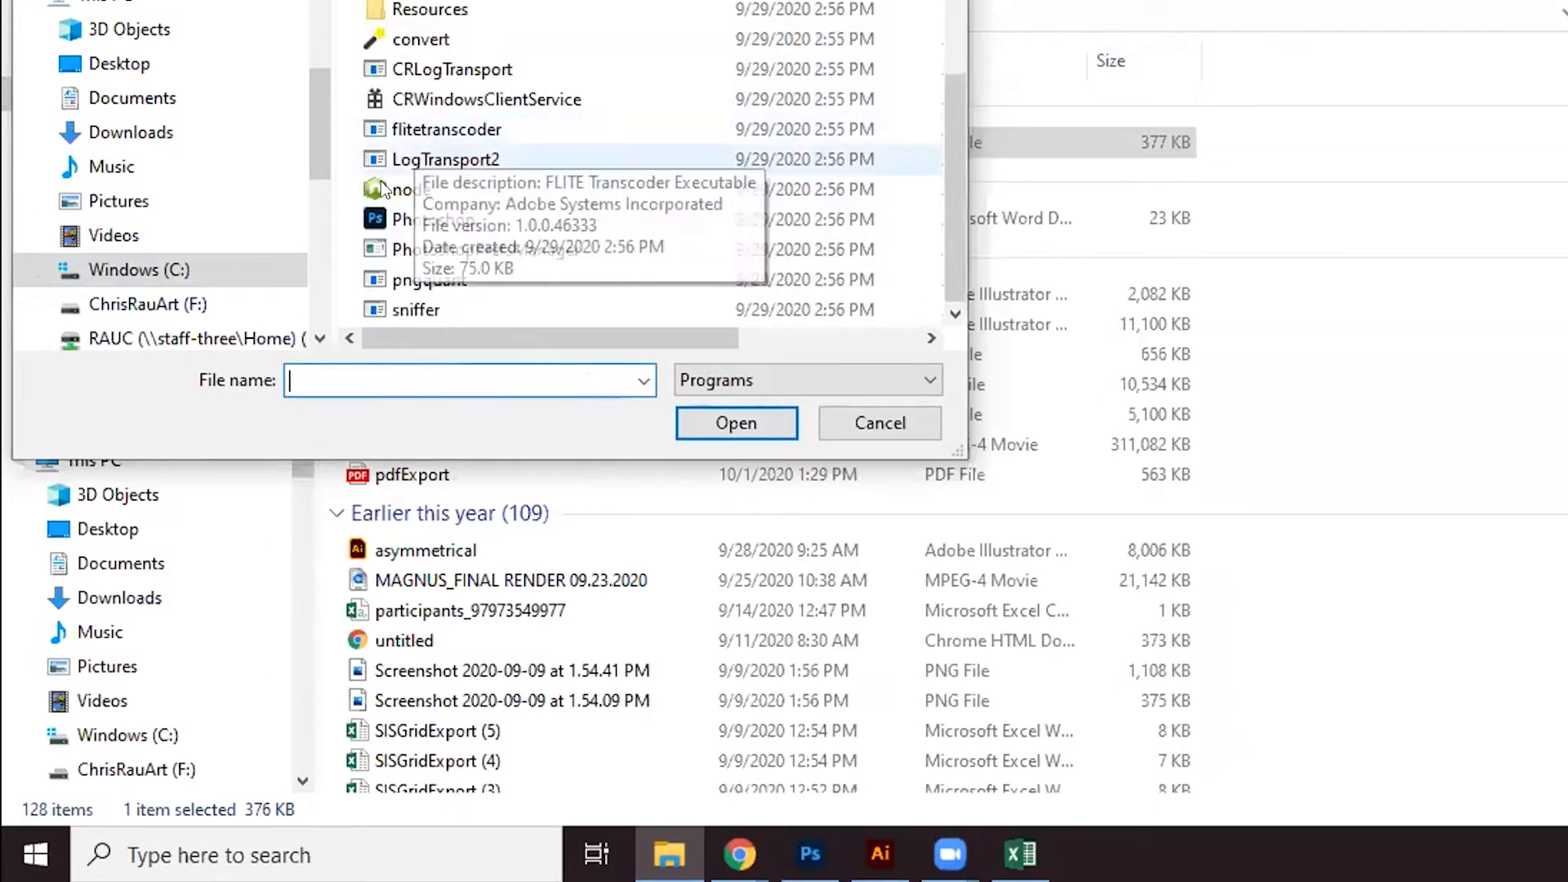
{"action": "left_click", "coordinate": [433, 219]}
{"action": "left_click", "coordinate": [744, 415]}
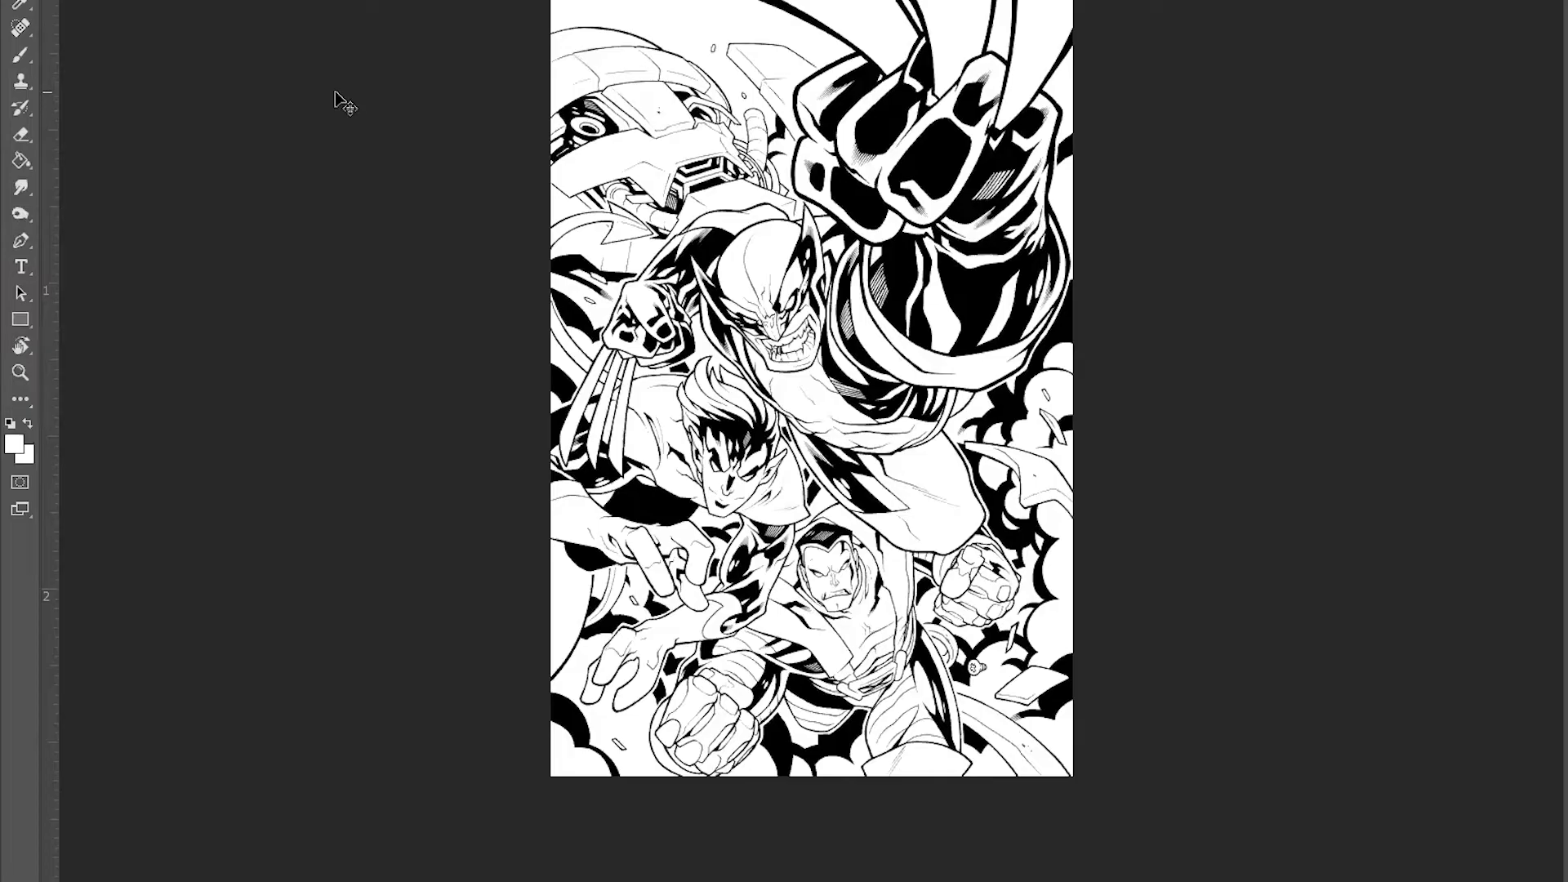
{"action": "key", "text": "ctrl+plus"}
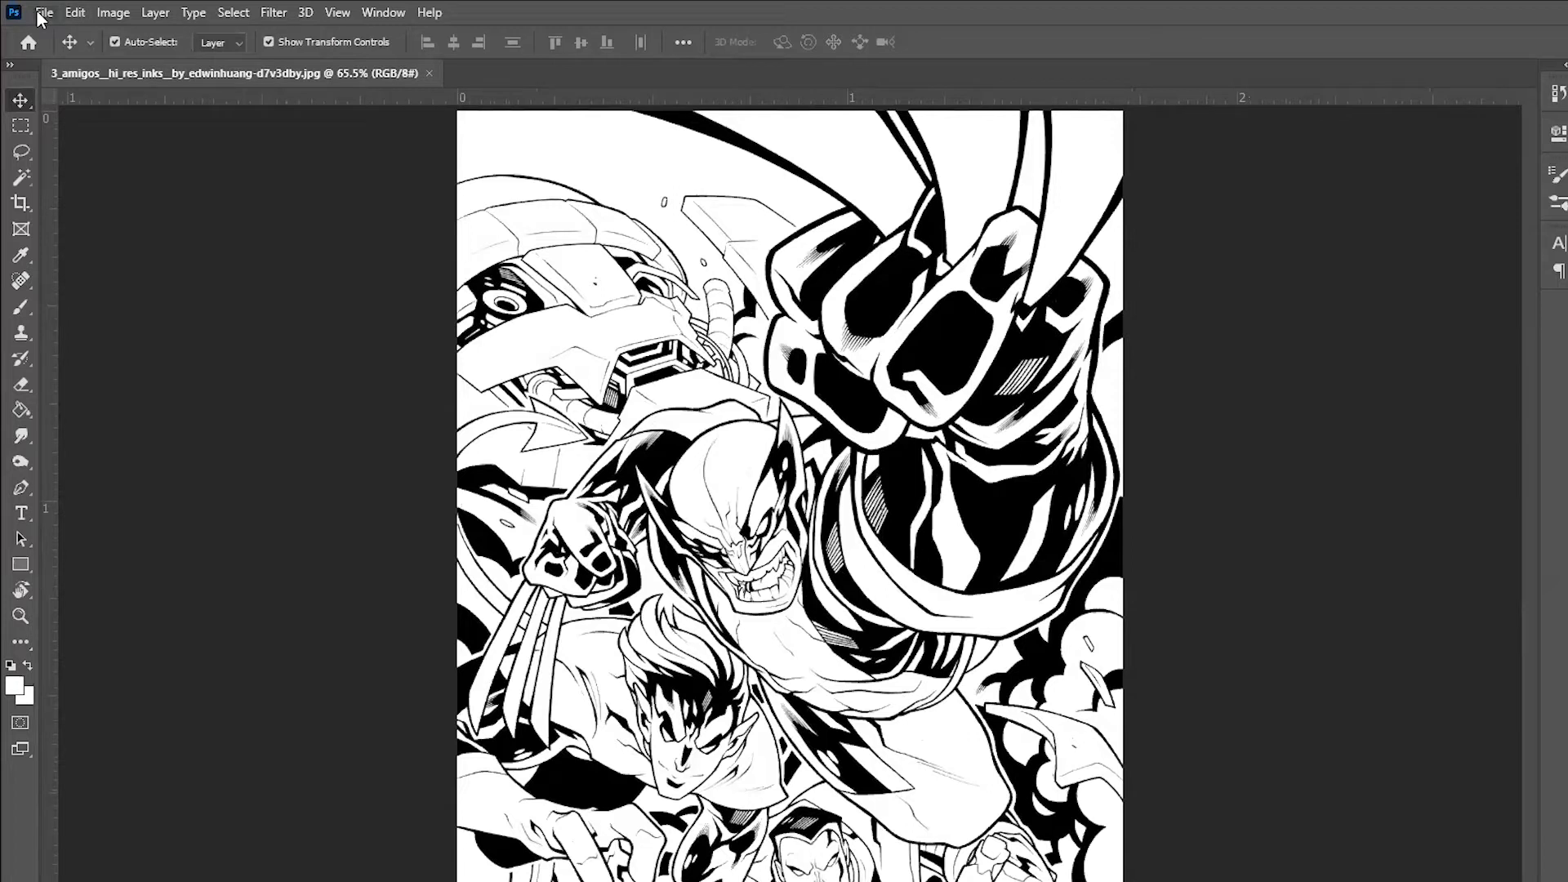
{"action": "left_click", "coordinate": [38, 12]}
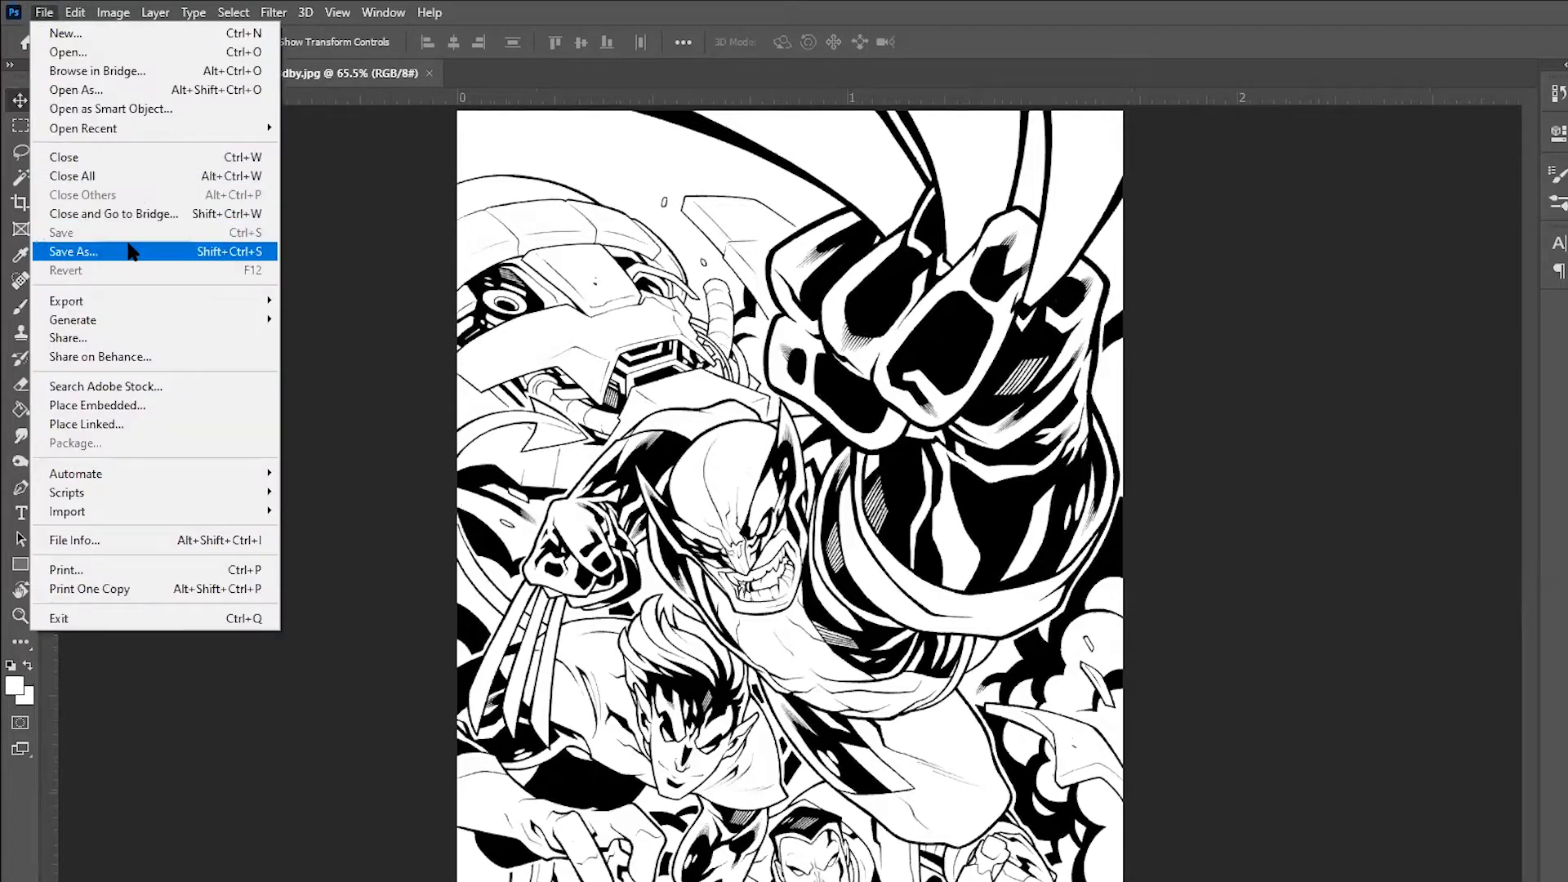
{"action": "left_click", "coordinate": [130, 252]}
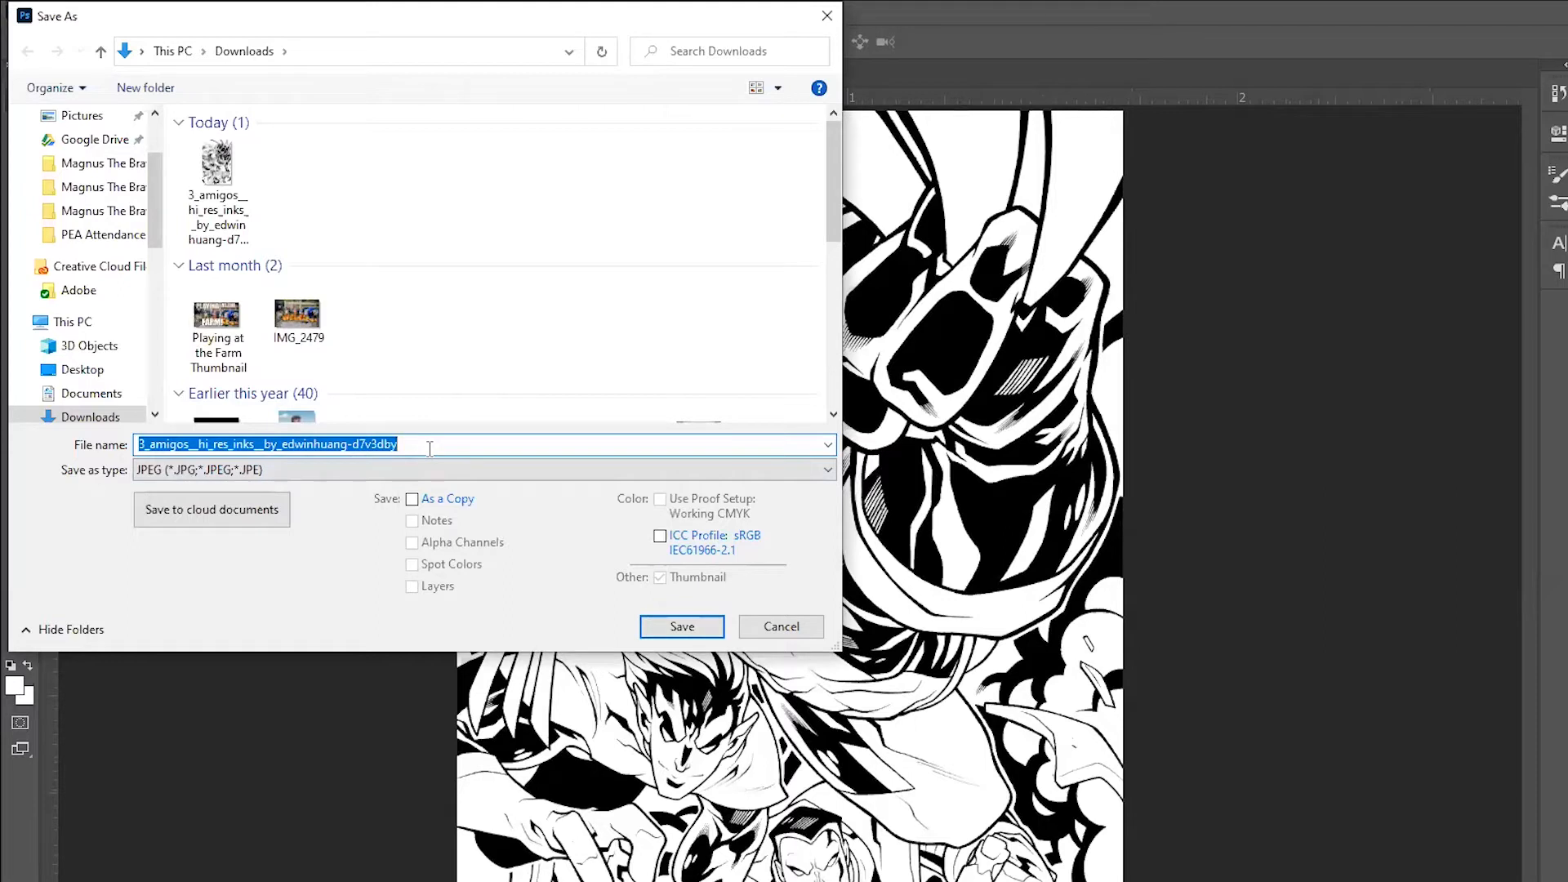
{"action": "key", "text": "BackSpace"}
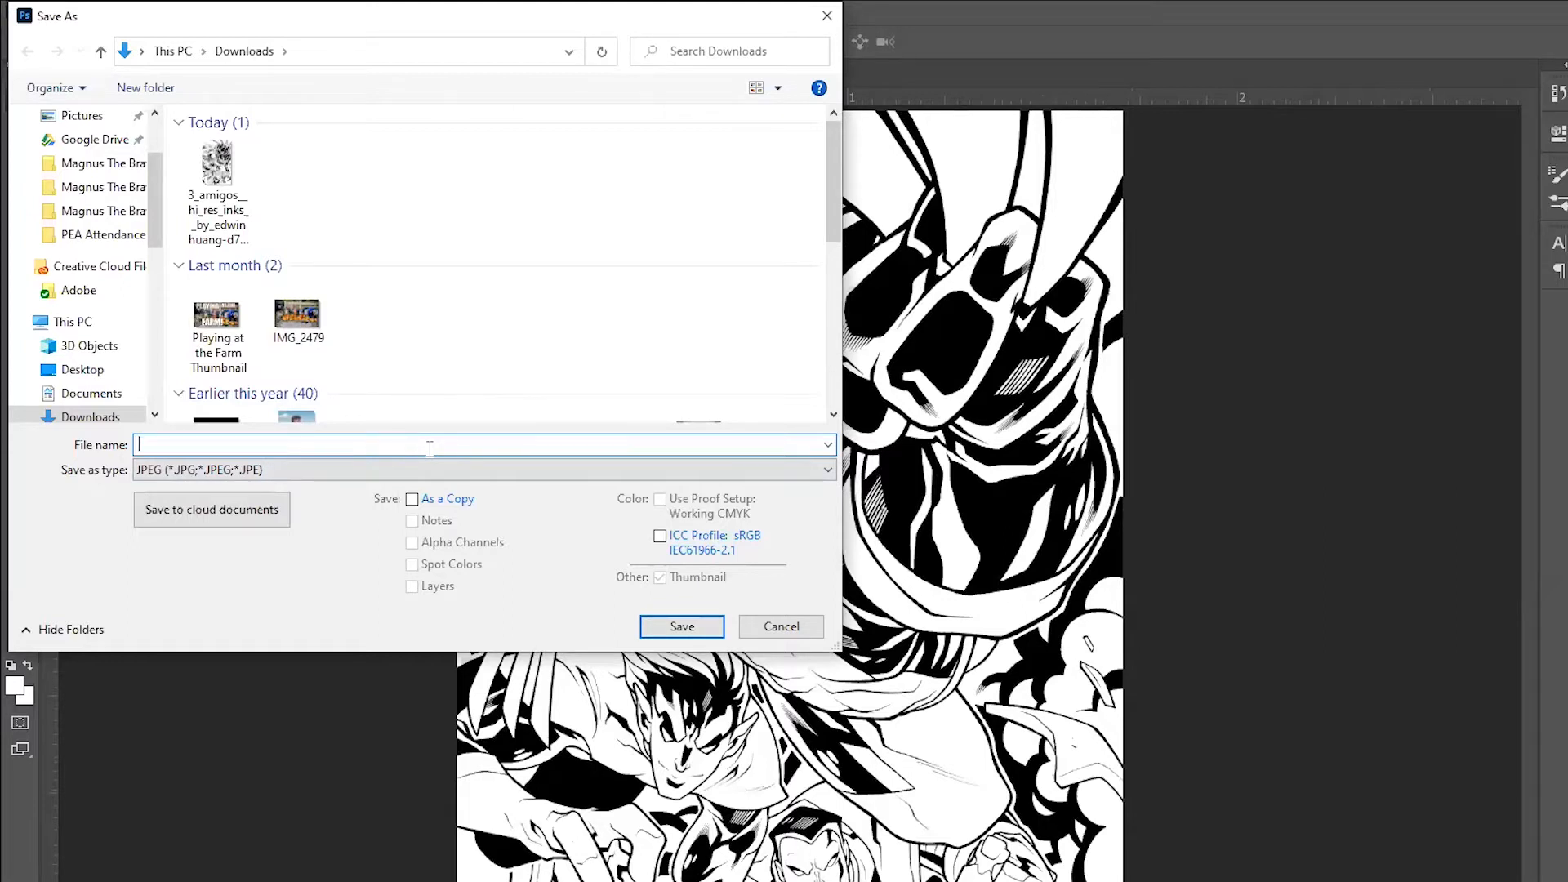
{"action": "type", "text": "Digital Painting Hr 3"}
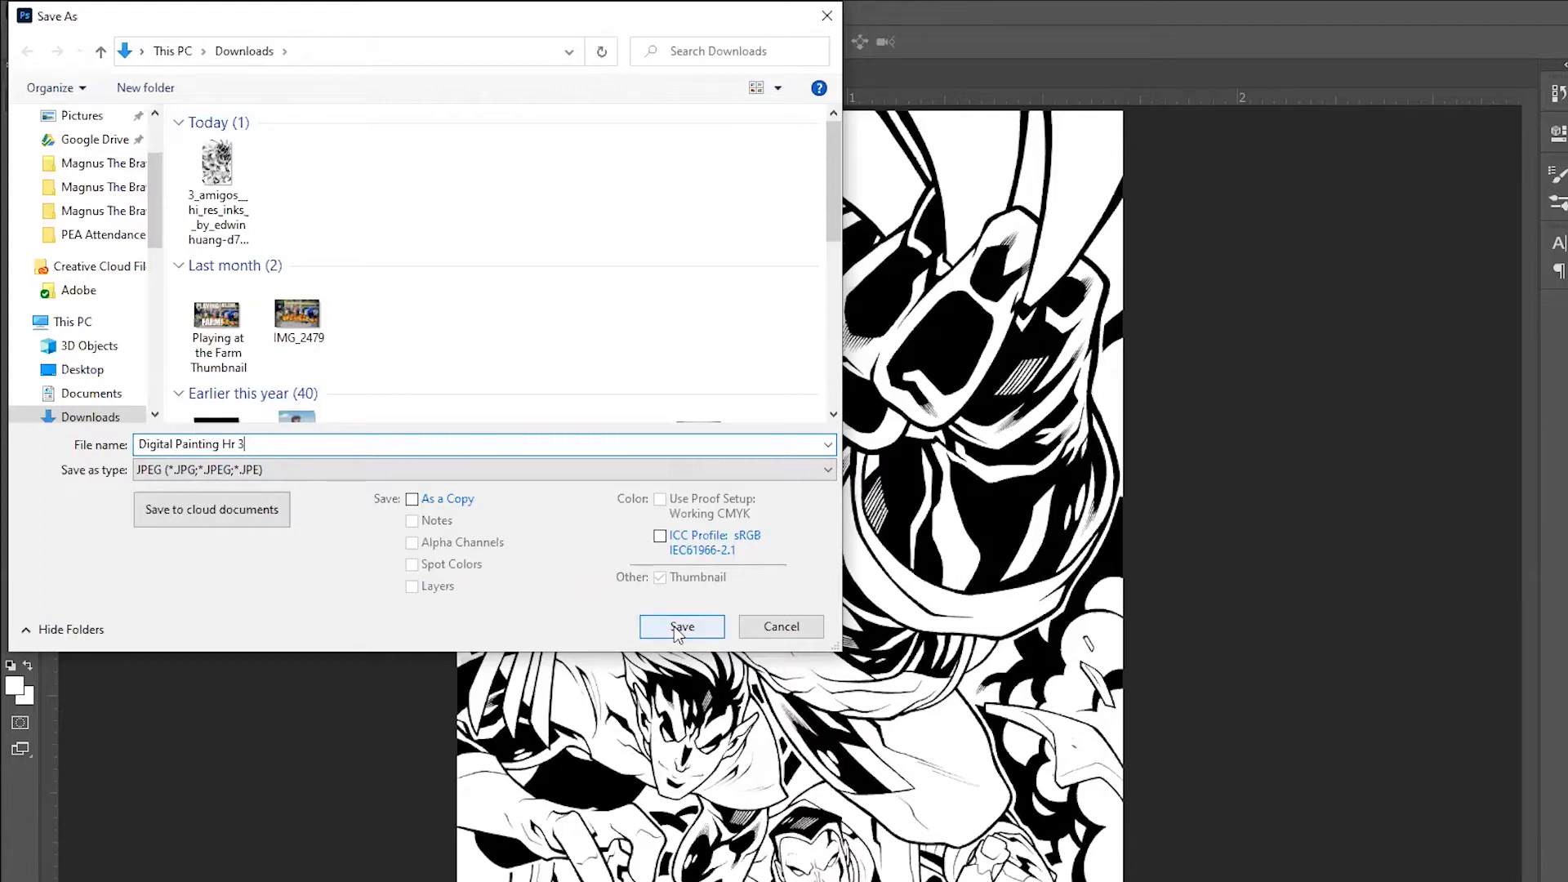
{"action": "left_click", "coordinate": [80, 370]}
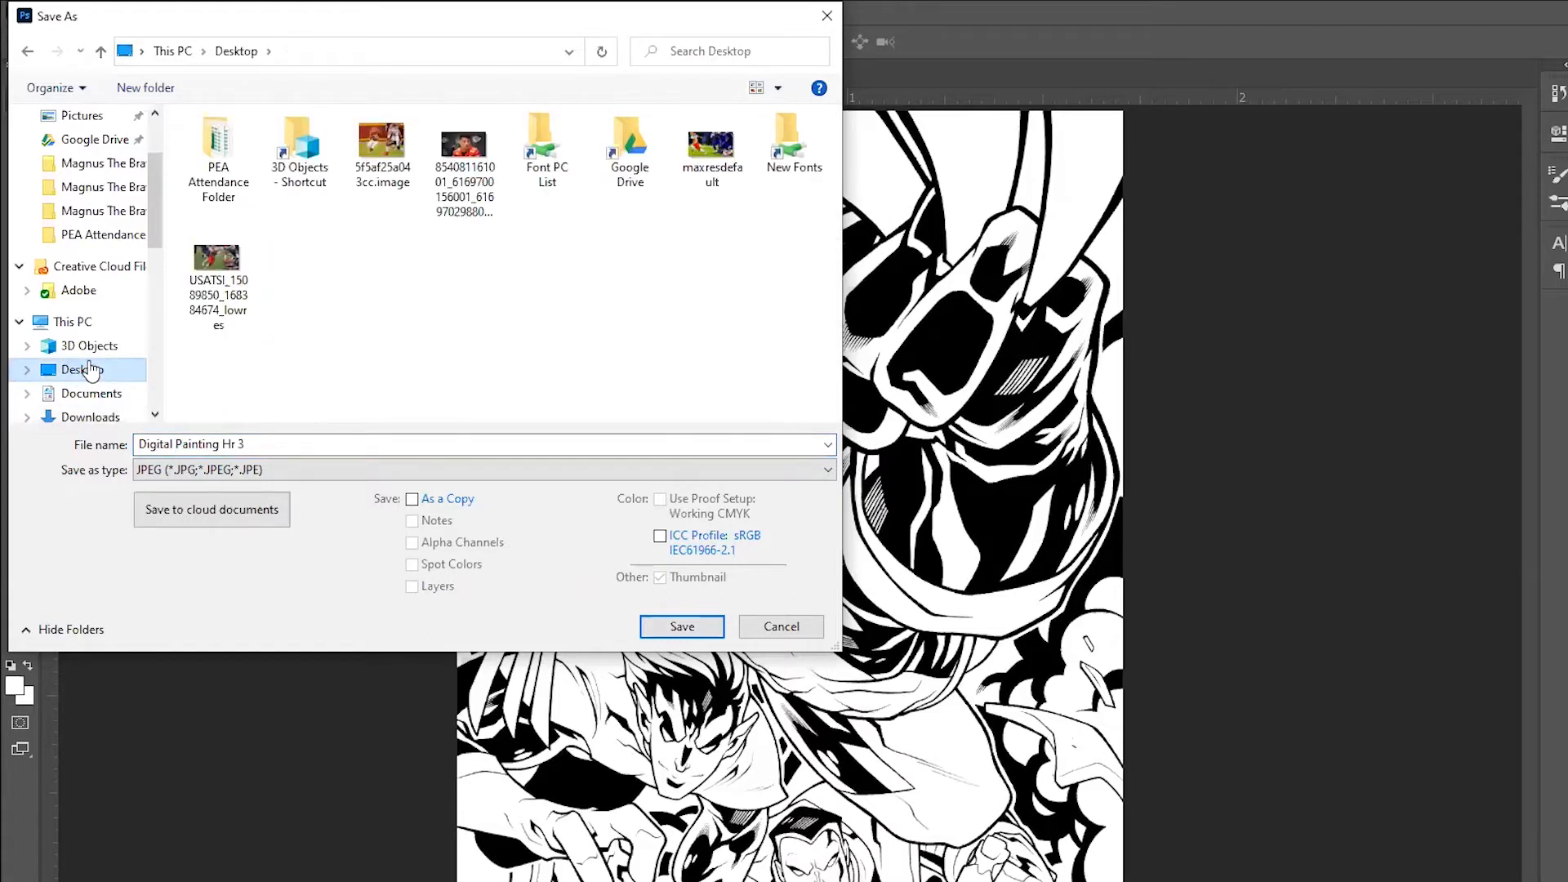
{"action": "left_click", "coordinate": [686, 629]}
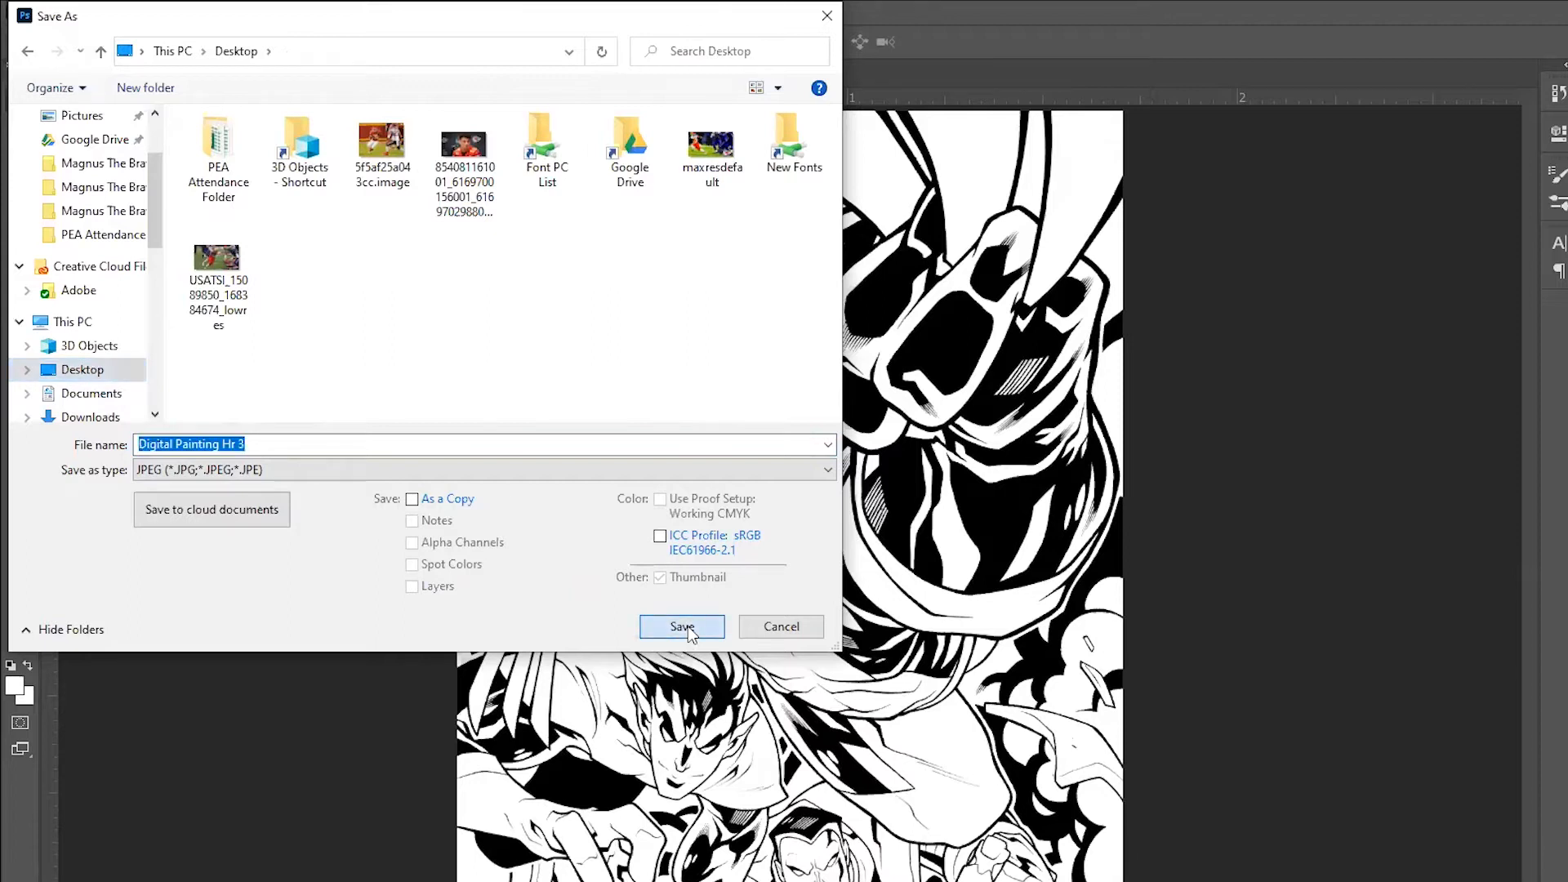
{"action": "left_click", "coordinate": [684, 627]}
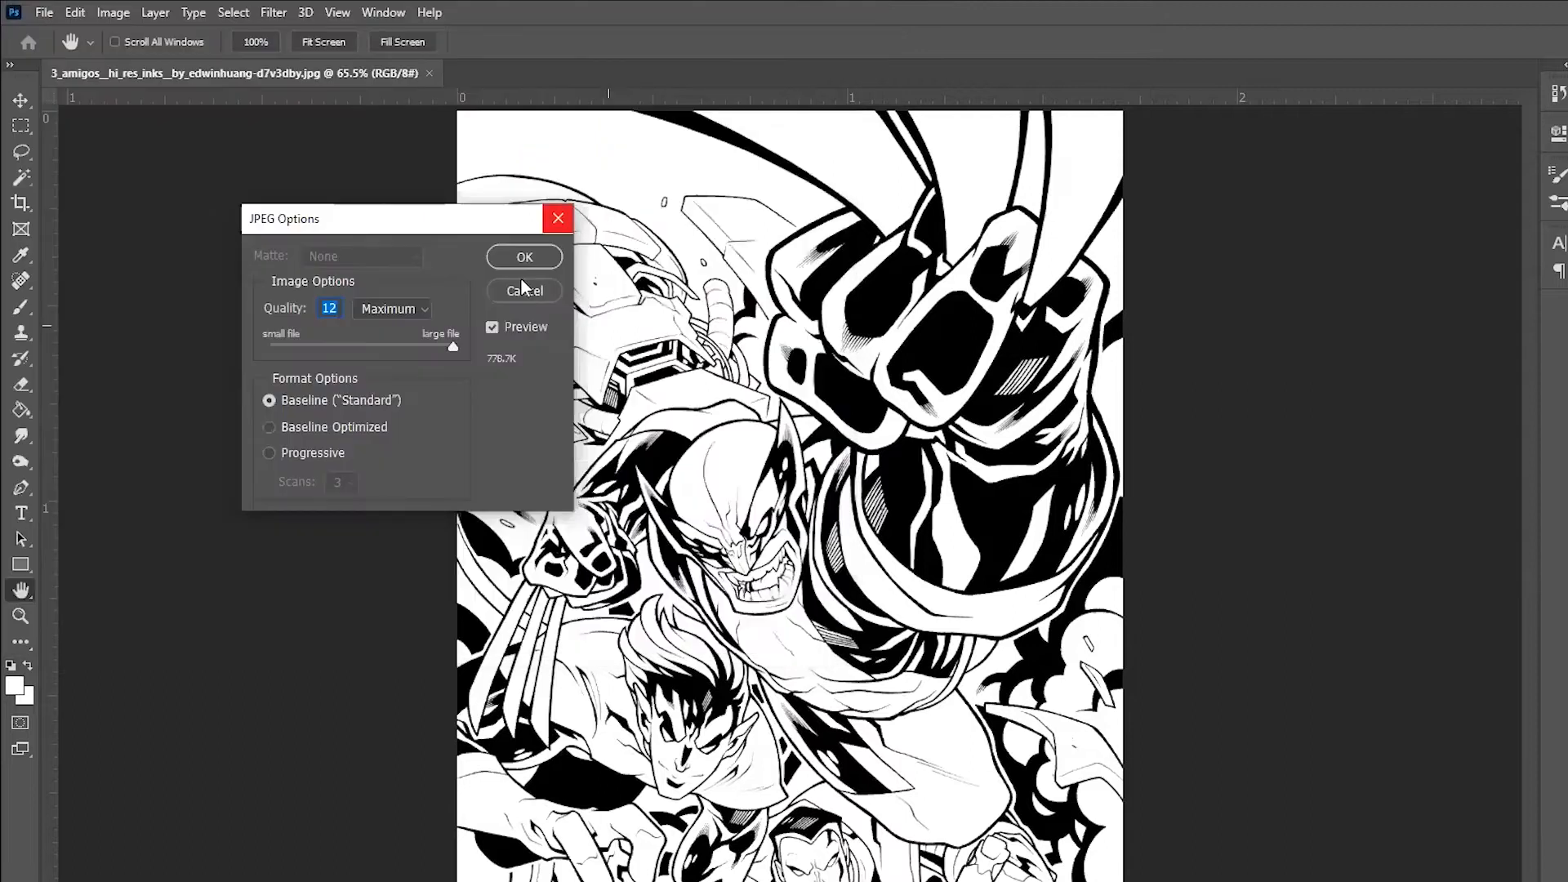
{"action": "left_click", "coordinate": [525, 291]}
Save the inks image to the Desktop as "Digital Painting Hr 3" in Photoshop (PSD) format.
{"action": "left_click", "coordinate": [44, 13]}
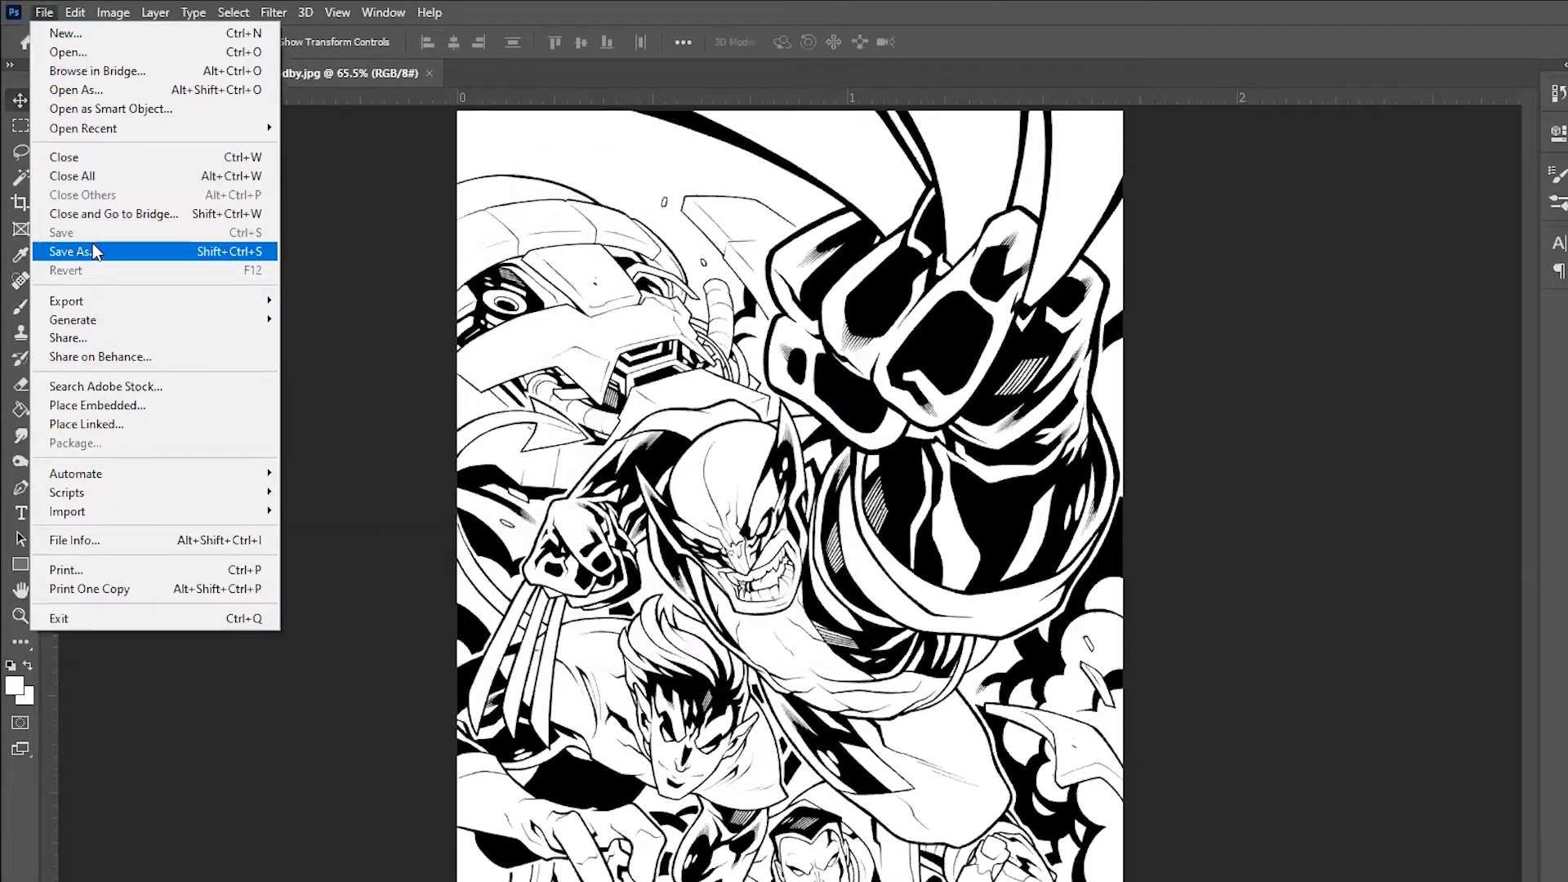
{"action": "left_click", "coordinate": [91, 243]}
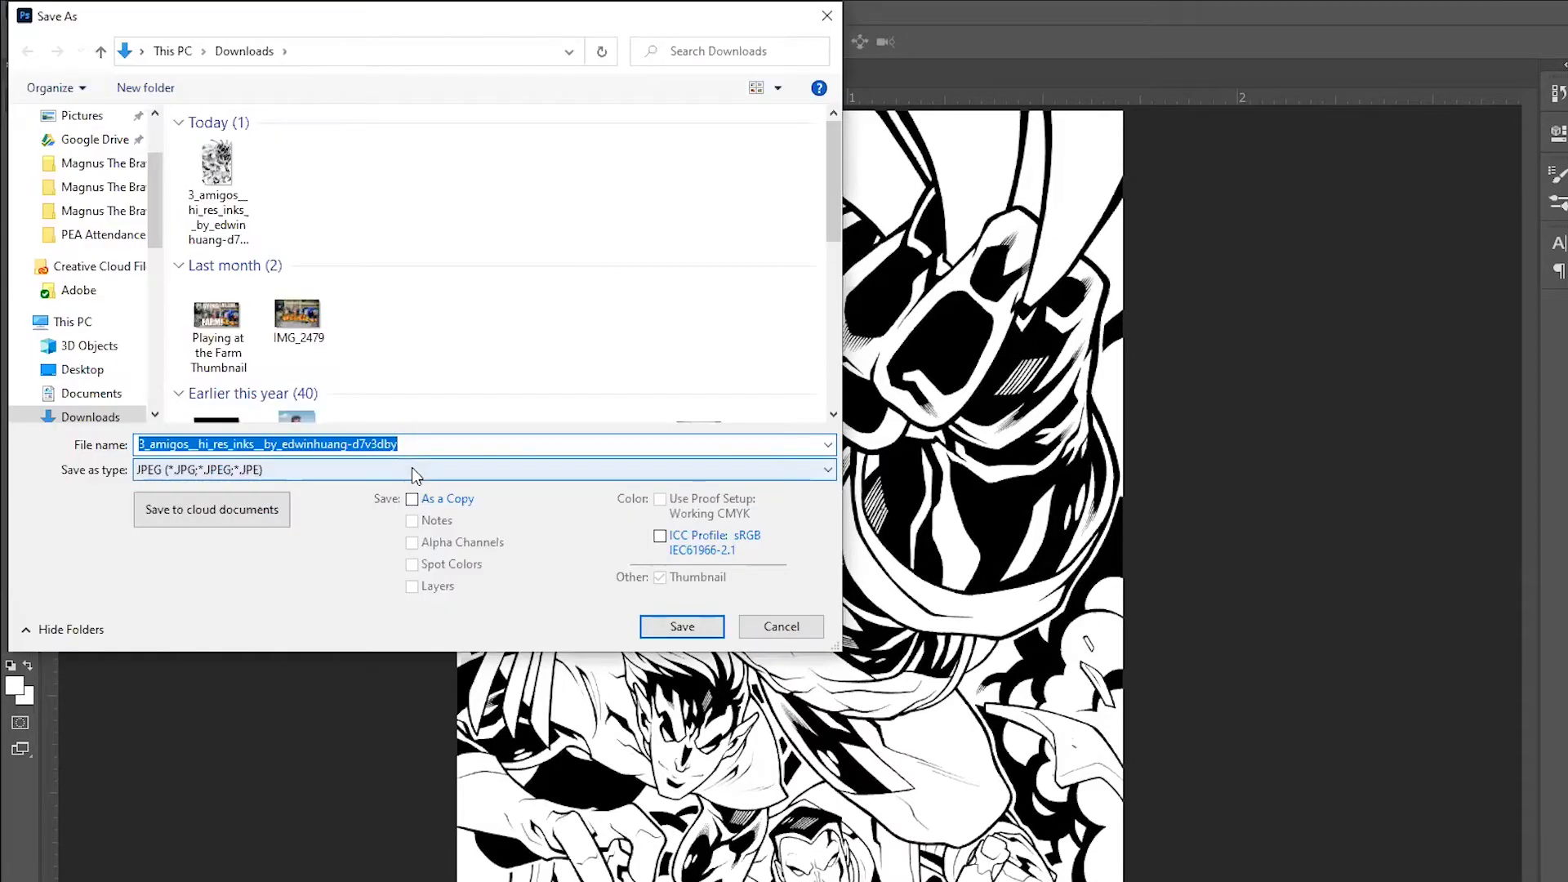
{"action": "type", "text": "Digital "}
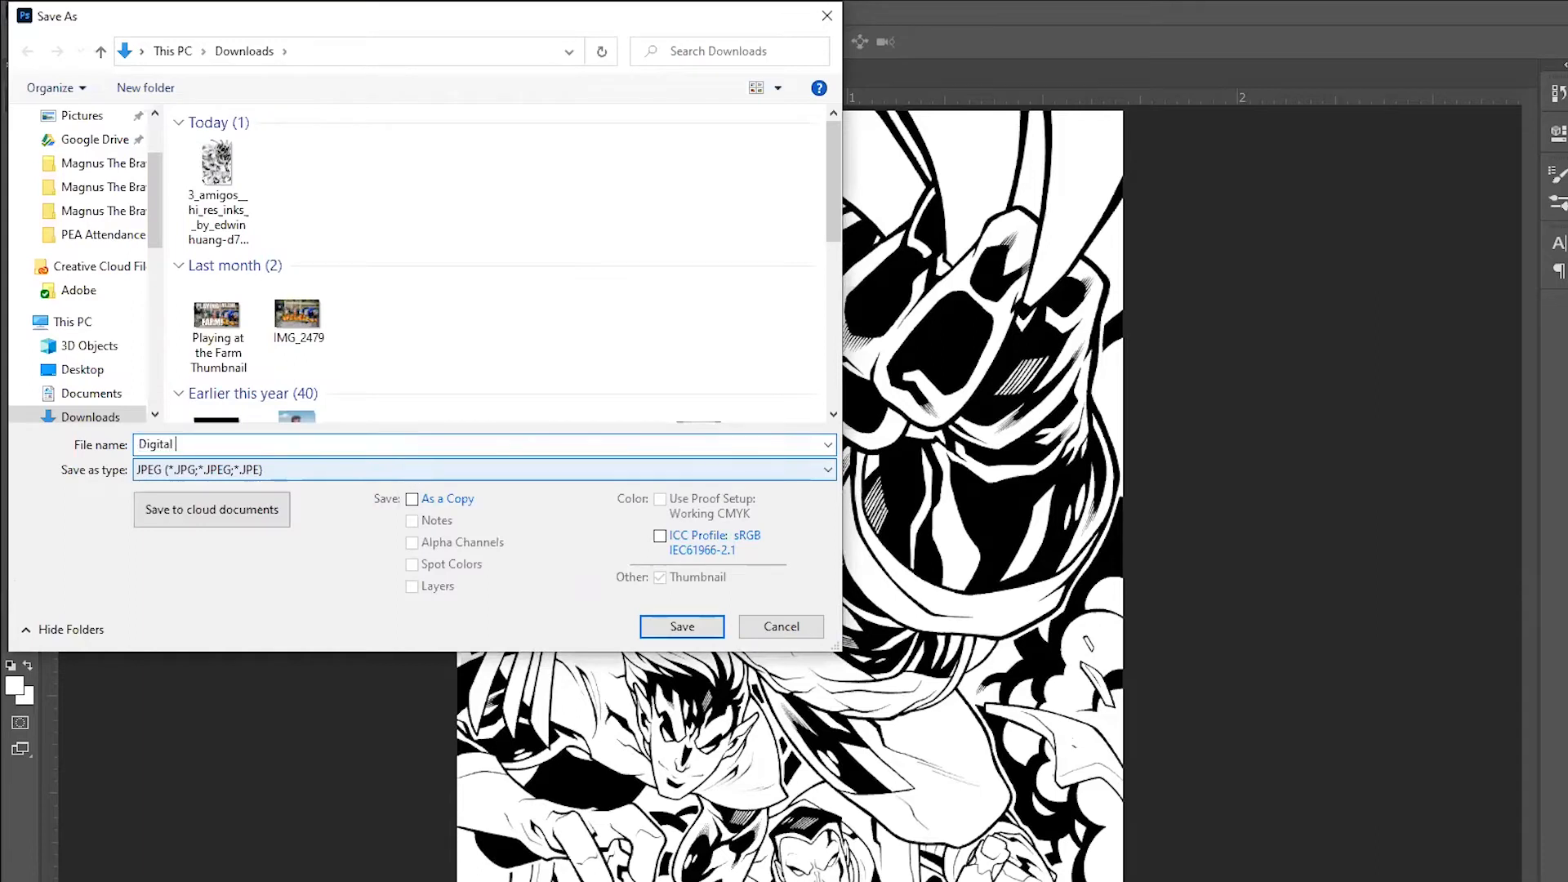
{"action": "type", "text": "Painting Hr 3"}
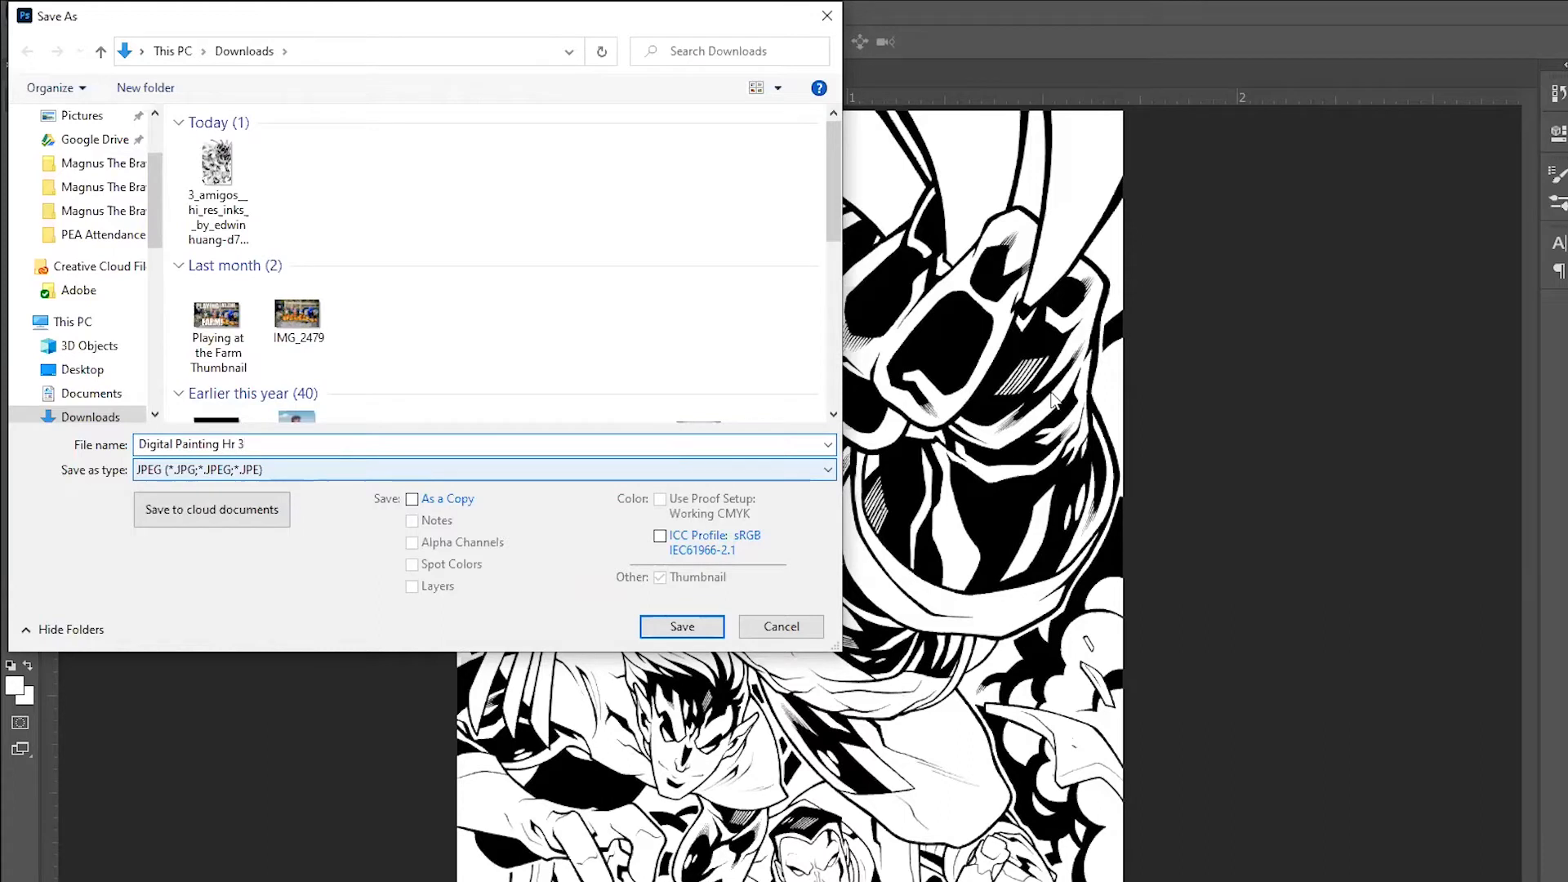
{"action": "left_click", "coordinate": [82, 369]}
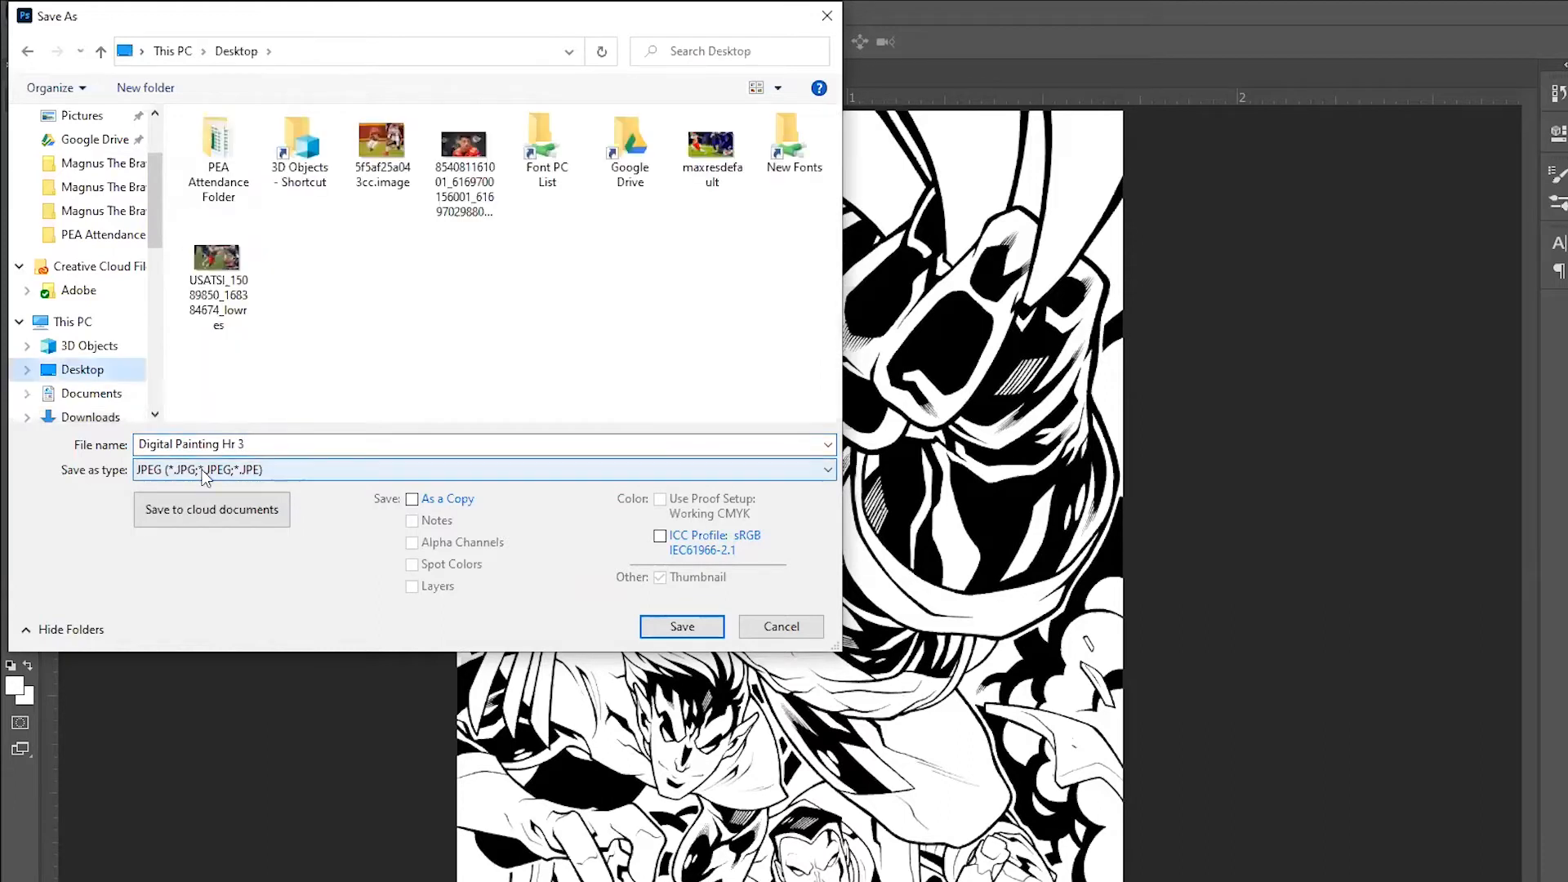
{"action": "left_click", "coordinate": [202, 469]}
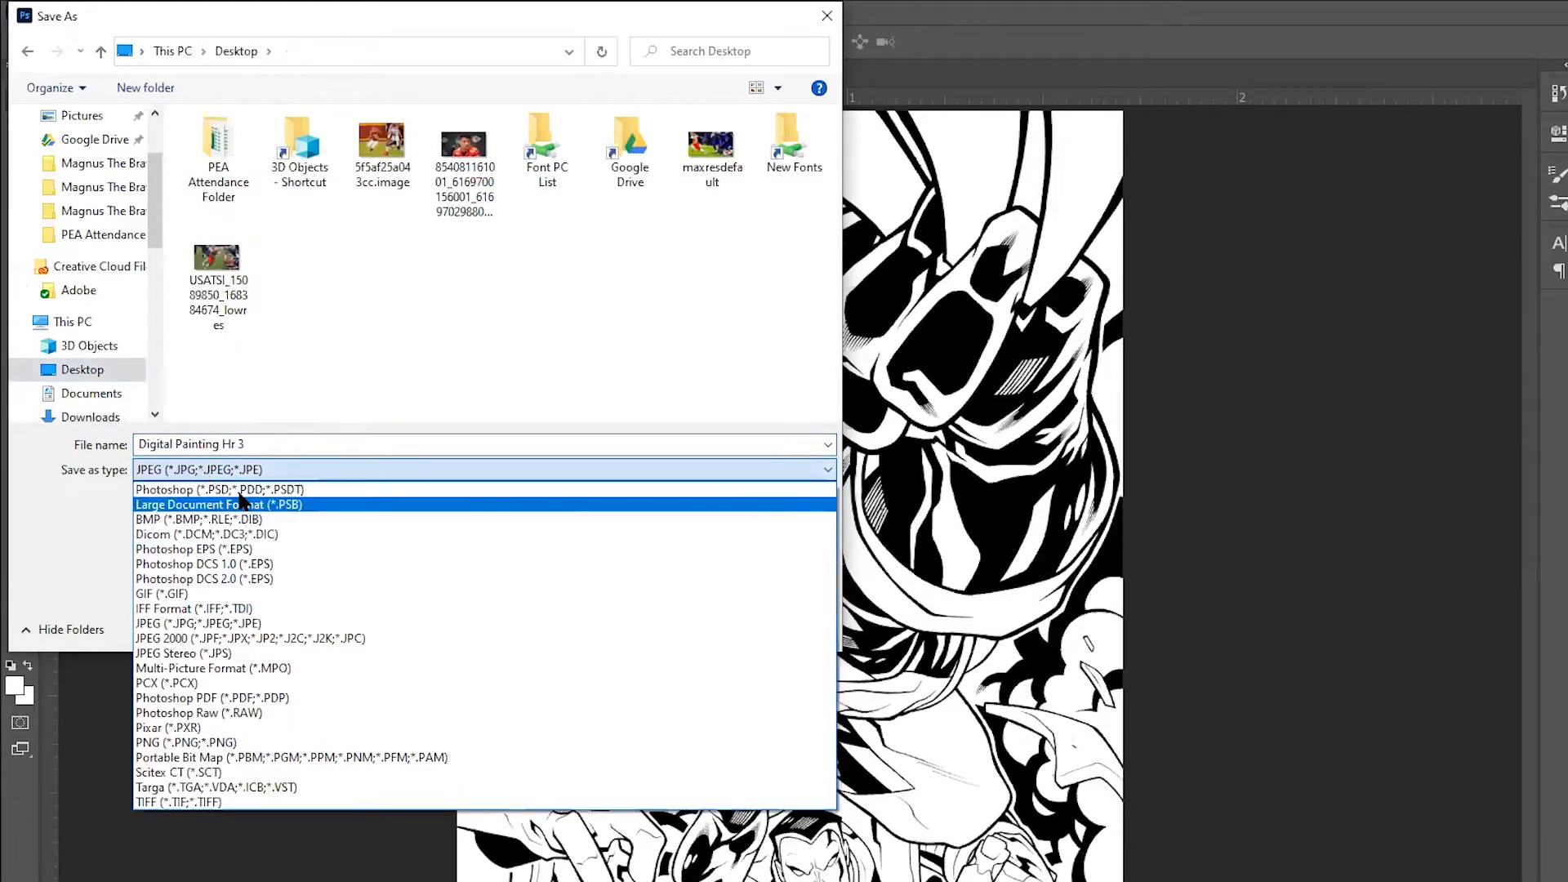
{"action": "left_click", "coordinate": [237, 489]}
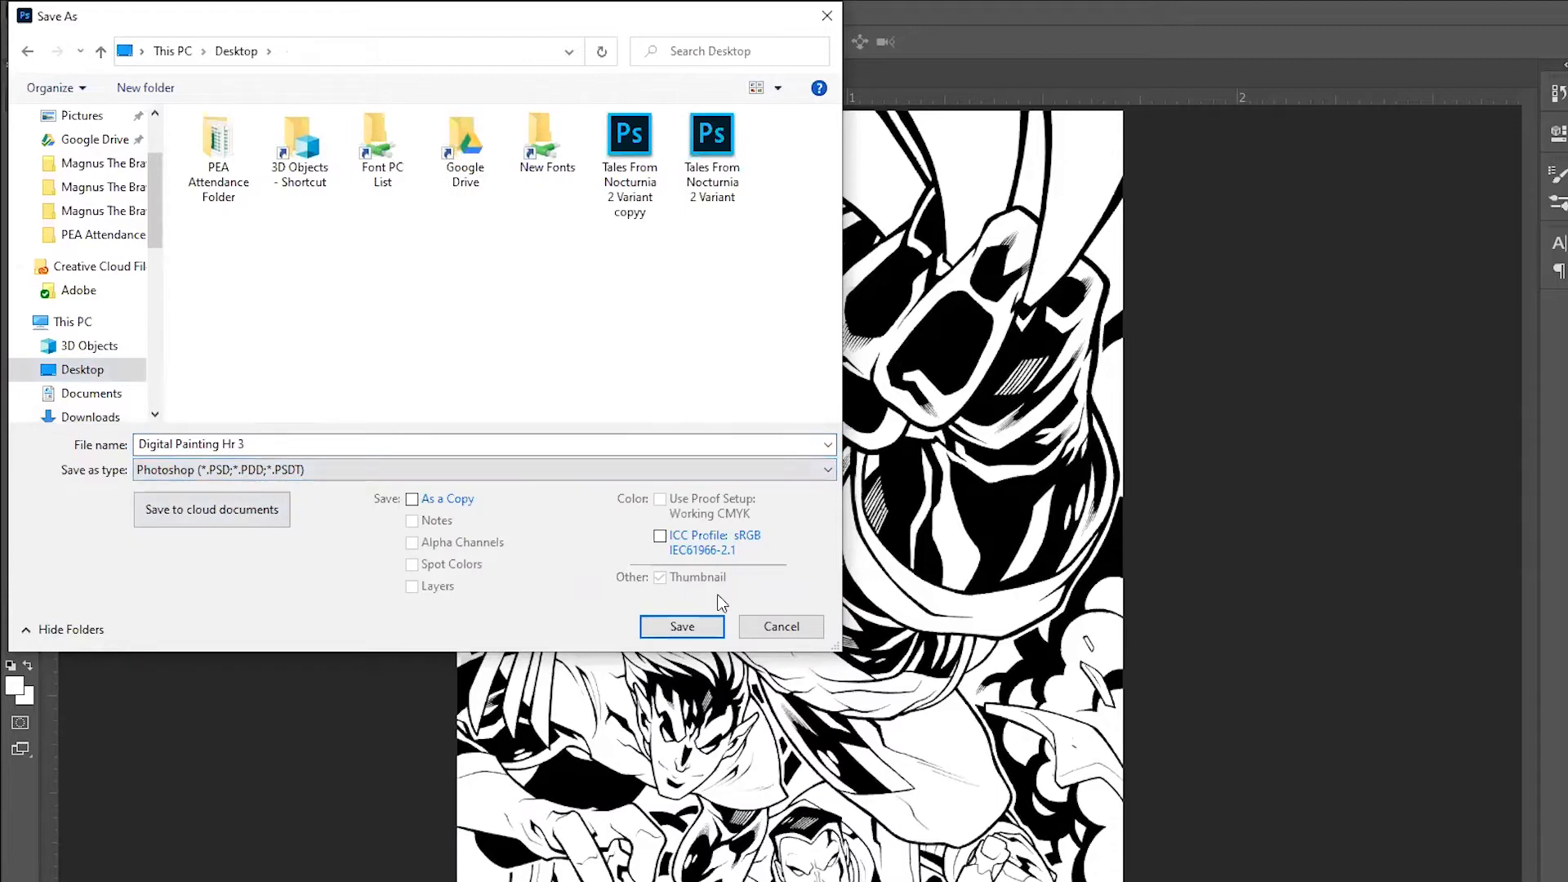
{"action": "left_click", "coordinate": [682, 627]}
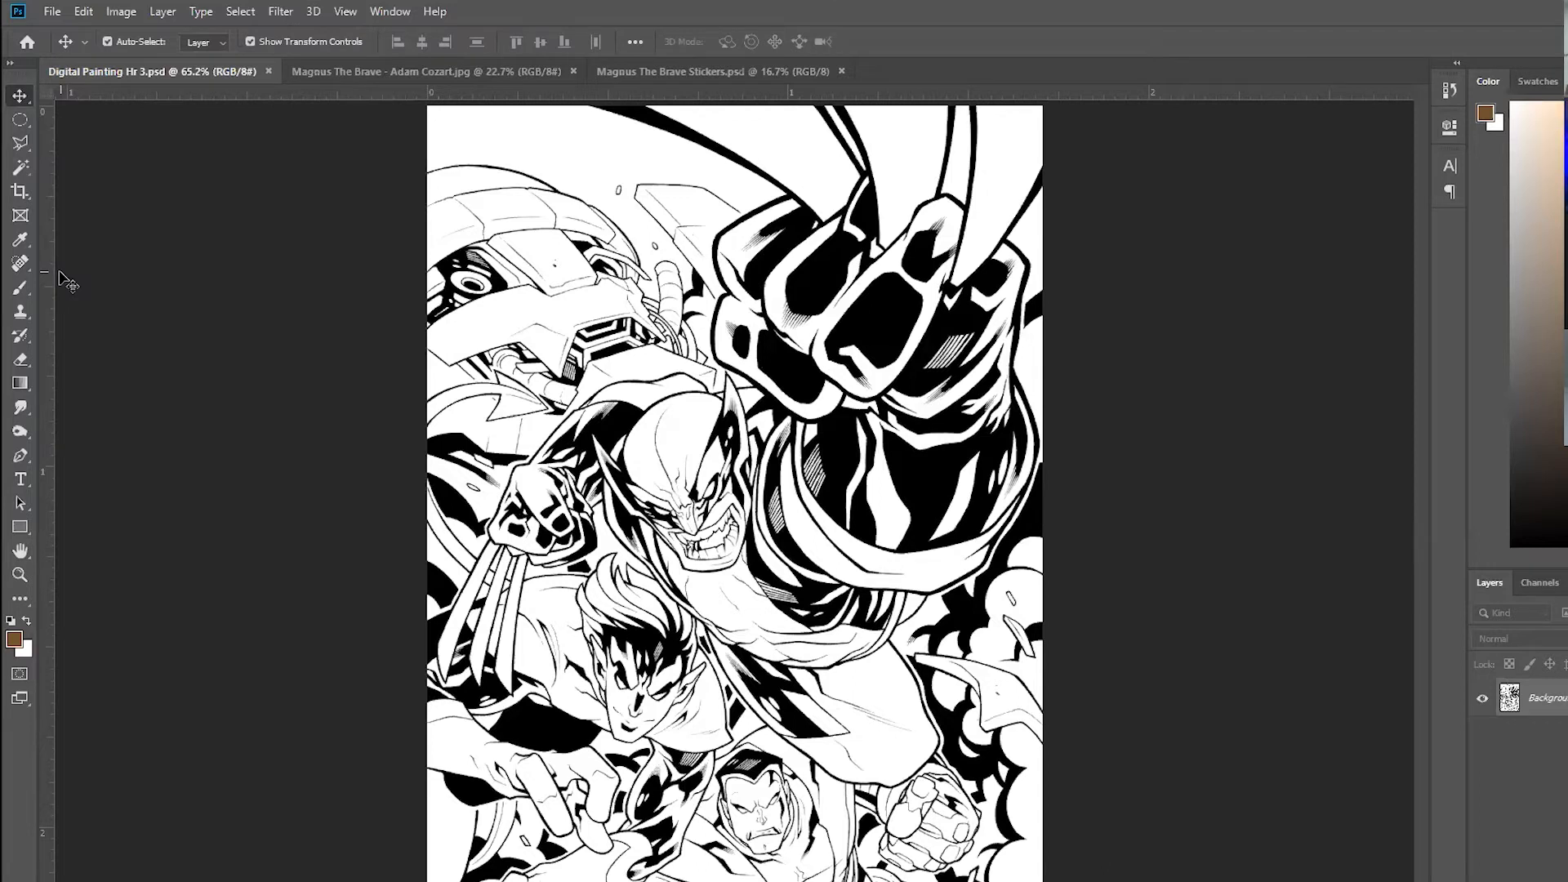
Activate the Brush tool and collapse the General, Dry Media and Wet Media brush folders in the brush presets.
{"action": "left_click", "coordinate": [22, 297]}
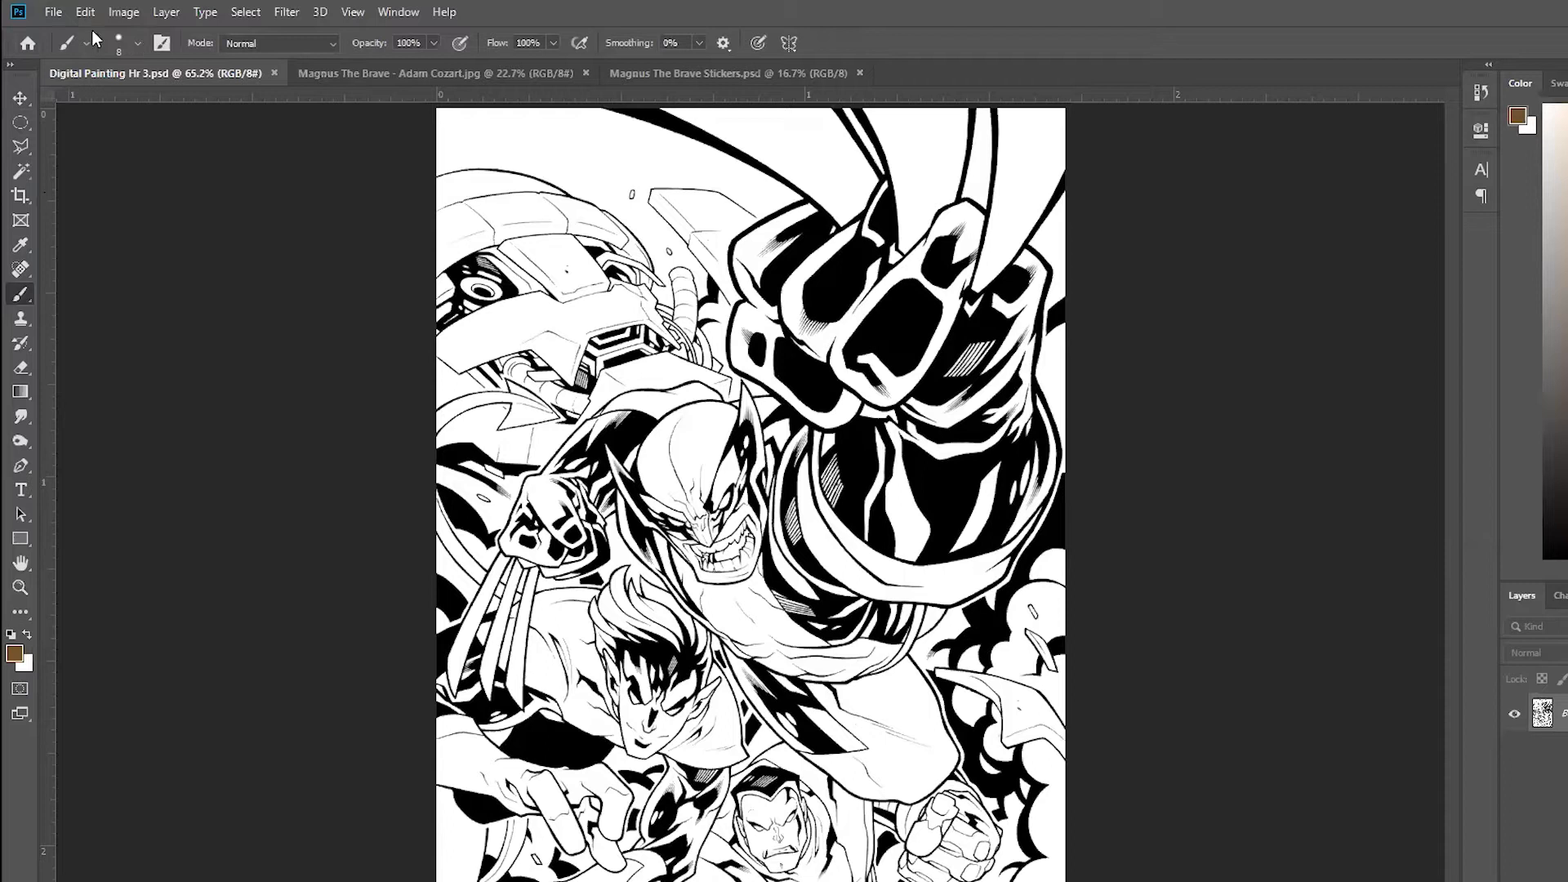
{"action": "left_click", "coordinate": [138, 43]}
{"action": "left_click", "coordinate": [37, 224]}
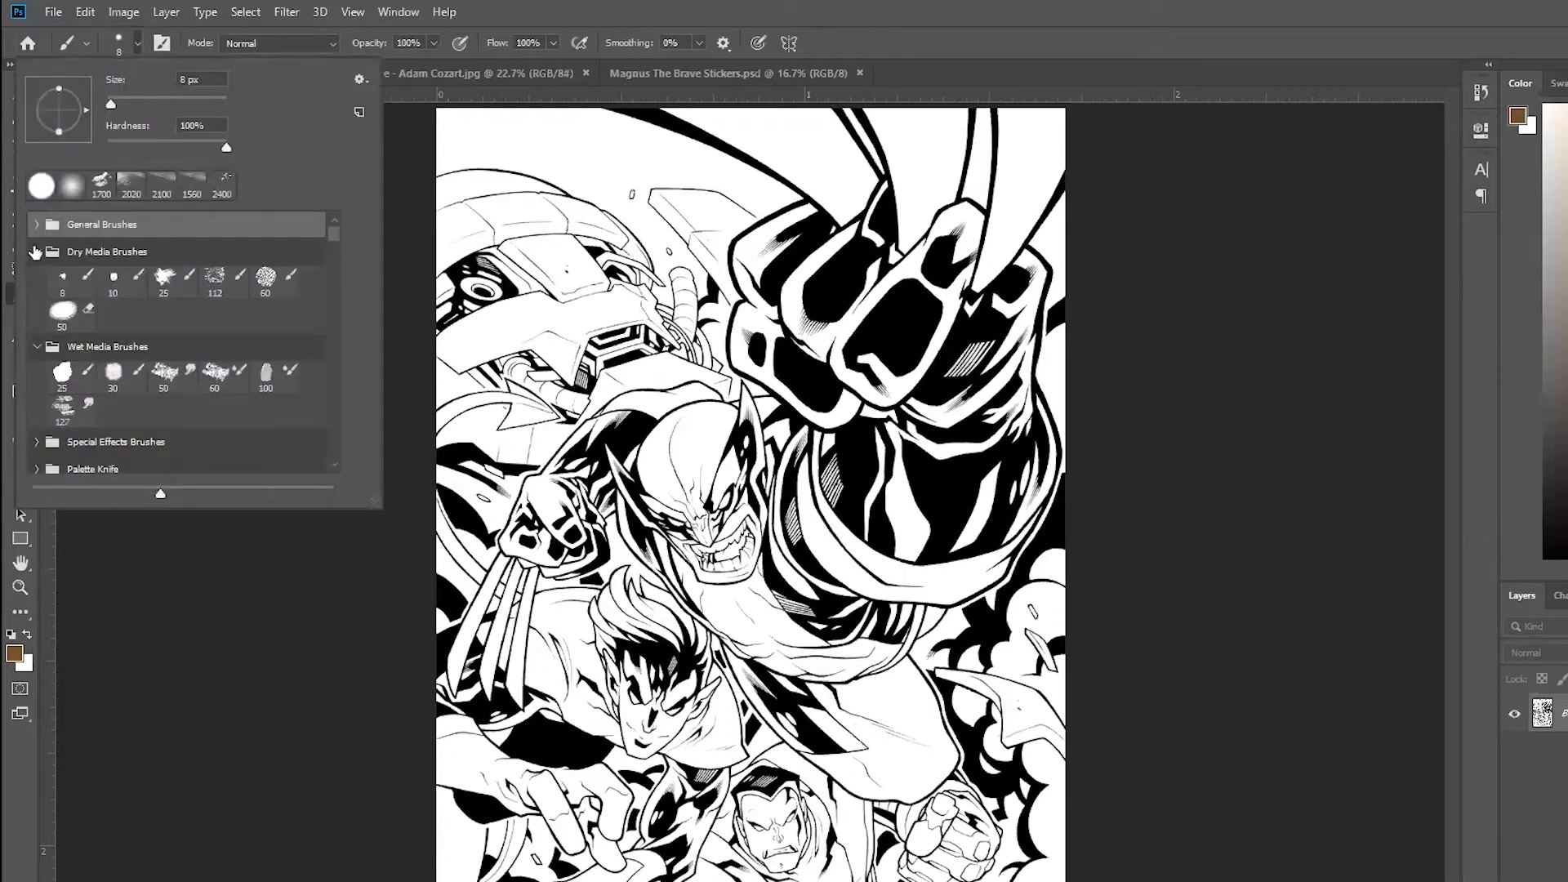
{"action": "left_click", "coordinate": [37, 252]}
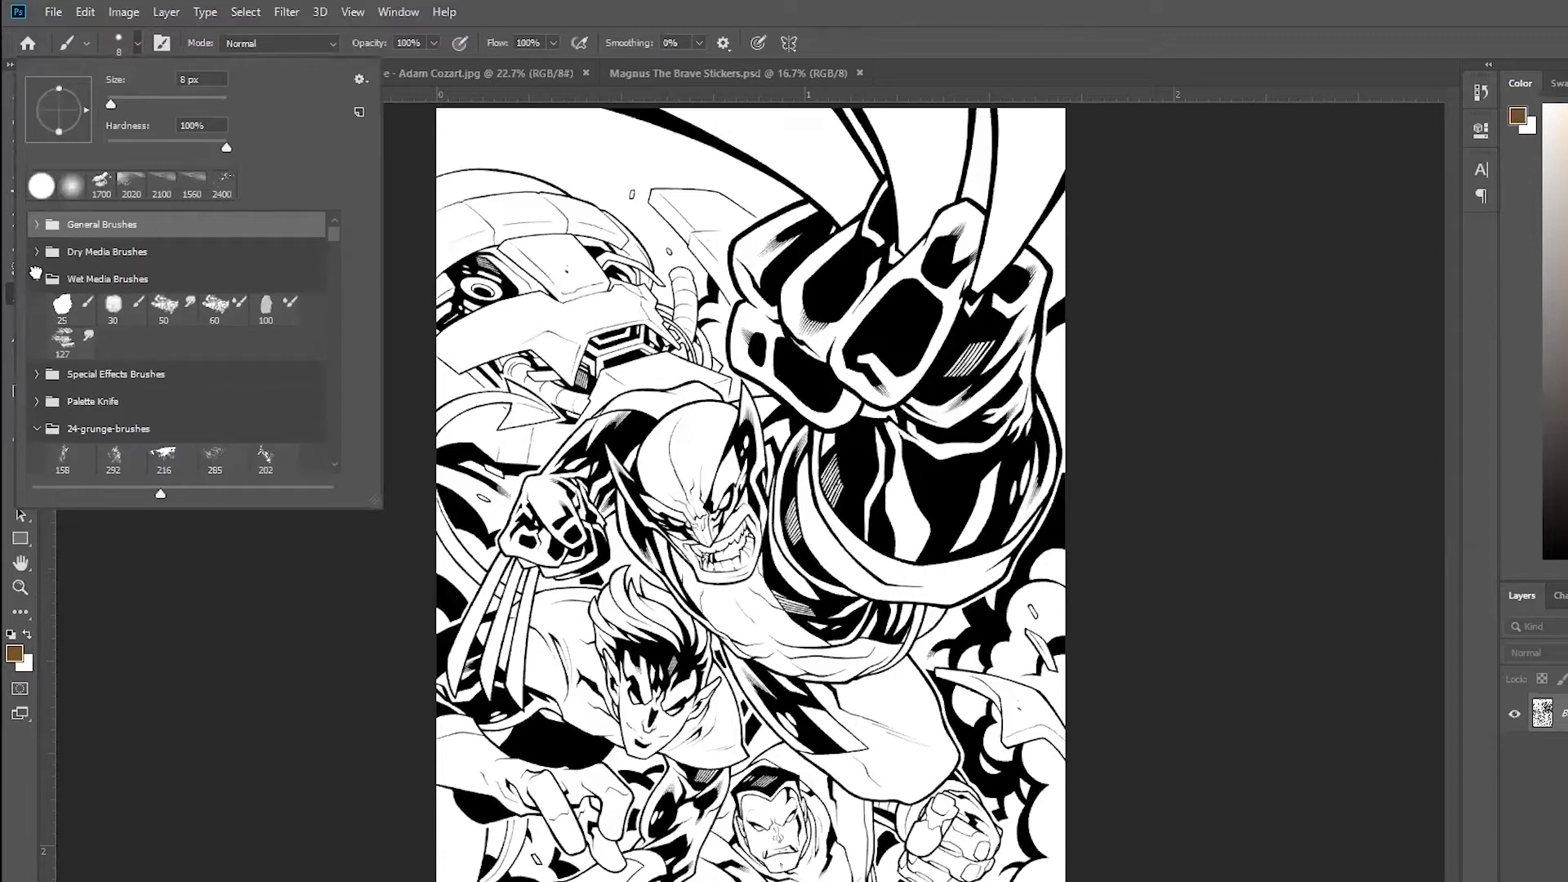
{"action": "left_click", "coordinate": [37, 278]}
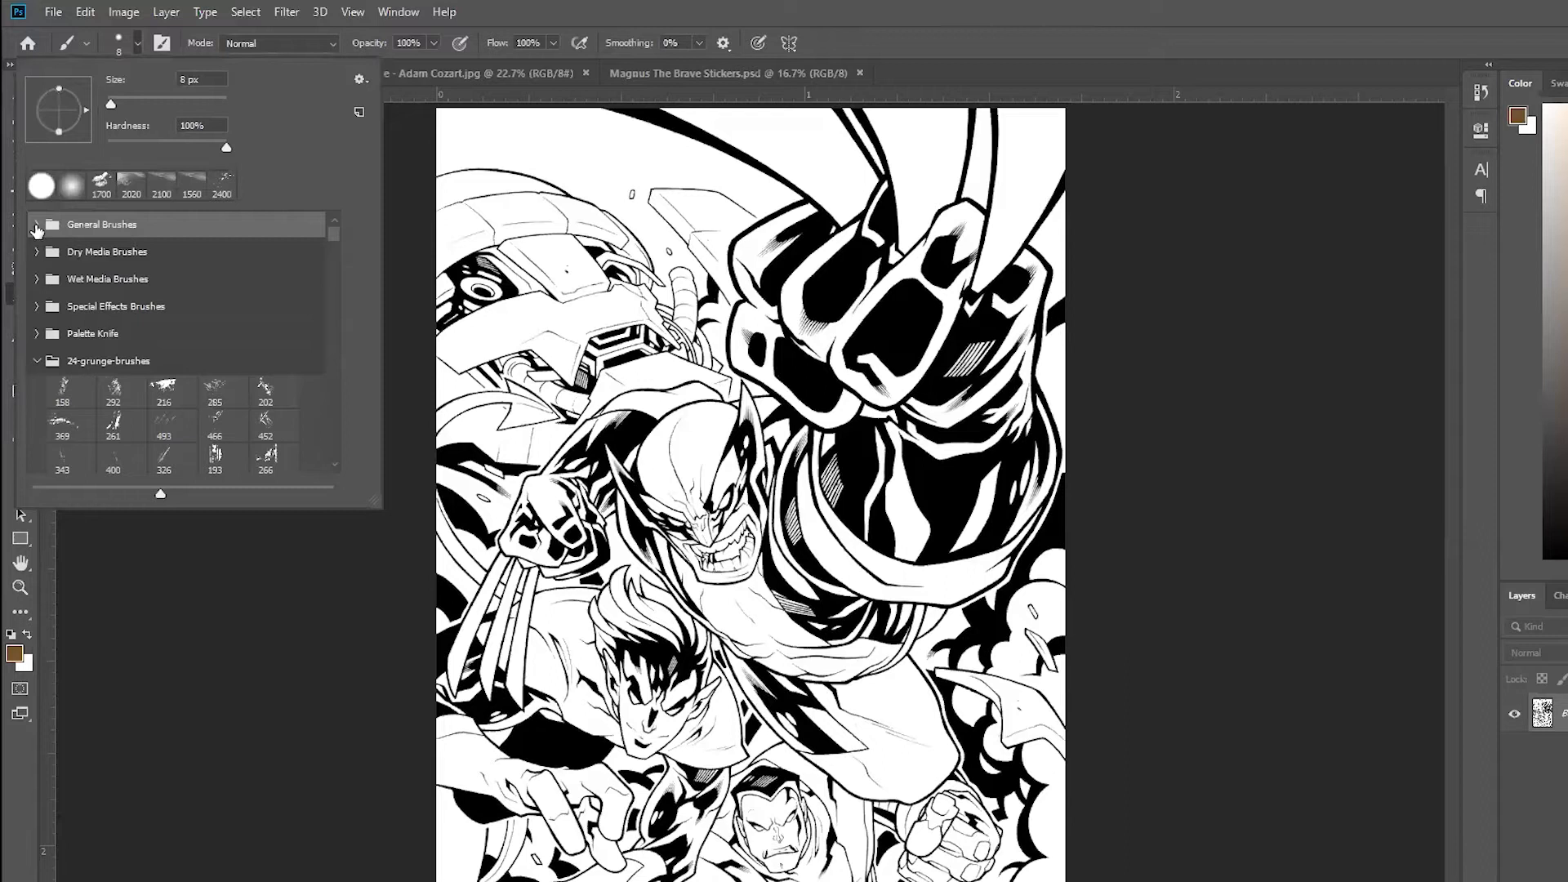
Expand the General Brushes folder and choose its first hard round brush.
{"action": "left_click", "coordinate": [37, 225]}
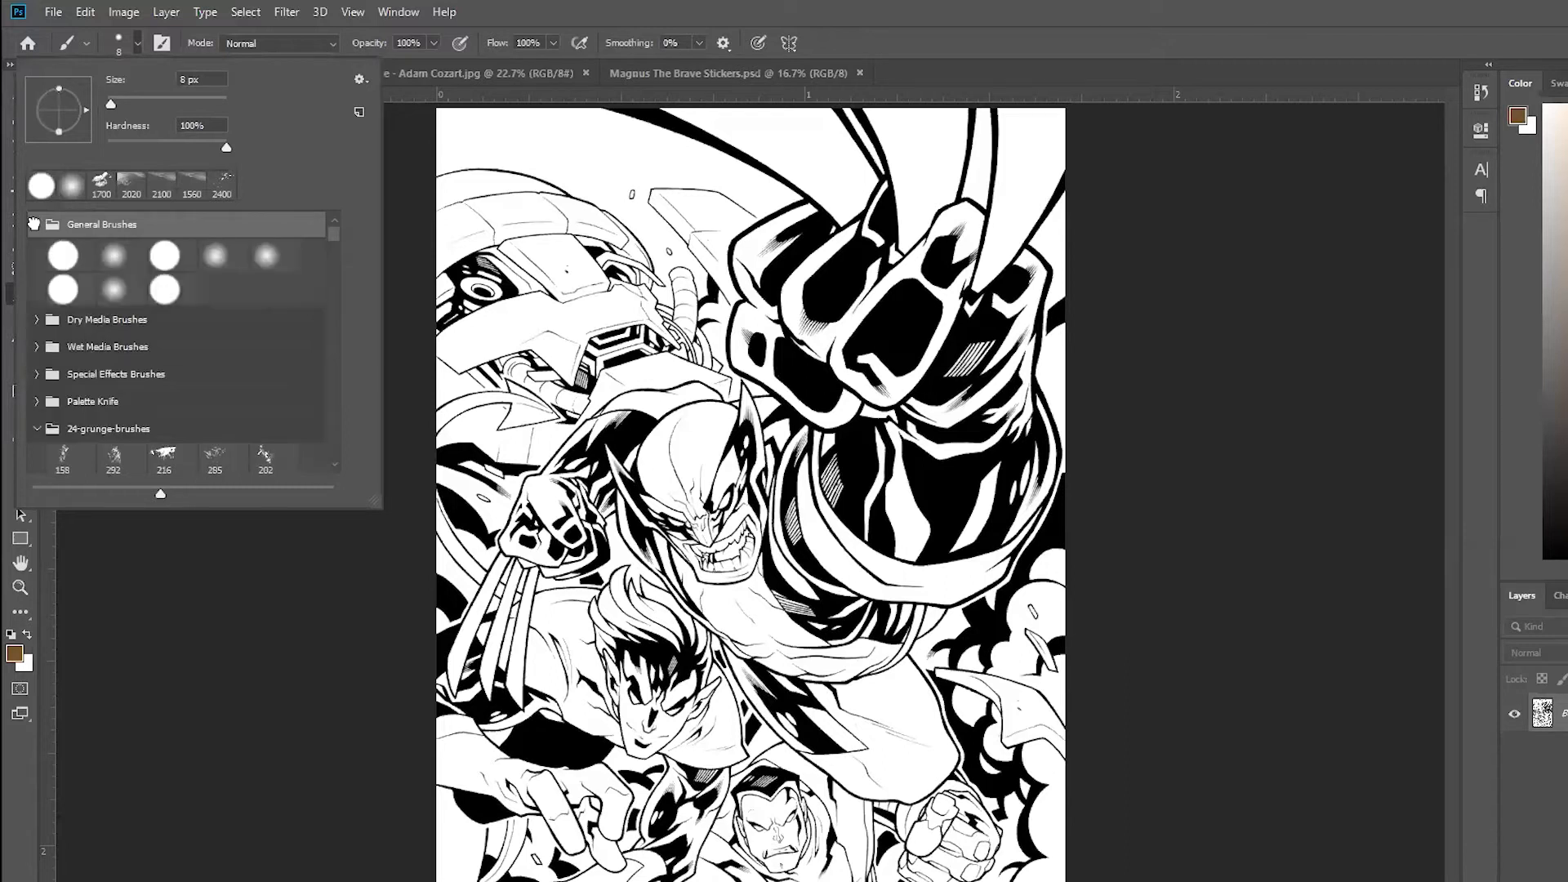
{"action": "left_click", "coordinate": [65, 260]}
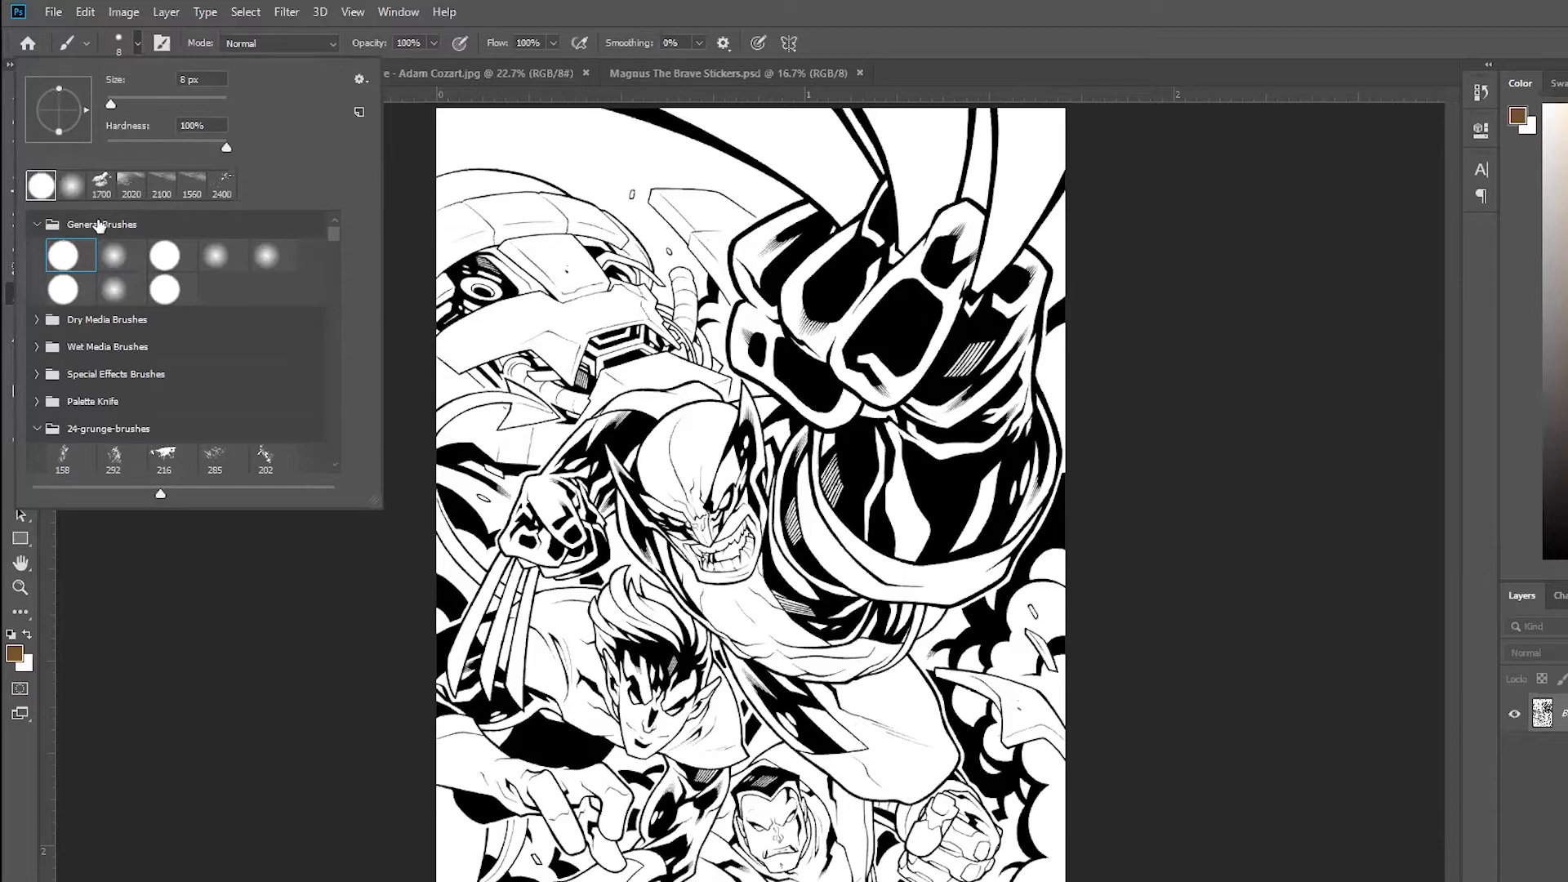
{"action": "key", "text": "Return"}
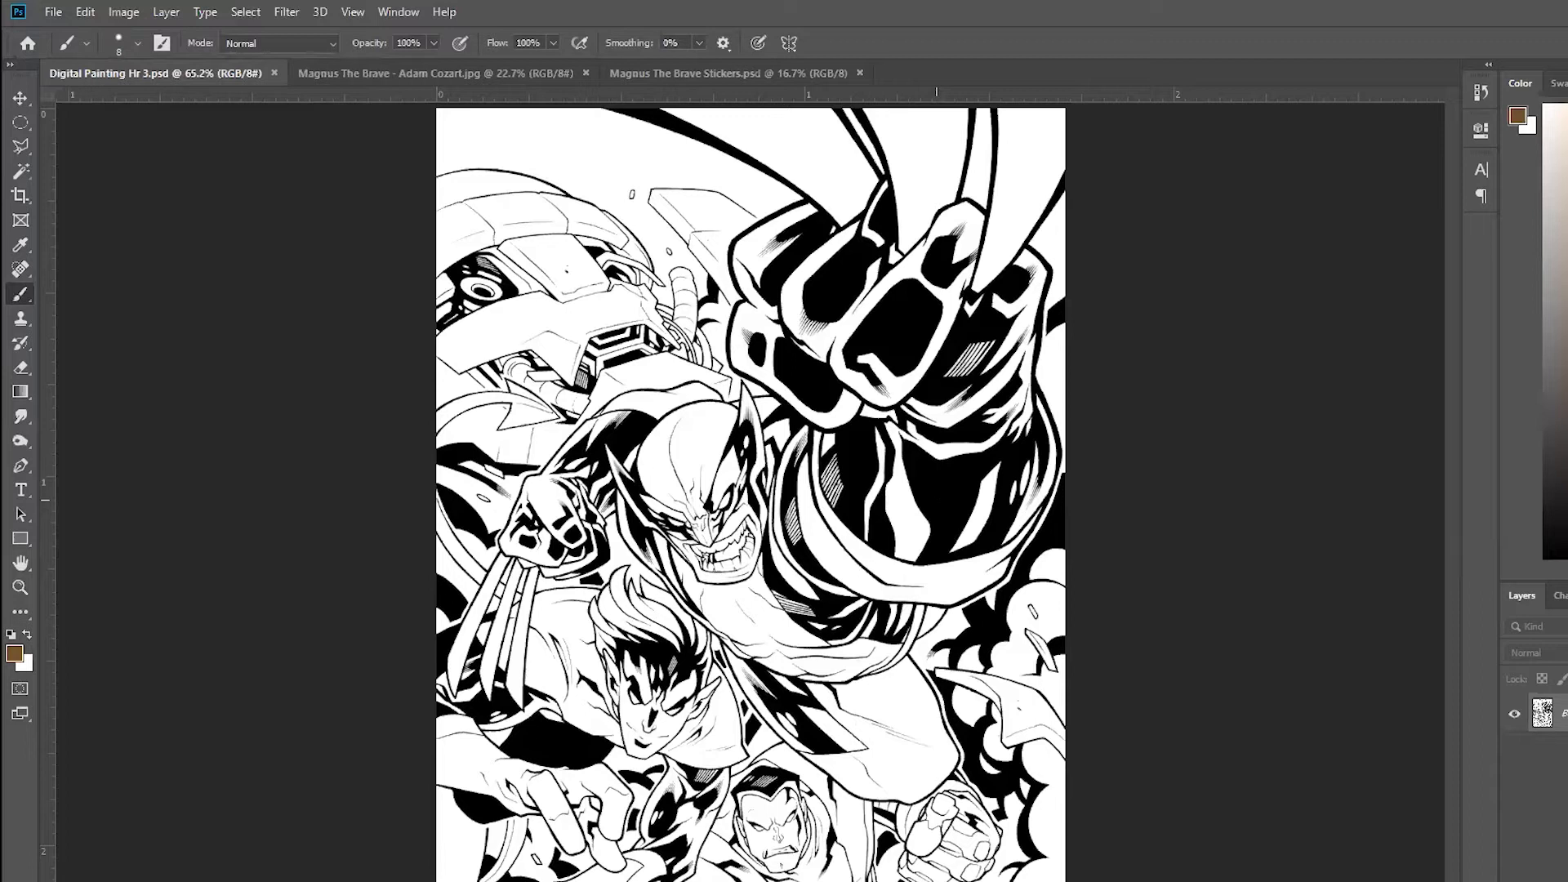
Enlarge the brush to a size of 500 px.
{"action": "key", "text": "bracketright"}
{"action": "key", "text": "bracketright"}
{"action": "key", "text": "bracketright"}
{"action": "key", "text": "bracketright"}
{"action": "key", "text": "bracketright"}
{"action": "key", "text": "bracketright"}
{"action": "key", "text": "bracketright"}
{"action": "key", "text": "bracketright"}
{"action": "key", "text": "bracketright"}
{"action": "key", "text": "bracketright"}
{"action": "key", "text": "bracketright"}
{"action": "key", "text": "bracketright"}
{"action": "key", "text": "bracketright"}
{"action": "key", "text": "bracketright"}
{"action": "key", "text": "bracketright"}
{"action": "key", "text": "bracketright"}
{"action": "key", "text": "bracketright"}
{"action": "key", "text": "bracketright"}
{"action": "key", "text": "bracketright"}
{"action": "key", "text": "bracketright"}
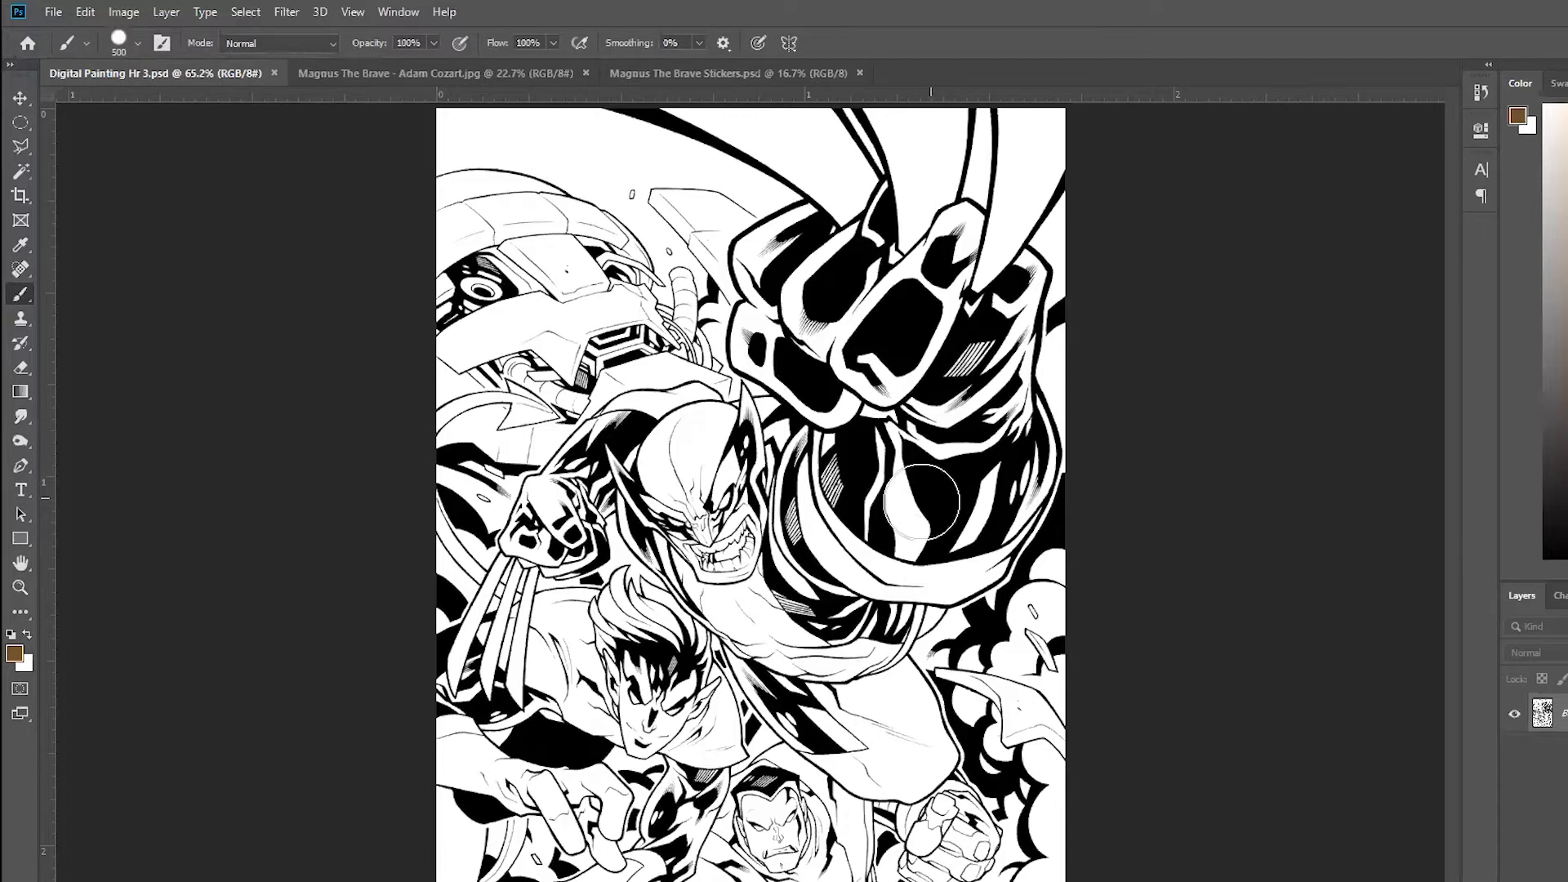
Reduce the brush size to 250 px.
{"action": "key", "text": "bracketleft"}
{"action": "key", "text": "bracketleft"}
{"action": "key", "text": "bracketleft"}
{"action": "key", "text": "bracketleft"}
{"action": "key", "text": "bracketleft"}
{"action": "key", "text": "bracketleft"}
{"action": "key", "text": "bracketleft"}
{"action": "key", "text": "bracketleft"}
{"action": "key", "text": "bracketleft"}
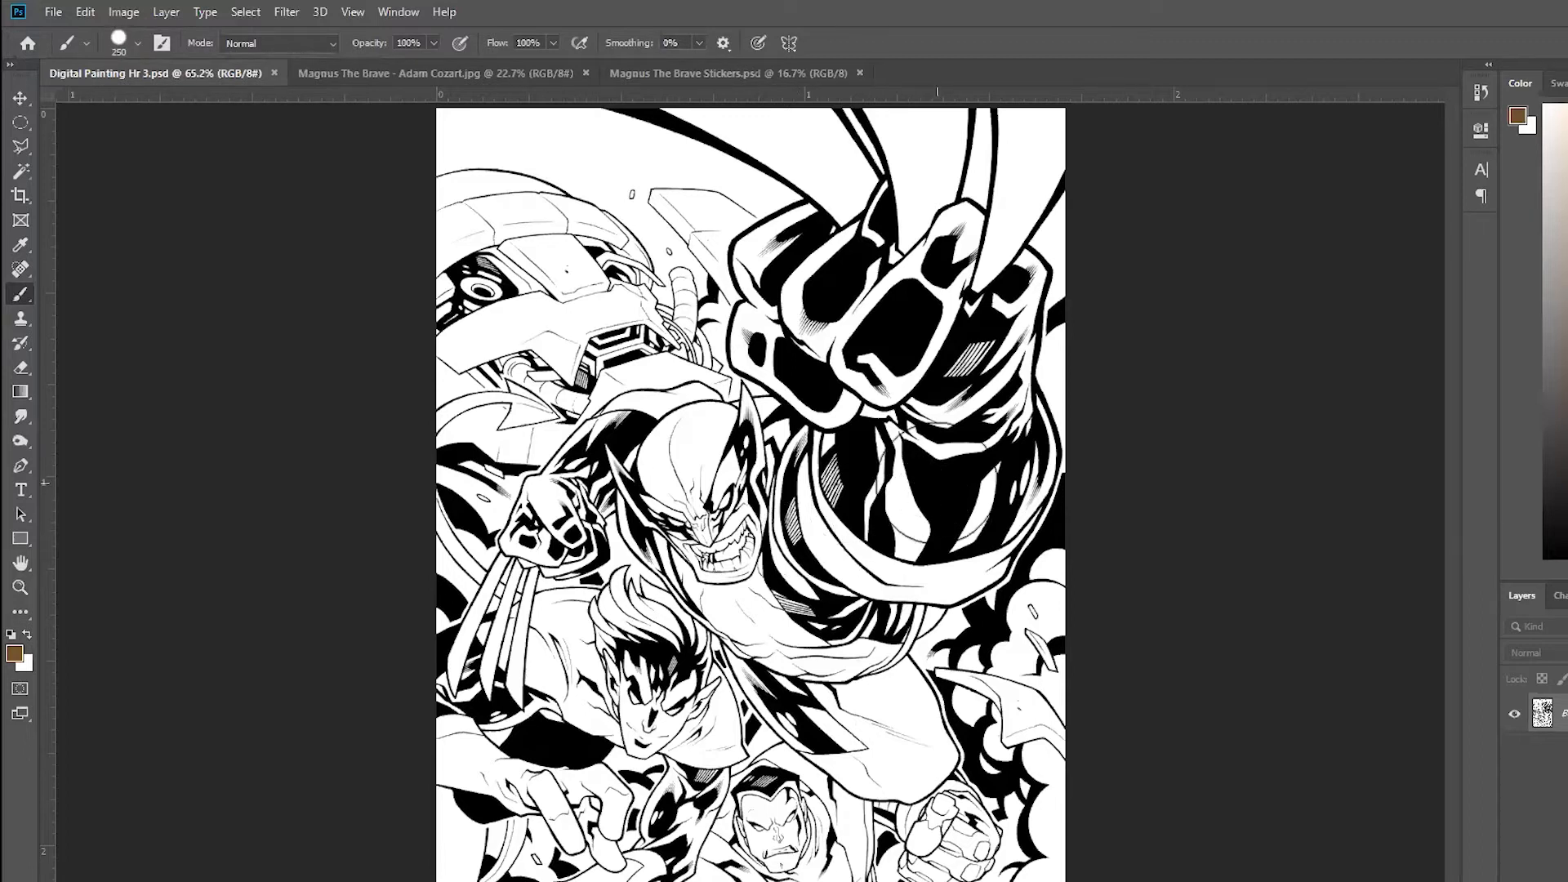
Vary the brush size down and up, finishing at 400 px.
{"action": "key", "text": "bracketleft"}
{"action": "key", "text": "bracketleft"}
{"action": "key", "text": "bracketleft"}
{"action": "key", "text": "bracketleft"}
{"action": "key", "text": "bracketright"}
{"action": "key", "text": "bracketright"}
{"action": "key", "text": "bracketright"}
{"action": "key", "text": "bracketright"}
{"action": "key", "text": "bracketright"}
{"action": "key", "text": "bracketright"}
{"action": "key", "text": "bracketright"}
{"action": "key", "text": "bracketright"}
{"action": "key", "text": "bracketright"}
{"action": "key", "text": "bracketright"}
{"action": "key", "text": "bracketright"}
{"action": "key", "text": "bracketright"}
{"action": "key", "text": "bracketright"}
{"action": "key", "text": "bracketright"}
{"action": "key", "text": "bracketleft"}
{"action": "key", "text": "bracketleft"}
{"action": "key", "text": "bracketleft"}
{"action": "key", "text": "bracketleft"}
{"action": "key", "text": "bracketleft"}
{"action": "key", "text": "bracketleft"}
{"action": "key", "text": "bracketleft"}
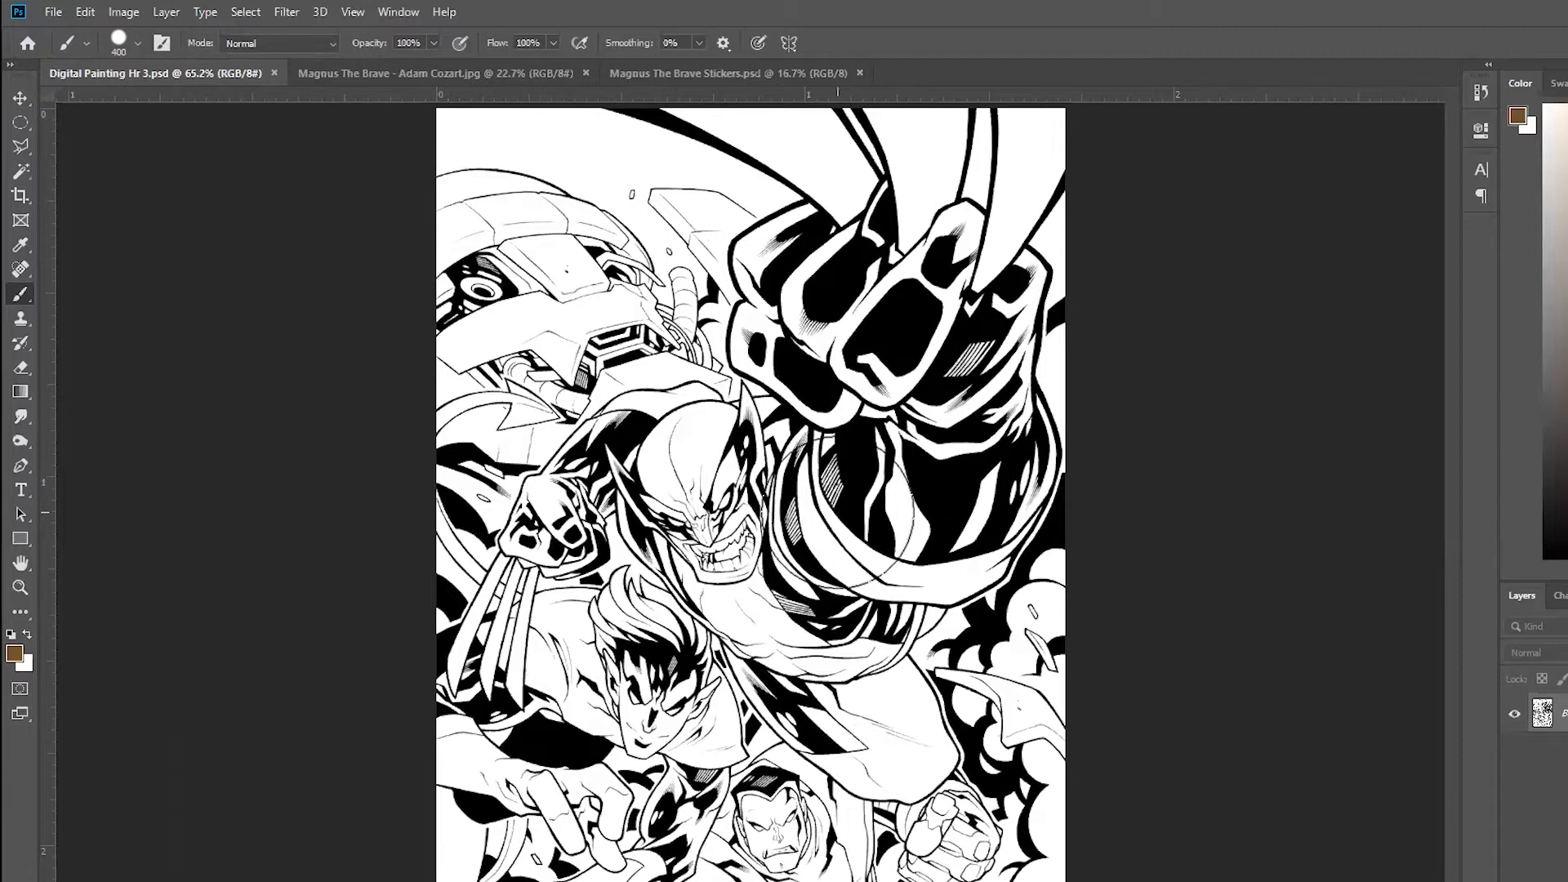
Bring the brush size down to 80 px.
{"action": "key", "text": "bracketright"}
{"action": "key", "text": "bracketright"}
{"action": "key", "text": "bracketright"}
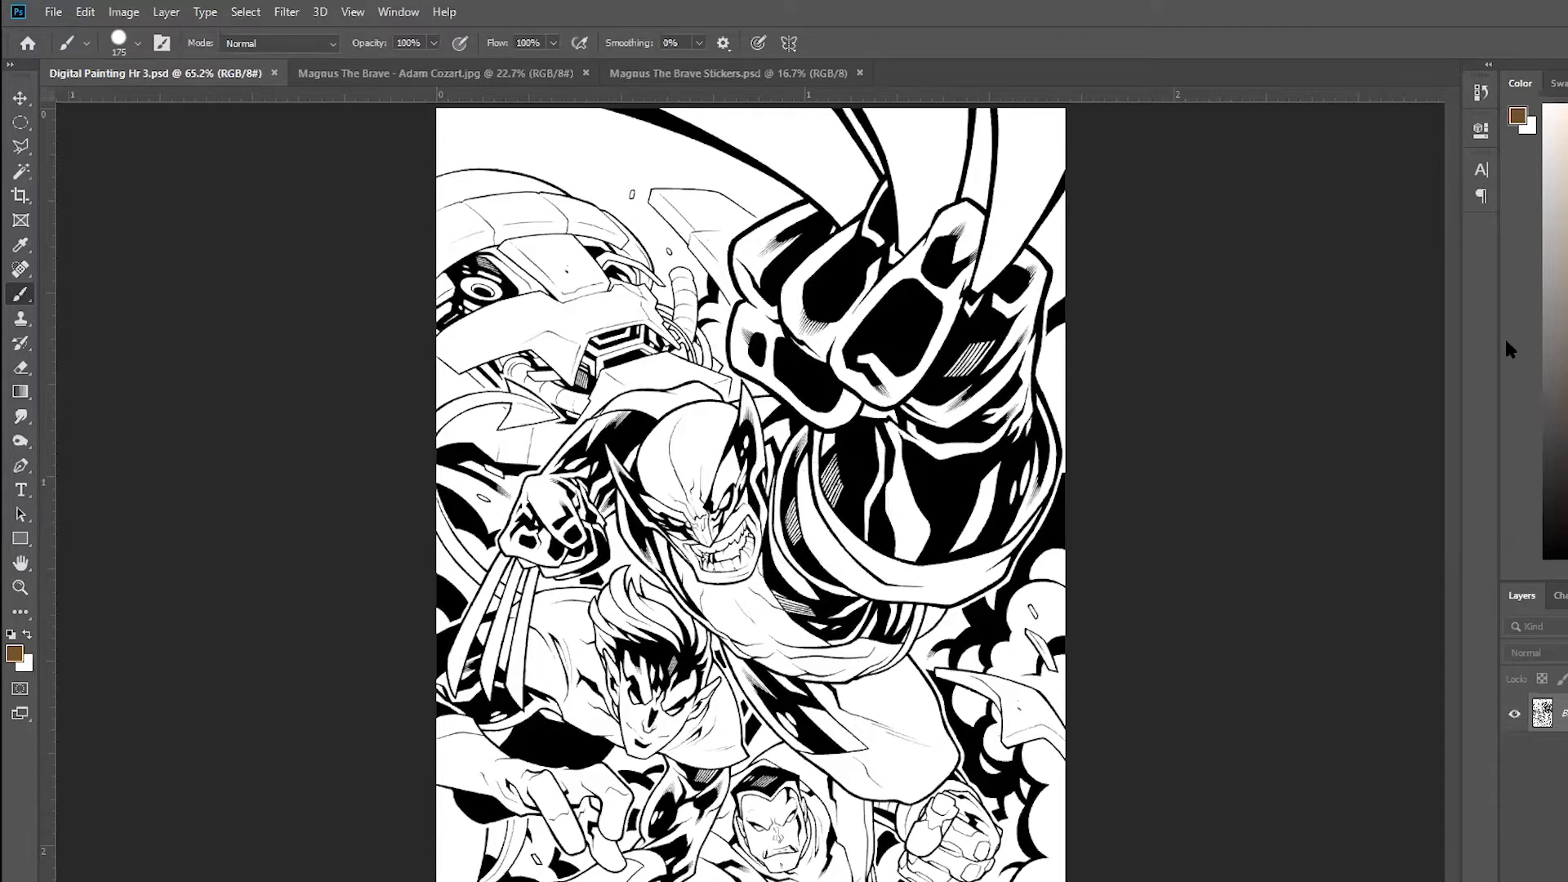
{"action": "key", "text": "bracketleft"}
{"action": "key", "text": "bracketleft"}
{"action": "key", "text": "bracketleft"}
{"action": "key", "text": "bracketleft"}
{"action": "key", "text": "bracketleft"}
Examine the inks around the masked character's face at closer and wider magnifications.
{"action": "key", "text": "ctrl+plus"}
{"action": "scroll", "coordinate": [691, 584], "scroll_direction": "up", "scroll_amount": 3}
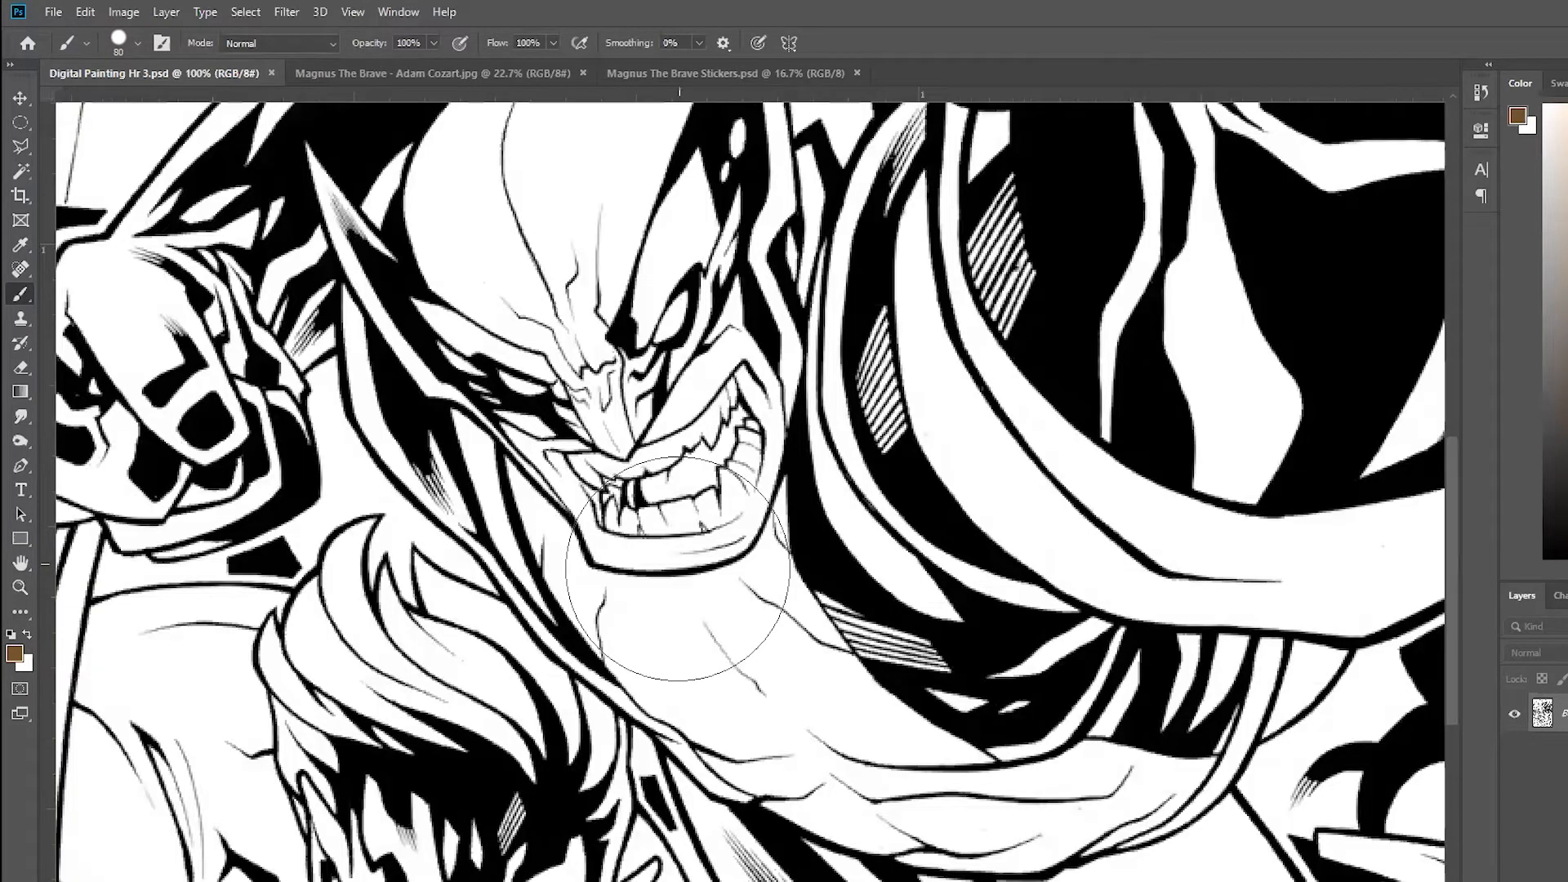
{"action": "scroll", "coordinate": [692, 584], "scroll_direction": "down", "scroll_amount": 2}
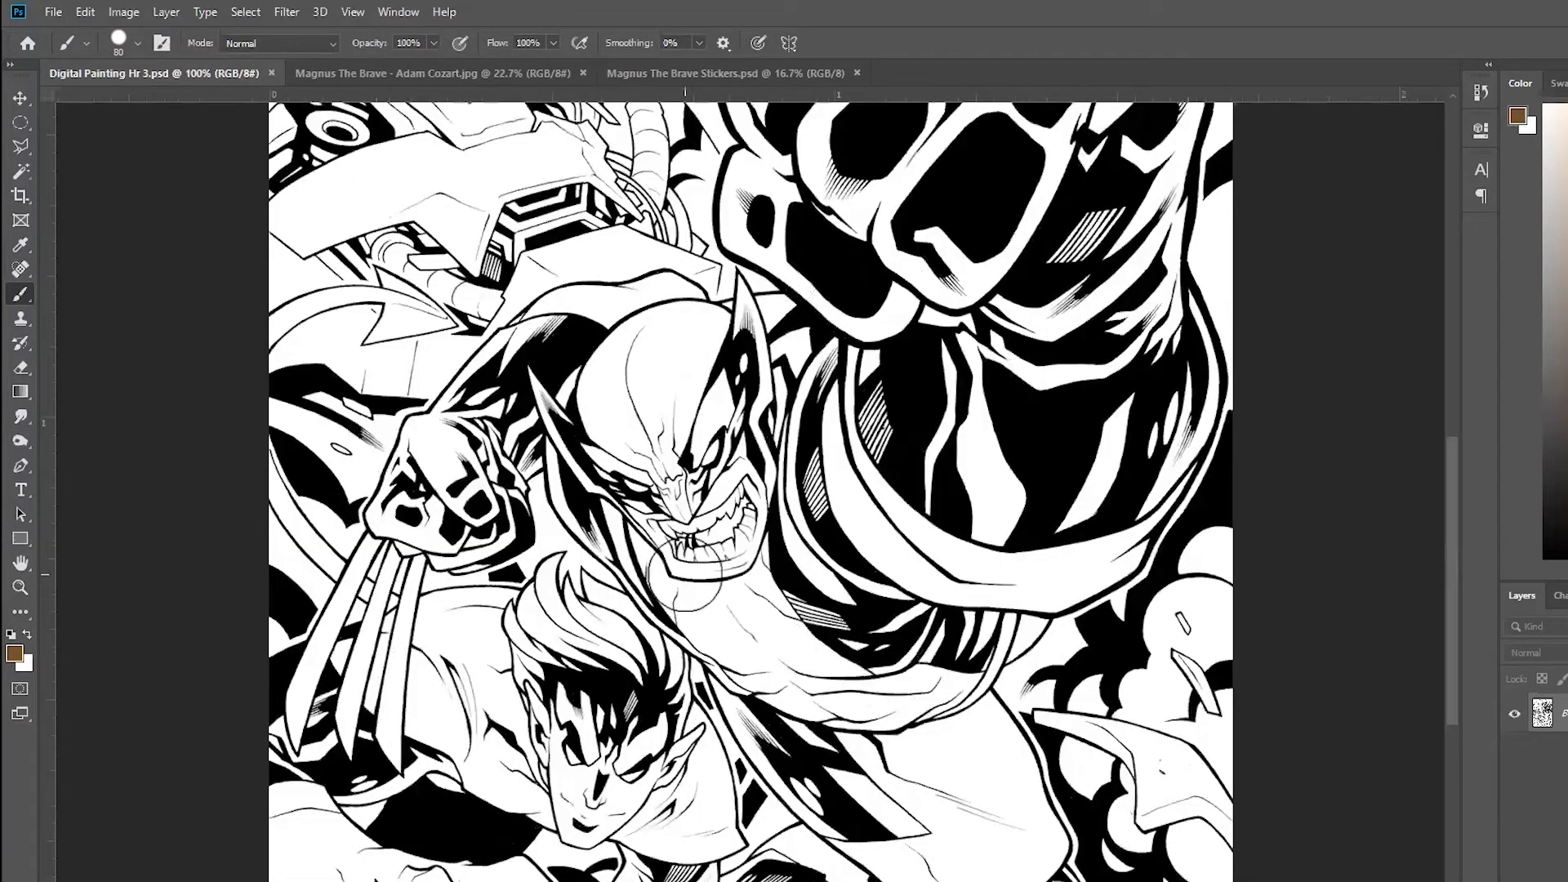
{"action": "scroll", "coordinate": [685, 577], "scroll_direction": "up", "scroll_amount": 1}
{"action": "scroll", "coordinate": [684, 576], "scroll_direction": "down", "scroll_amount": 1}
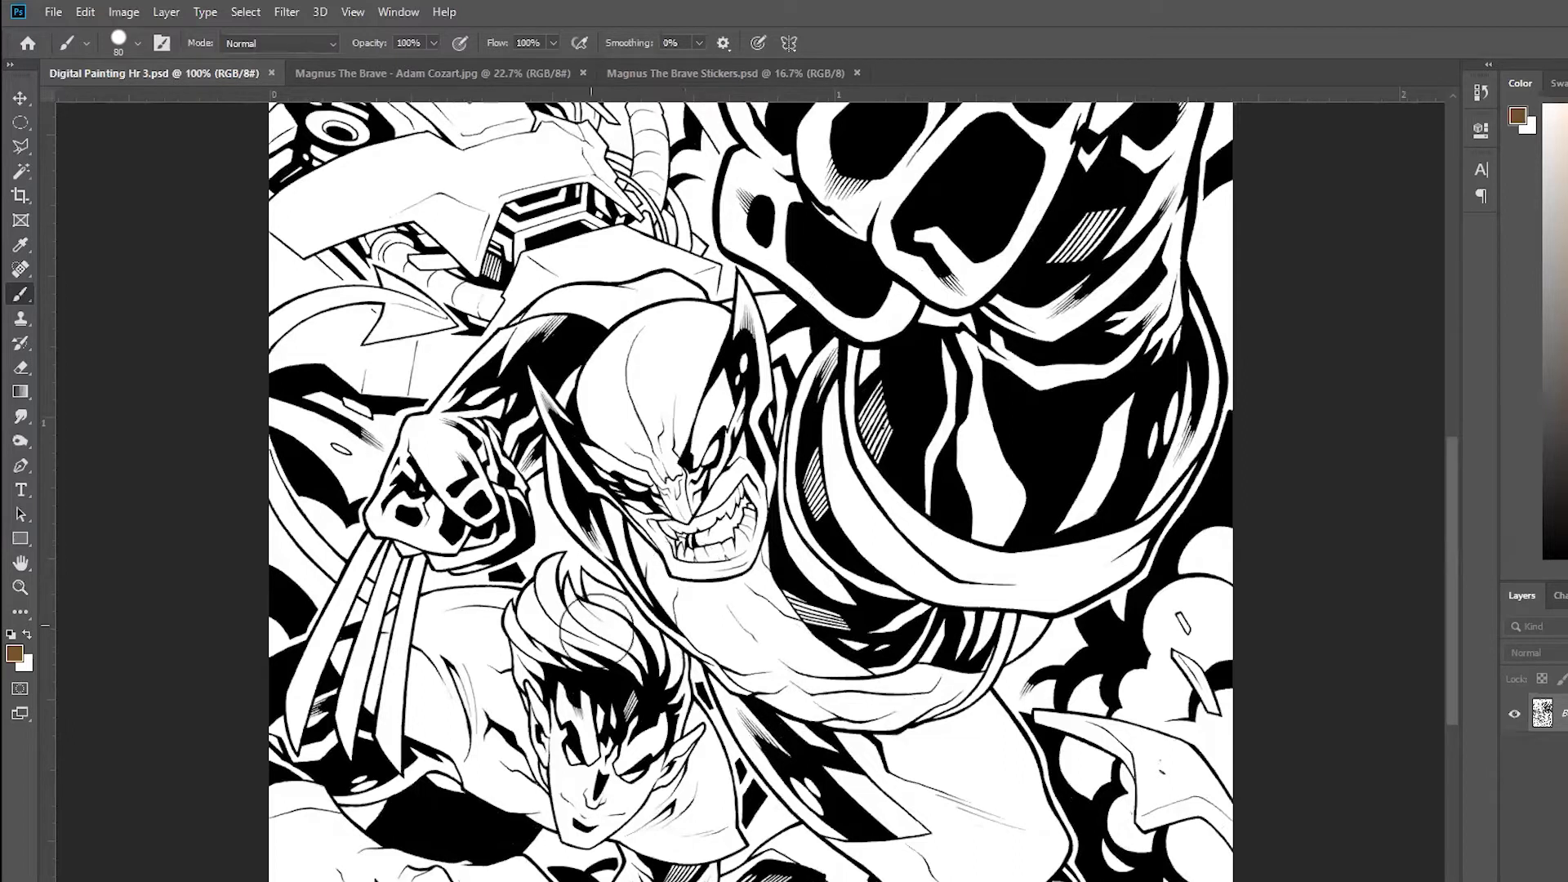
{"action": "scroll", "coordinate": [623, 640], "scroll_direction": "up", "scroll_amount": 2}
{"action": "scroll", "coordinate": [633, 627], "scroll_direction": "down", "scroll_amount": 1}
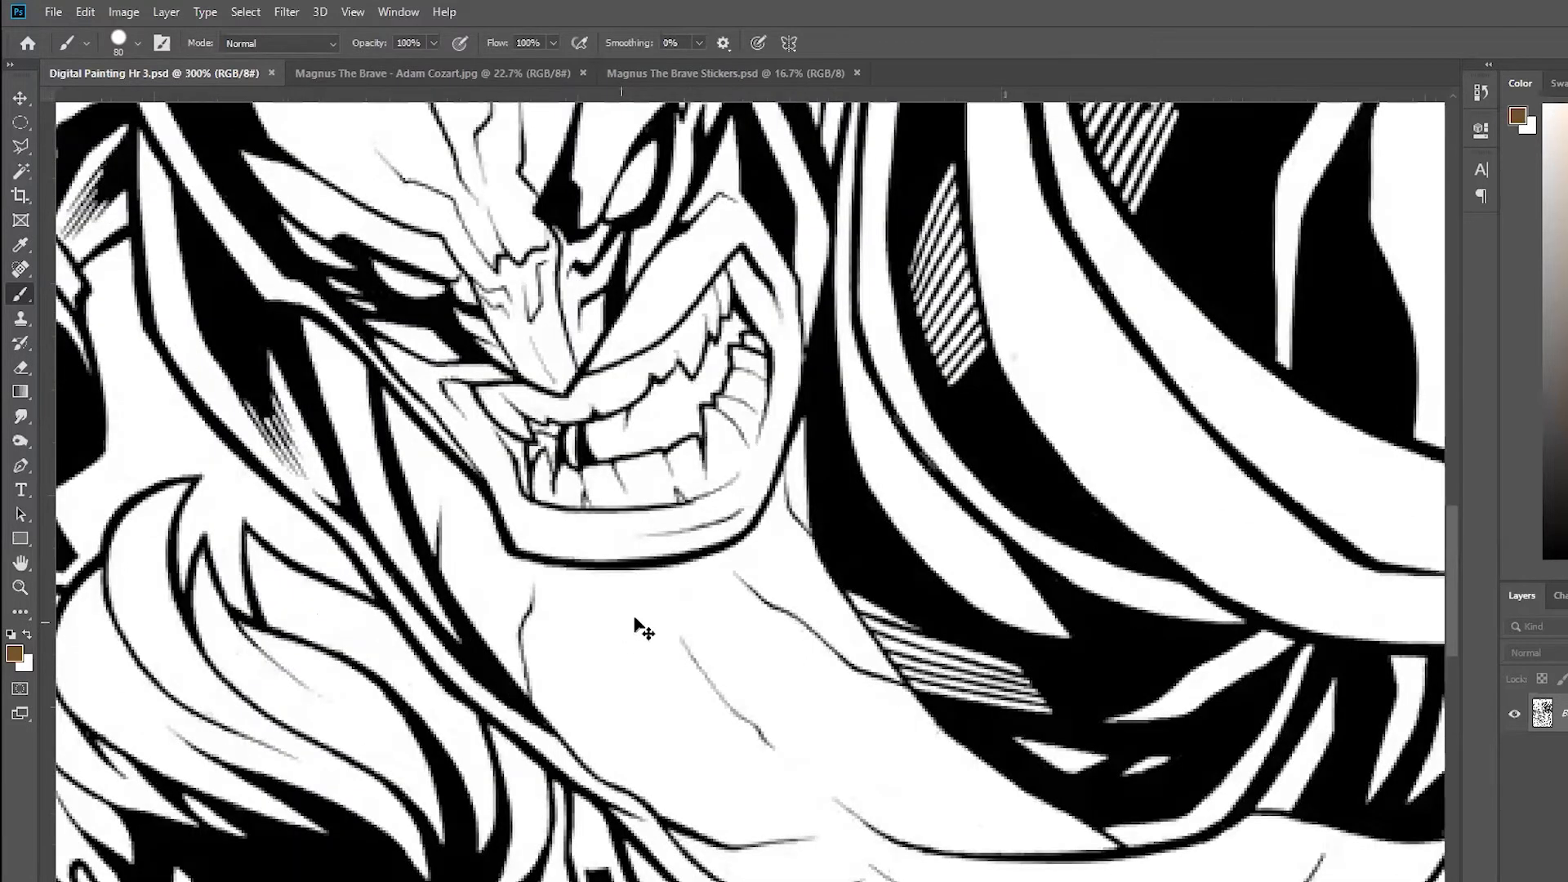
{"action": "scroll", "coordinate": [634, 627], "scroll_direction": "down", "scroll_amount": 1}
{"action": "scroll", "coordinate": [638, 618], "scroll_direction": "up", "scroll_amount": 2}
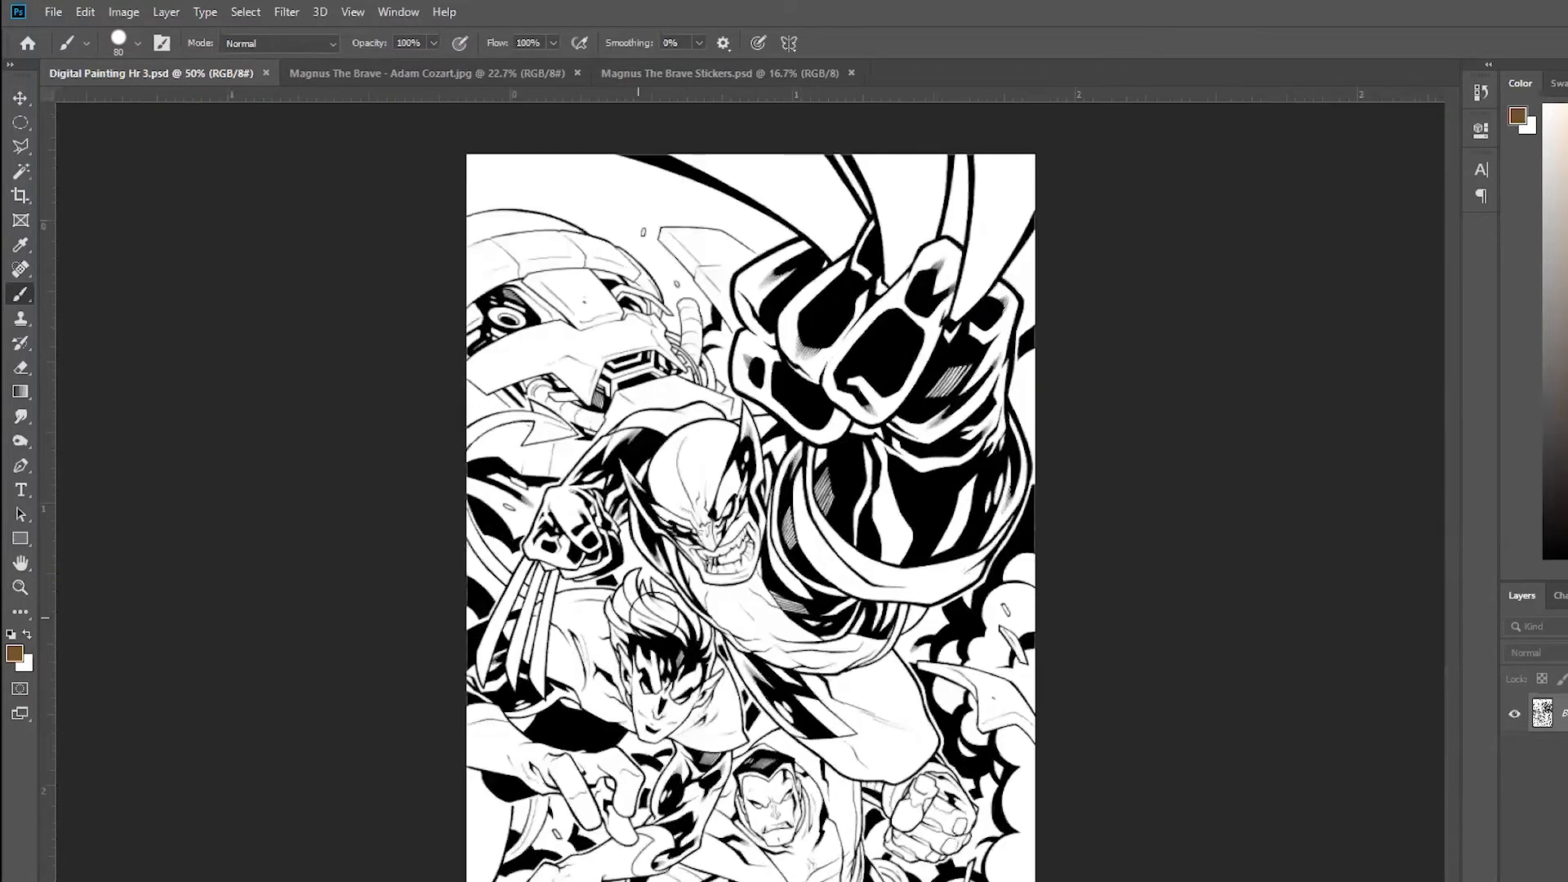
Enlarge the brush to 500 px, then reduce it to 25 px.
{"action": "key", "text": "bracketright"}
{"action": "key", "text": "bracketright"}
{"action": "key", "text": "bracketright"}
{"action": "key", "text": "bracketright"}
{"action": "key", "text": "bracketright"}
{"action": "key", "text": "bracketright"}
{"action": "key", "text": "bracketright"}
{"action": "key", "text": "bracketright"}
{"action": "key", "text": "bracketright"}
{"action": "key", "text": "bracketright"}
{"action": "key", "text": "bracketleft"}
{"action": "key", "text": "bracketleft"}
{"action": "key", "text": "bracketleft"}
{"action": "key", "text": "bracketleft"}
{"action": "key", "text": "bracketleft"}
{"action": "key", "text": "bracketleft"}
{"action": "key", "text": "bracketleft"}
{"action": "key", "text": "bracketleft"}
{"action": "key", "text": "bracketleft"}
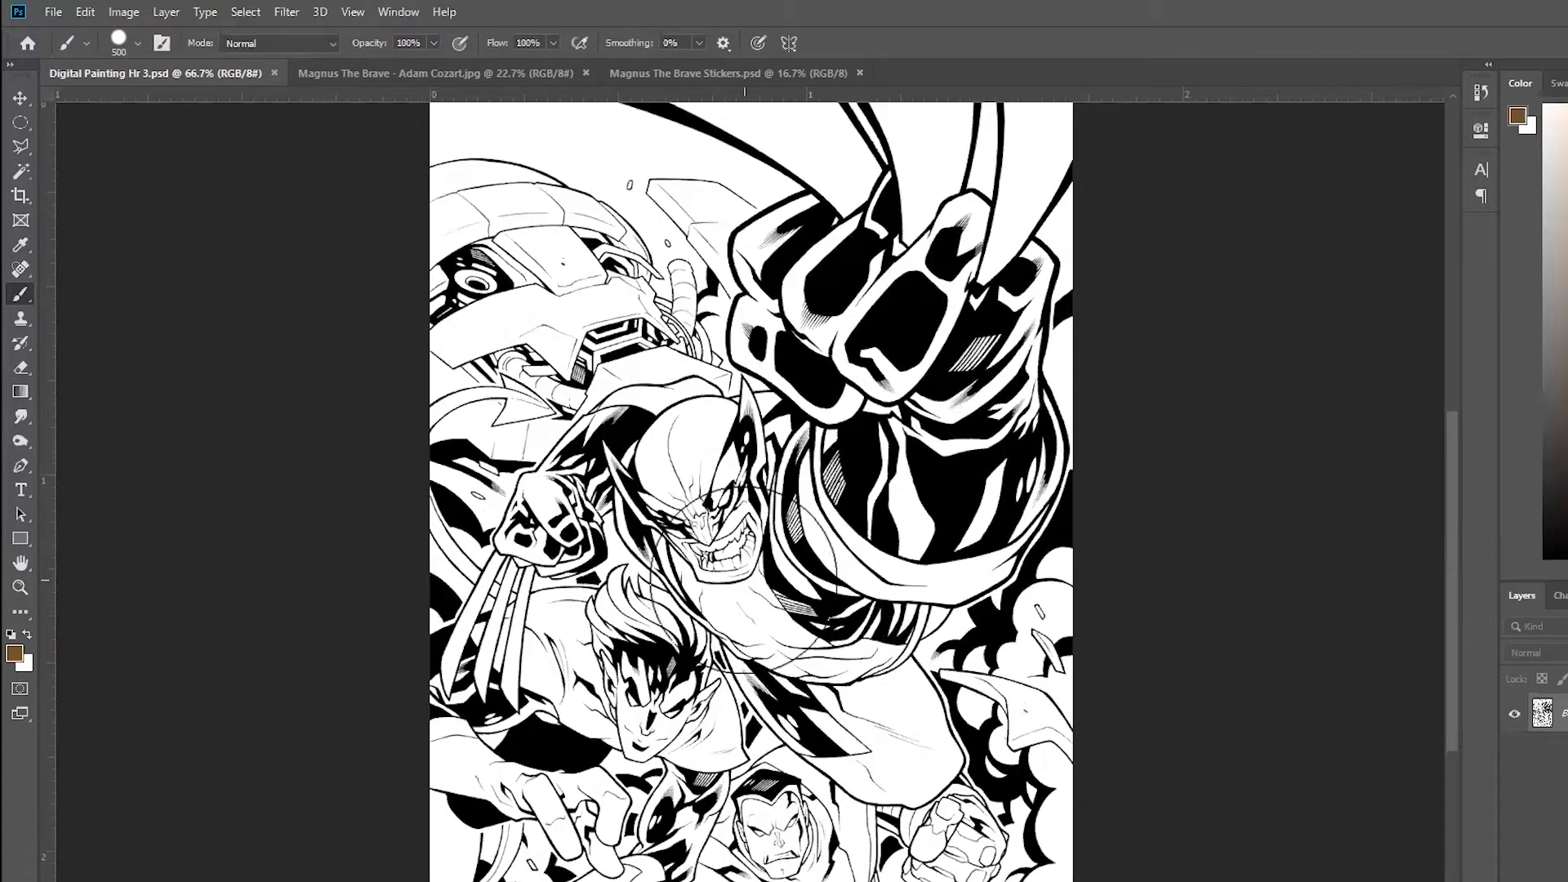
{"action": "key", "text": "bracketleft"}
{"action": "key", "text": "bracketleft"}
{"action": "key", "text": "bracketleft"}
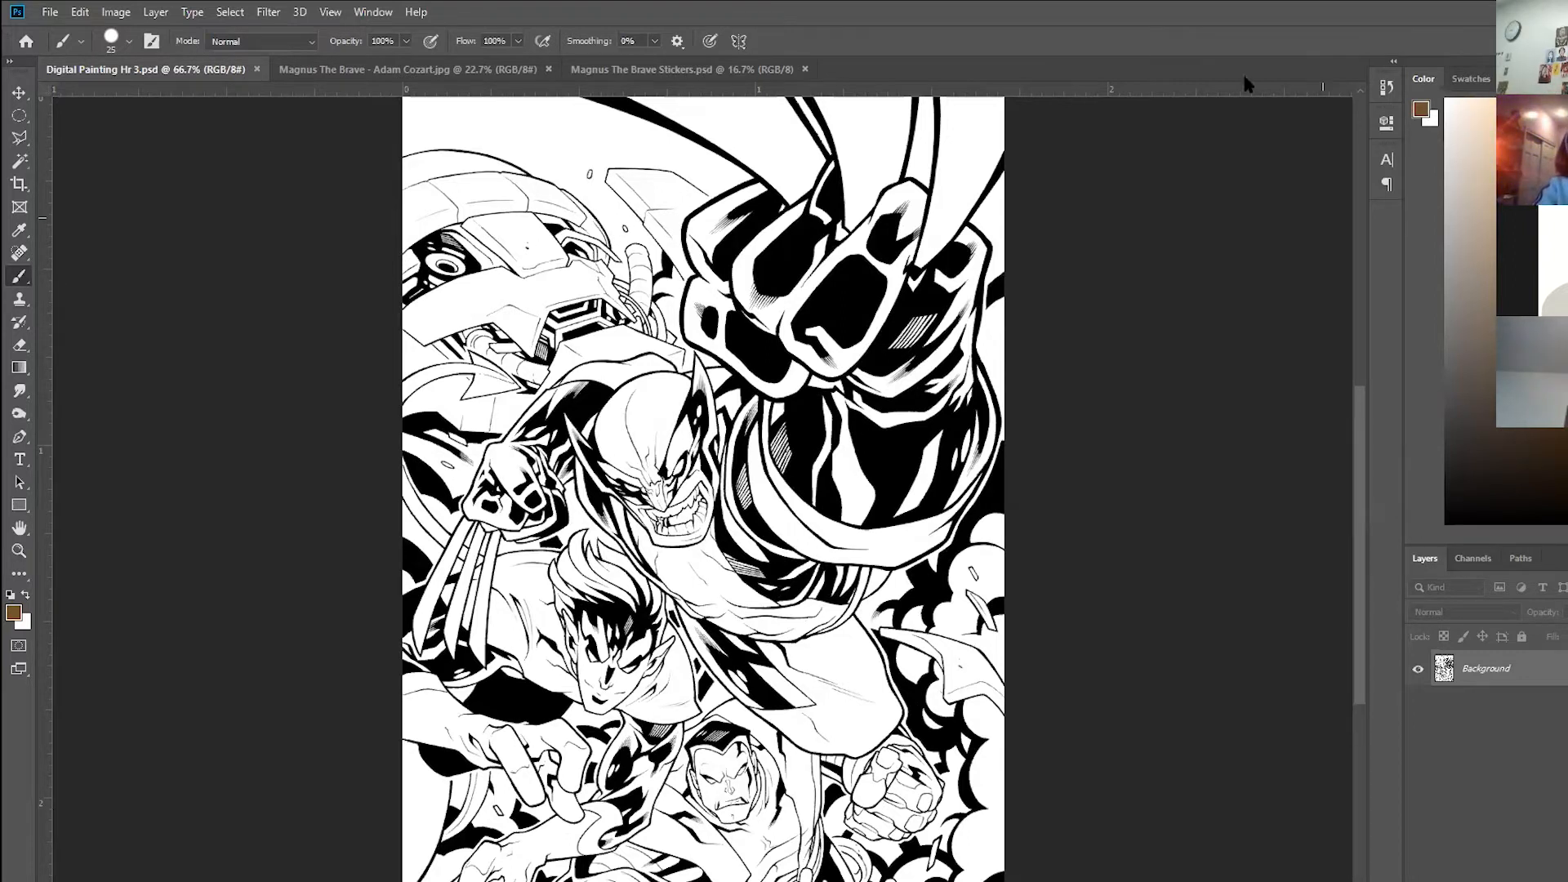
Set the foreground color to a bright, fully saturated yellow.
{"action": "left_click", "coordinate": [373, 13]}
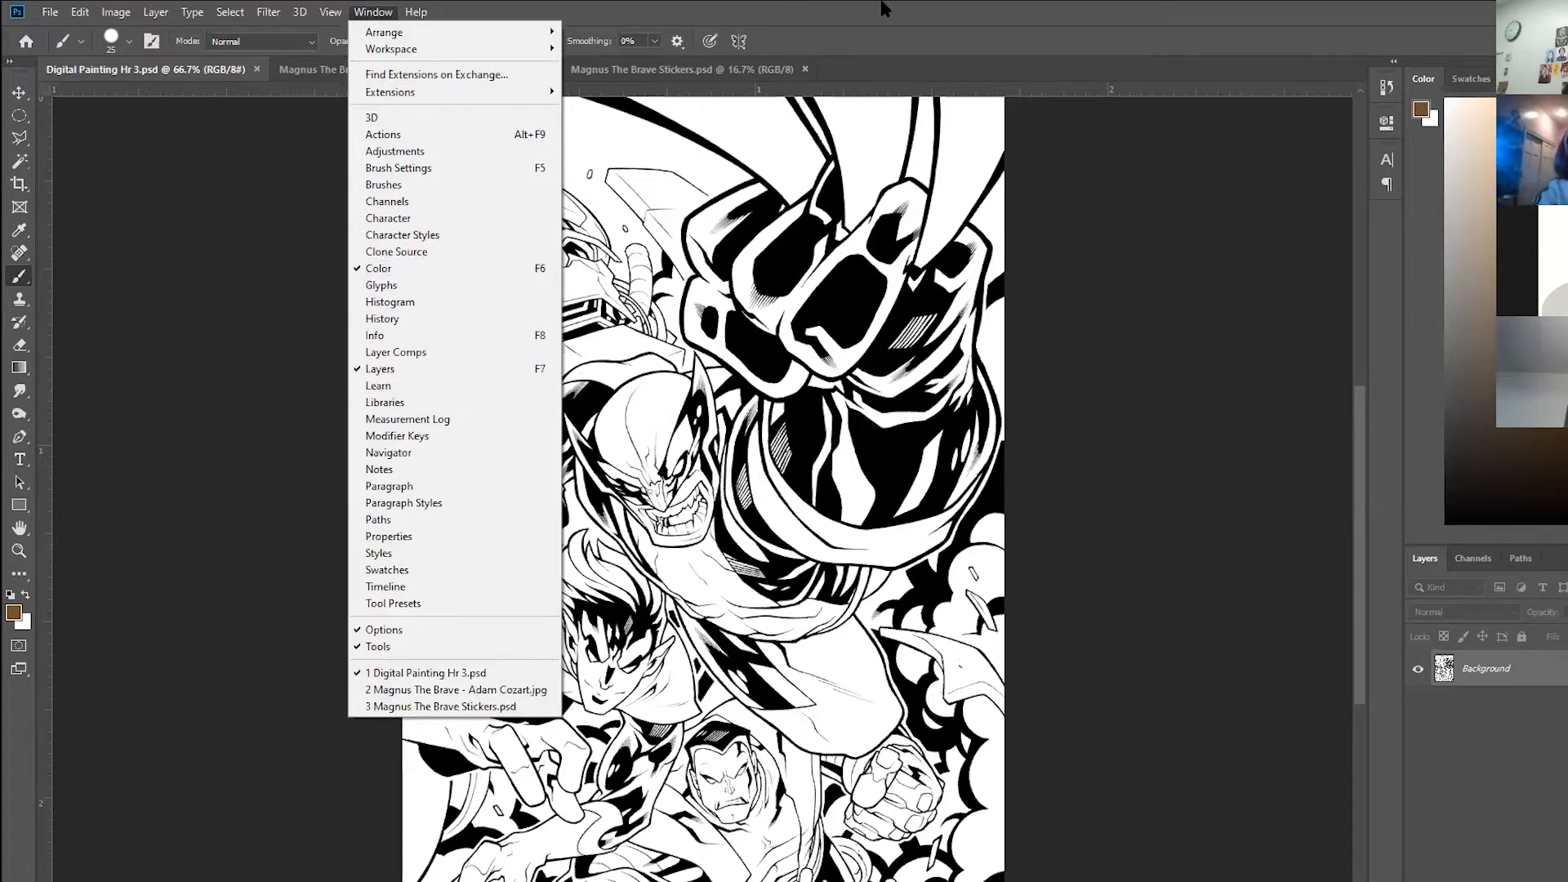
{"action": "left_click", "coordinate": [995, 80]}
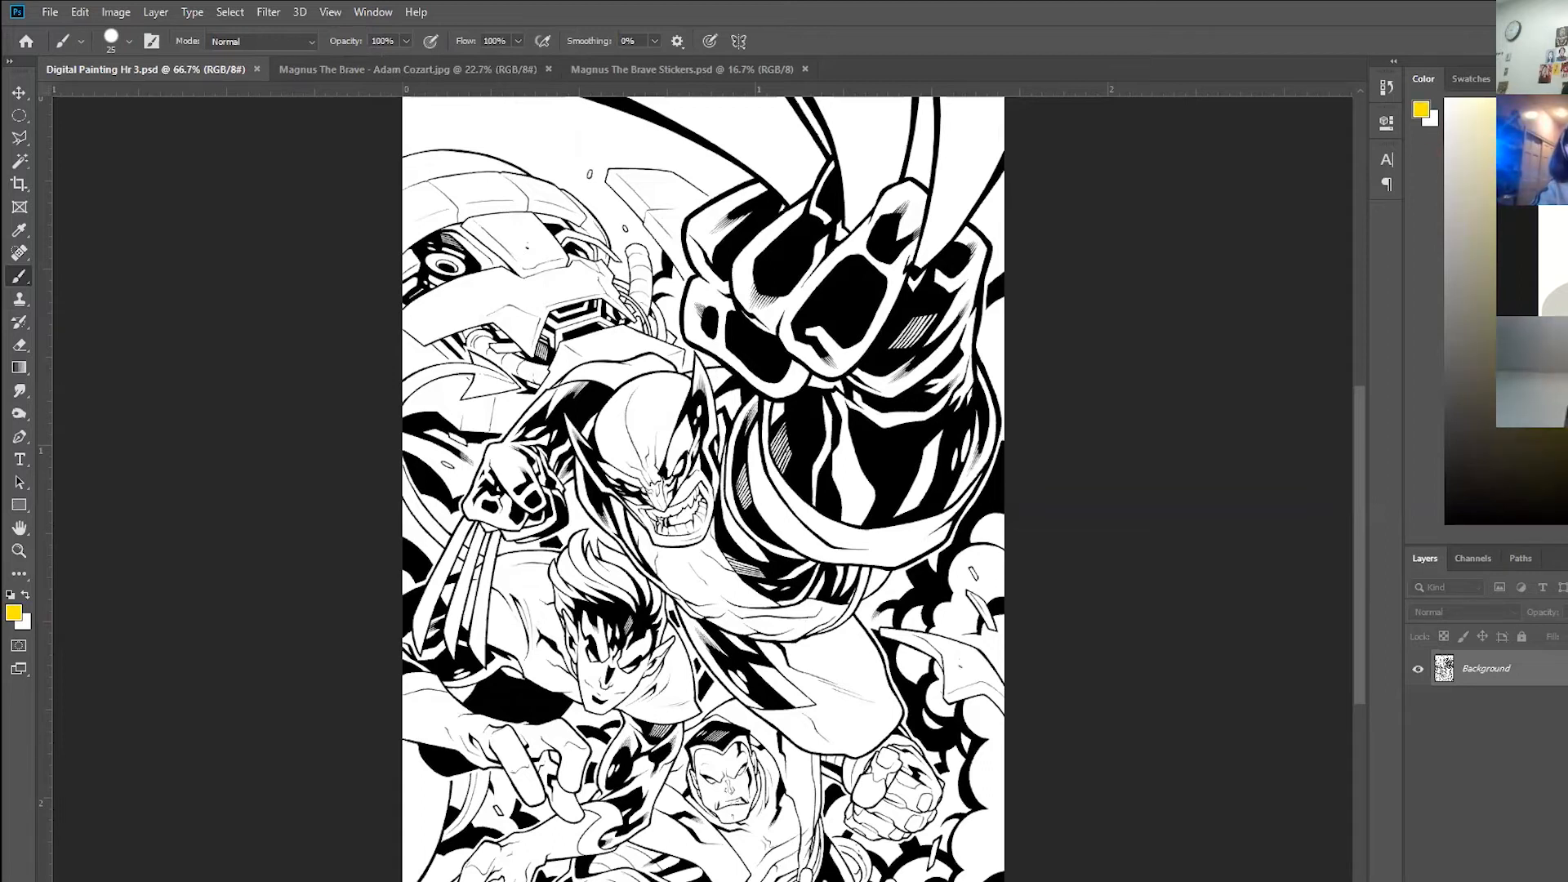
{"action": "left_click", "coordinate": [1535, 269]}
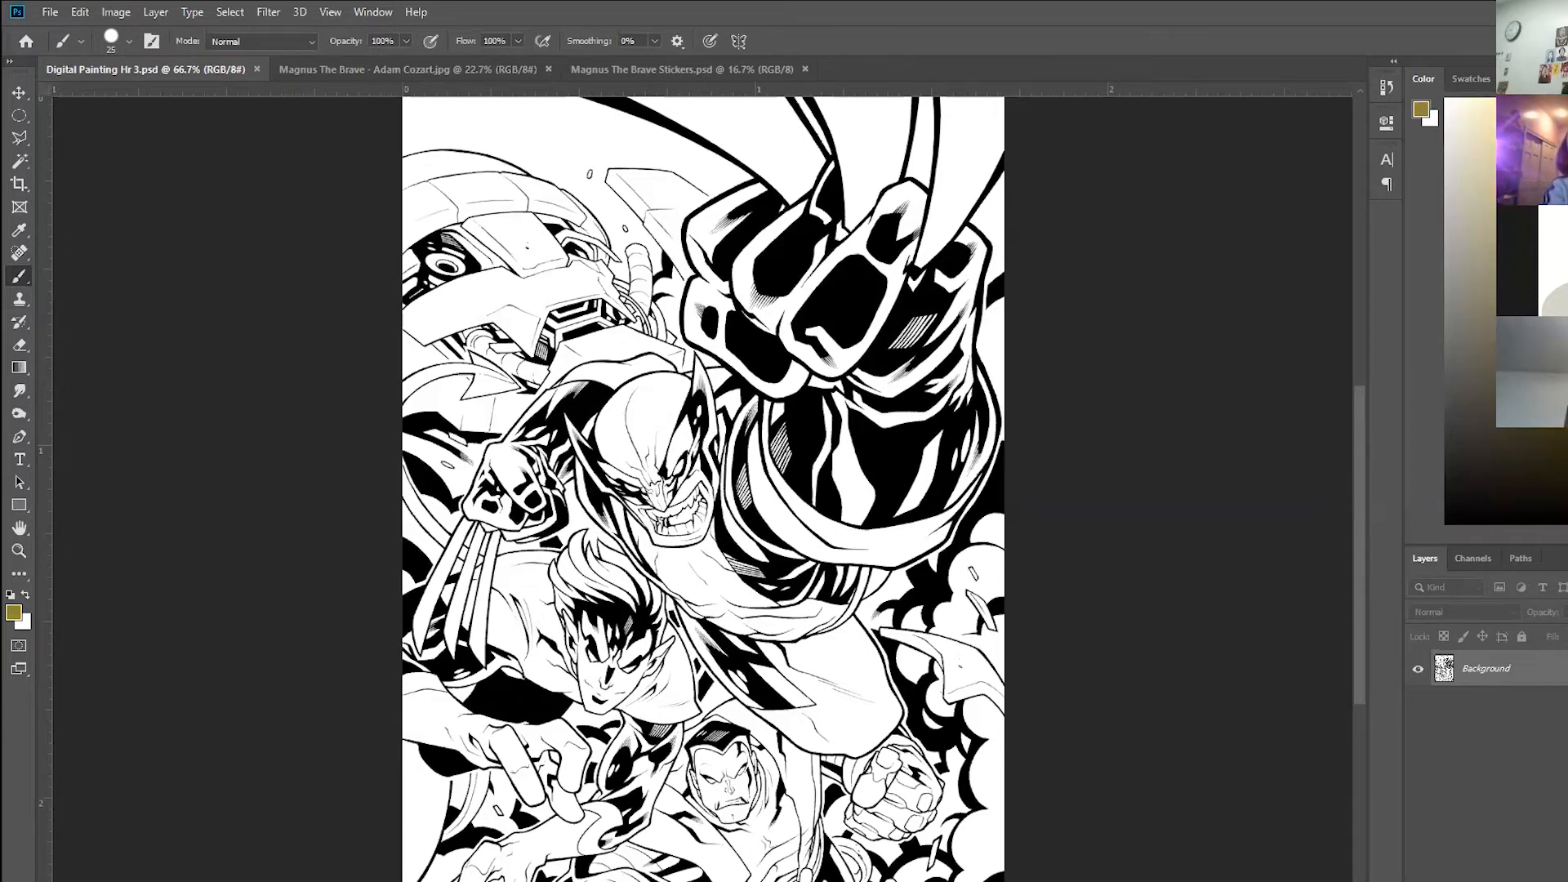
{"action": "left_click", "coordinate": [1556, 110]}
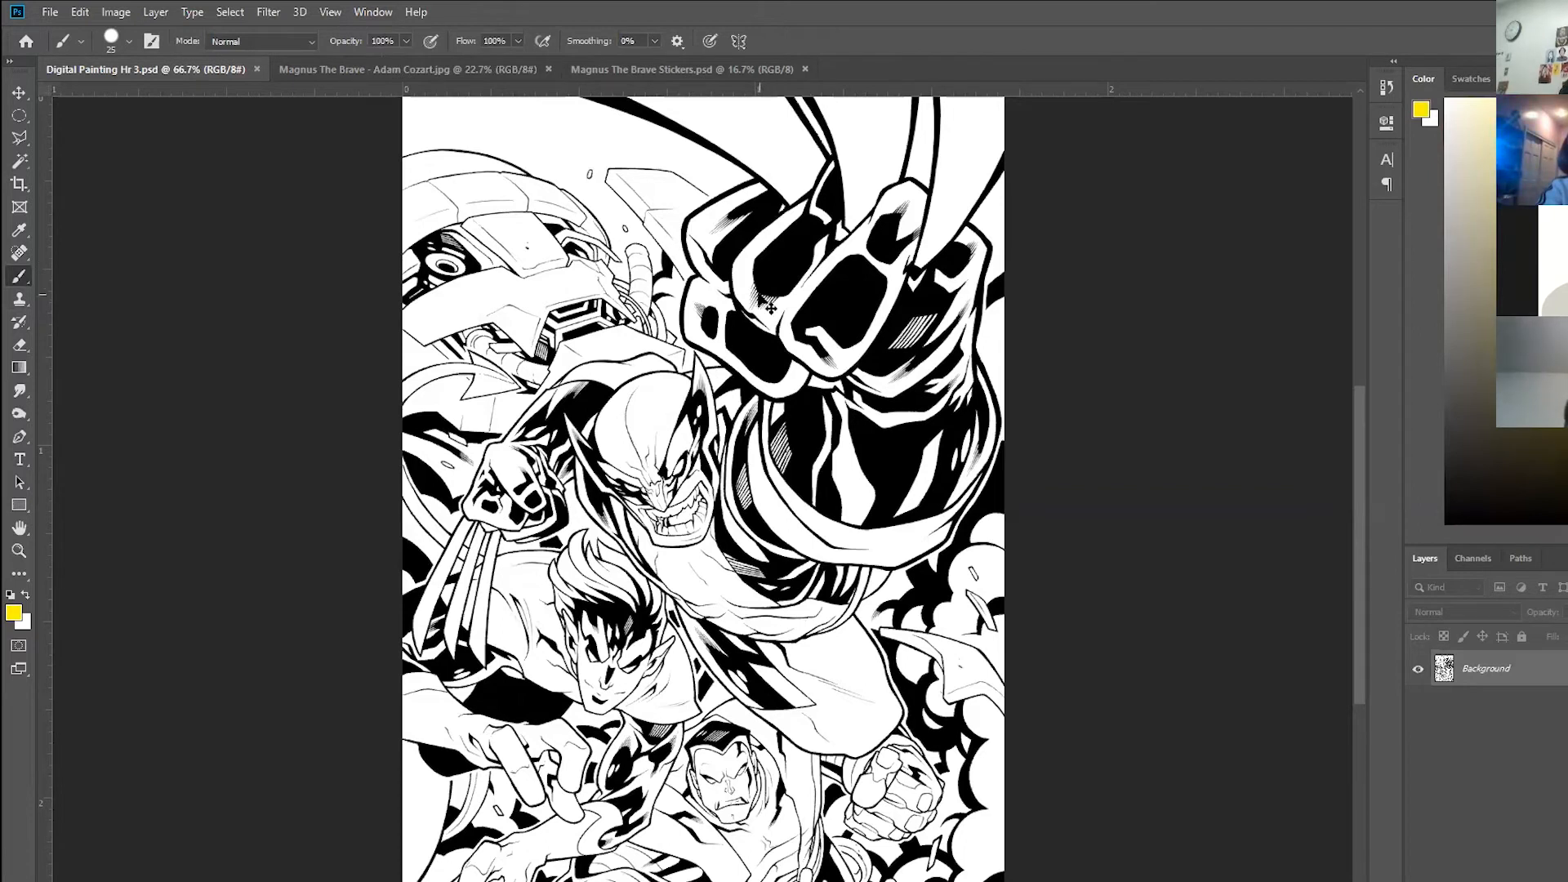
Frame the masked character's head at 200% and reduce the brush size to 15 px.
{"action": "key", "text": "ctrl+plus"}
{"action": "key", "text": "ctrl+plus"}
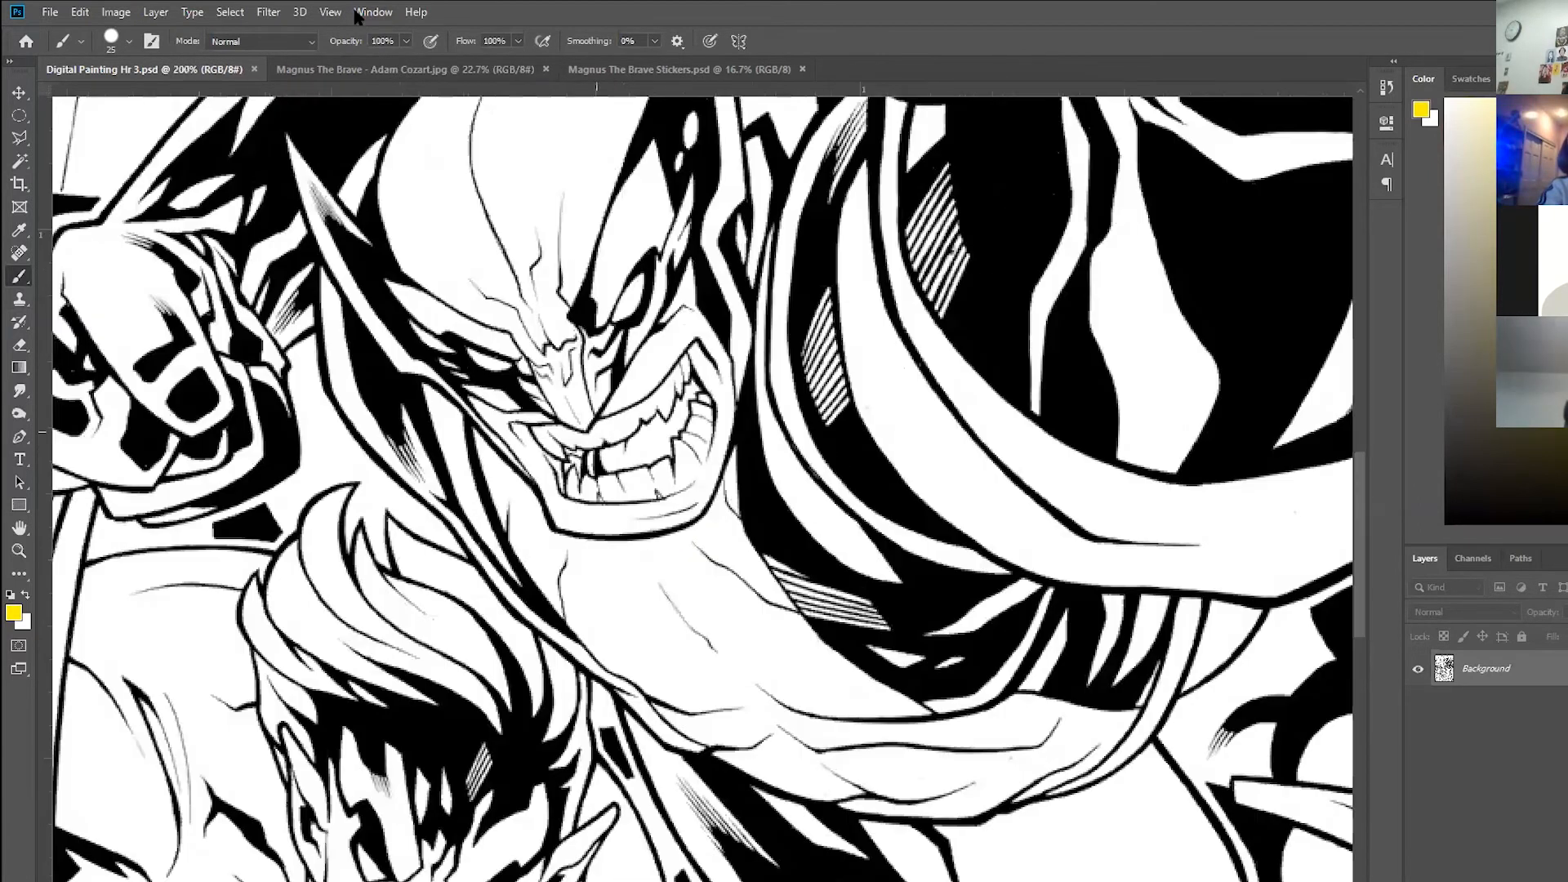
{"action": "scroll", "coordinate": [591, 235], "scroll_direction": "up", "scroll_amount": 3}
{"action": "scroll", "coordinate": [592, 234], "scroll_direction": "up", "scroll_amount": 2}
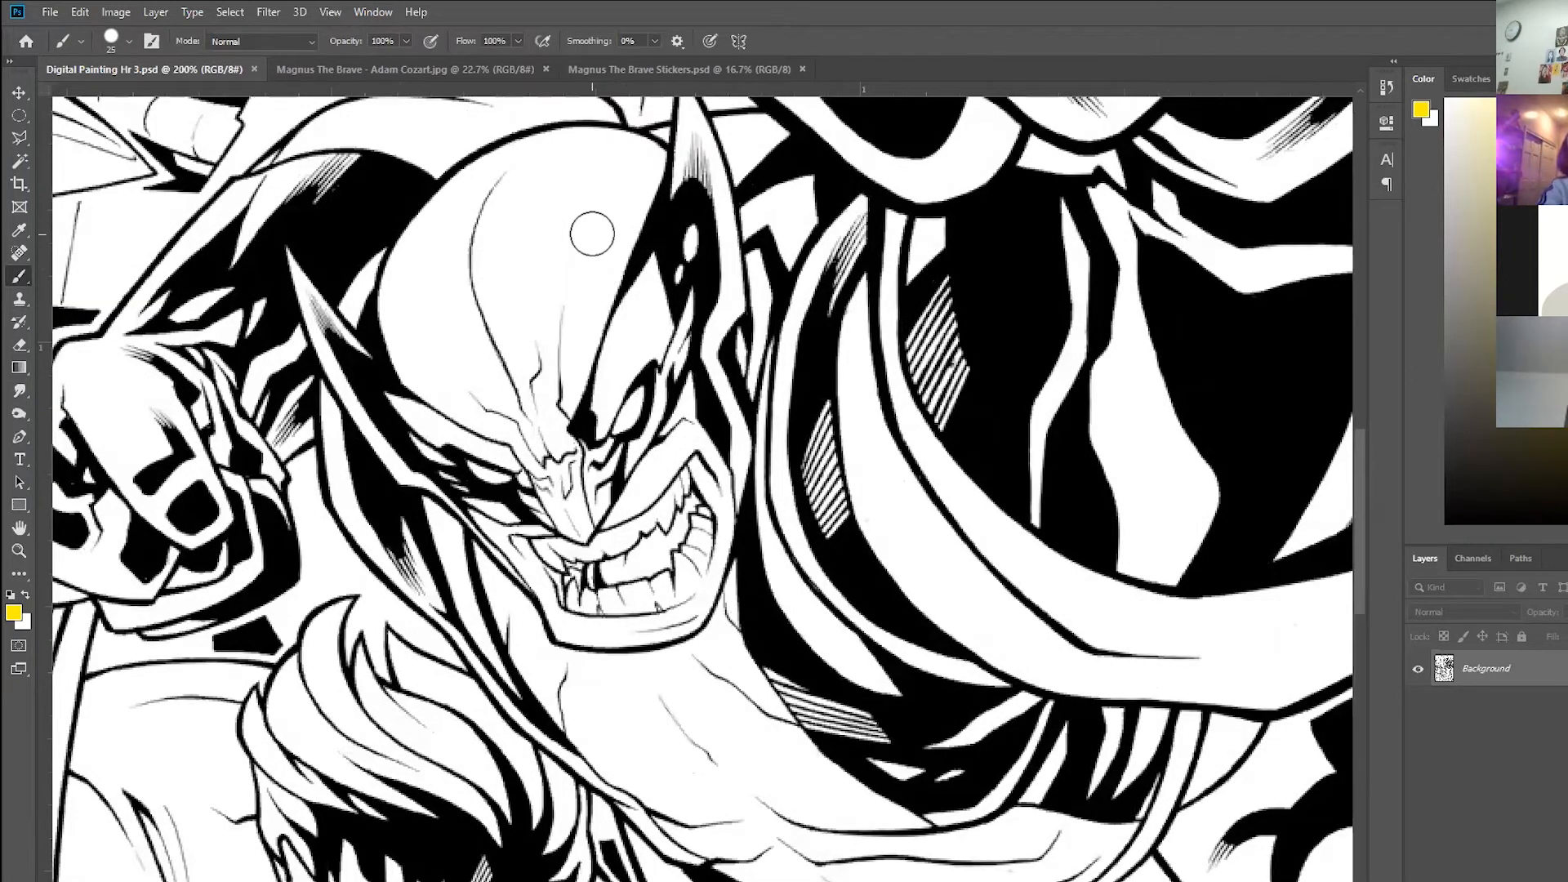
{"action": "scroll", "coordinate": [546, 220], "scroll_direction": "right", "scroll_amount": 2}
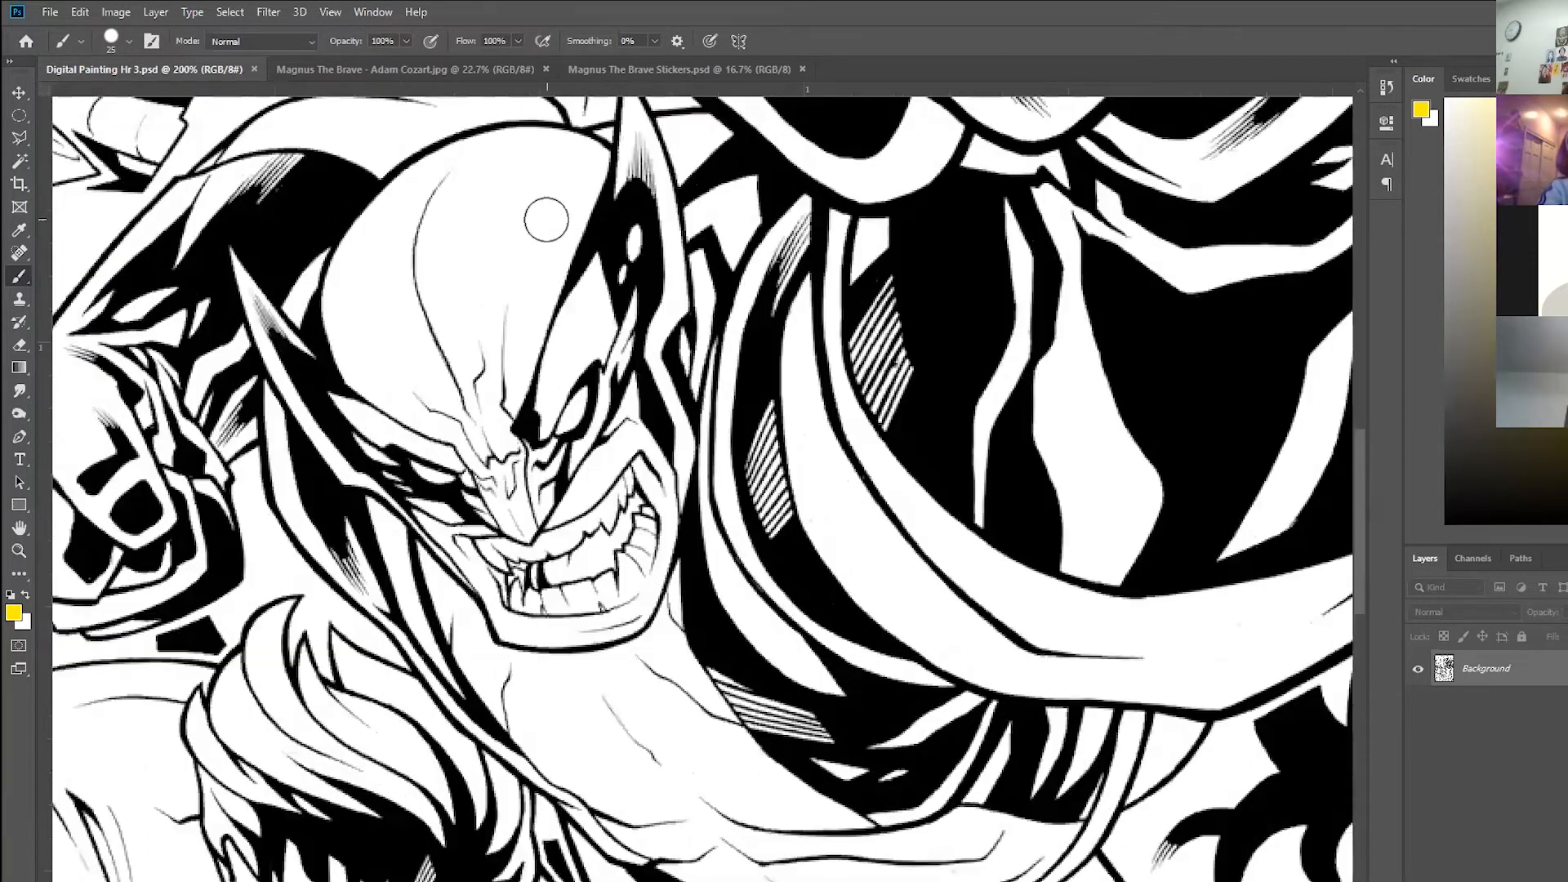
{"action": "scroll", "coordinate": [546, 219], "scroll_direction": "up", "scroll_amount": 2}
{"action": "scroll", "coordinate": [546, 220], "scroll_direction": "left", "scroll_amount": 3}
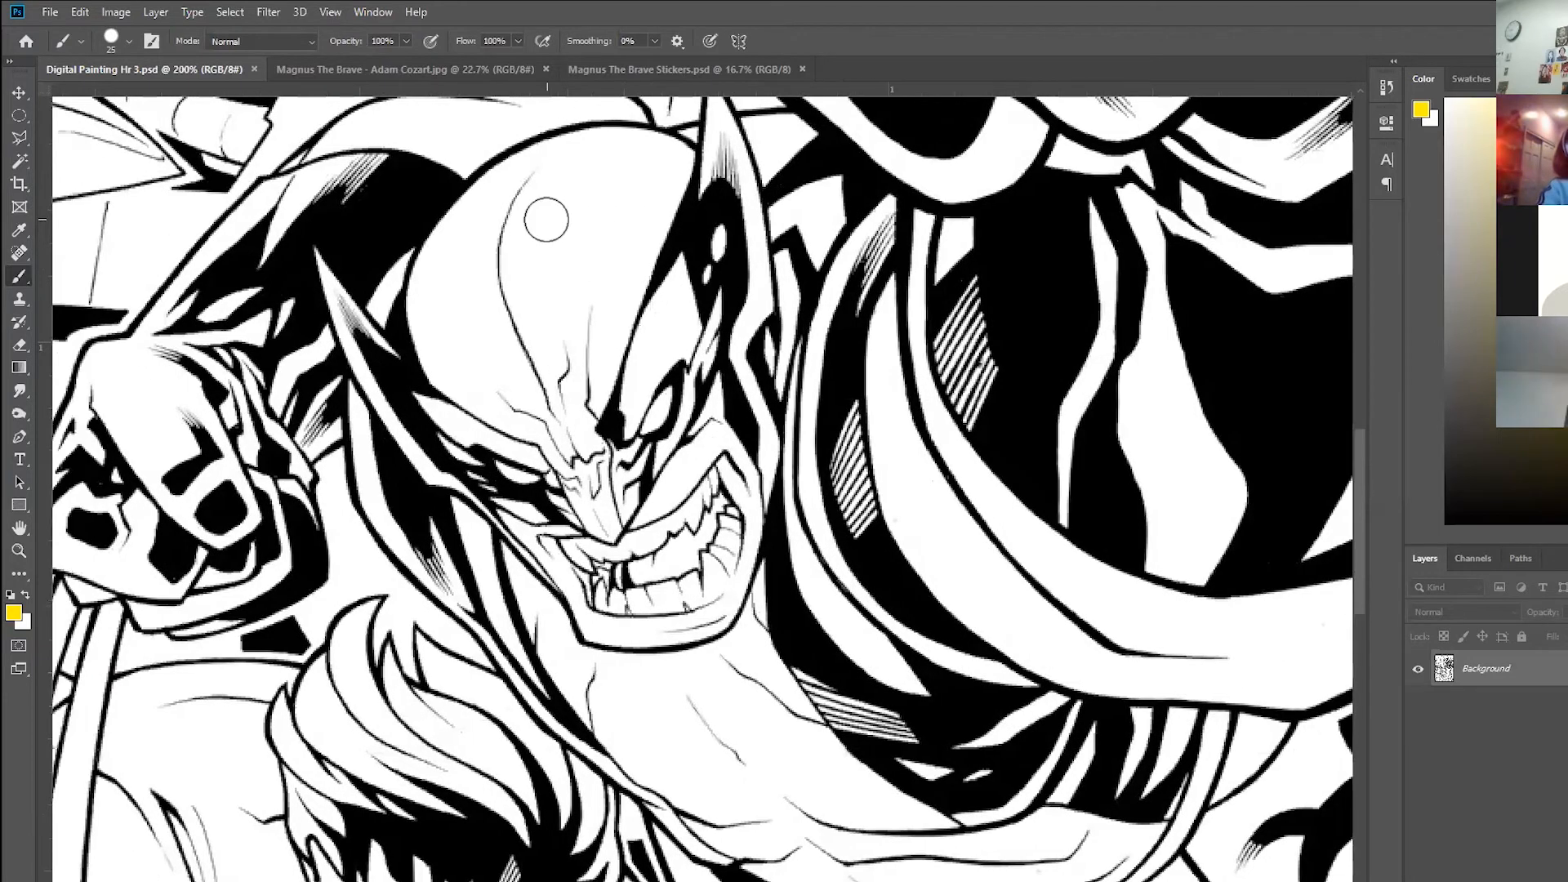
{"action": "scroll", "coordinate": [546, 220], "scroll_direction": "up", "scroll_amount": 6}
{"action": "scroll", "coordinate": [545, 219], "scroll_direction": "left", "scroll_amount": 1}
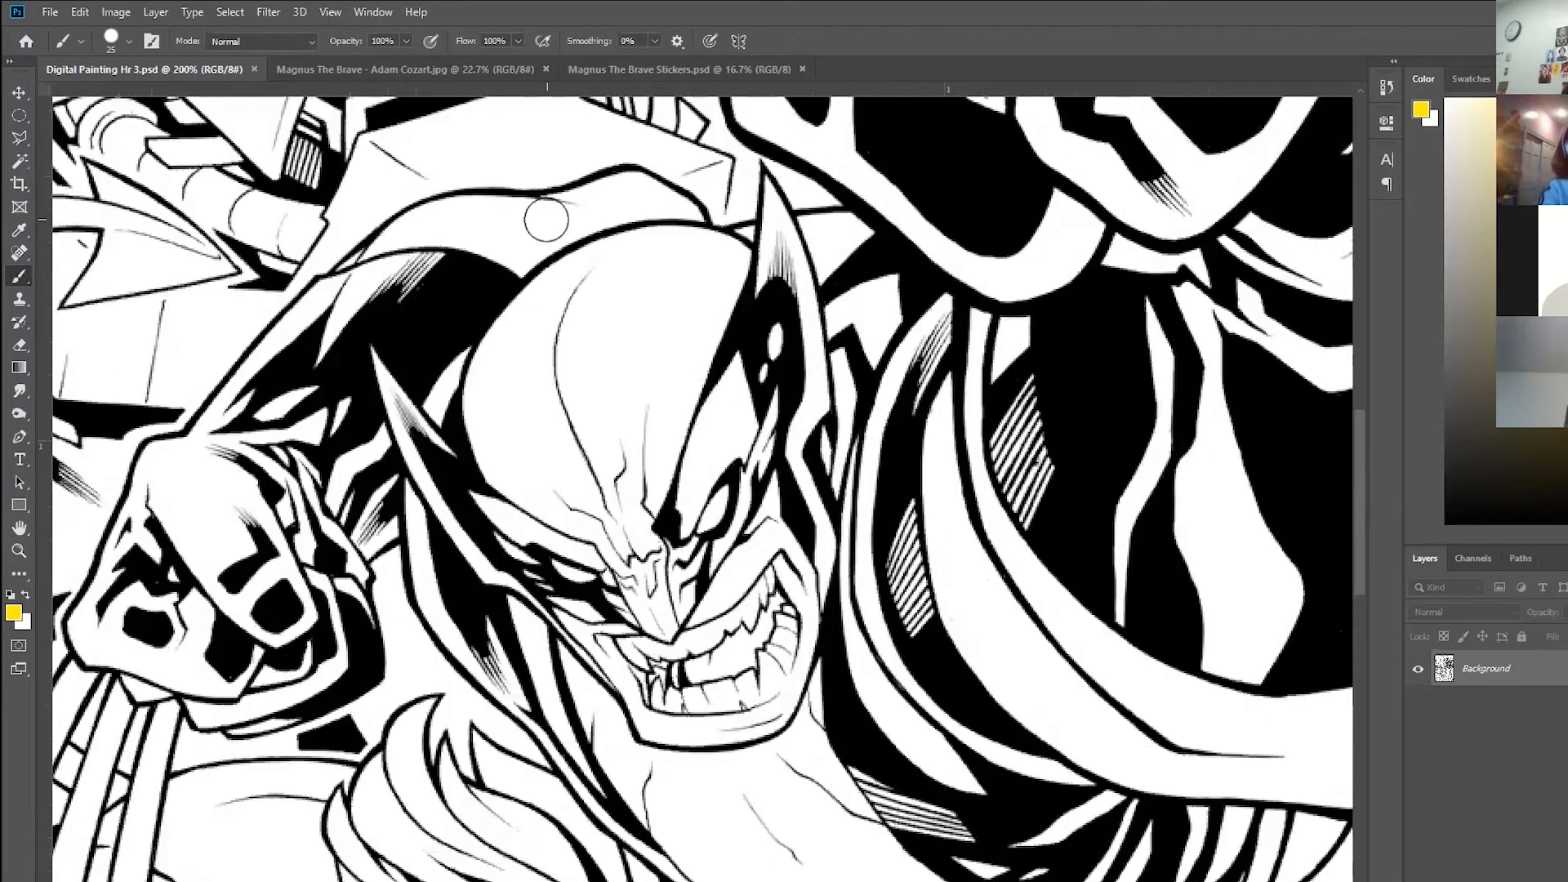
{"action": "scroll", "coordinate": [546, 219], "scroll_direction": "down", "scroll_amount": 5}
{"action": "scroll", "coordinate": [546, 220], "scroll_direction": "up", "scroll_amount": 2}
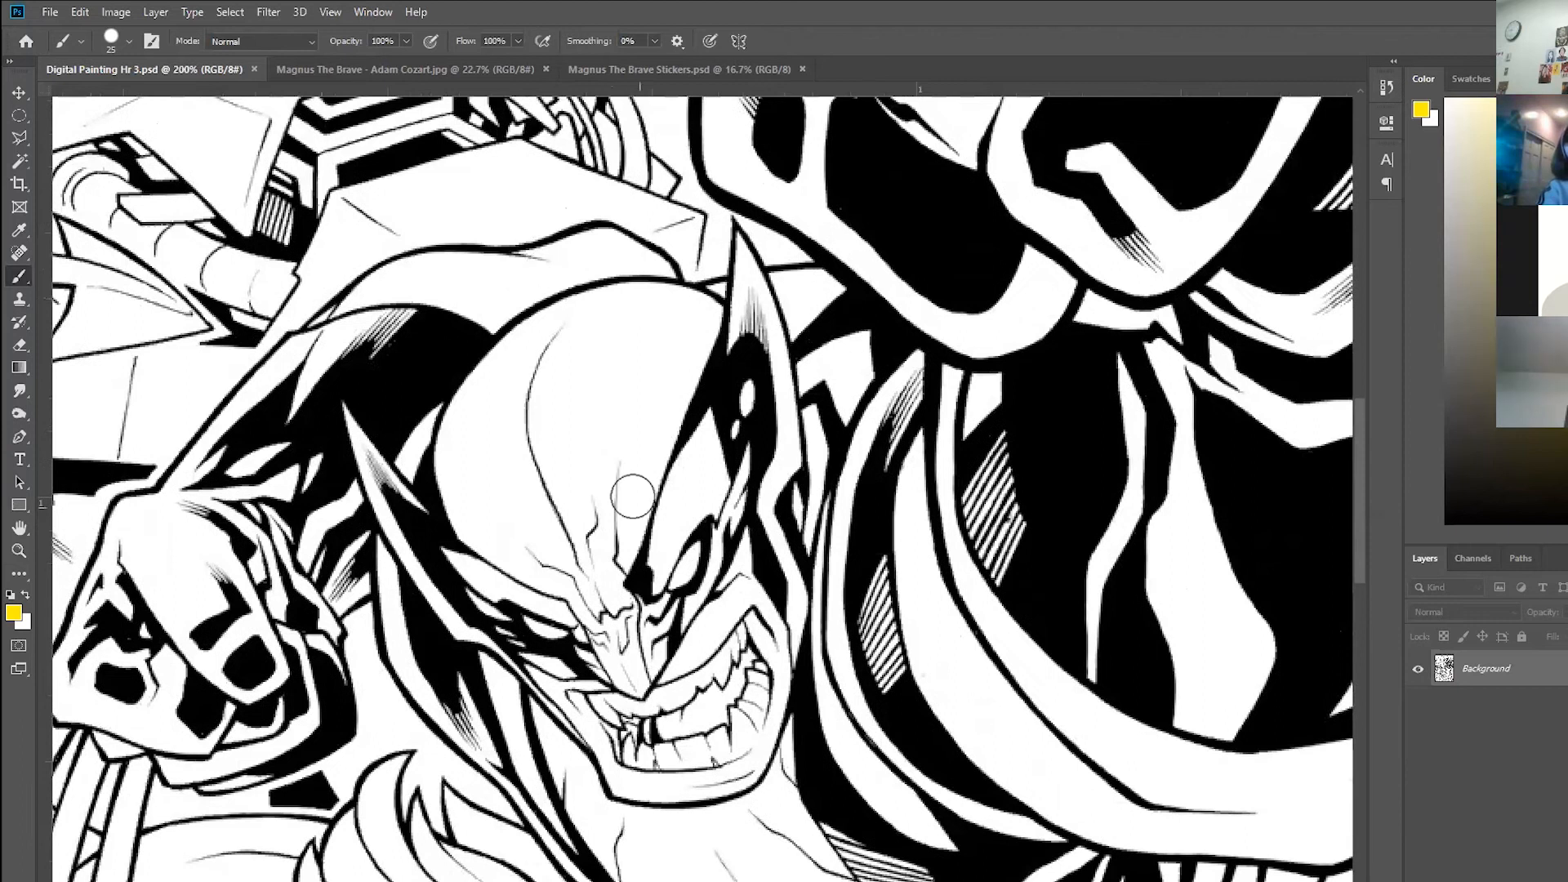
{"action": "key", "text": "bracketleft"}
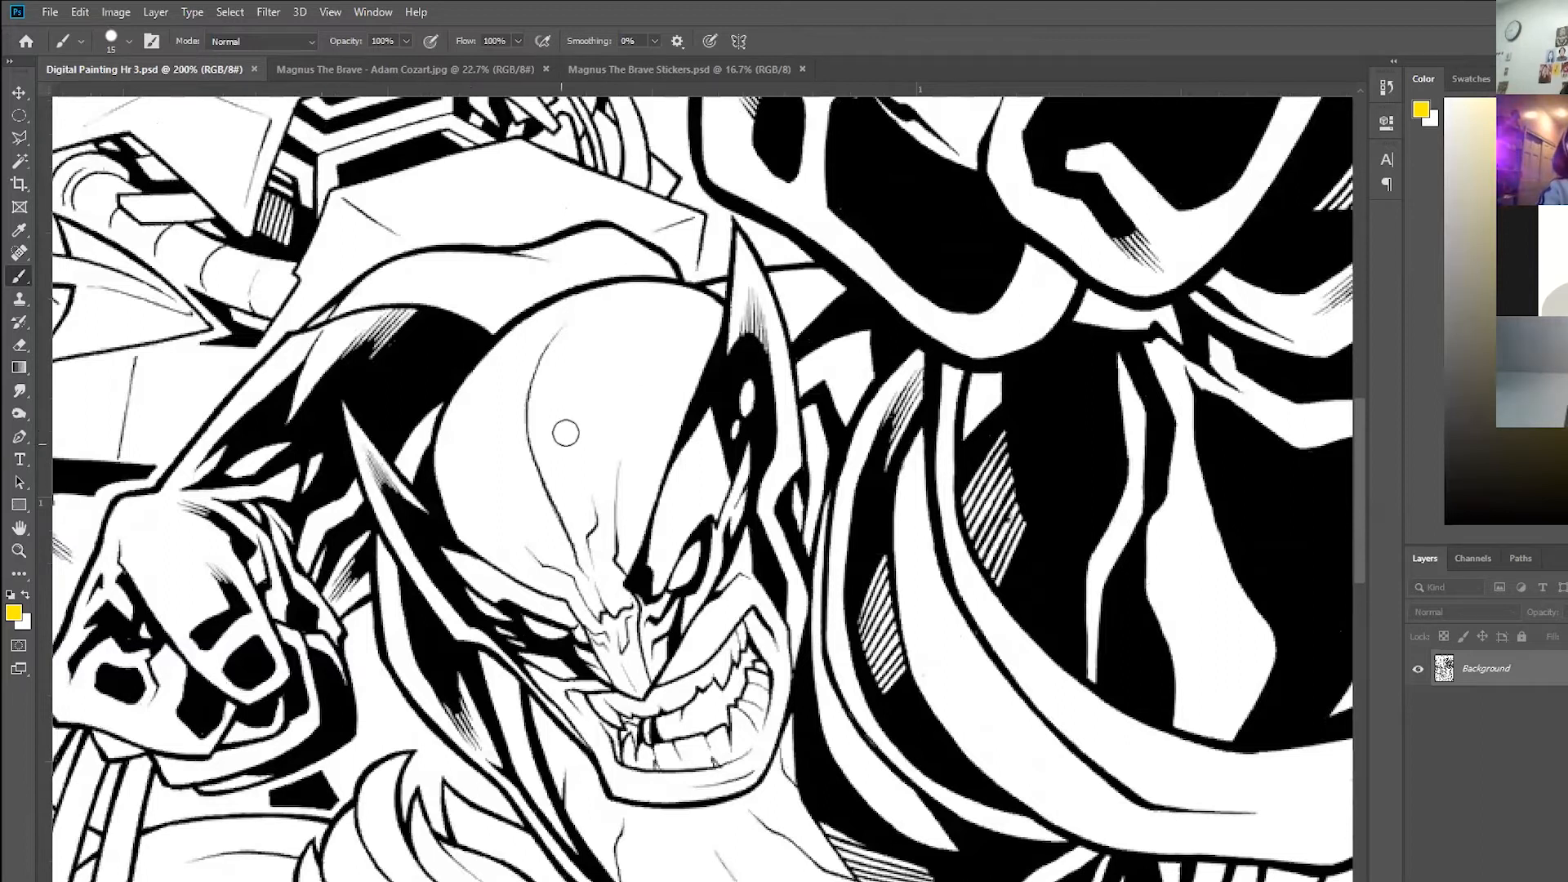
{"action": "mouse_move", "coordinate": [592, 342]}
{"action": "left_mouse_down"}
{"action": "mouse_move", "coordinate": [568, 374]}
{"action": "mouse_move", "coordinate": [575, 421]}
{"action": "mouse_move", "coordinate": [584, 356]}
{"action": "left_mouse_up"}
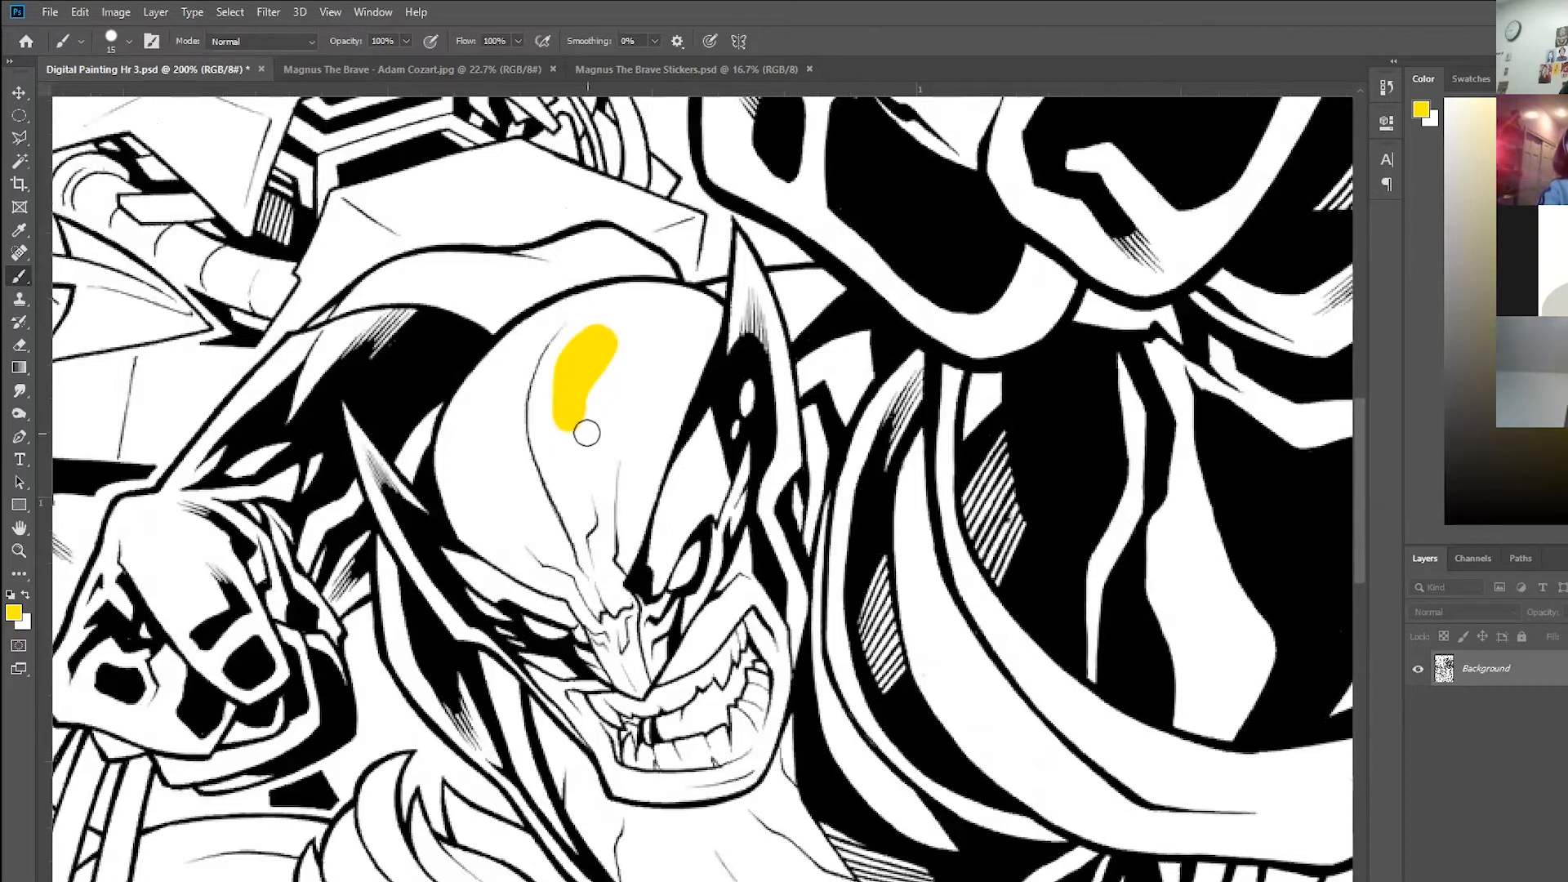
{"action": "key", "text": "ctrl+z"}
{"action": "key", "text": "ctrl+z"}
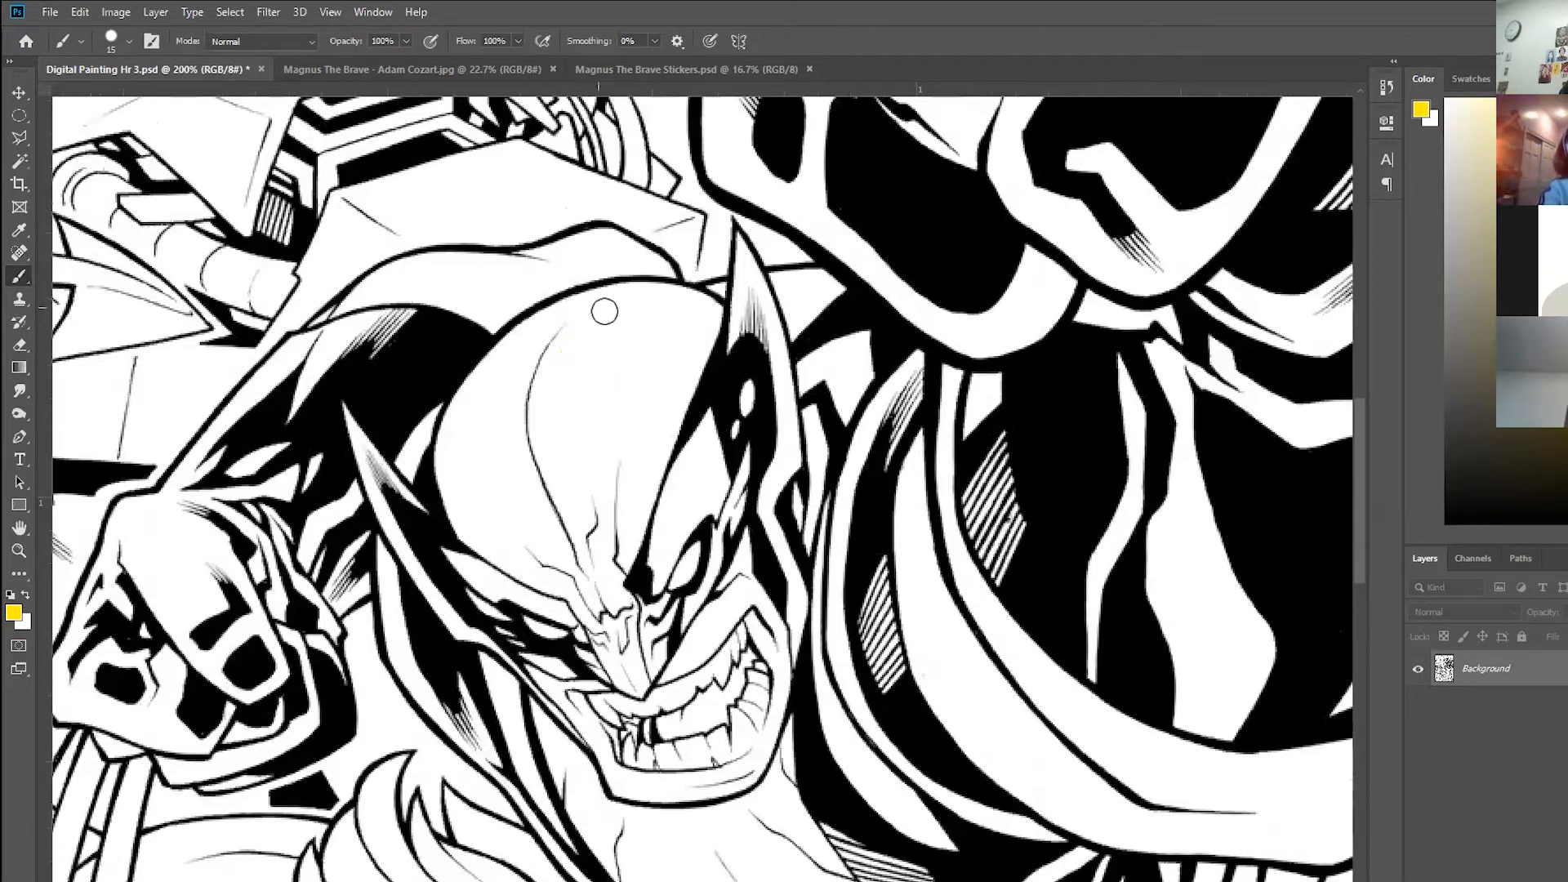
Try outlining the mask's forehead in yellow on the Background layer and filling it in with a 50 px brush.
{"action": "mouse_move", "coordinate": [679, 300]}
{"action": "left_mouse_down"}
{"action": "mouse_move", "coordinate": [585, 305]}
{"action": "mouse_move", "coordinate": [505, 343]}
{"action": "mouse_move", "coordinate": [446, 455]}
{"action": "mouse_move", "coordinate": [471, 530]}
{"action": "mouse_move", "coordinate": [585, 609]}
{"action": "mouse_move", "coordinate": [580, 593]}
{"action": "mouse_move", "coordinate": [598, 641]}
{"action": "mouse_move", "coordinate": [597, 610]}
{"action": "mouse_move", "coordinate": [623, 594]}
{"action": "mouse_move", "coordinate": [609, 589]}
{"action": "mouse_move", "coordinate": [711, 322]}
{"action": "mouse_move", "coordinate": [679, 298]}
{"action": "mouse_move", "coordinate": [597, 306]}
{"action": "mouse_move", "coordinate": [622, 323]}
{"action": "mouse_move", "coordinate": [657, 304]}
{"action": "mouse_move", "coordinate": [603, 304]}
{"action": "mouse_move", "coordinate": [680, 333]}
{"action": "mouse_move", "coordinate": [699, 322]}
{"action": "mouse_move", "coordinate": [678, 402]}
{"action": "mouse_move", "coordinate": [666, 363]}
{"action": "mouse_move", "coordinate": [663, 438]}
{"action": "mouse_move", "coordinate": [641, 486]}
{"action": "left_mouse_up"}
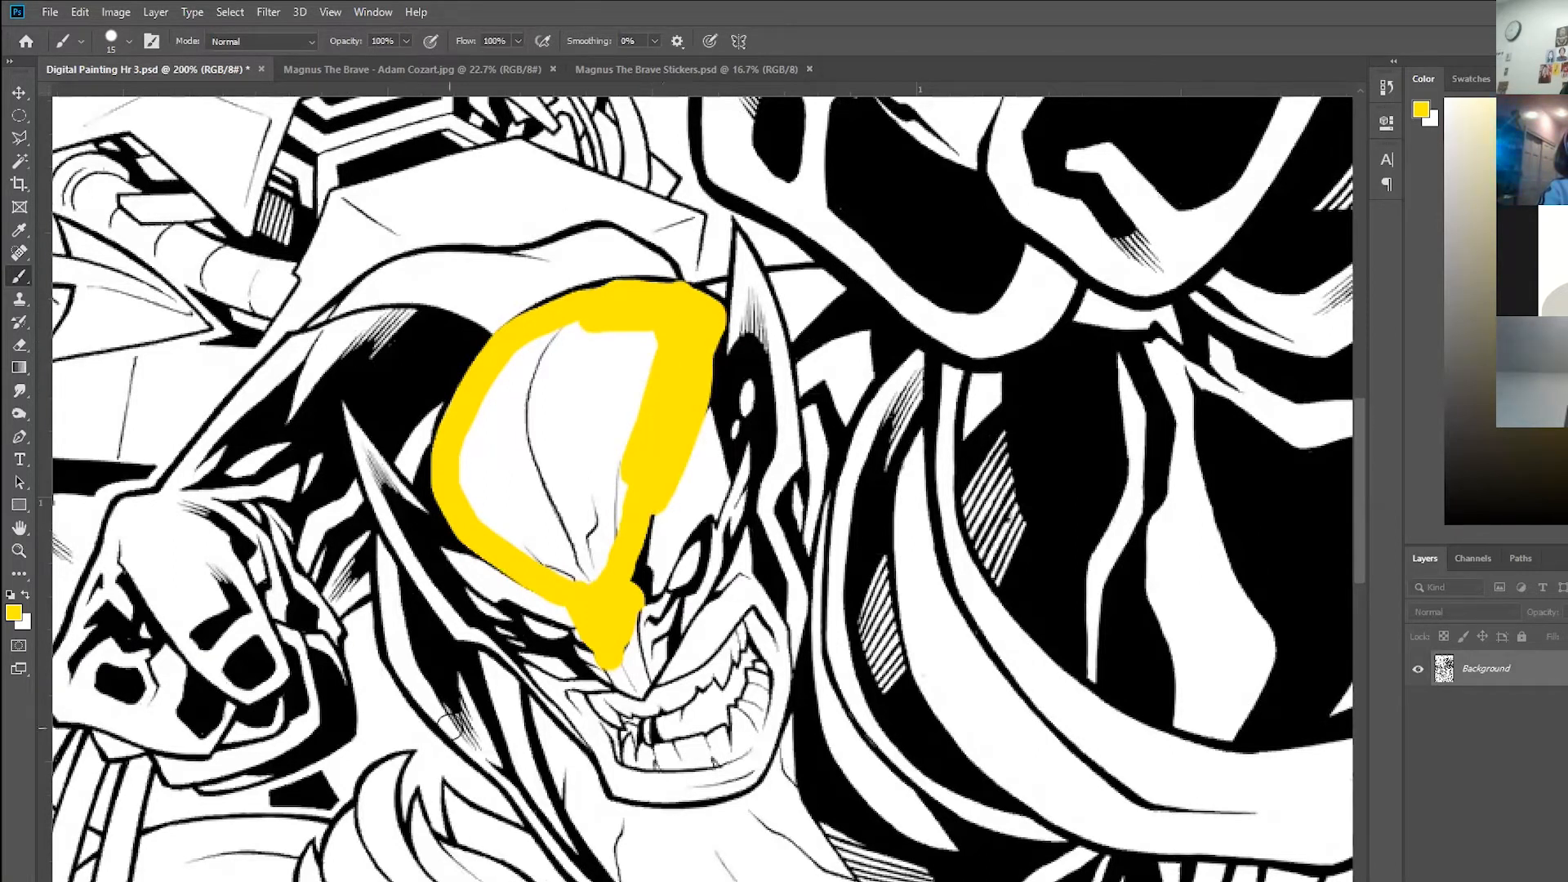
{"action": "key", "text": "bracketright"}
{"action": "key", "text": "bracketright"}
{"action": "key", "text": "bracketright"}
{"action": "key", "text": "bracketright"}
{"action": "mouse_move", "coordinate": [531, 389]}
{"action": "left_mouse_down"}
{"action": "mouse_move", "coordinate": [540, 510]}
{"action": "mouse_move", "coordinate": [589, 510]}
{"action": "mouse_move", "coordinate": [546, 600]}
{"action": "mouse_move", "coordinate": [647, 540]}
{"action": "mouse_move", "coordinate": [521, 437]}
{"action": "mouse_move", "coordinate": [530, 471]}
{"action": "mouse_move", "coordinate": [553, 458]}
{"action": "mouse_move", "coordinate": [555, 523]}
{"action": "mouse_move", "coordinate": [459, 443]}
{"action": "mouse_move", "coordinate": [501, 449]}
{"action": "left_mouse_up"}
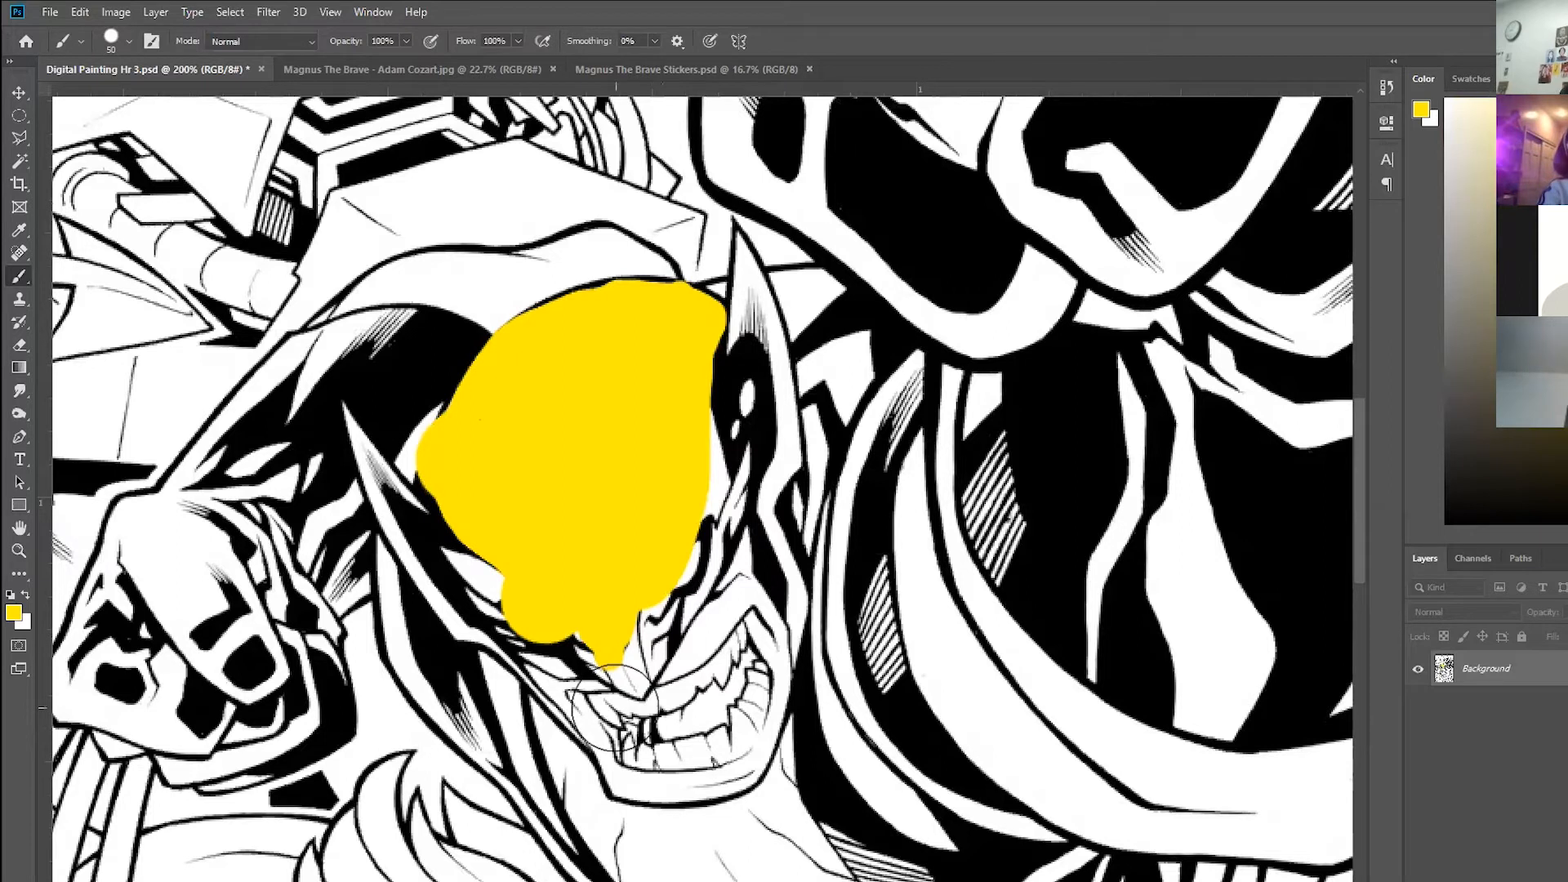
Undo the yellow fill and outline strokes painted on the Background layer.
{"action": "key", "text": "ctrl+z"}
{"action": "key", "text": "ctrl+z"}
{"action": "key", "text": "ctrl+z"}
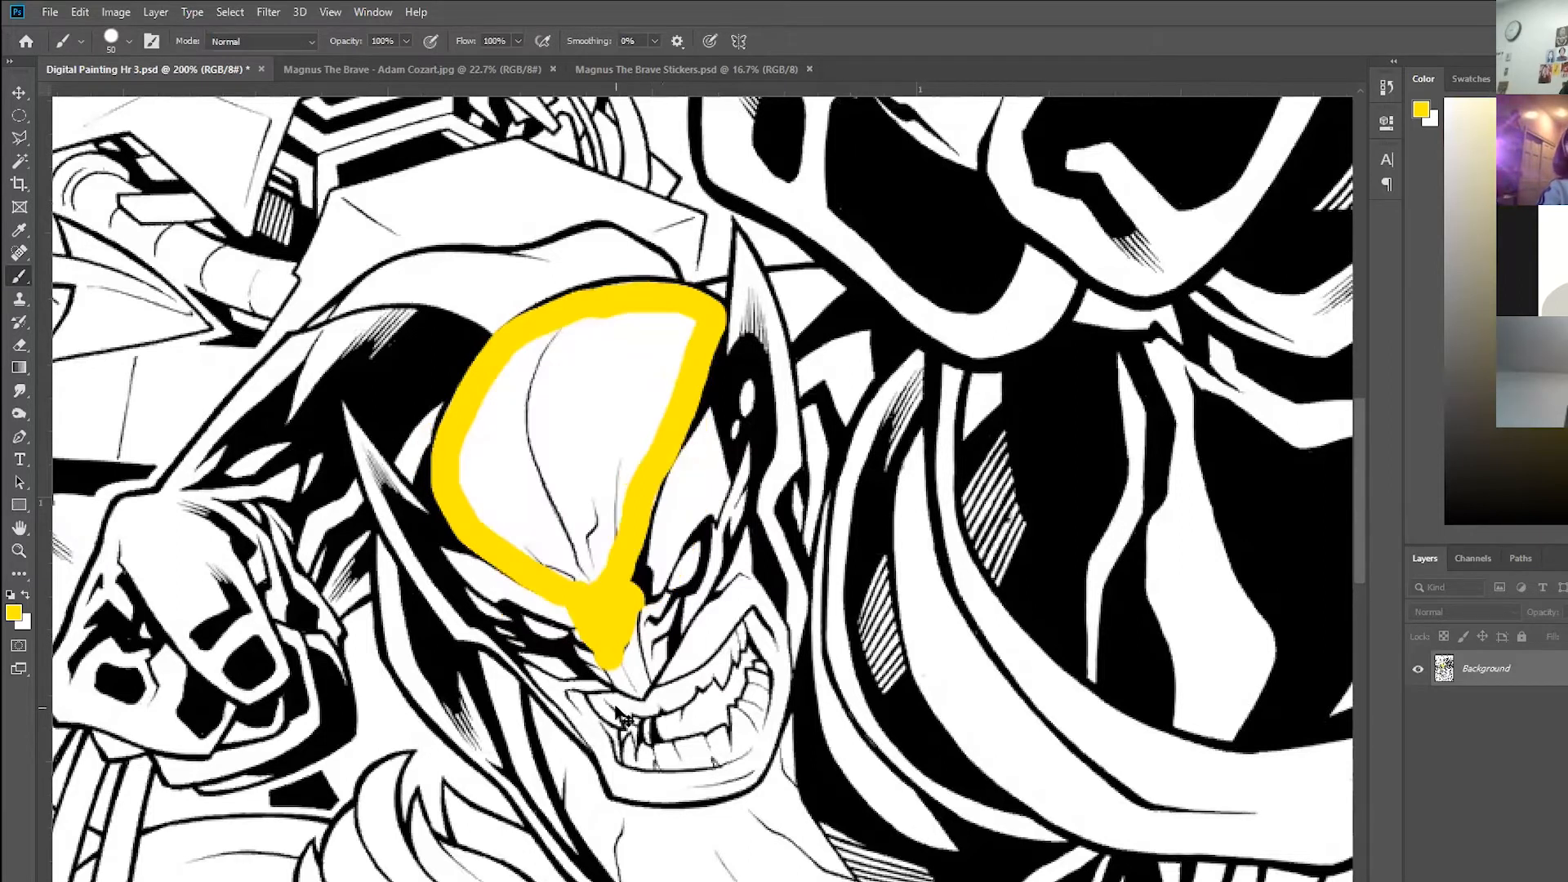
{"action": "key", "text": "ctrl+z"}
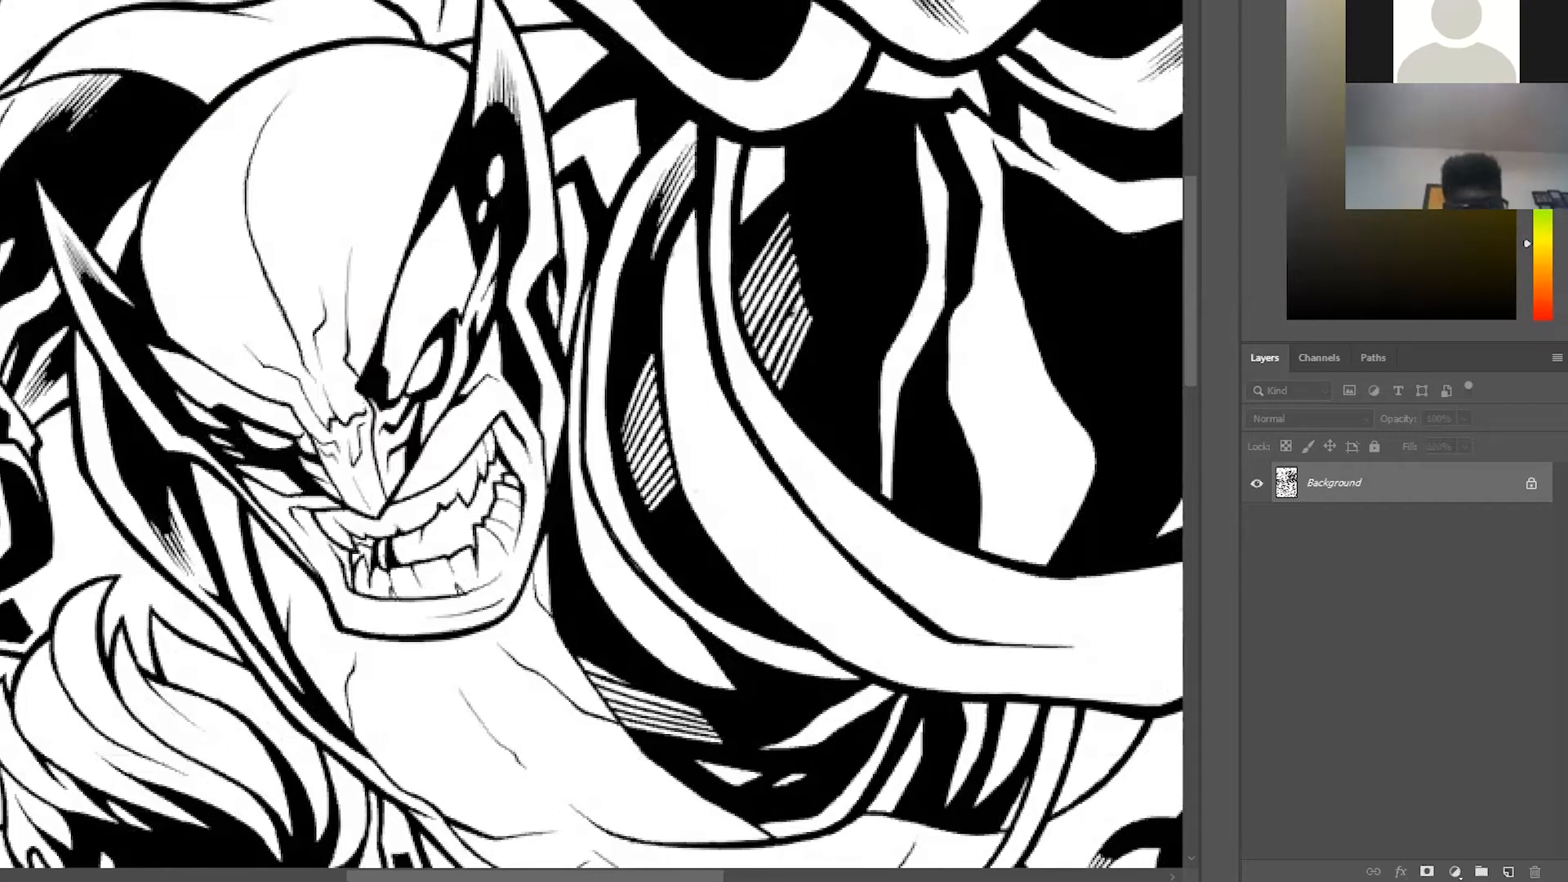
Add a new layer above the Background and paint a thick yellow arc around the mask's forehead on it.
{"action": "key", "text": "ctrl+shift+alt+n"}
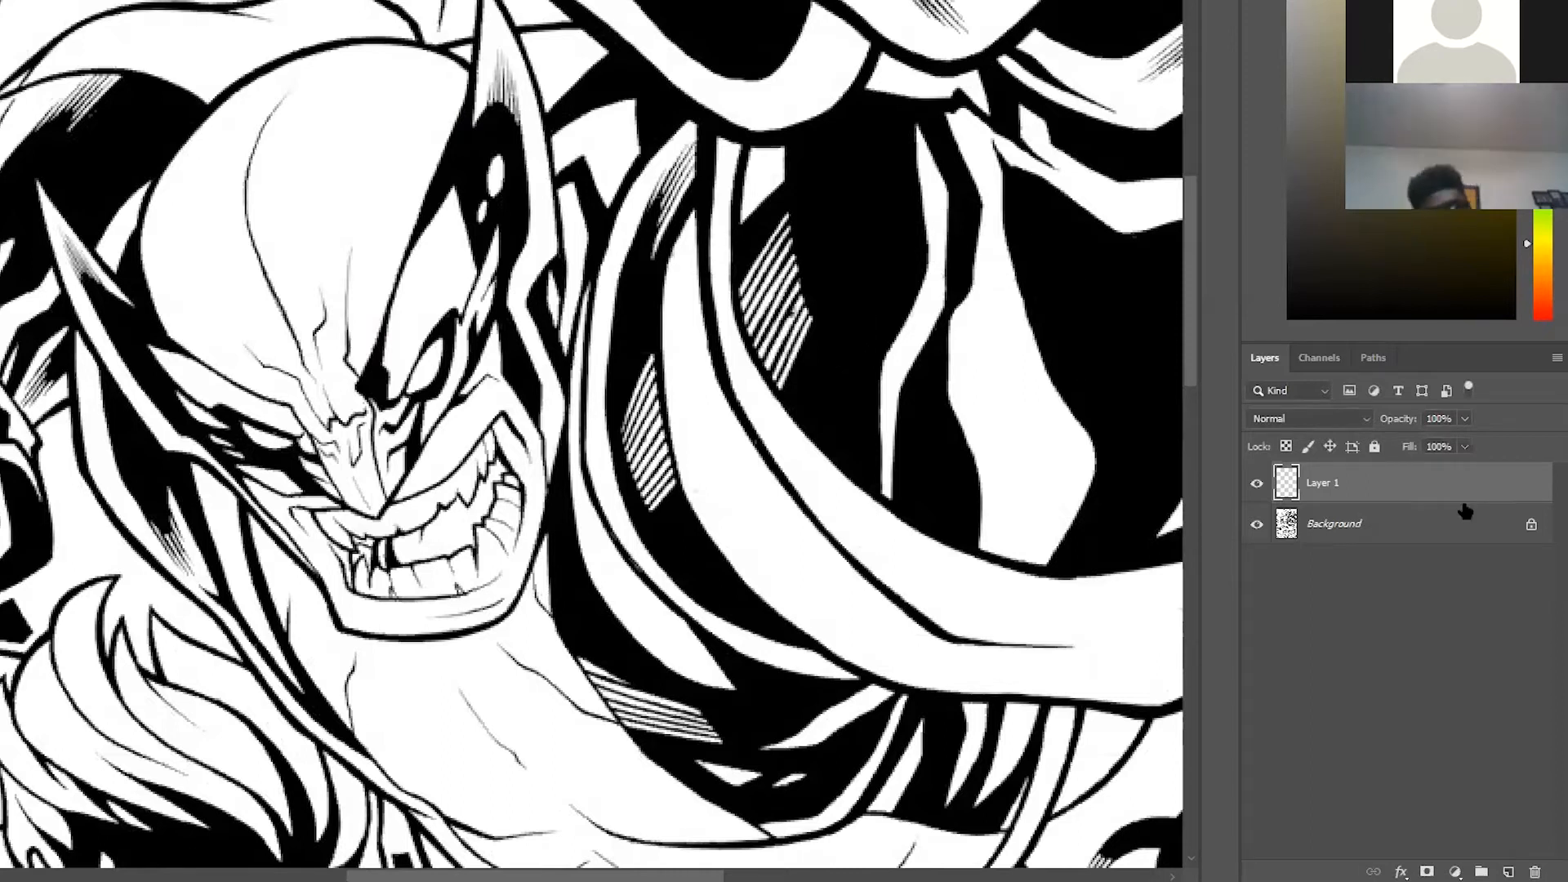
{"action": "mouse_move", "coordinate": [435, 102]}
{"action": "left_mouse_down"}
{"action": "mouse_move", "coordinate": [333, 85]}
{"action": "mouse_move", "coordinate": [210, 182]}
{"action": "mouse_move", "coordinate": [211, 249]}
{"action": "mouse_move", "coordinate": [263, 331]}
{"action": "left_mouse_up"}
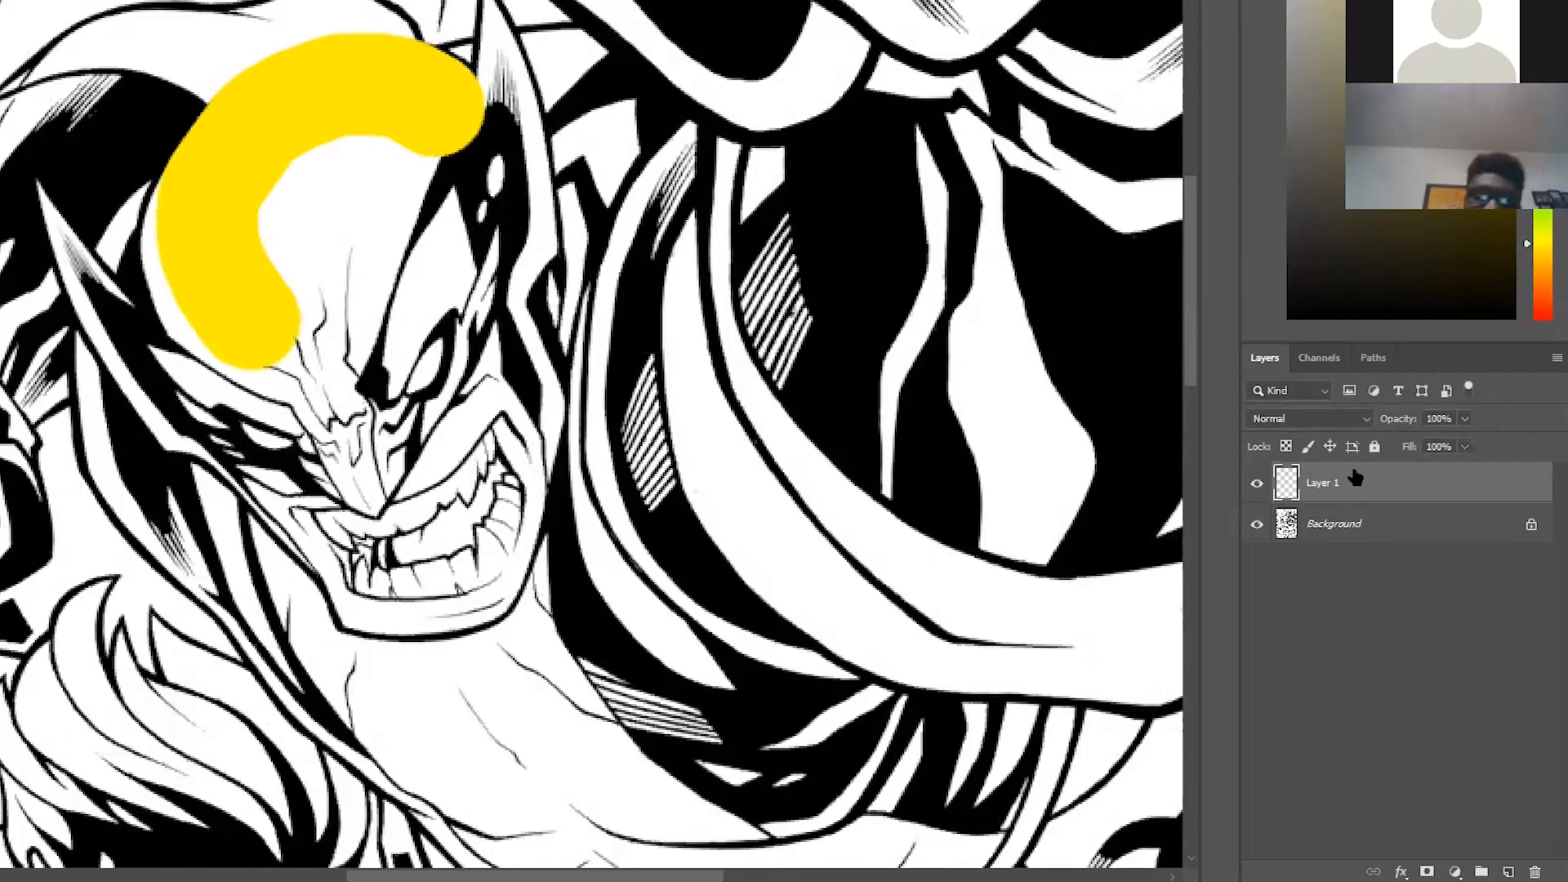
Toggle the visibility of the Background layer and the paint layer to check that ink and color are separate.
{"action": "left_click", "coordinate": [1258, 524]}
{"action": "left_click", "coordinate": [1258, 524]}
{"action": "left_click", "coordinate": [1257, 524]}
{"action": "left_click", "coordinate": [1258, 525]}
{"action": "left_click", "coordinate": [1257, 482]}
{"action": "left_click", "coordinate": [1257, 483]}
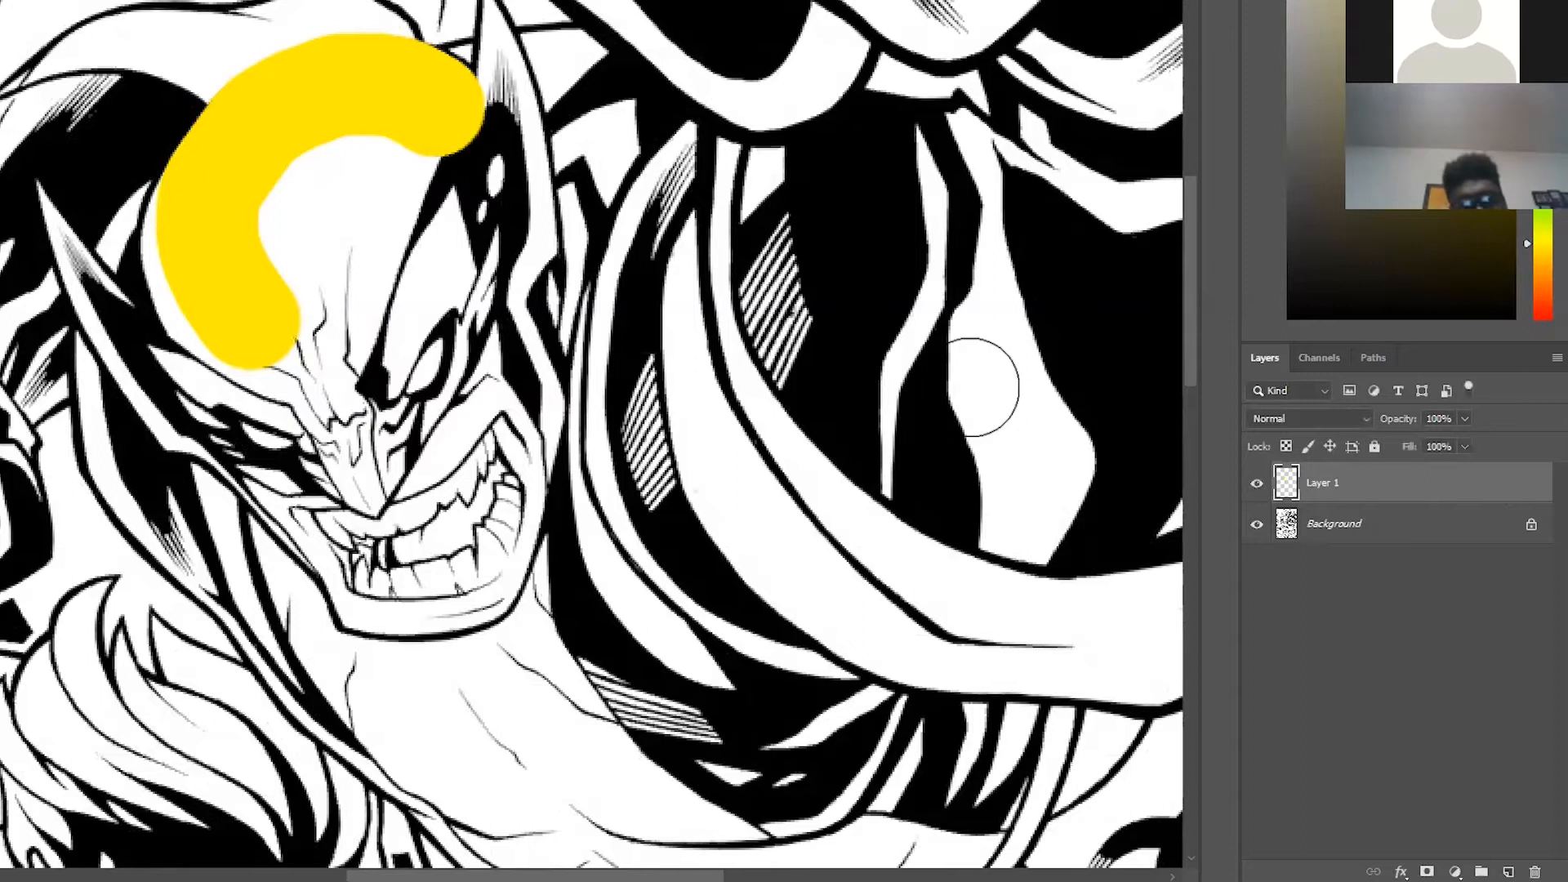
Fill the rest of the mask's forehead with yellow on the new layer.
{"action": "mouse_move", "coordinate": [396, 127]}
{"action": "left_mouse_down"}
{"action": "mouse_move", "coordinate": [358, 158]}
{"action": "mouse_move", "coordinate": [282, 268]}
{"action": "mouse_move", "coordinate": [348, 310]}
{"action": "mouse_move", "coordinate": [438, 231]}
{"action": "mouse_move", "coordinate": [388, 335]}
{"action": "left_mouse_up"}
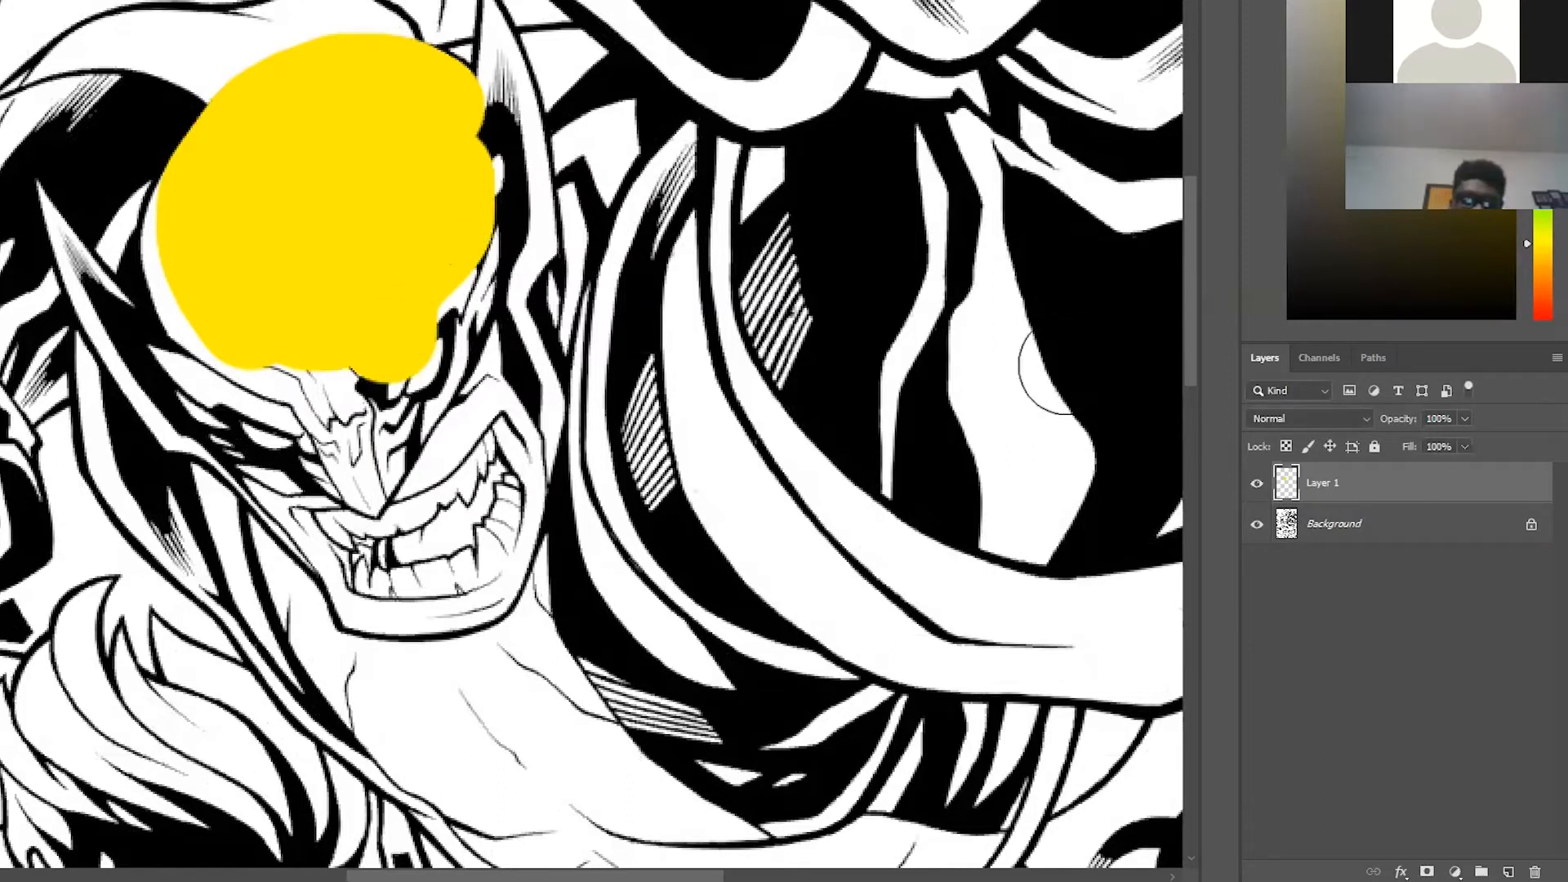
Unlock the Background ink layer and move the yellow paint layer beneath it.
{"action": "key", "text": "ctrl+minus"}
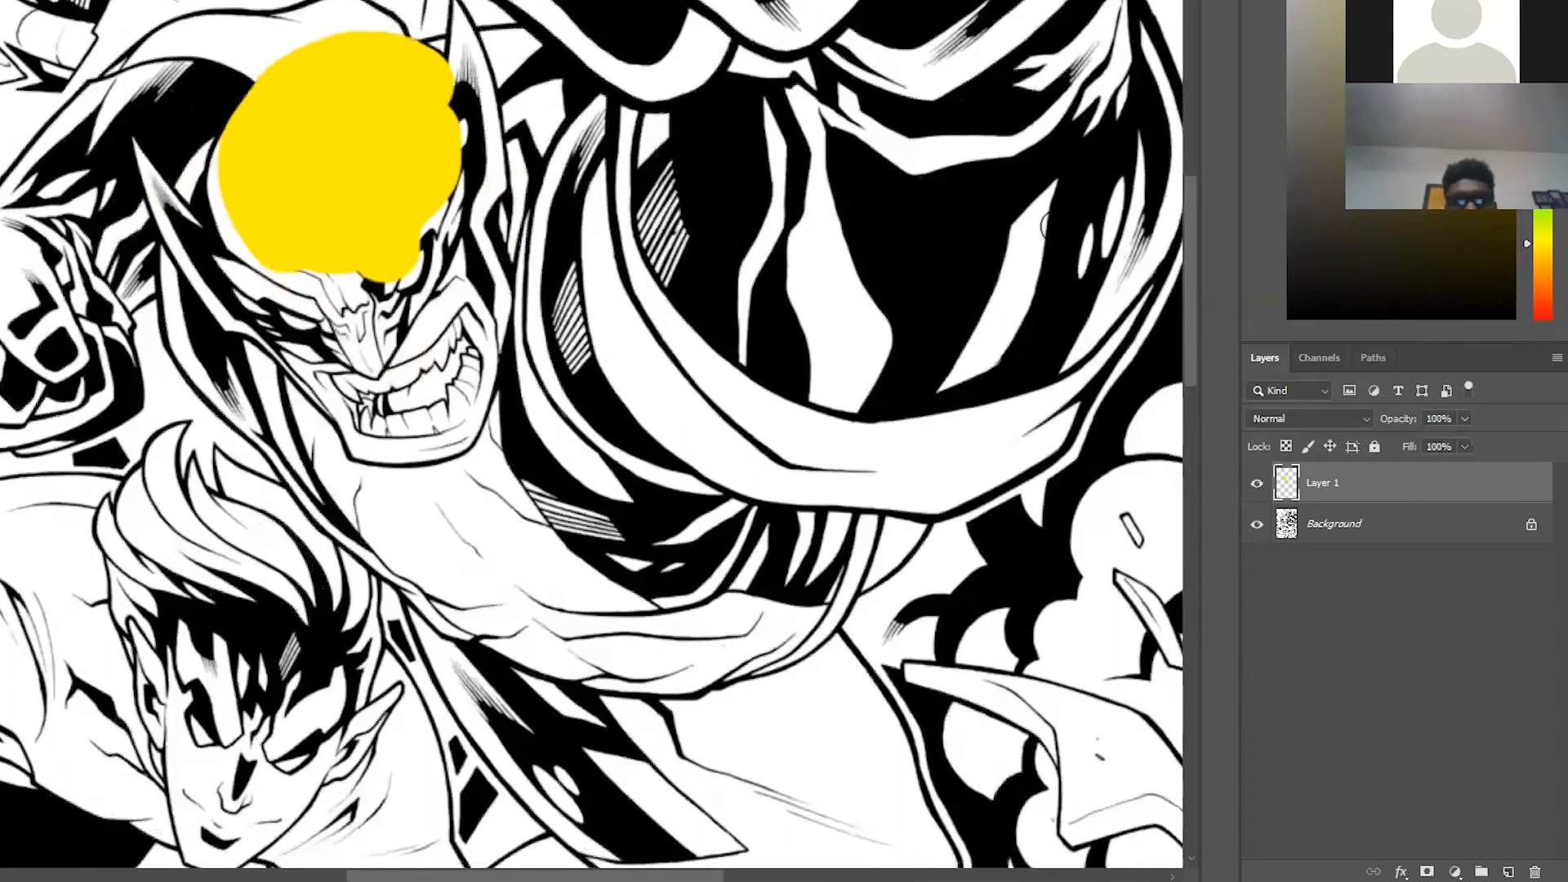
{"action": "key", "text": "ctrl+0"}
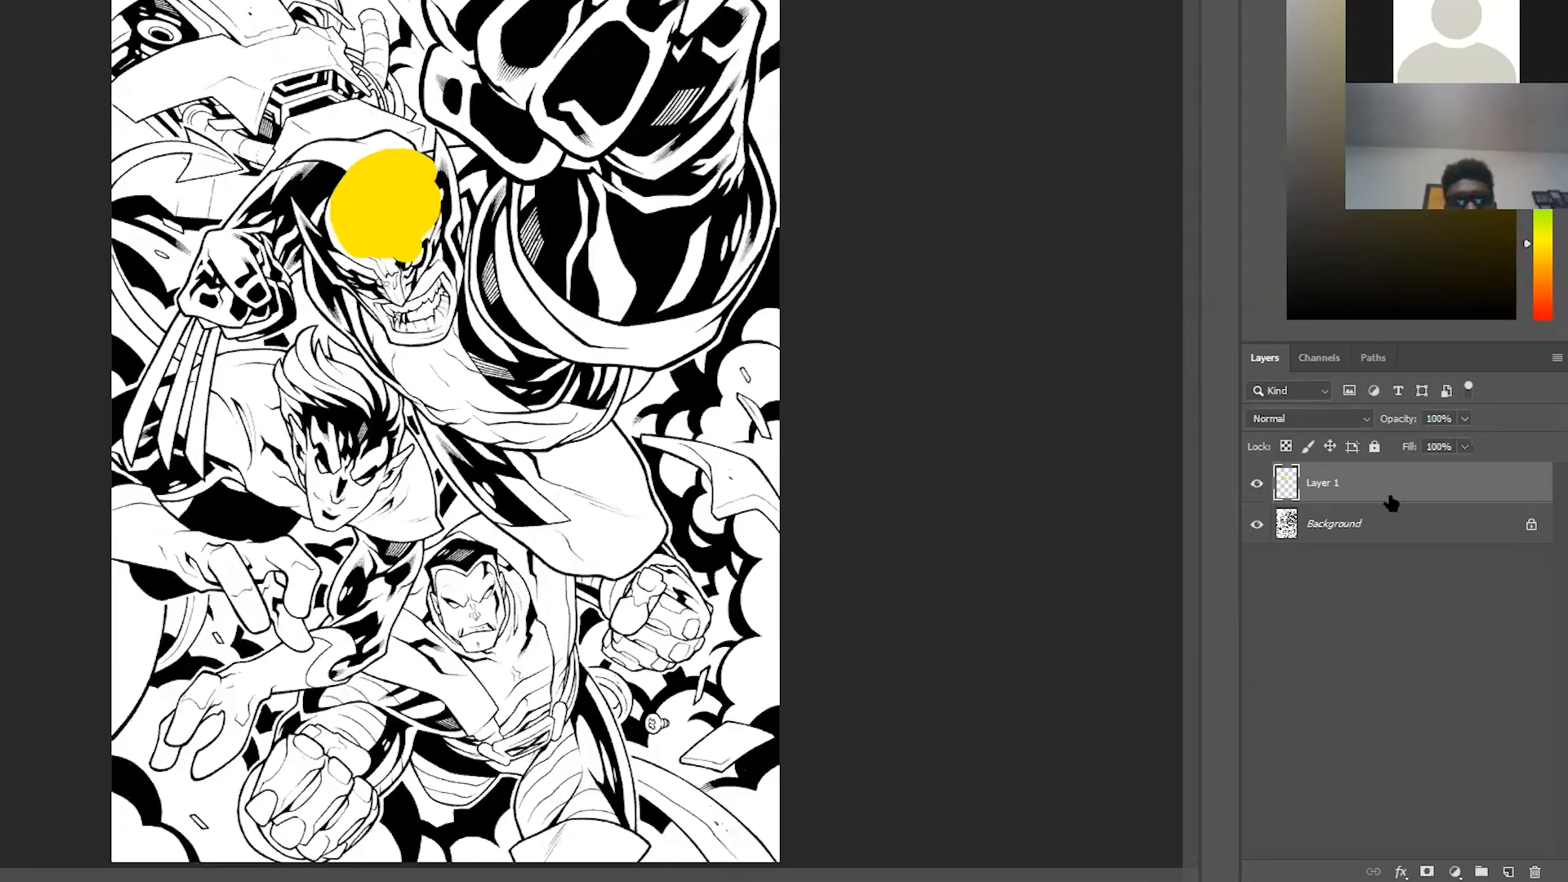
{"action": "left_click", "coordinate": [1515, 539]}
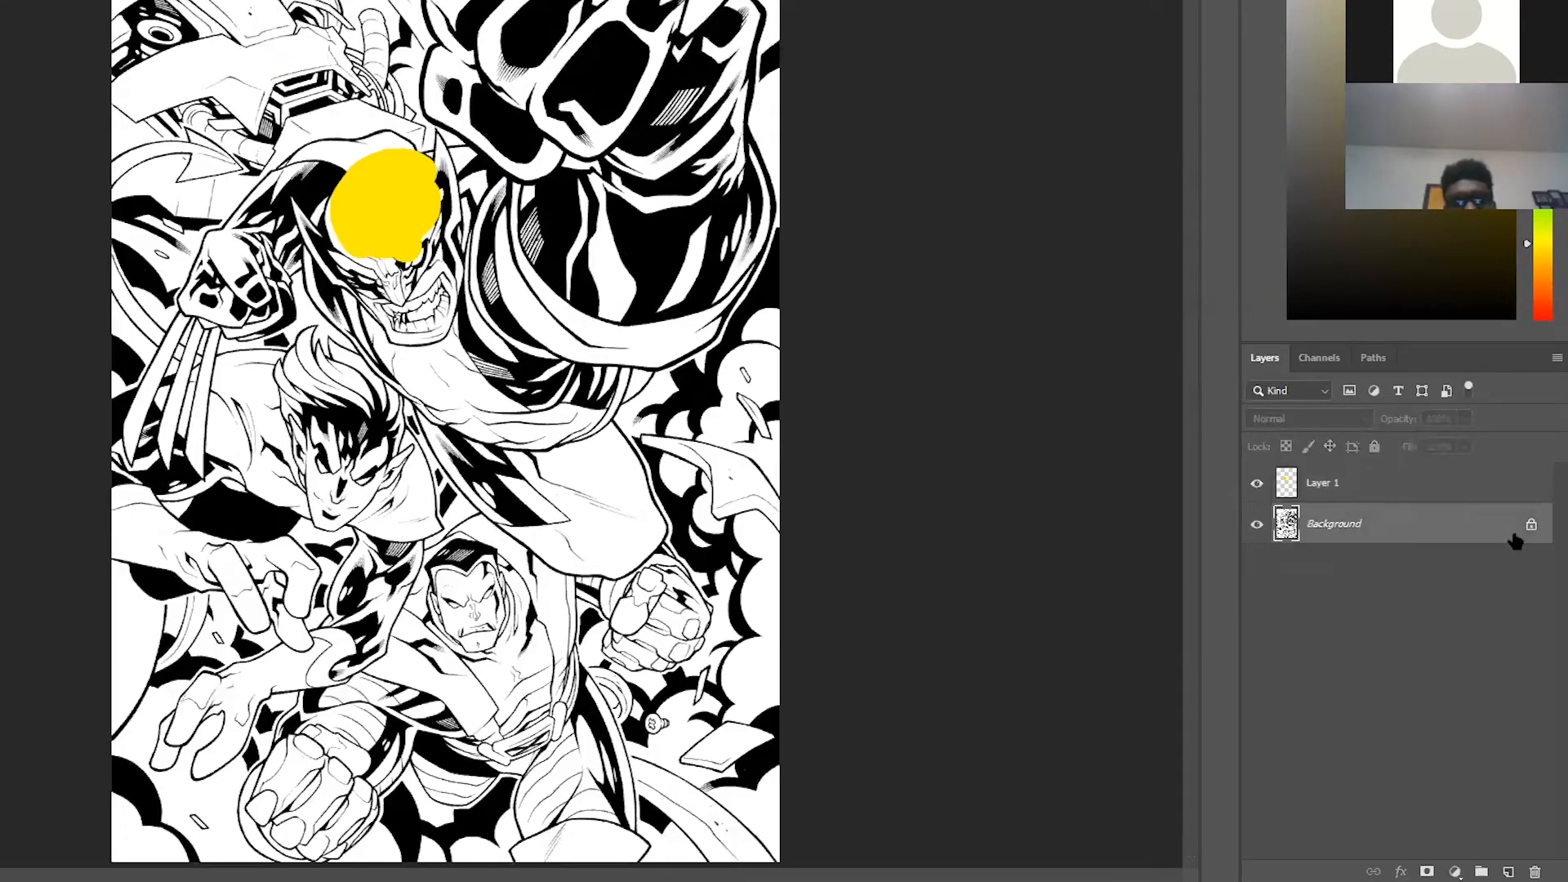
{"action": "left_click", "coordinate": [1531, 524]}
{"action": "left_click_drag", "start_coordinate": [1372, 490], "coordinate": [1359, 543]}
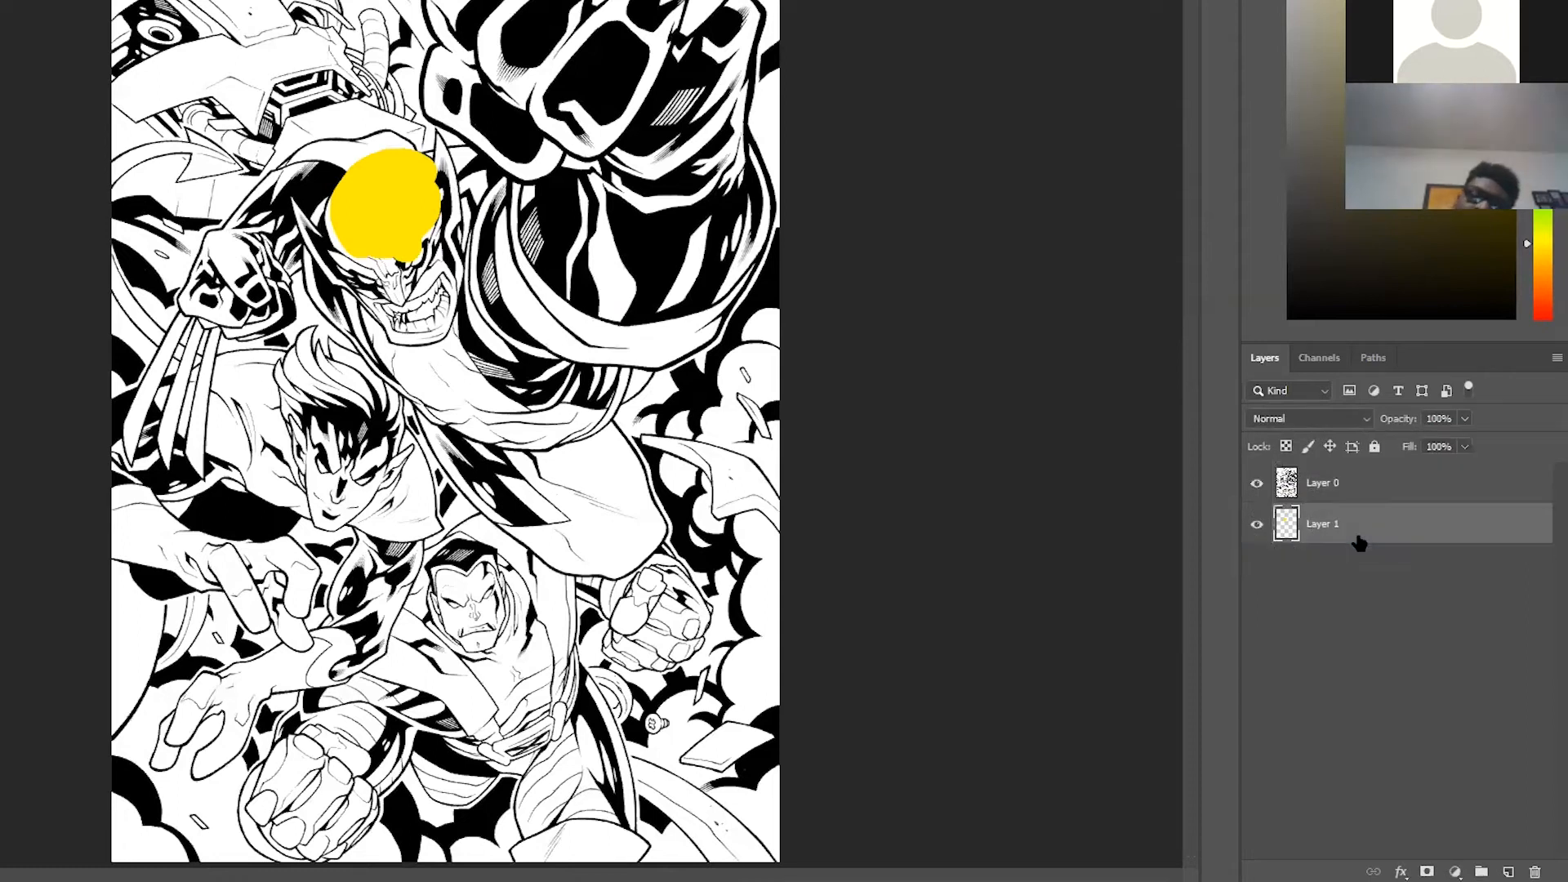
Toggle the visibility of the ink layer to check how it covers the yellow paint below.
{"action": "left_click", "coordinate": [1257, 483]}
{"action": "left_click", "coordinate": [1259, 485]}
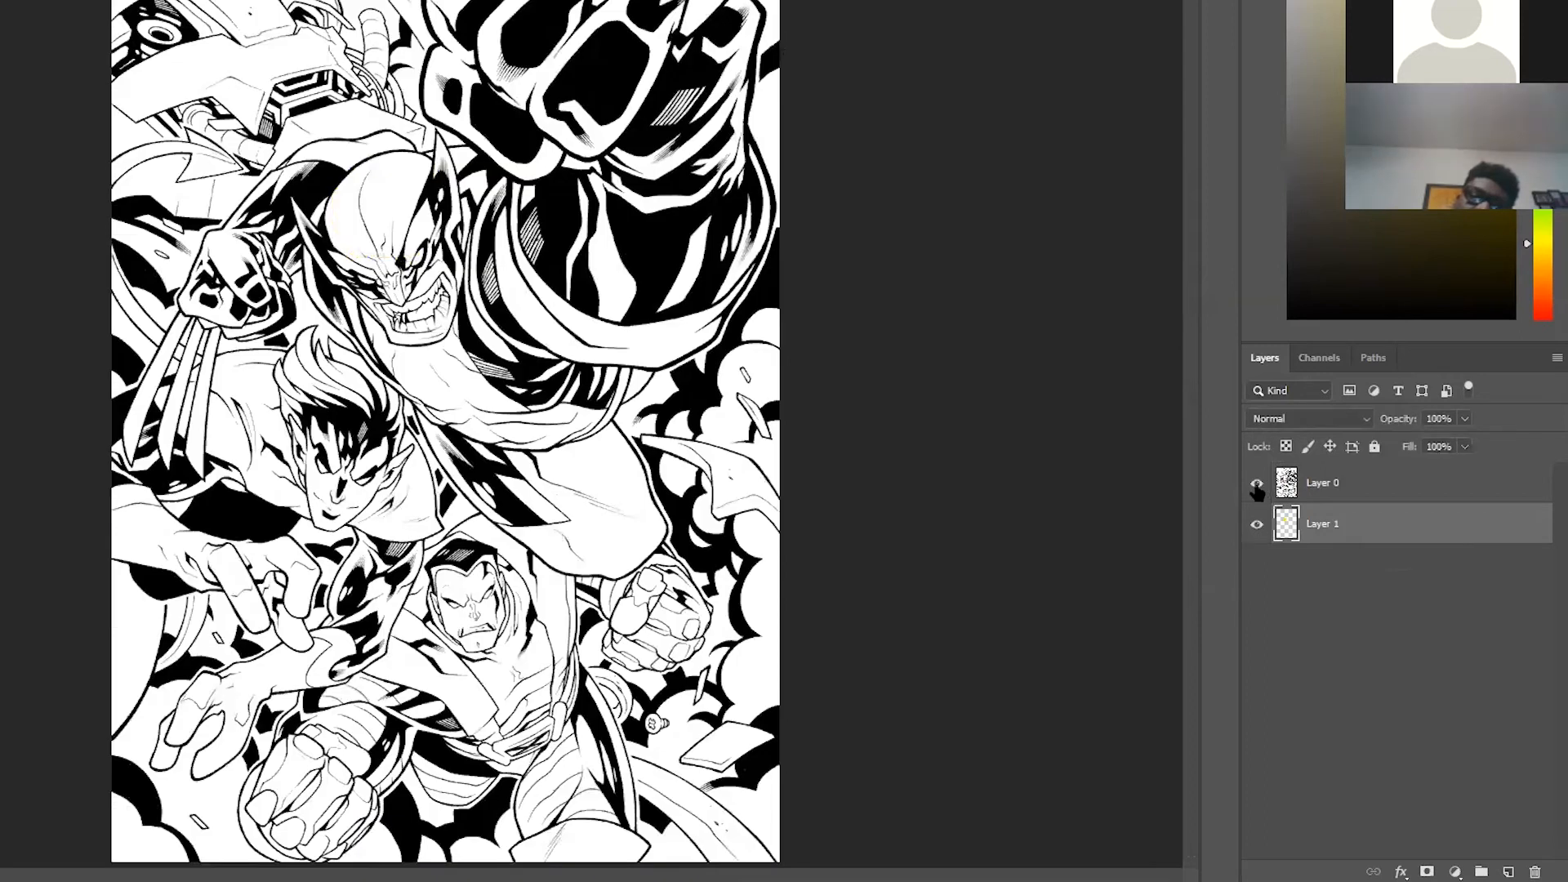
{"action": "left_click", "coordinate": [1257, 486]}
{"action": "left_click", "coordinate": [1257, 485]}
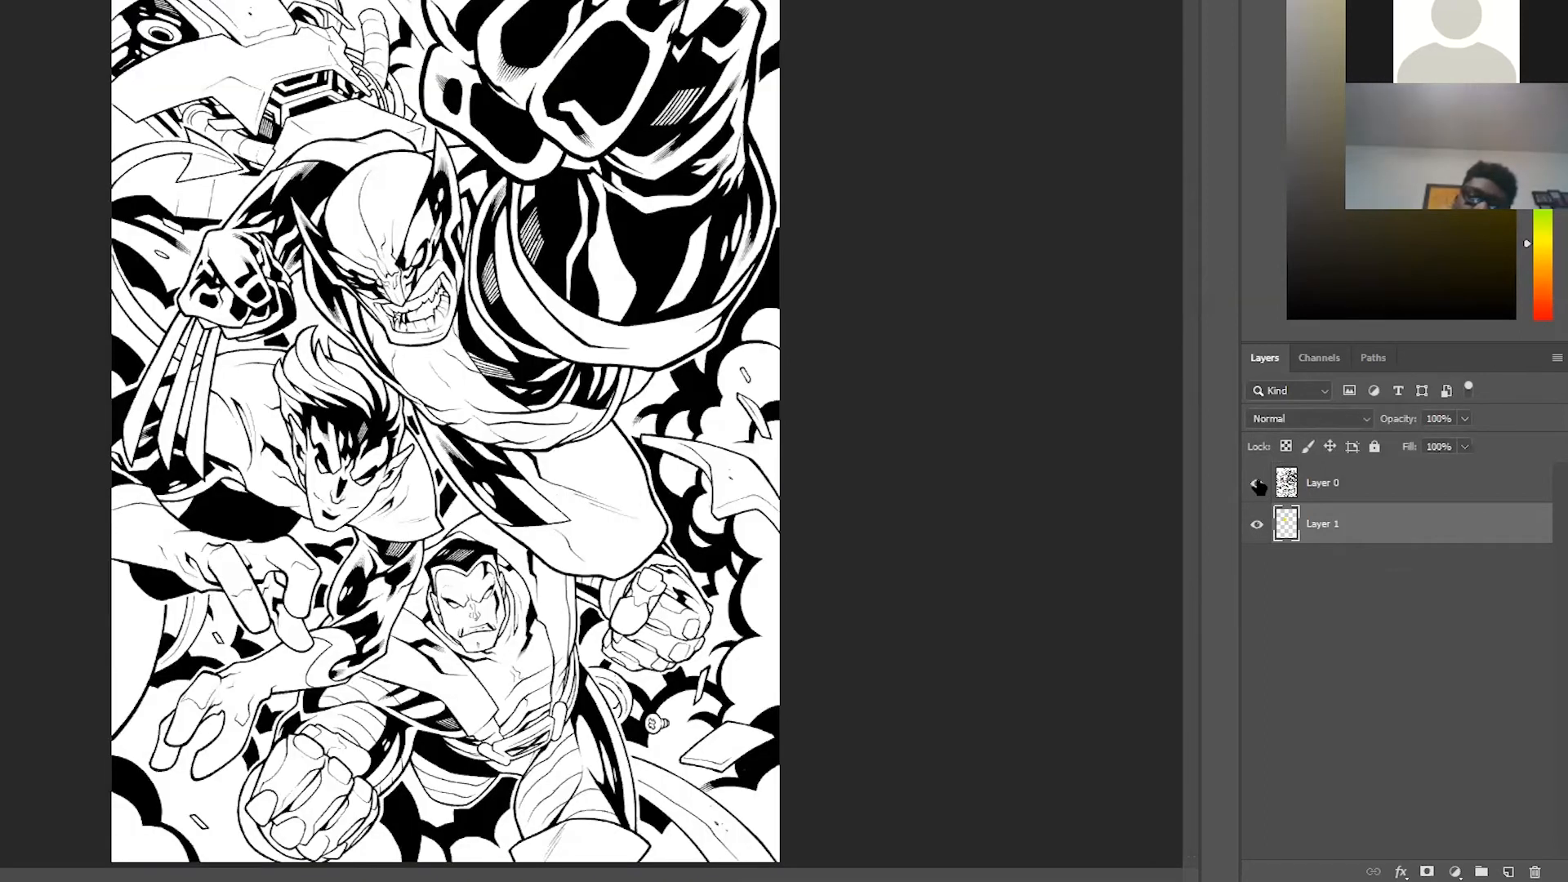
{"action": "left_click", "coordinate": [1257, 485]}
{"action": "left_click", "coordinate": [1258, 485]}
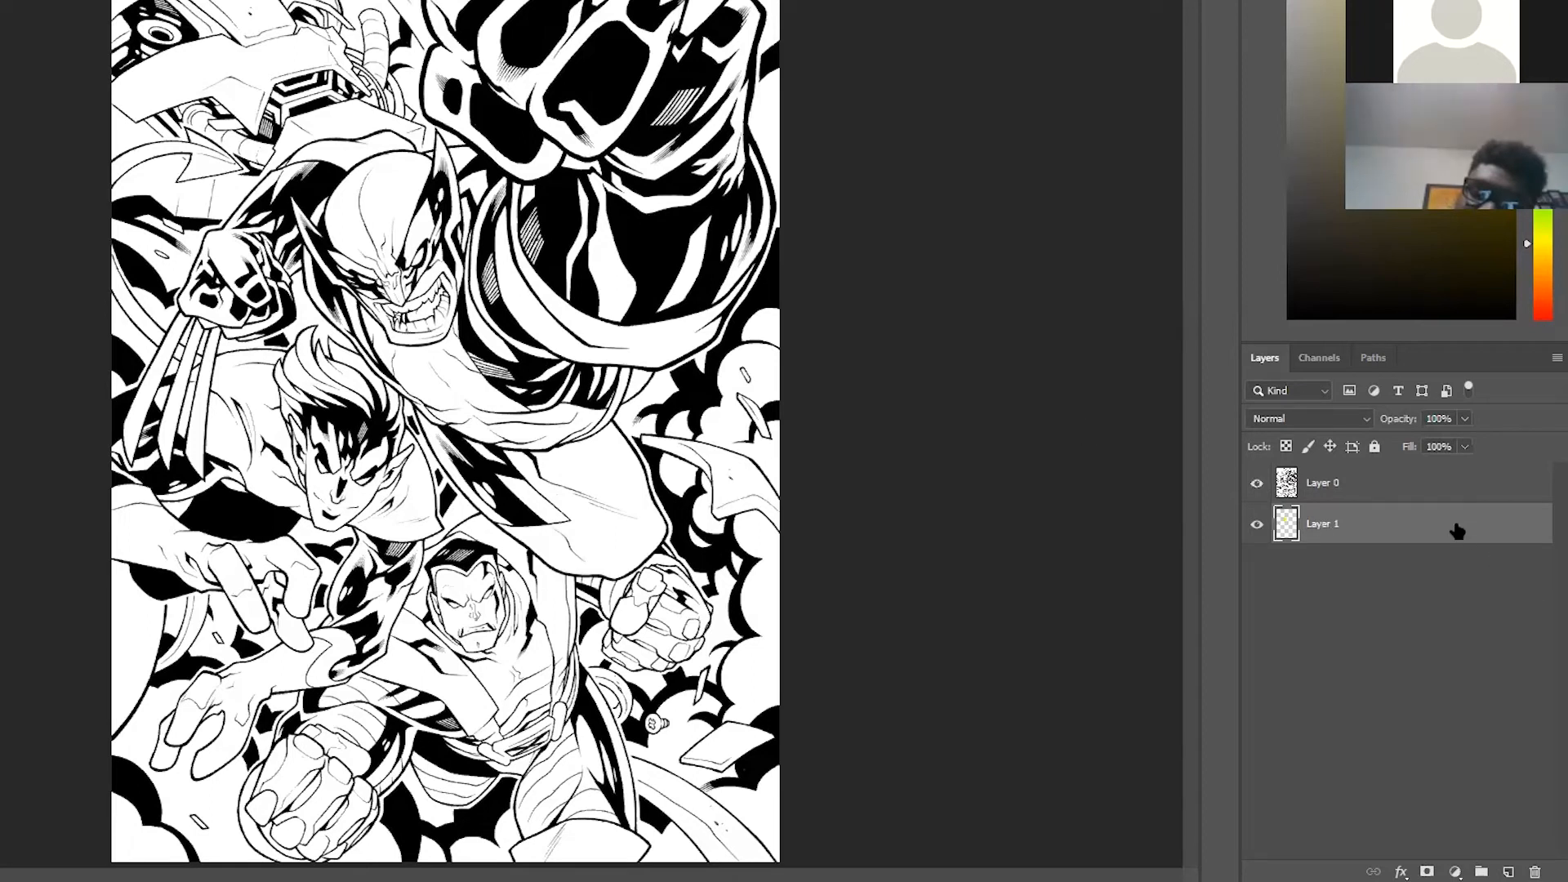
Delete the yellow paint layer and toggle the remaining ink layer's visibility to check it.
{"action": "key", "text": "Delete"}
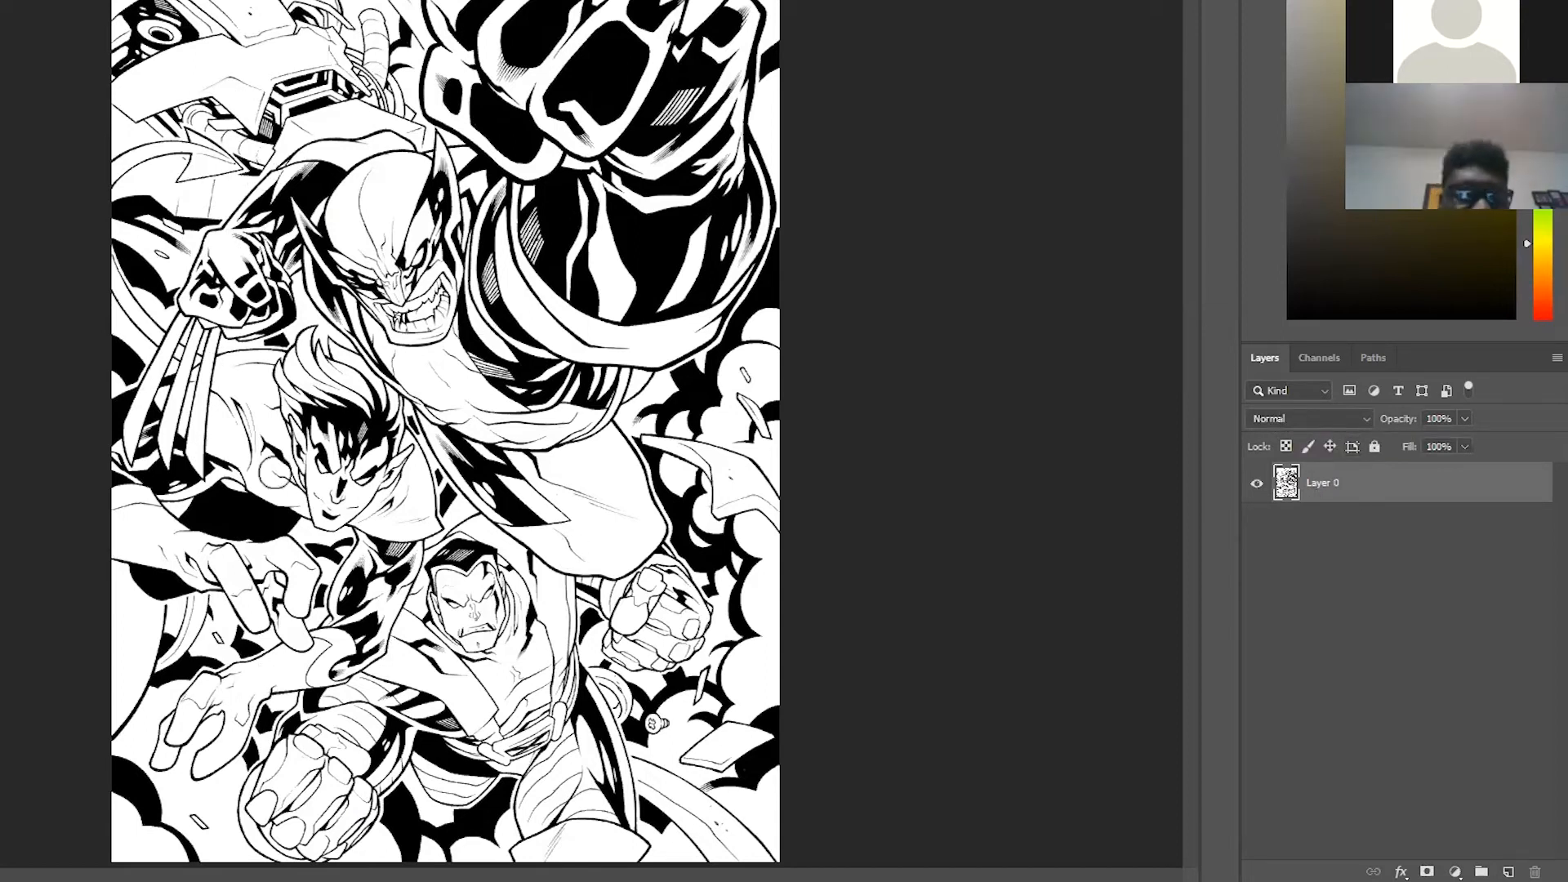
{"action": "left_click", "coordinate": [1257, 483]}
{"action": "left_click", "coordinate": [1256, 483]}
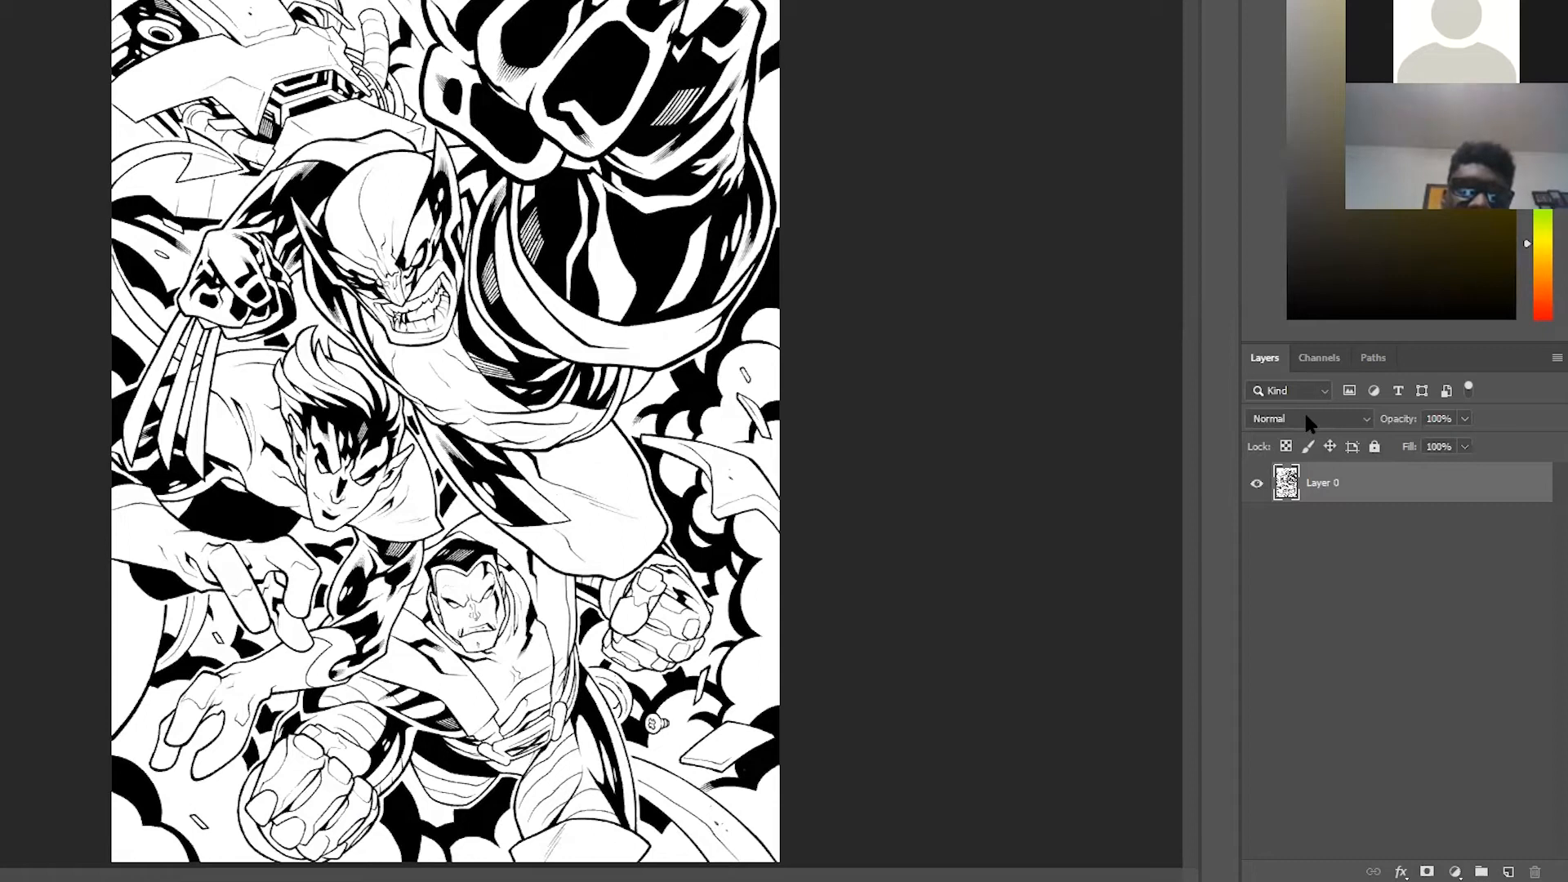
Try the Overlay blend mode on the ink layer, and return it to Normal.
{"action": "left_click", "coordinate": [1367, 421]}
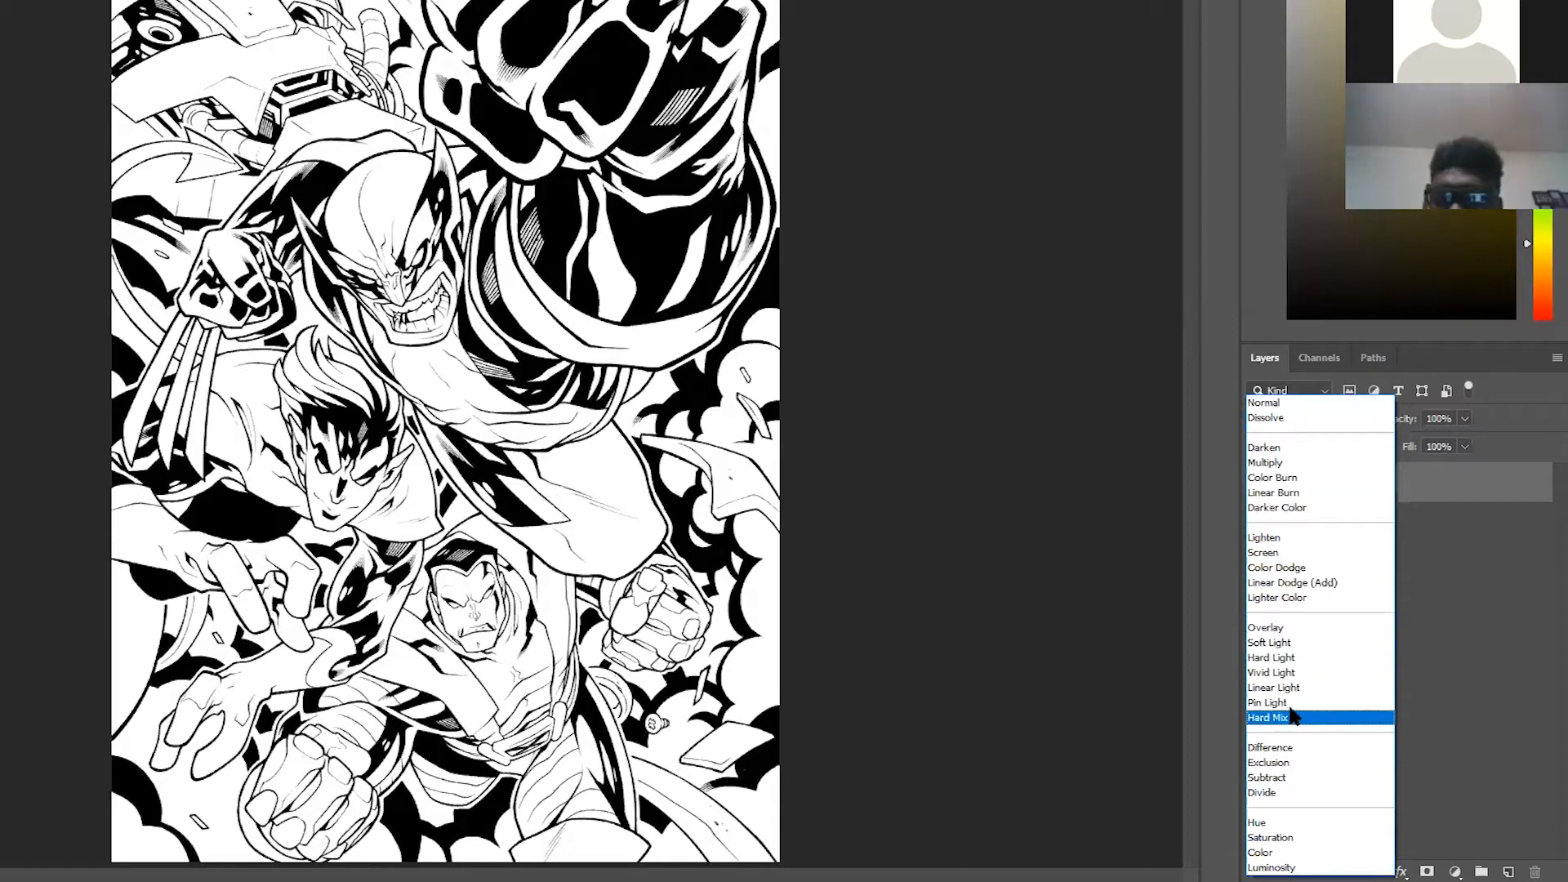
{"action": "left_click", "coordinate": [1292, 635]}
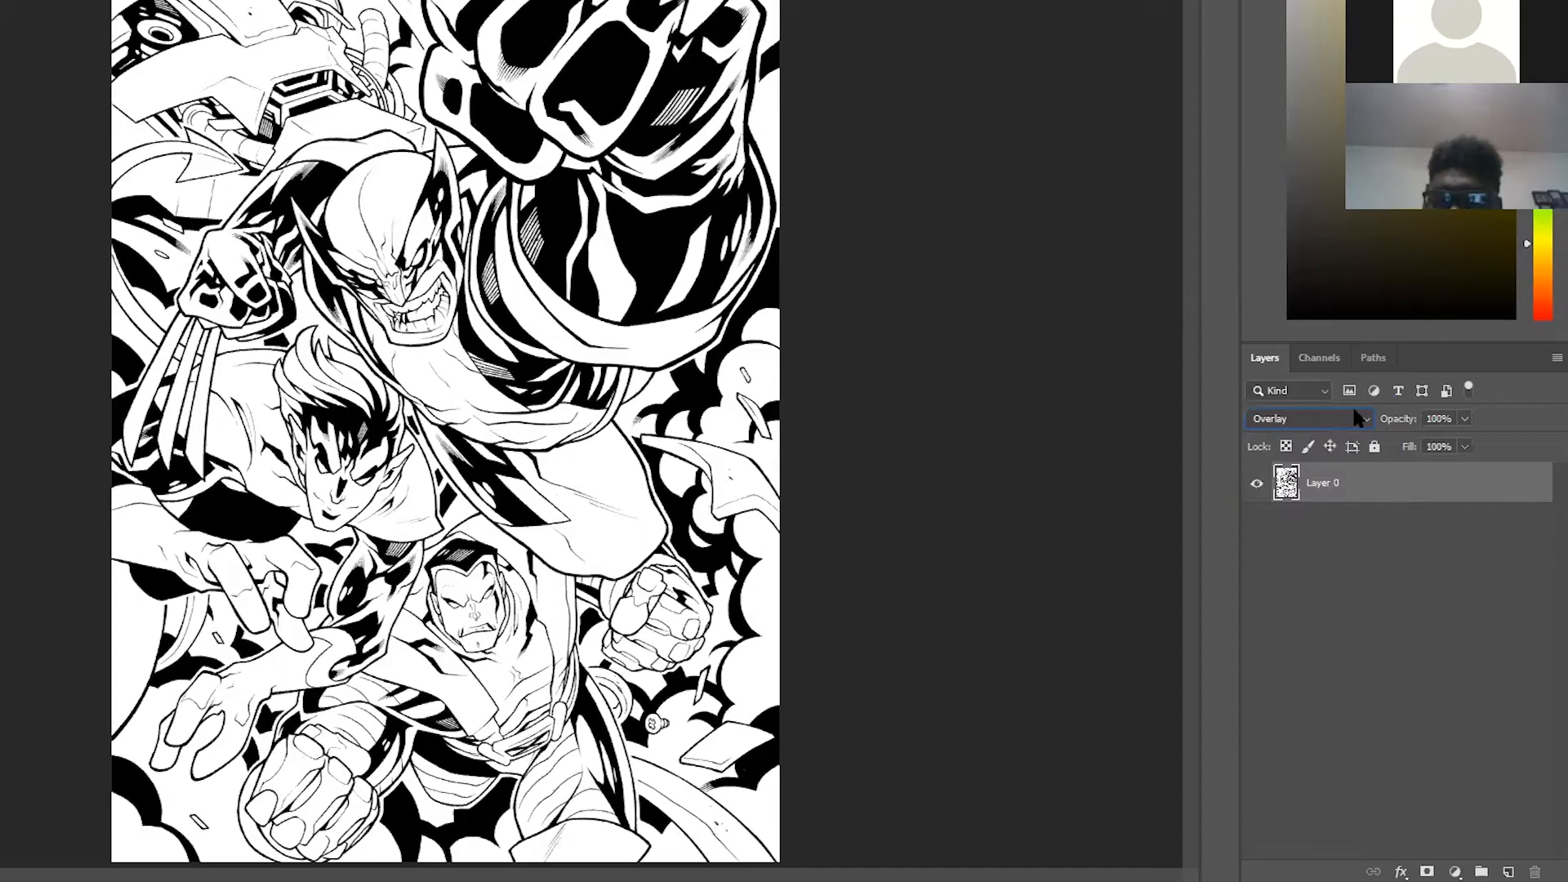
{"action": "left_click", "coordinate": [1359, 414]}
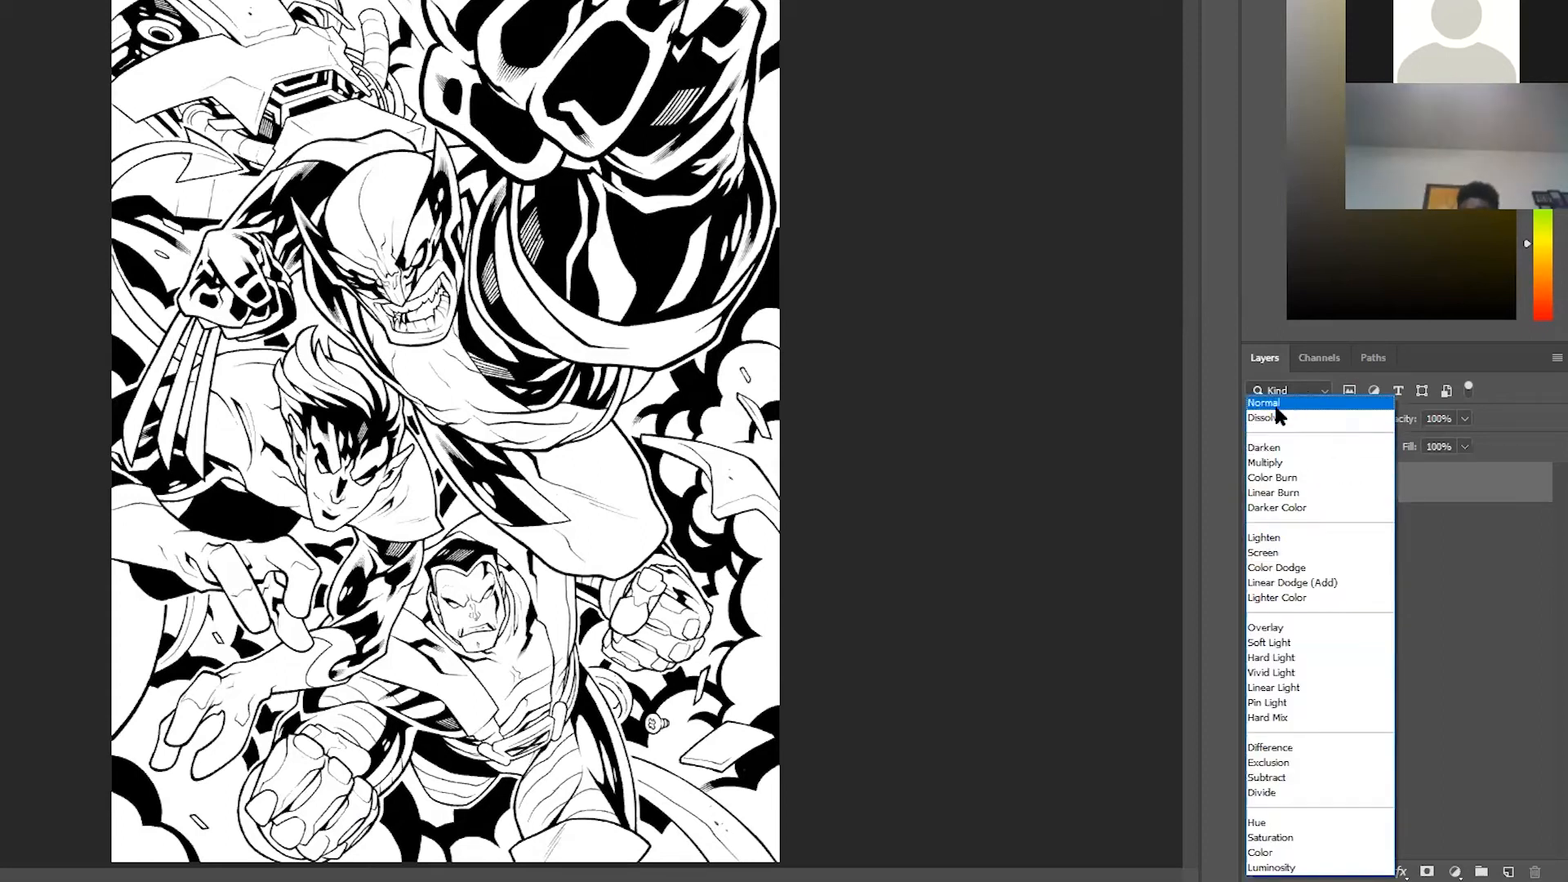
{"action": "left_click", "coordinate": [1283, 408]}
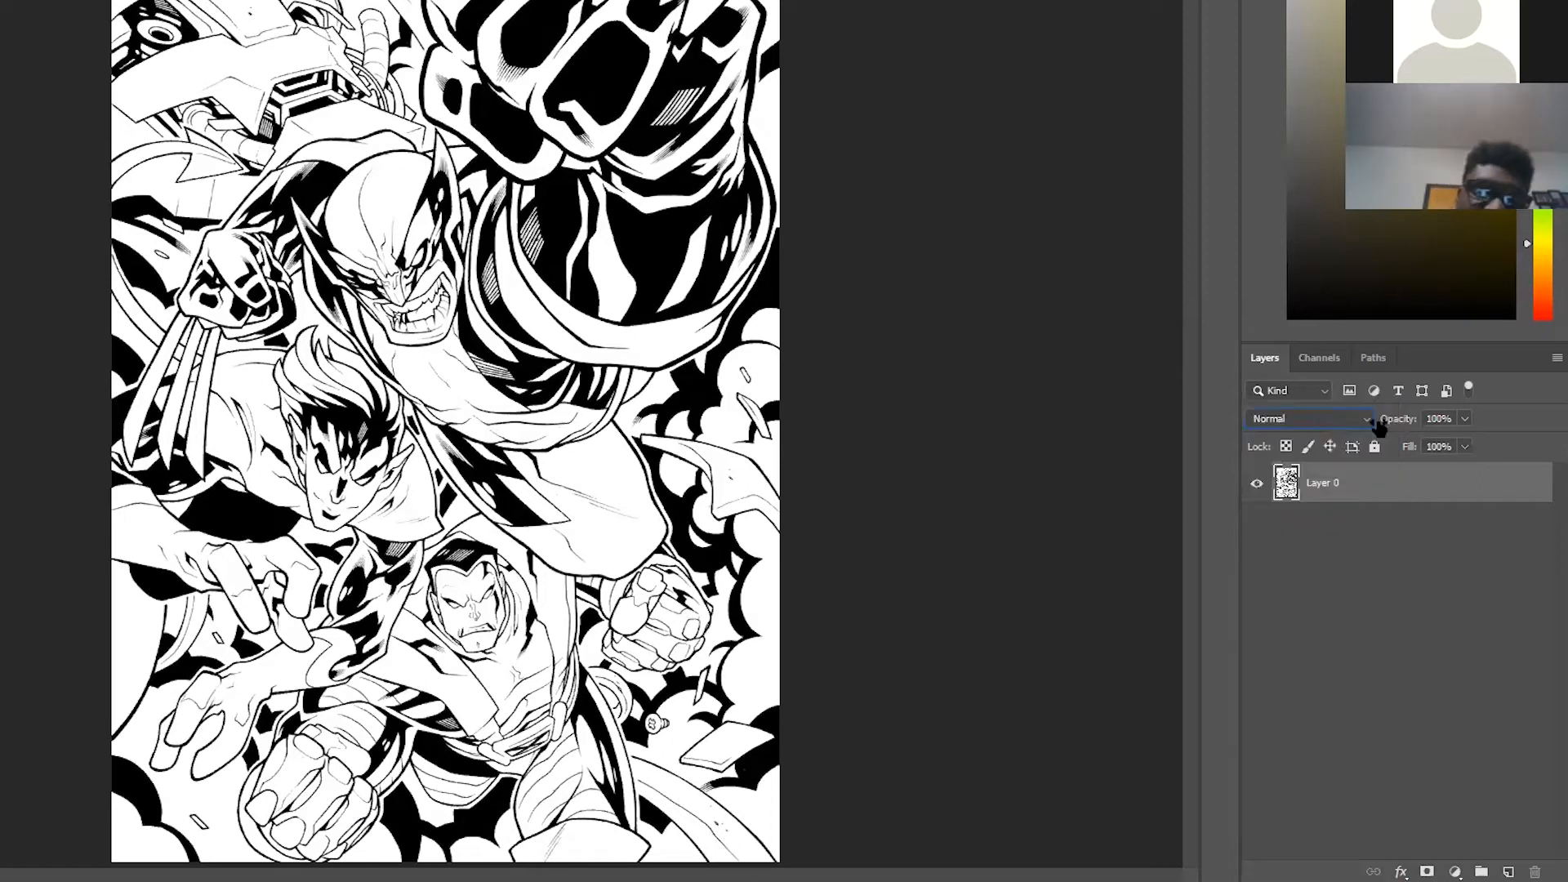
Set the ink layer's blend mode to Multiply and add a new empty layer beneath it.
{"action": "left_click", "coordinate": [1371, 423]}
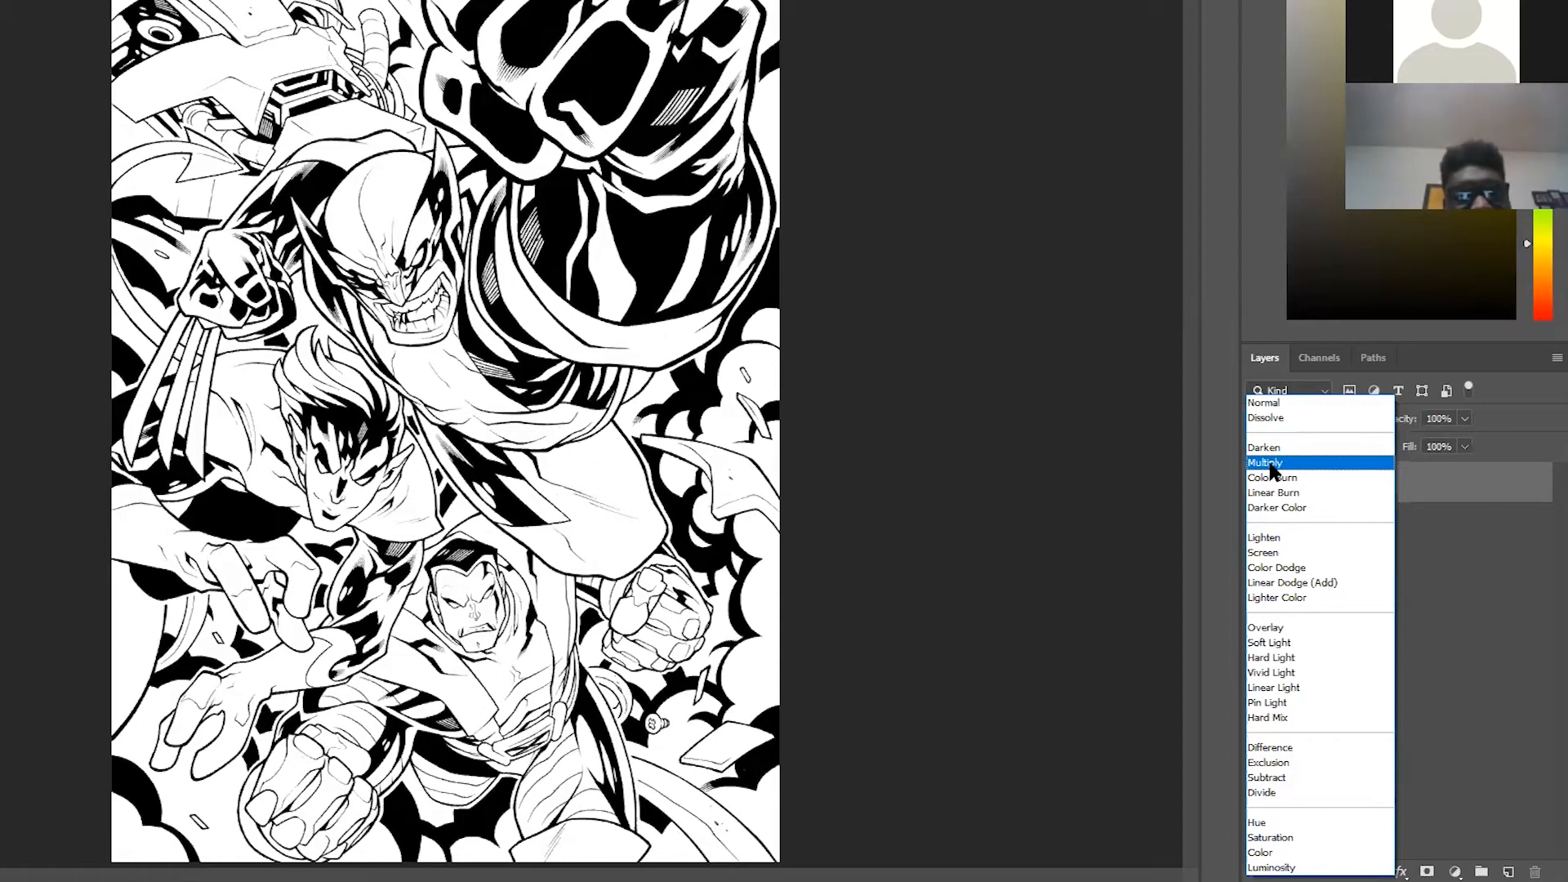
{"action": "left_click", "coordinate": [1271, 464]}
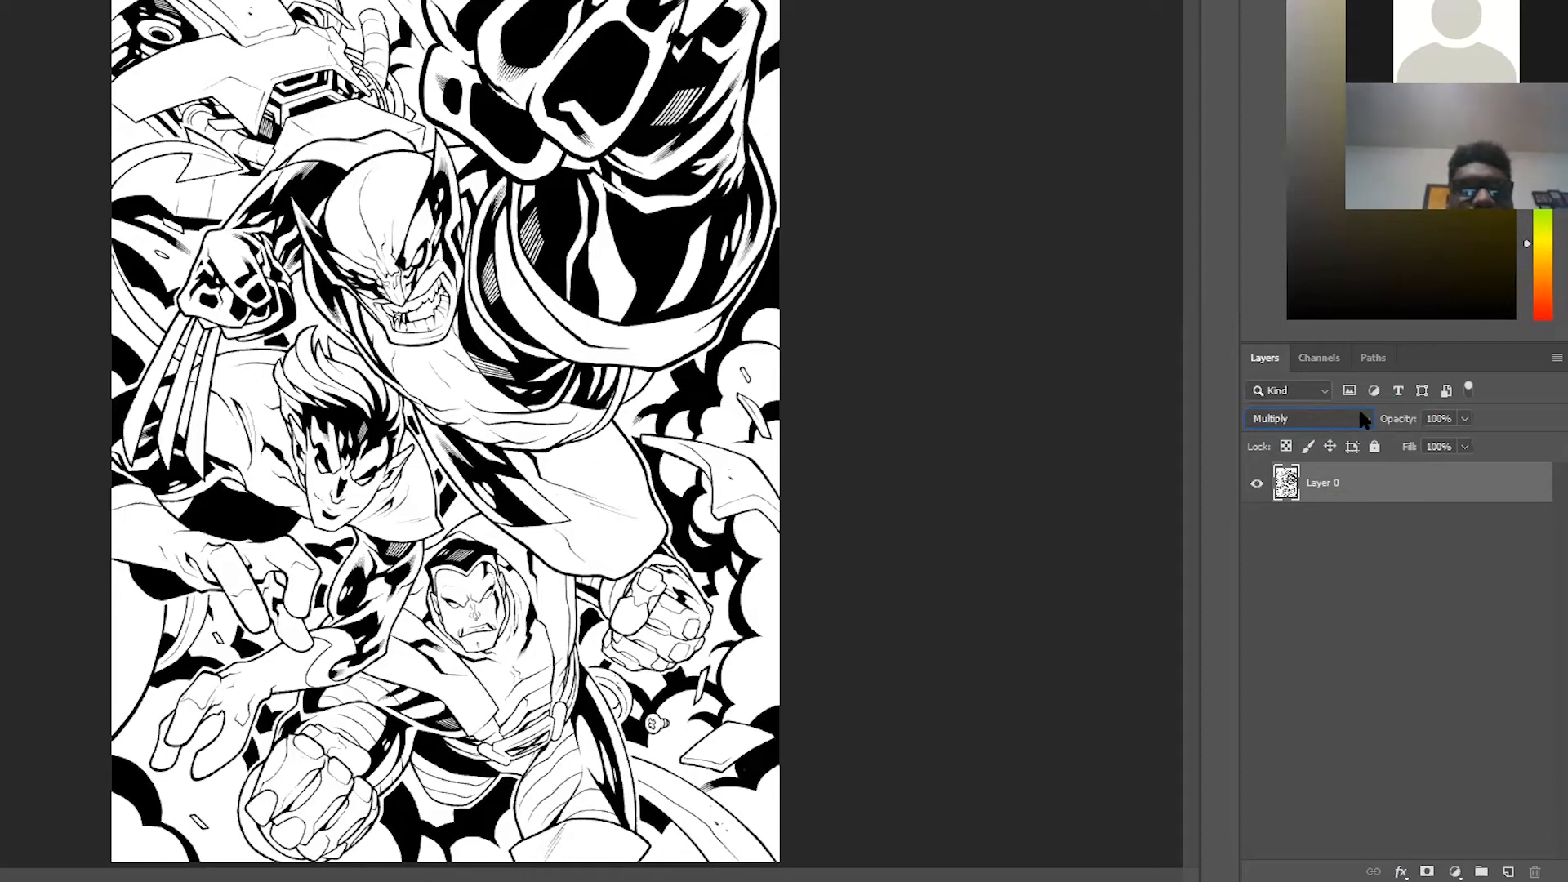
{"action": "key", "text": "ctrl+shift+alt+n"}
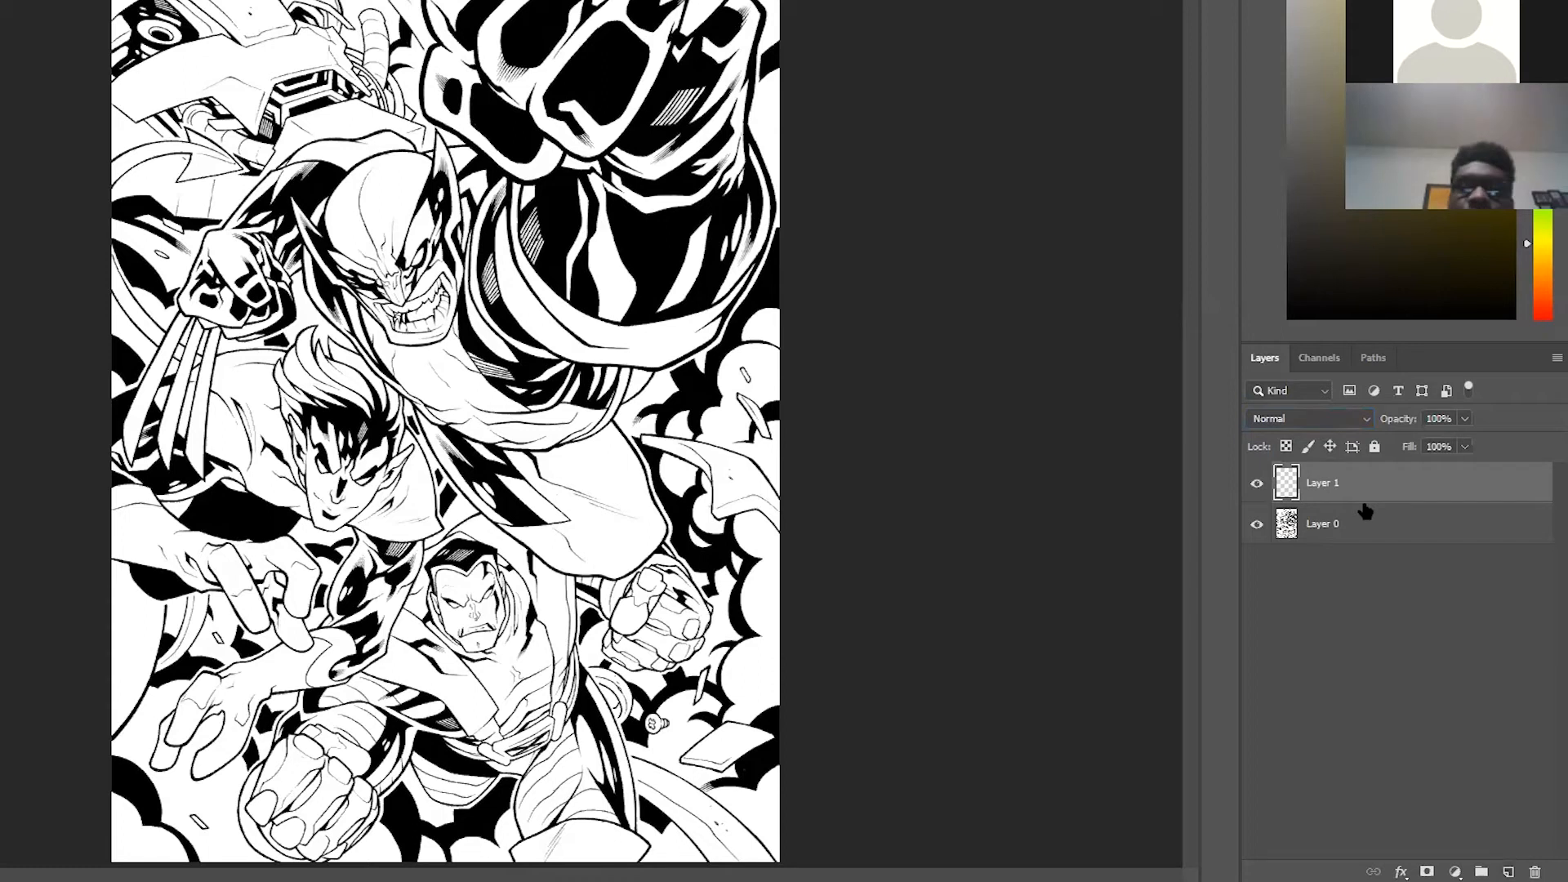
{"action": "left_click_drag", "start_coordinate": [1405, 488], "coordinate": [1404, 544]}
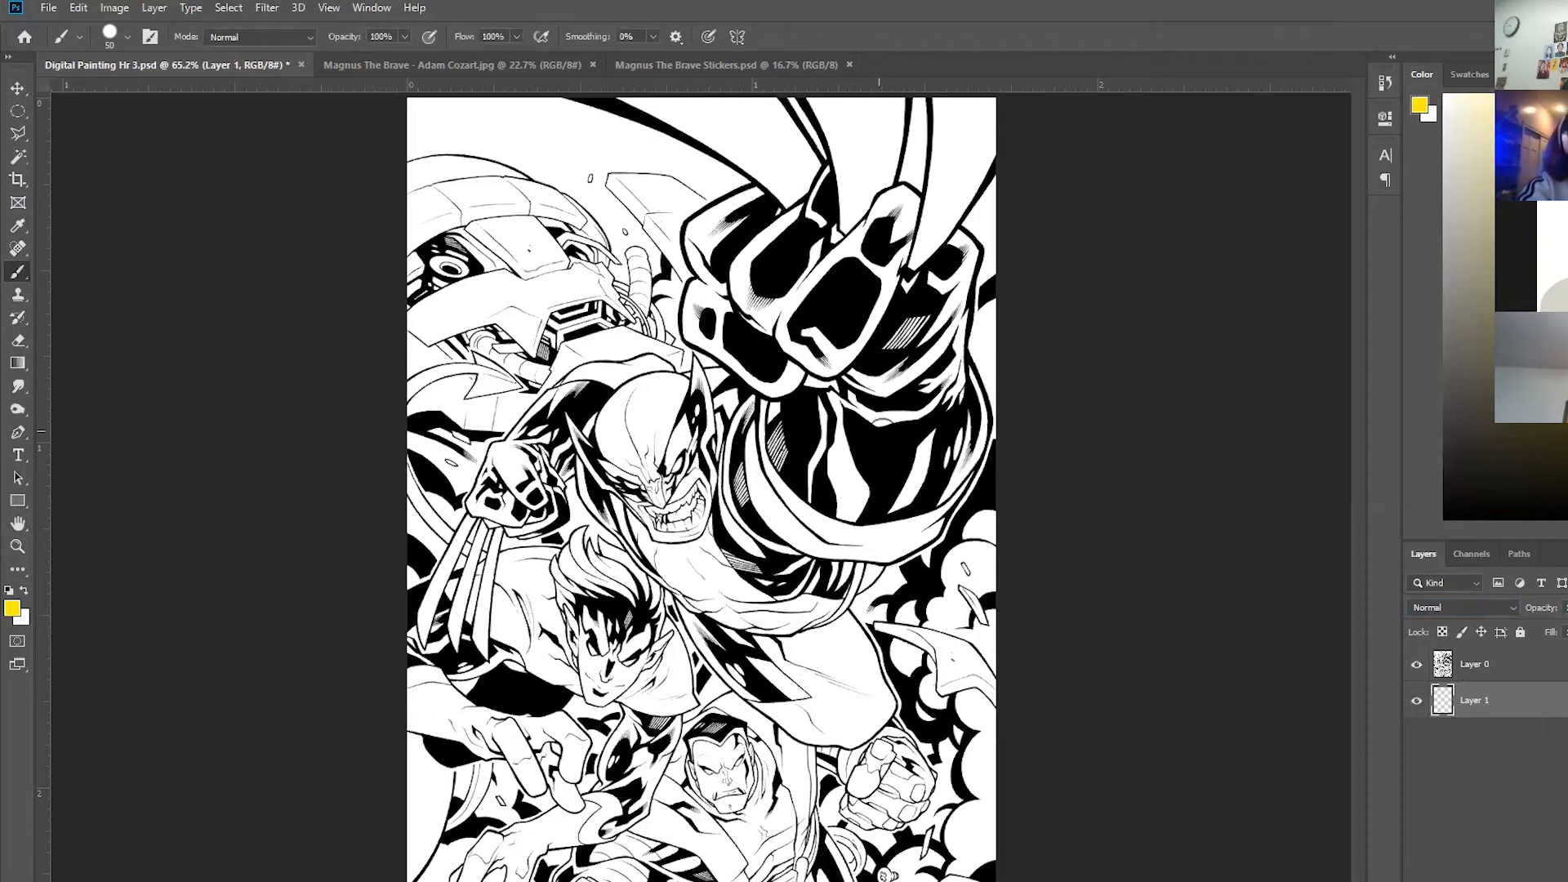
Paint yellow on the new layer over the top of the mask's forehead and the shoulder area behind it.
{"action": "scroll", "coordinate": [745, 486], "scroll_direction": "up", "scroll_amount": 5}
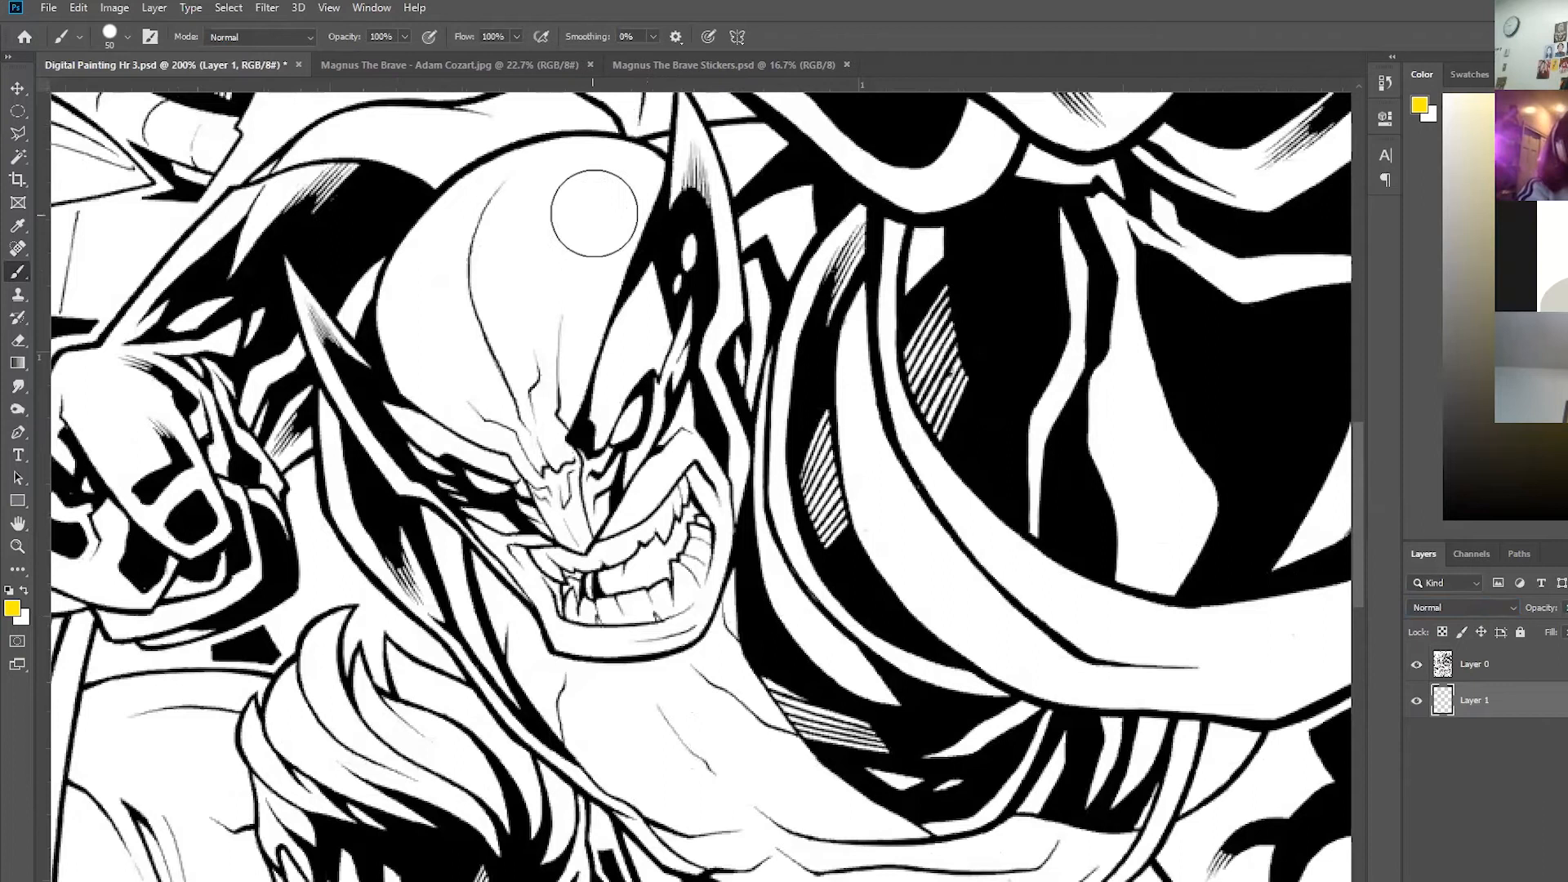
{"action": "mouse_move", "coordinate": [614, 201]}
{"action": "left_mouse_down"}
{"action": "mouse_move", "coordinate": [556, 166]}
{"action": "mouse_move", "coordinate": [473, 163]}
{"action": "mouse_move", "coordinate": [482, 204]}
{"action": "mouse_move", "coordinate": [621, 245]}
{"action": "mouse_move", "coordinate": [490, 236]}
{"action": "left_mouse_up"}
{"action": "mouse_move", "coordinate": [414, 281]}
{"action": "left_mouse_down"}
{"action": "mouse_move", "coordinate": [430, 182]}
{"action": "mouse_move", "coordinate": [306, 204]}
{"action": "mouse_move", "coordinate": [266, 232]}
{"action": "mouse_move", "coordinate": [269, 212]}
{"action": "mouse_move", "coordinate": [354, 158]}
{"action": "mouse_move", "coordinate": [454, 158]}
{"action": "mouse_move", "coordinate": [448, 187]}
{"action": "mouse_move", "coordinate": [290, 196]}
{"action": "left_mouse_up"}
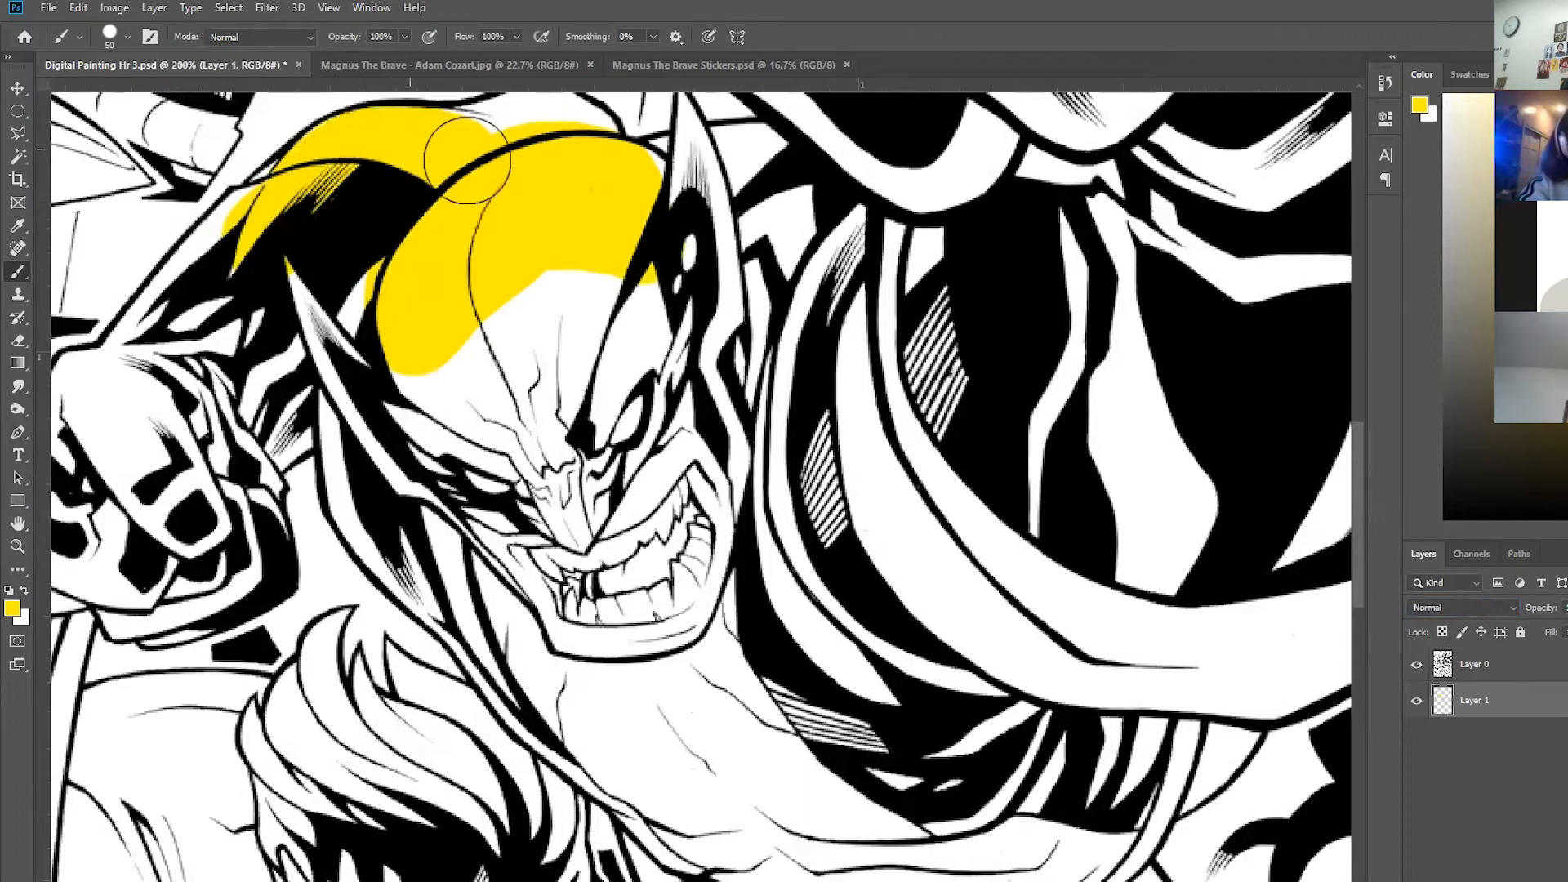
Fill the rest of the mask's forehead, the nose and the fin on the fist's side with yellow.
{"action": "scroll", "coordinate": [481, 322], "scroll_direction": "up", "scroll_amount": 2}
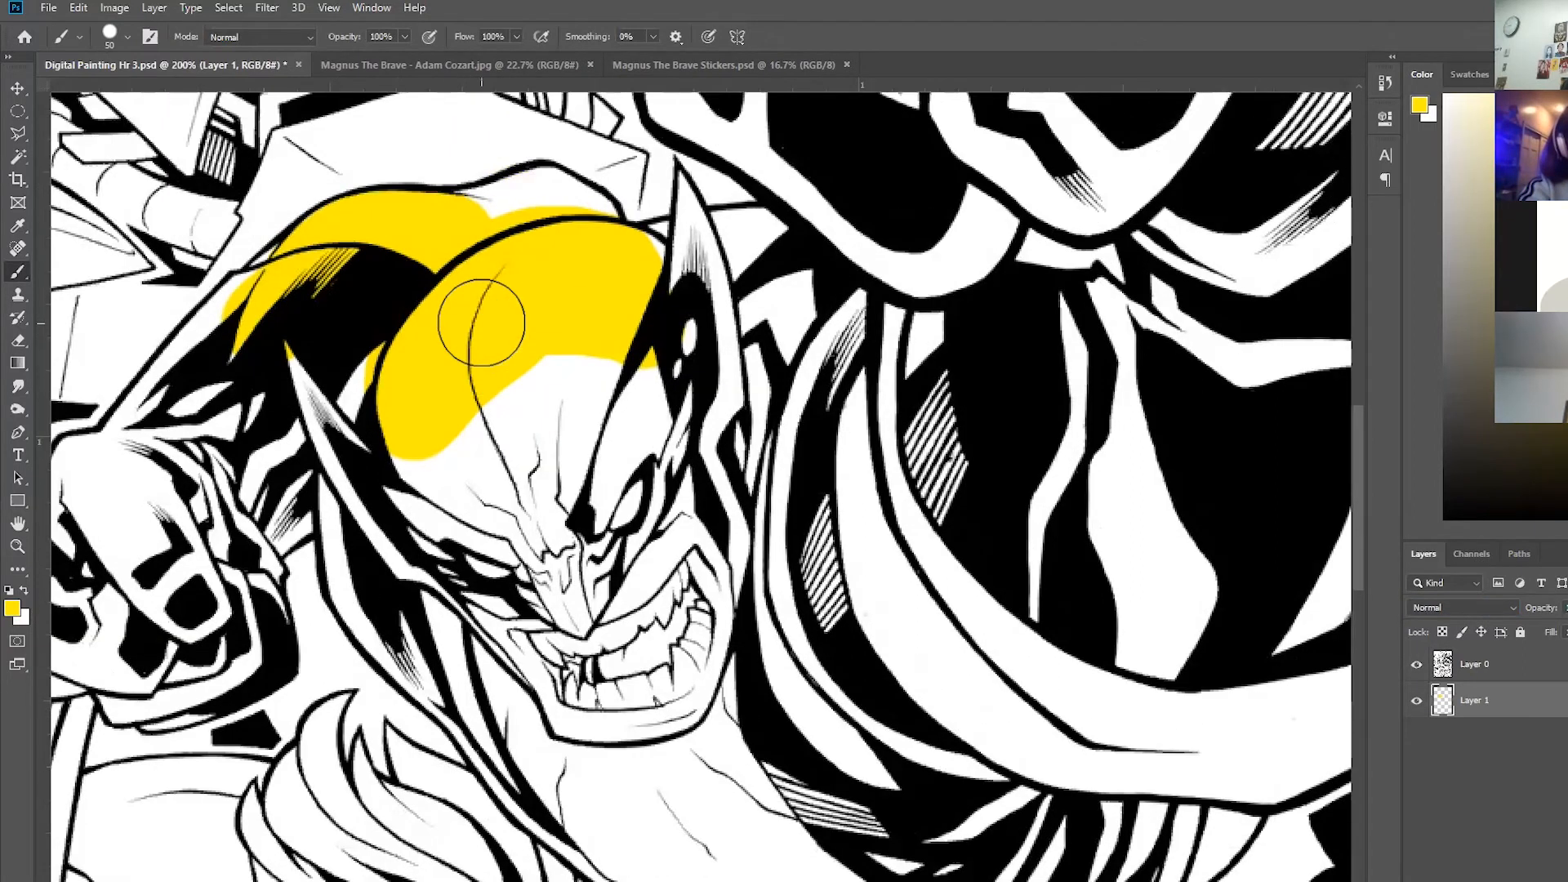
{"action": "scroll", "coordinate": [368, 262], "scroll_direction": "up", "scroll_amount": 2}
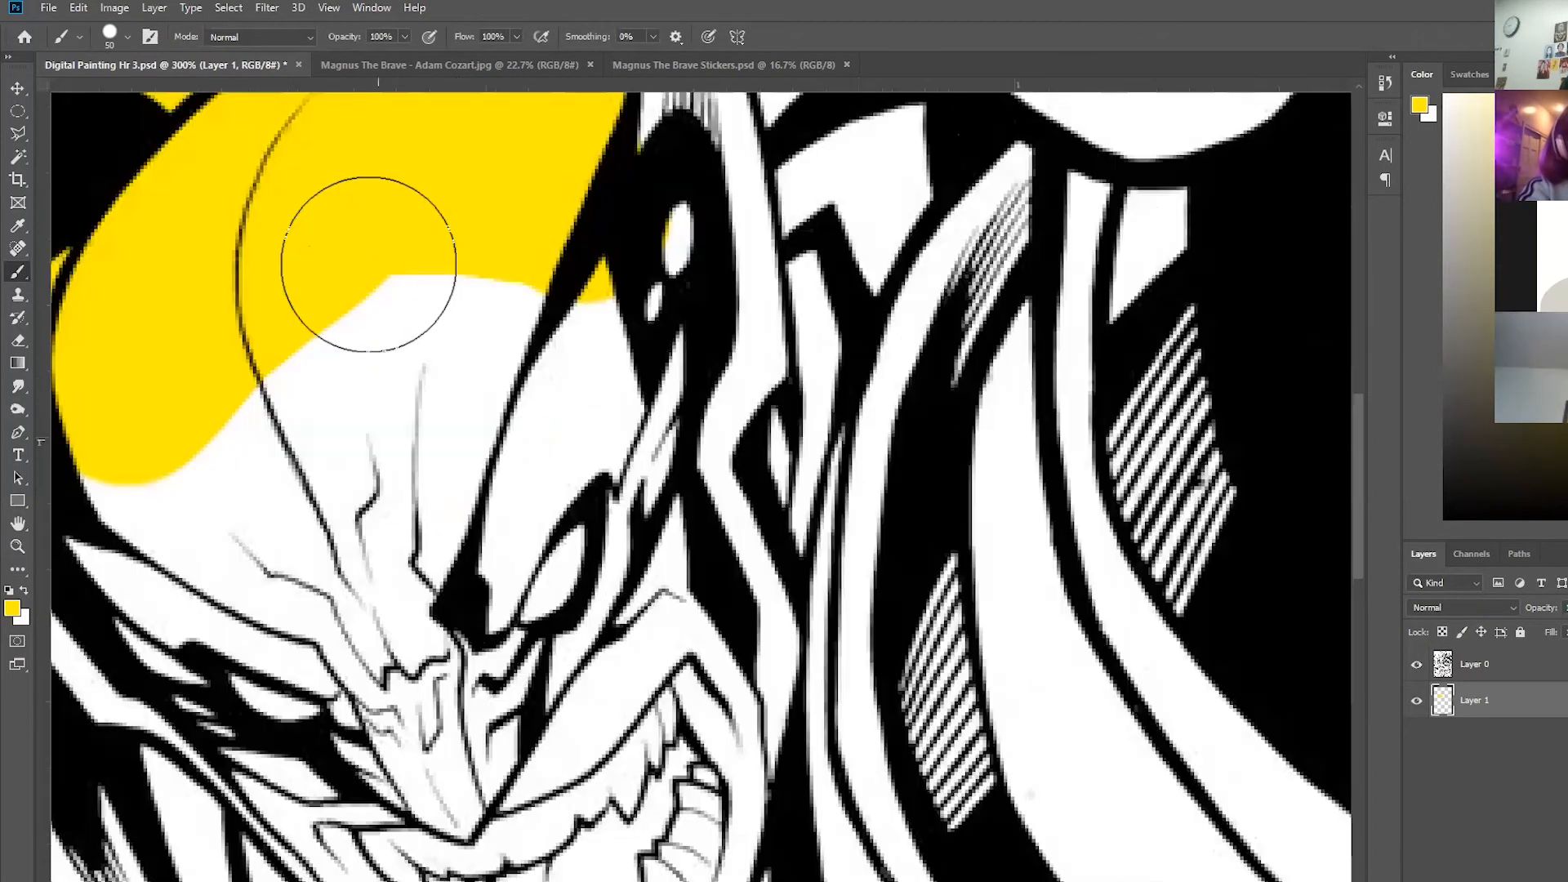
{"action": "scroll", "coordinate": [458, 370], "scroll_direction": "left", "scroll_amount": 2}
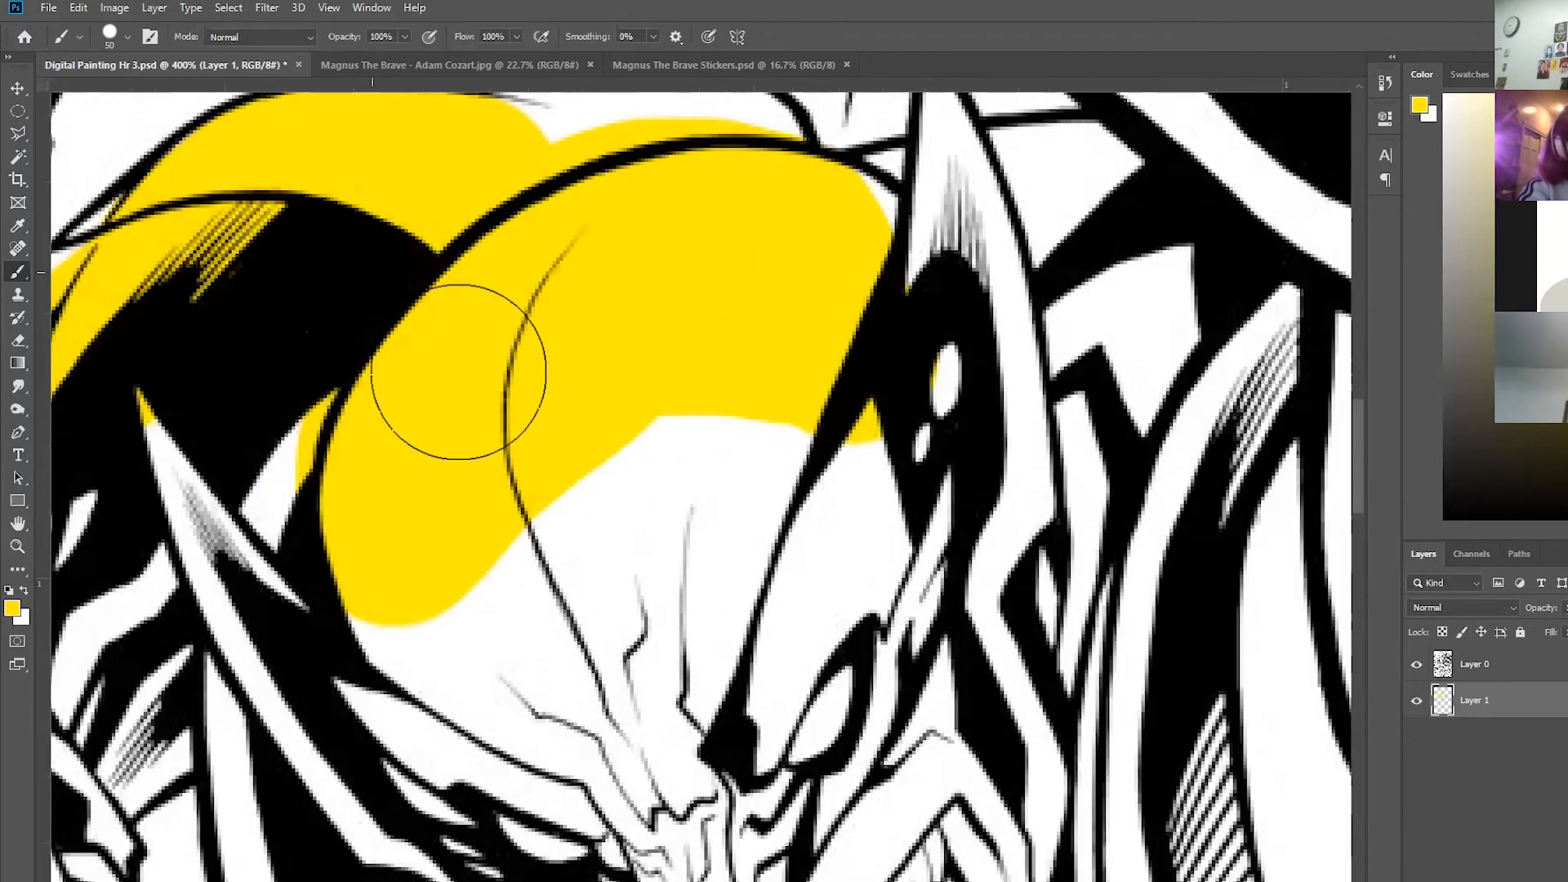
{"action": "scroll", "coordinate": [498, 409], "scroll_direction": "down", "scroll_amount": 1}
{"action": "mouse_move", "coordinate": [805, 252]}
{"action": "left_mouse_down"}
{"action": "mouse_move", "coordinate": [651, 639]}
{"action": "mouse_move", "coordinate": [539, 606]}
{"action": "mouse_move", "coordinate": [490, 571]}
{"action": "mouse_move", "coordinate": [443, 481]}
{"action": "mouse_move", "coordinate": [646, 472]}
{"action": "mouse_move", "coordinate": [579, 480]}
{"action": "mouse_move", "coordinate": [666, 576]}
{"action": "mouse_move", "coordinate": [705, 567]}
{"action": "mouse_move", "coordinate": [698, 608]}
{"action": "mouse_move", "coordinate": [794, 340]}
{"action": "mouse_move", "coordinate": [582, 443]}
{"action": "left_mouse_up"}
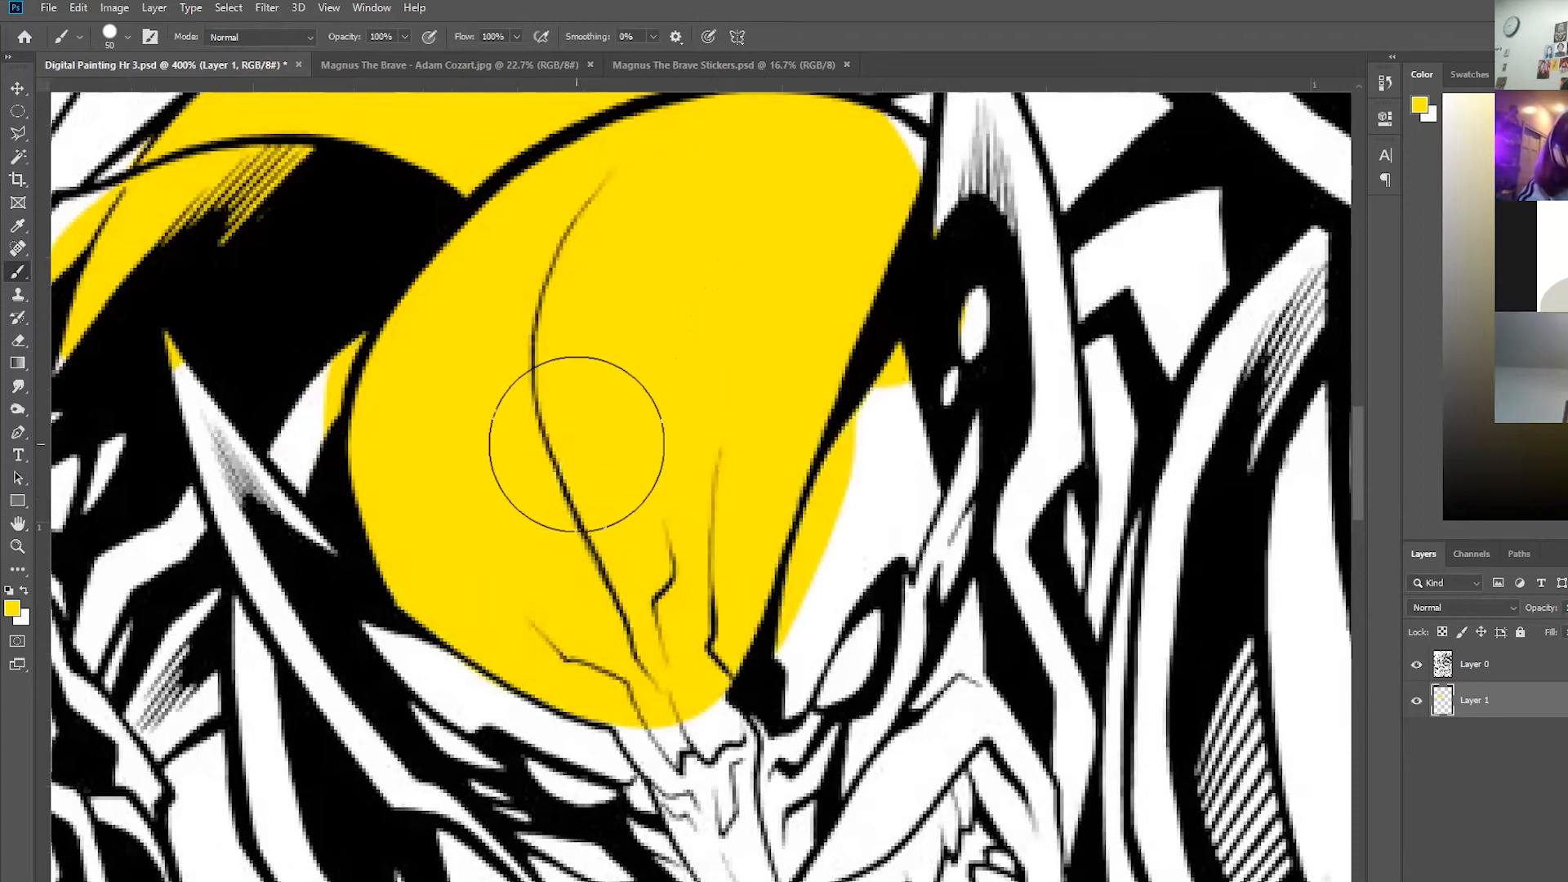
{"action": "left_click_drag", "start_coordinate": [662, 650], "coordinate": [744, 866]}
{"action": "mouse_move", "coordinate": [464, 622]}
{"action": "left_mouse_down"}
{"action": "mouse_move", "coordinate": [294, 523]}
{"action": "mouse_move", "coordinate": [378, 382]}
{"action": "mouse_move", "coordinate": [532, 490]}
{"action": "left_mouse_up"}
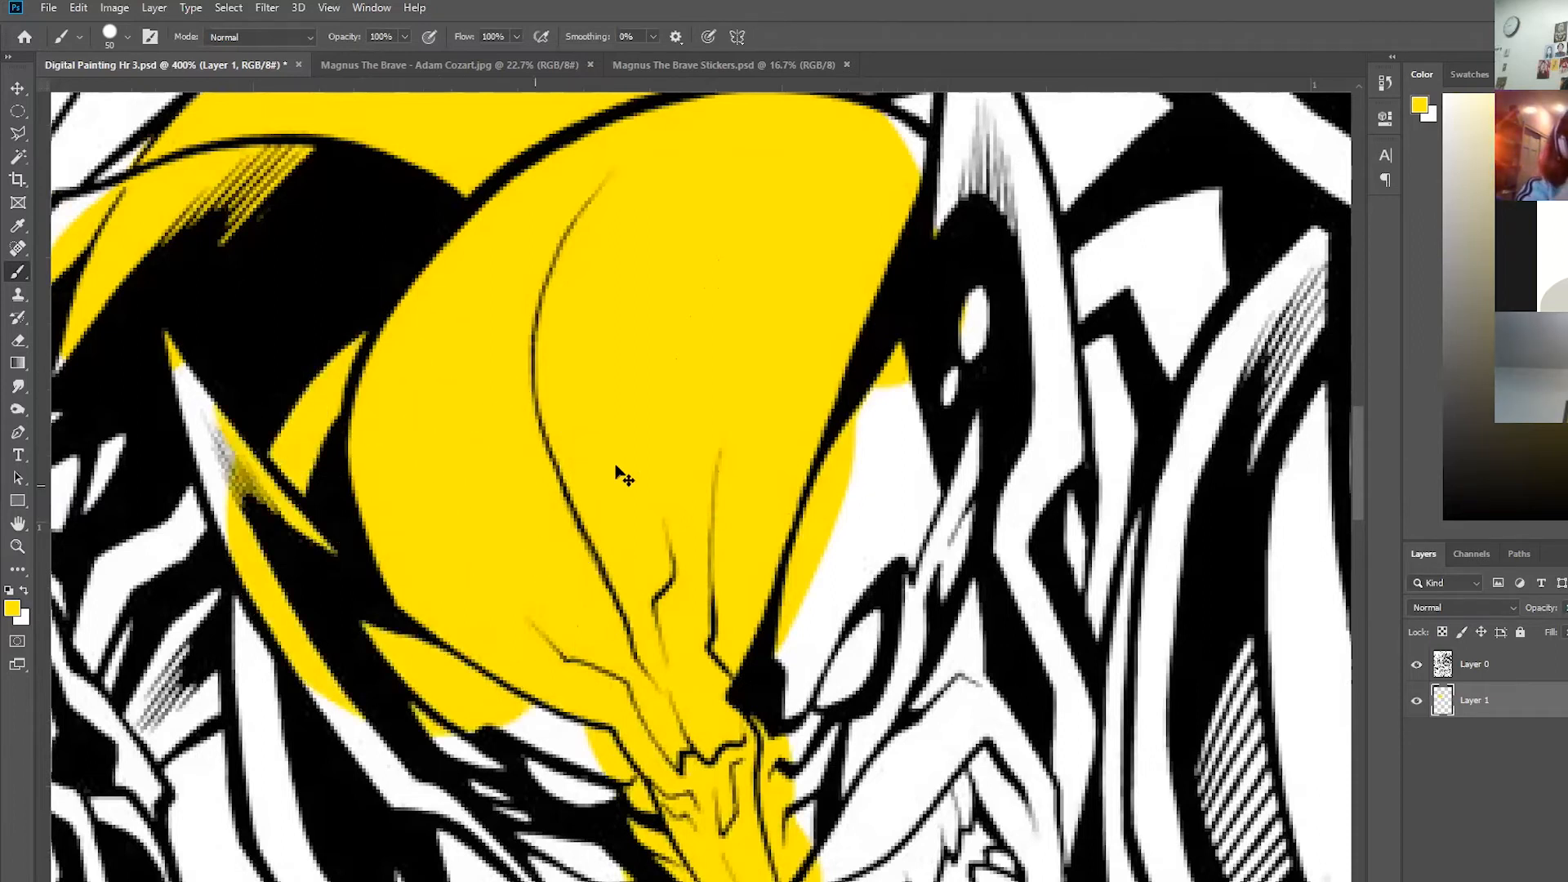
Add yellow strokes to the mask's other fin and cheek, the raised arm's shoulder and the clenched fist.
{"action": "key", "text": "ctrl+minus"}
{"action": "key", "text": "ctrl+minus"}
{"action": "mouse_move", "coordinate": [660, 316]}
{"action": "left_mouse_down"}
{"action": "mouse_move", "coordinate": [731, 329]}
{"action": "mouse_move", "coordinate": [772, 396]}
{"action": "mouse_move", "coordinate": [792, 368]}
{"action": "mouse_move", "coordinate": [848, 352]}
{"action": "mouse_move", "coordinate": [894, 343]}
{"action": "mouse_move", "coordinate": [918, 359]}
{"action": "mouse_move", "coordinate": [898, 457]}
{"action": "mouse_move", "coordinate": [946, 437]}
{"action": "mouse_move", "coordinate": [911, 502]}
{"action": "mouse_move", "coordinate": [923, 543]}
{"action": "mouse_move", "coordinate": [963, 433]}
{"action": "left_mouse_up"}
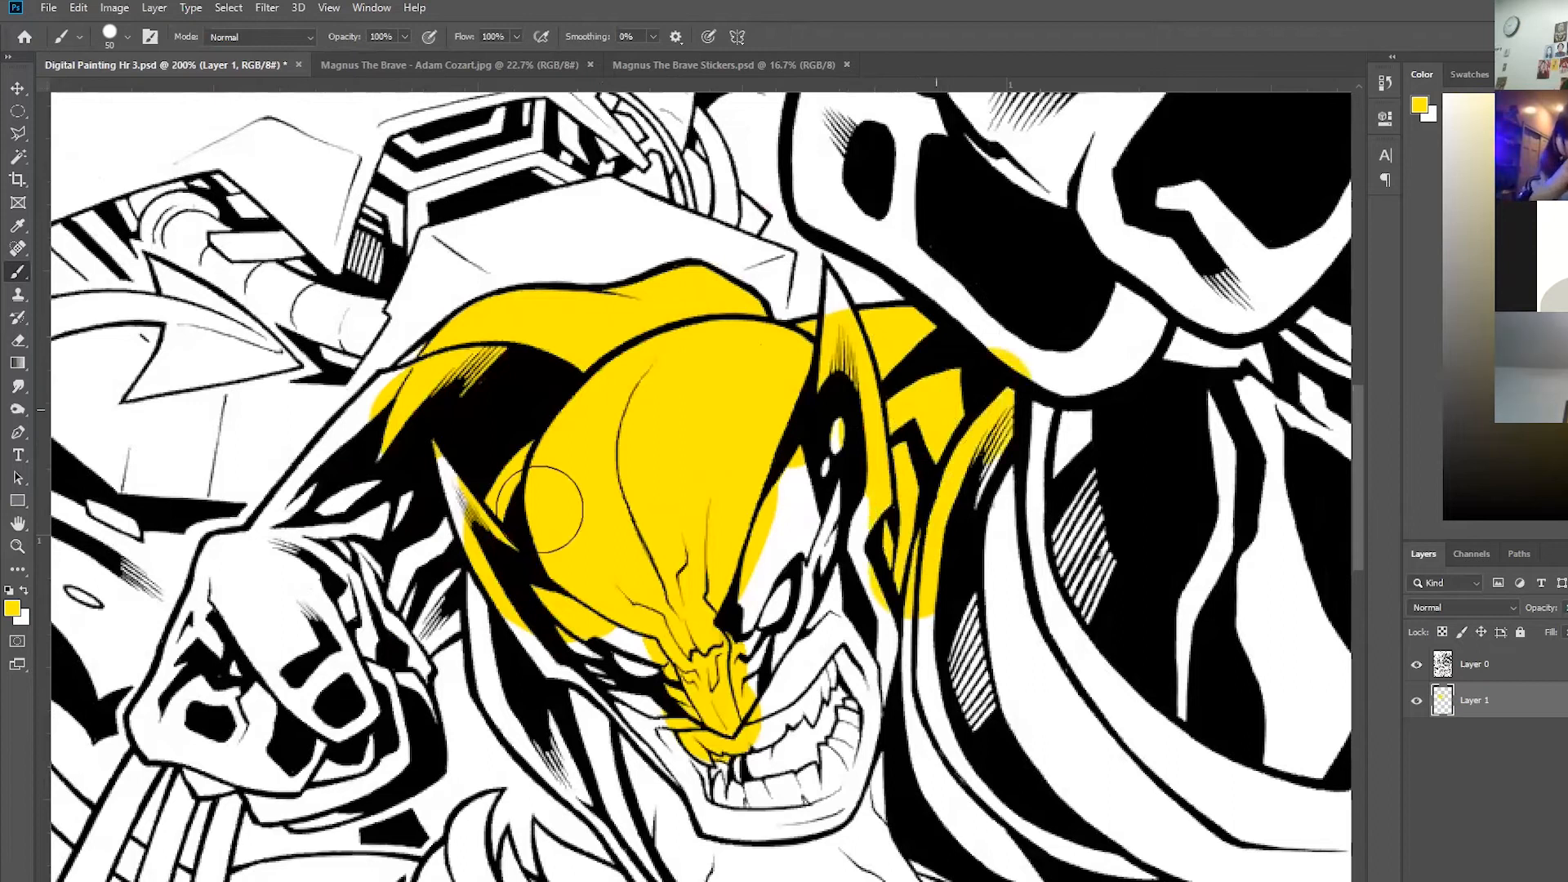
{"action": "left_click_drag", "start_coordinate": [360, 658], "coordinate": [376, 695]}
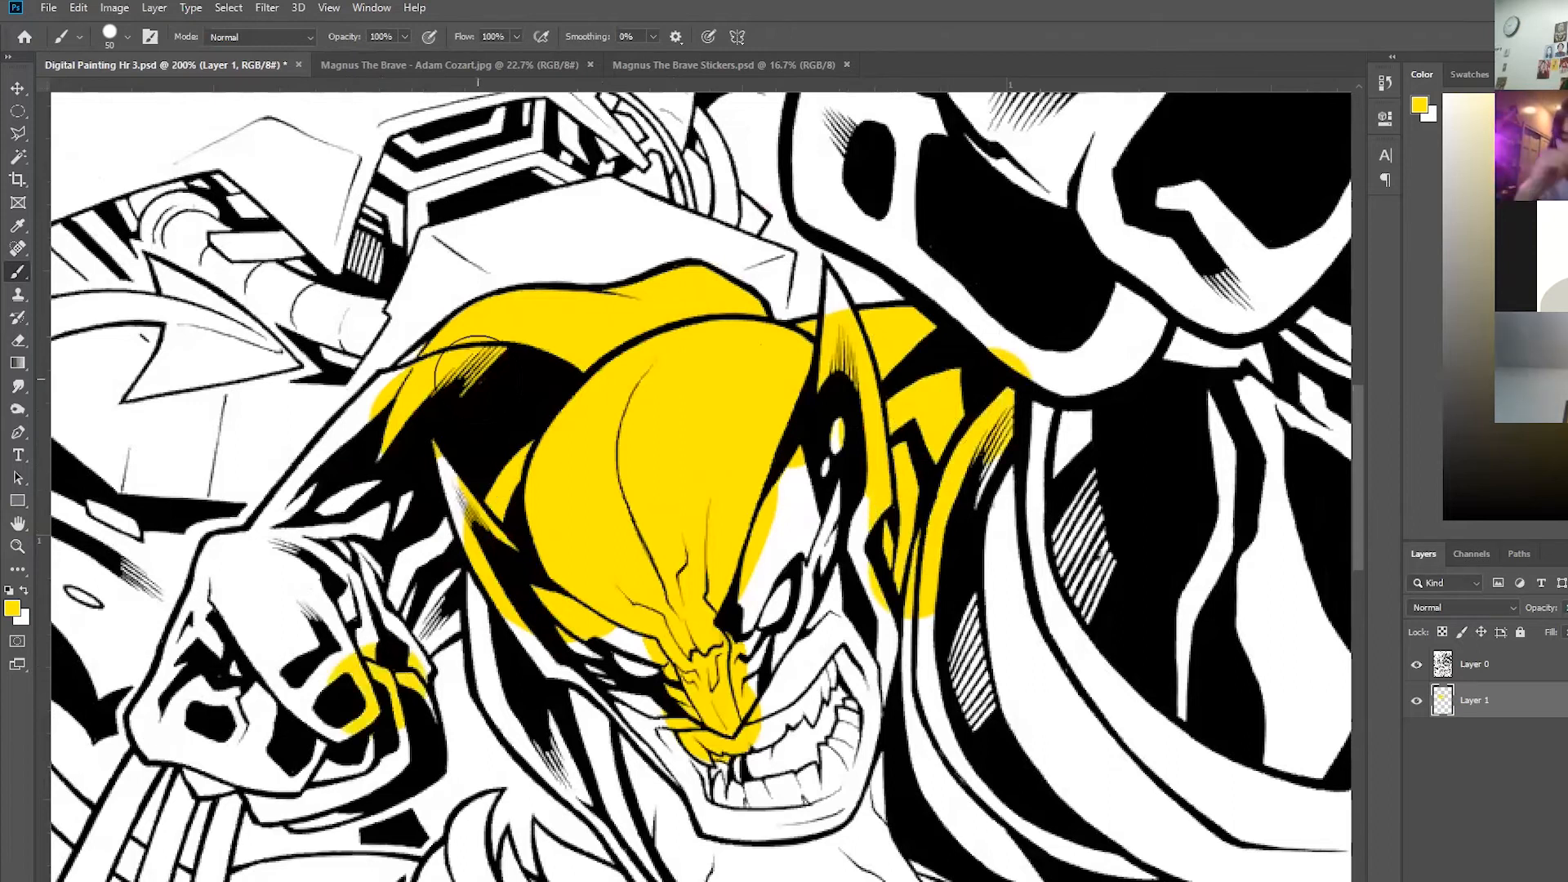
{"action": "left_click_drag", "start_coordinate": [878, 543], "coordinate": [845, 690]}
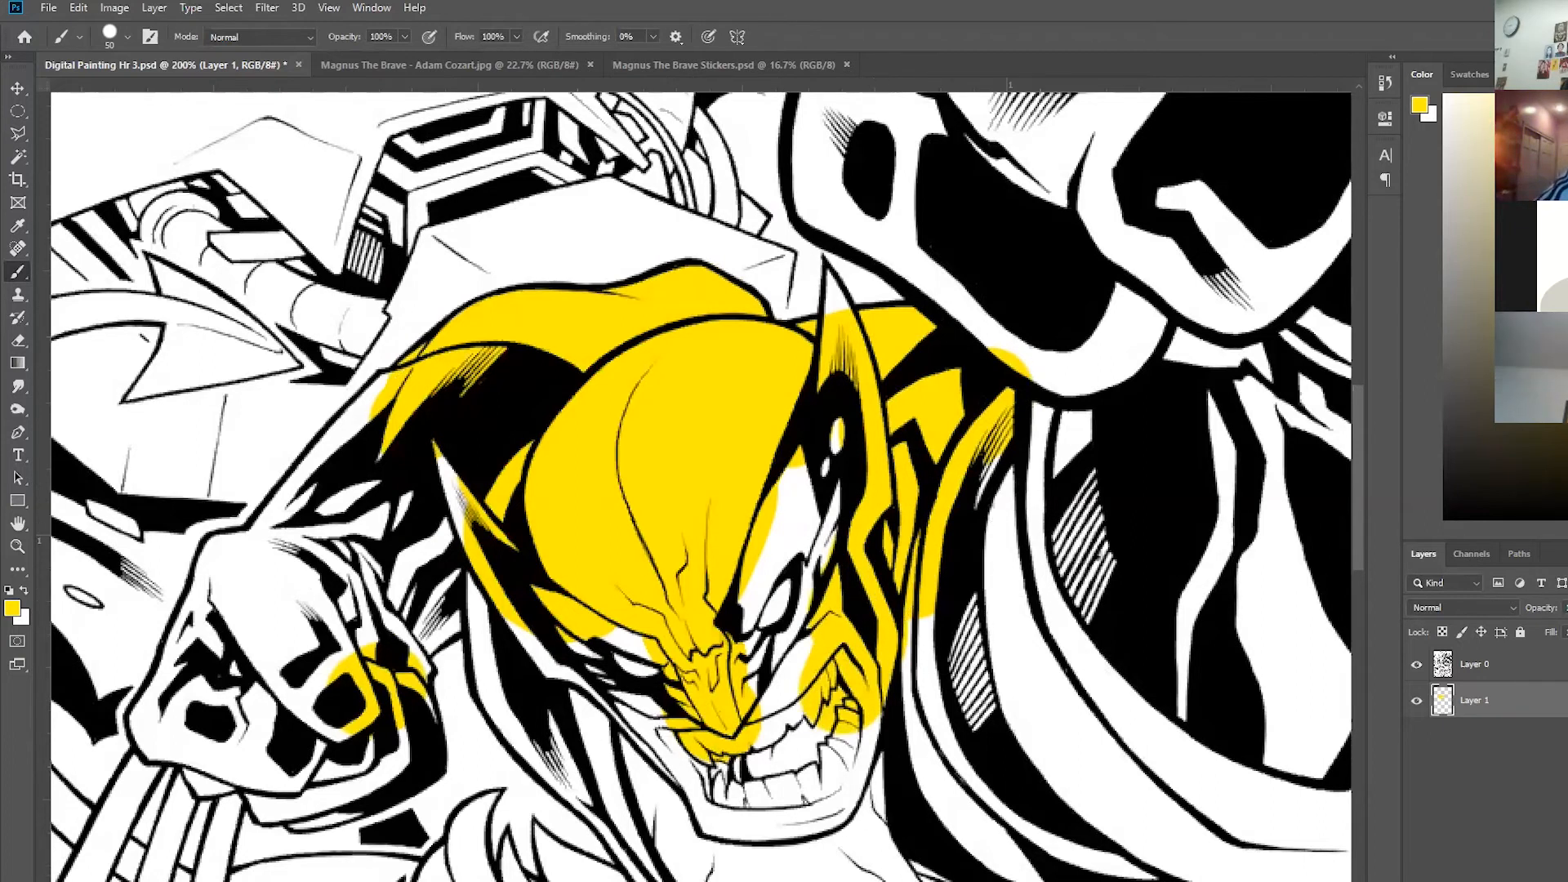
Choose a dark blue painting color and shrink the brush for the small areas around the mask's eye.
{"action": "left_click", "coordinate": [1560, 235]}
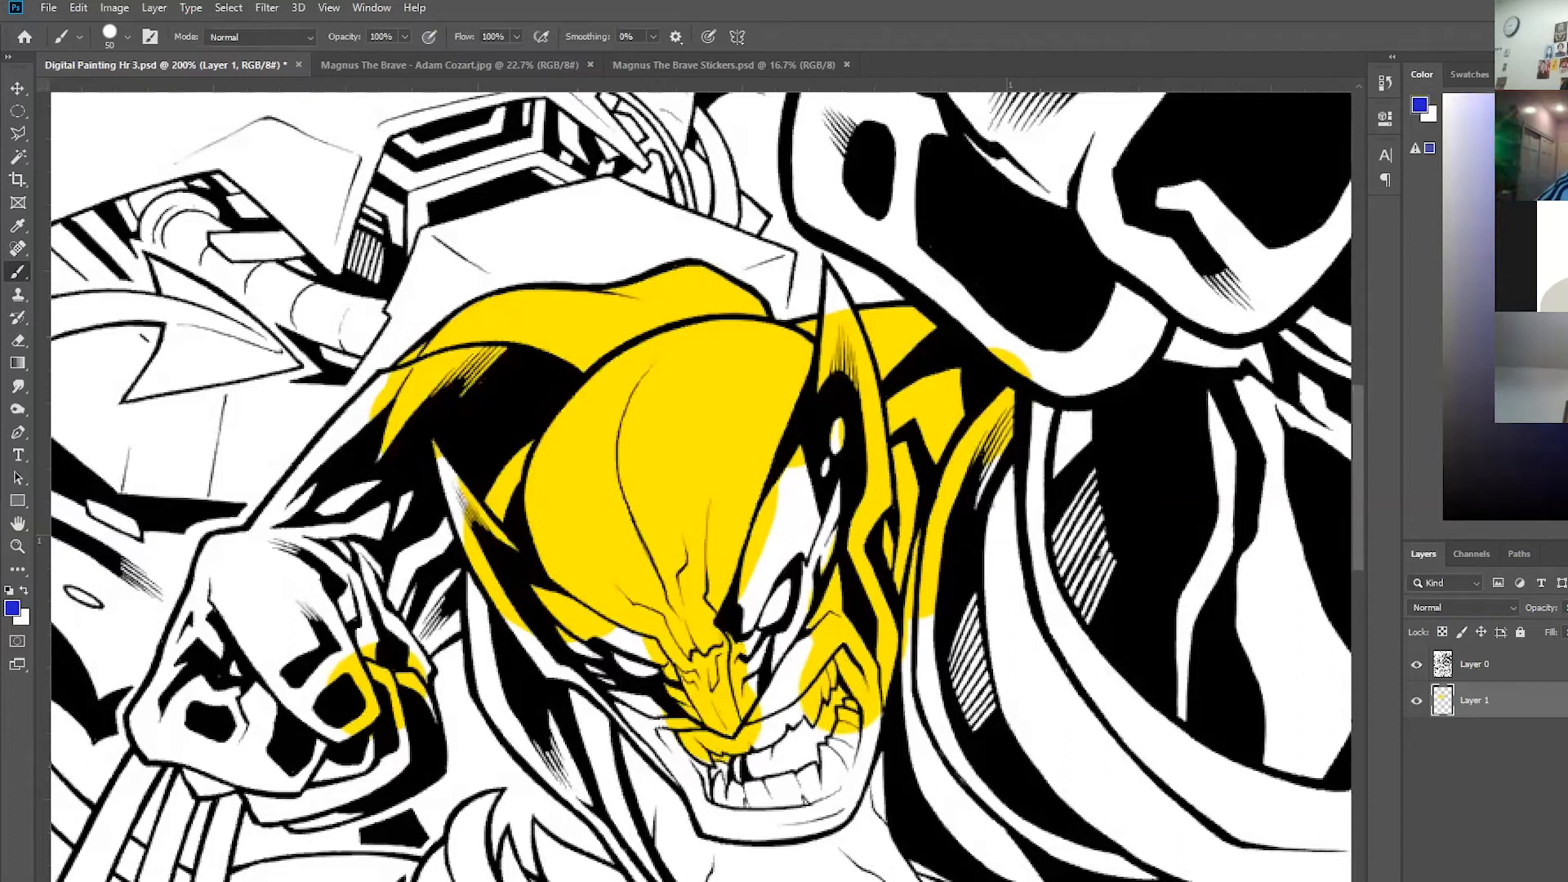
{"action": "key", "text": "bracketleft"}
{"action": "key", "text": "bracketleft"}
{"action": "key", "text": "bracketleft"}
{"action": "key", "text": "bracketleft"}
{"action": "key", "text": "bracketleft"}
{"action": "key", "text": "bracketleft"}
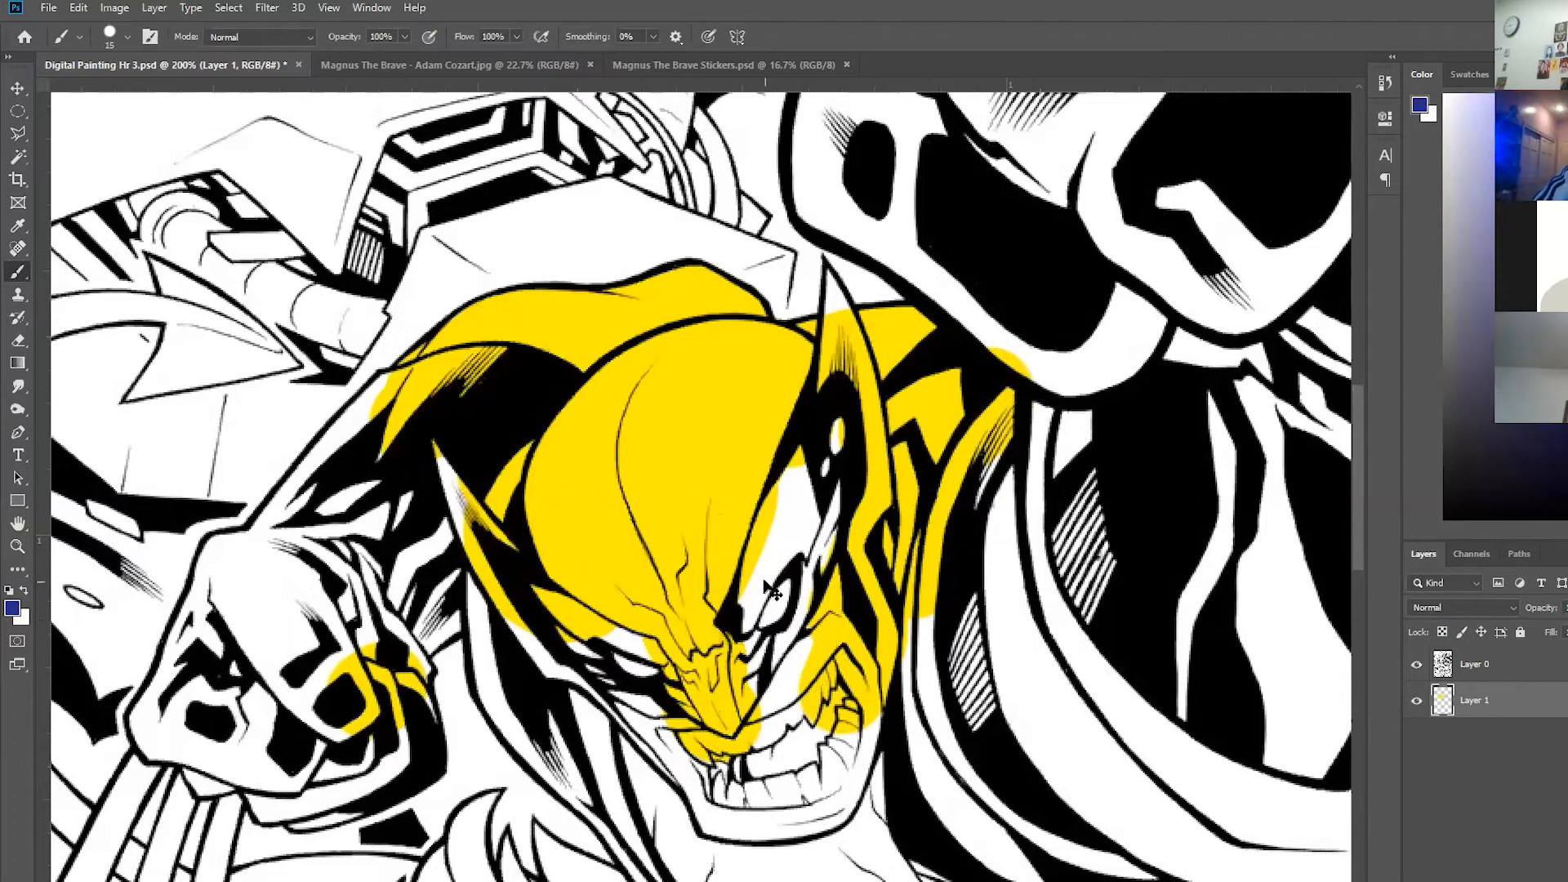
{"action": "scroll", "coordinate": [770, 588], "scroll_direction": "up", "scroll_amount": 2}
{"action": "key", "text": "bracketleft"}
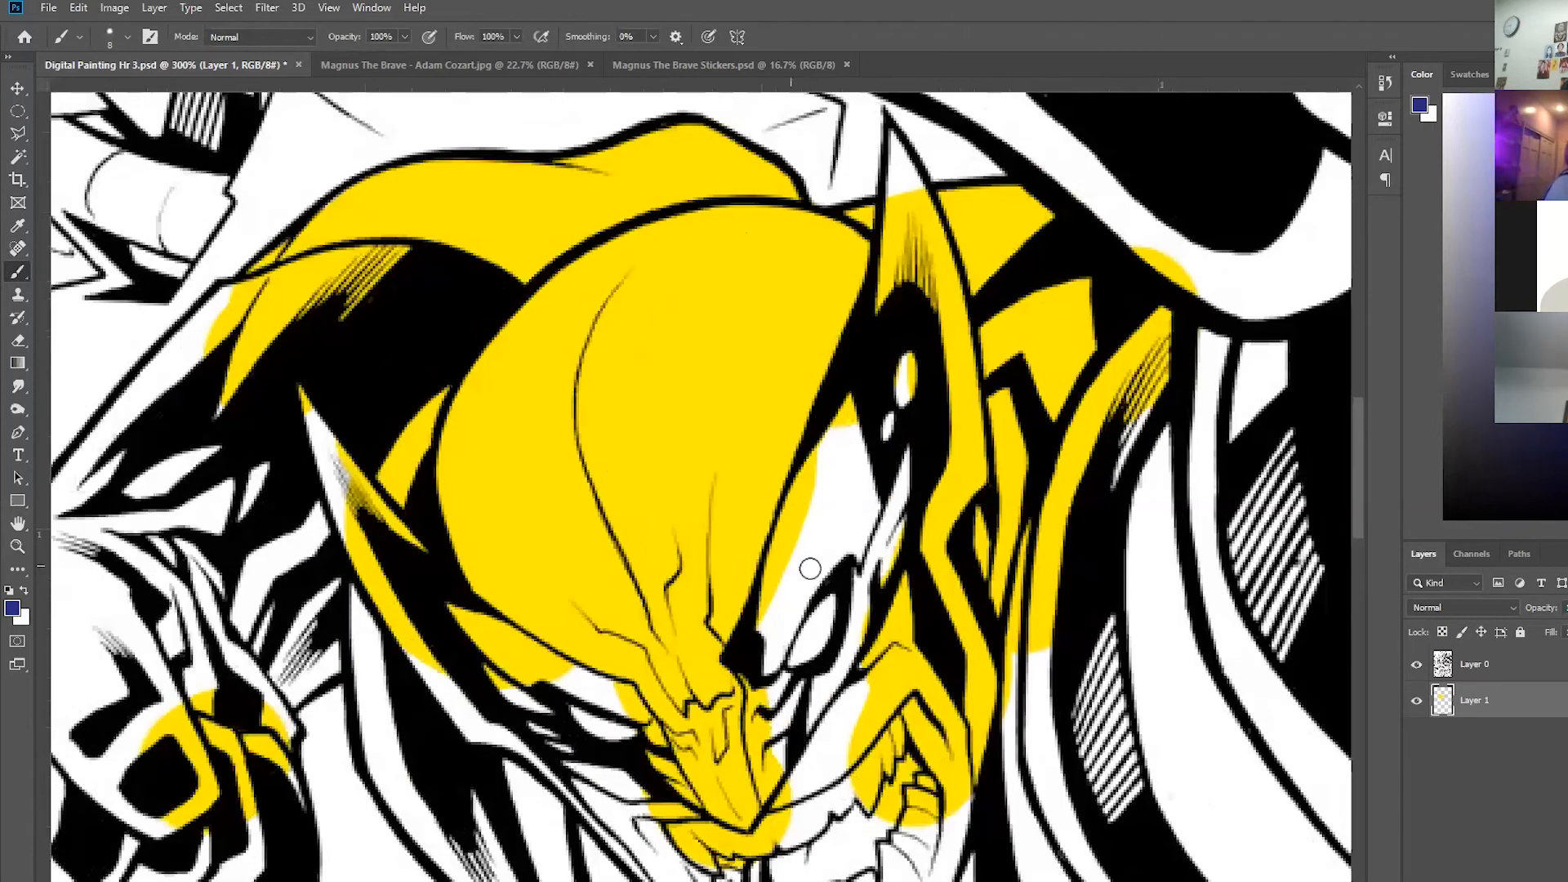
Paint the mask panel above the eye and the small openings in the fin dark blue, adjusting the brush size.
{"action": "mouse_move", "coordinate": [841, 407]}
{"action": "left_mouse_down"}
{"action": "mouse_move", "coordinate": [763, 601]}
{"action": "mouse_move", "coordinate": [762, 635]}
{"action": "mouse_move", "coordinate": [785, 637]}
{"action": "mouse_move", "coordinate": [772, 657]}
{"action": "mouse_move", "coordinate": [797, 571]}
{"action": "mouse_move", "coordinate": [846, 537]}
{"action": "mouse_move", "coordinate": [854, 513]}
{"action": "mouse_move", "coordinate": [821, 550]}
{"action": "mouse_move", "coordinate": [811, 526]}
{"action": "mouse_move", "coordinate": [846, 447]}
{"action": "mouse_move", "coordinate": [859, 500]}
{"action": "mouse_move", "coordinate": [907, 371]}
{"action": "left_mouse_up"}
{"action": "key", "text": "bracketright"}
{"action": "key", "text": "bracketright"}
{"action": "key", "text": "bracketright"}
{"action": "key", "text": "bracketright"}
{"action": "key", "text": "bracketleft"}
{"action": "key", "text": "bracketleft"}
{"action": "key", "text": "bracketleft"}
{"action": "key", "text": "bracketleft"}
{"action": "key", "text": "bracketright"}
{"action": "key", "text": "bracketright"}
{"action": "key", "text": "bracketright"}
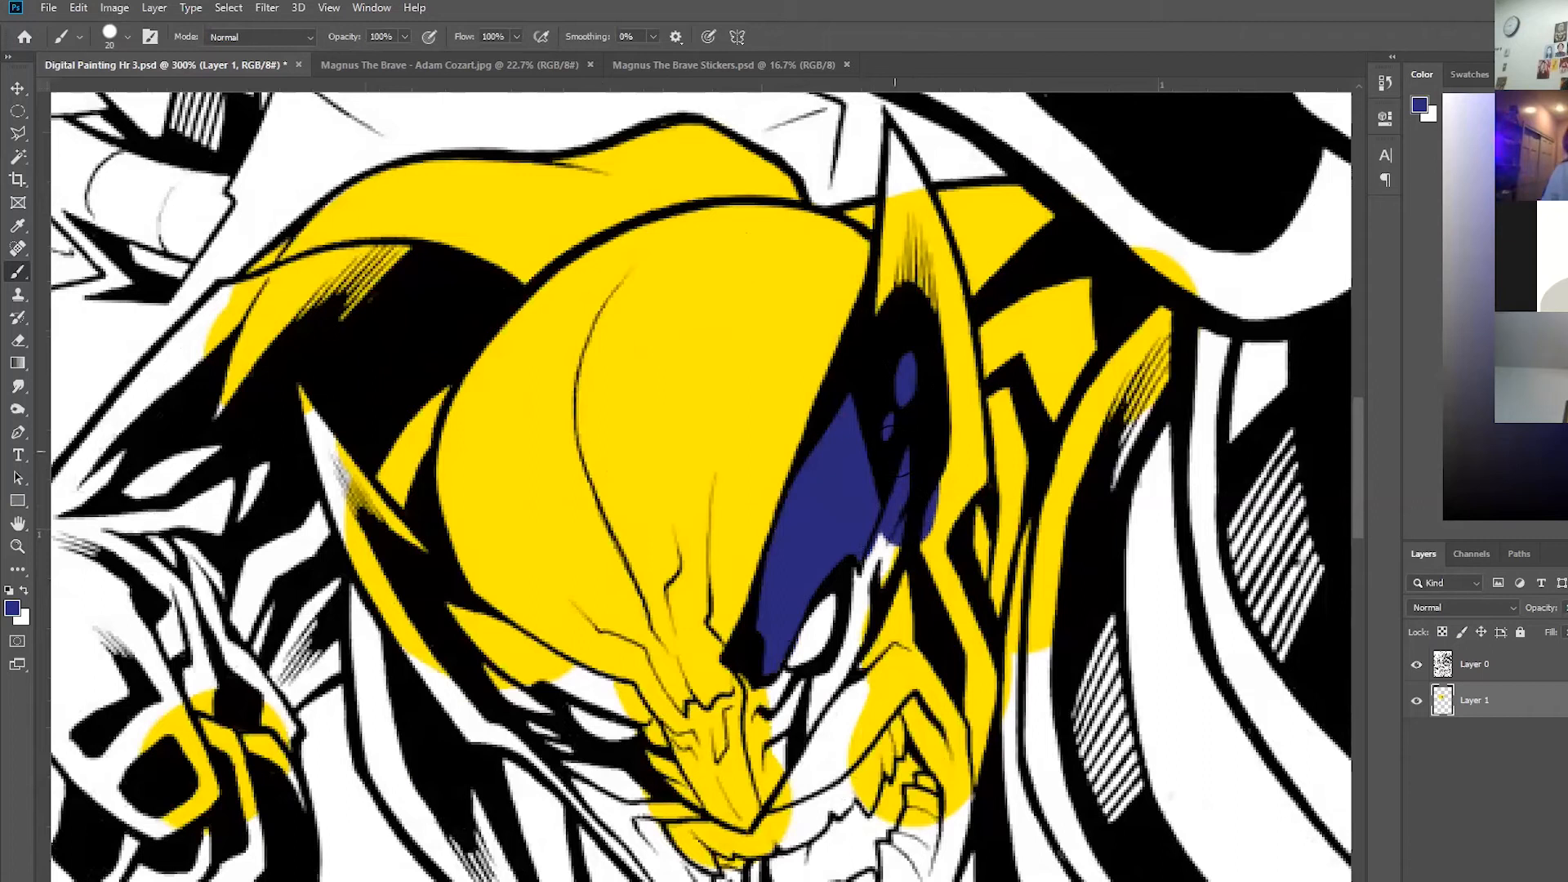
Undo the last blue strokes, repaint the panel above the eye with a 10 px brush, and check it by toggling the inks.
{"action": "key", "text": "ctrl+z"}
{"action": "key", "text": "ctrl+z"}
{"action": "key", "text": "ctrl+z"}
{"action": "mouse_move", "coordinate": [883, 467]}
{"action": "left_mouse_down"}
{"action": "mouse_move", "coordinate": [905, 380]}
{"action": "mouse_move", "coordinate": [858, 427]}
{"action": "mouse_move", "coordinate": [815, 529]}
{"action": "left_mouse_up"}
{"action": "key", "text": "bracketleft"}
{"action": "key", "text": "bracketleft"}
{"action": "mouse_move", "coordinate": [779, 627]}
{"action": "left_mouse_down"}
{"action": "mouse_move", "coordinate": [799, 547]}
{"action": "mouse_move", "coordinate": [798, 585]}
{"action": "mouse_move", "coordinate": [858, 539]}
{"action": "left_mouse_up"}
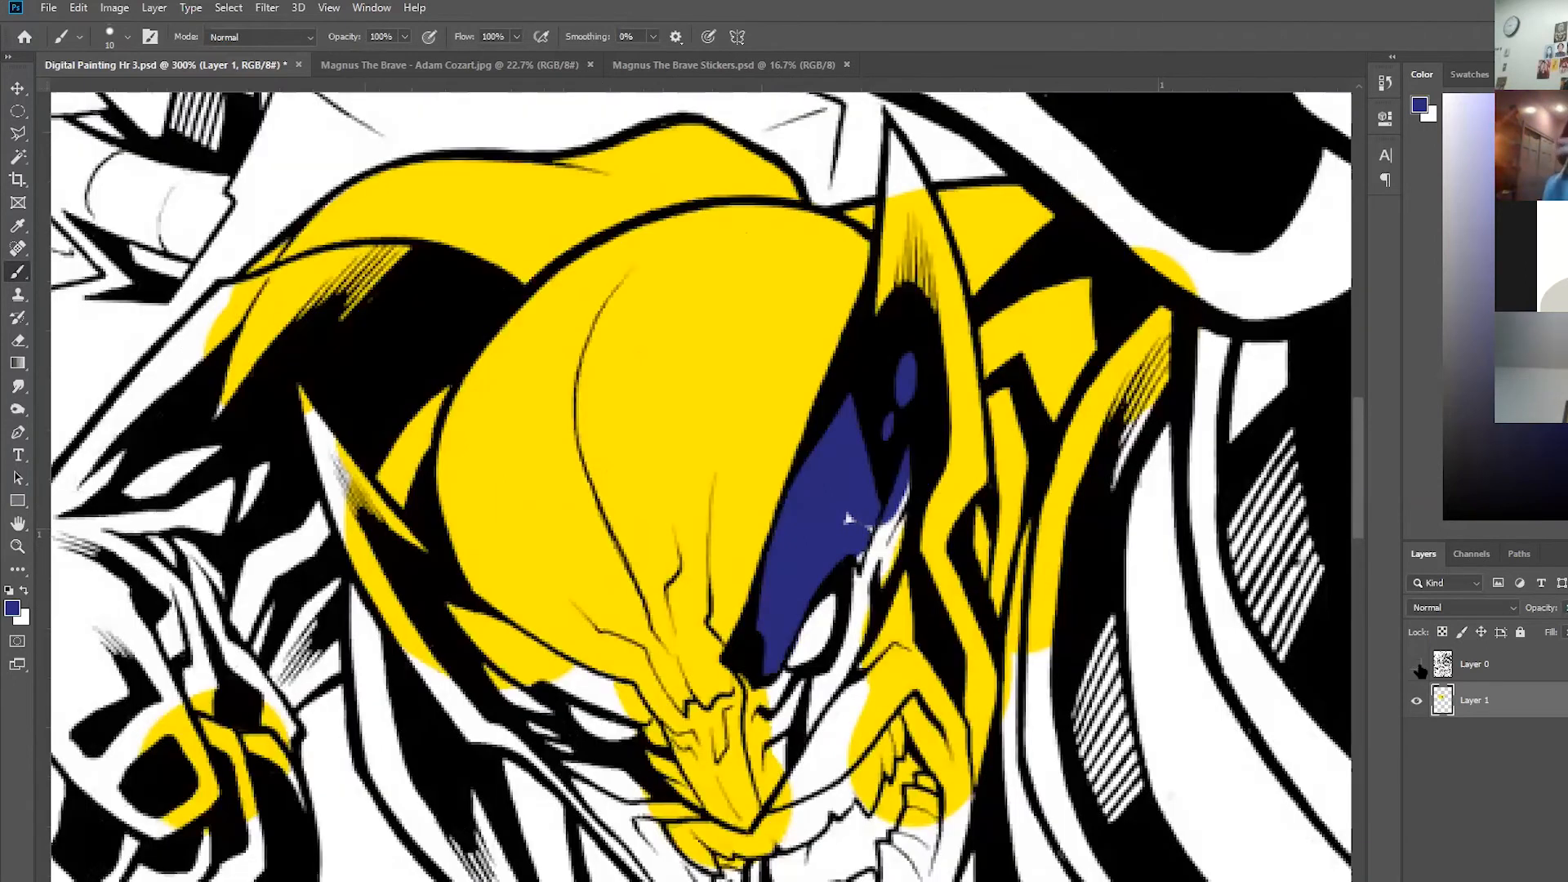
{"action": "left_click", "coordinate": [1417, 664]}
{"action": "left_click", "coordinate": [1417, 664]}
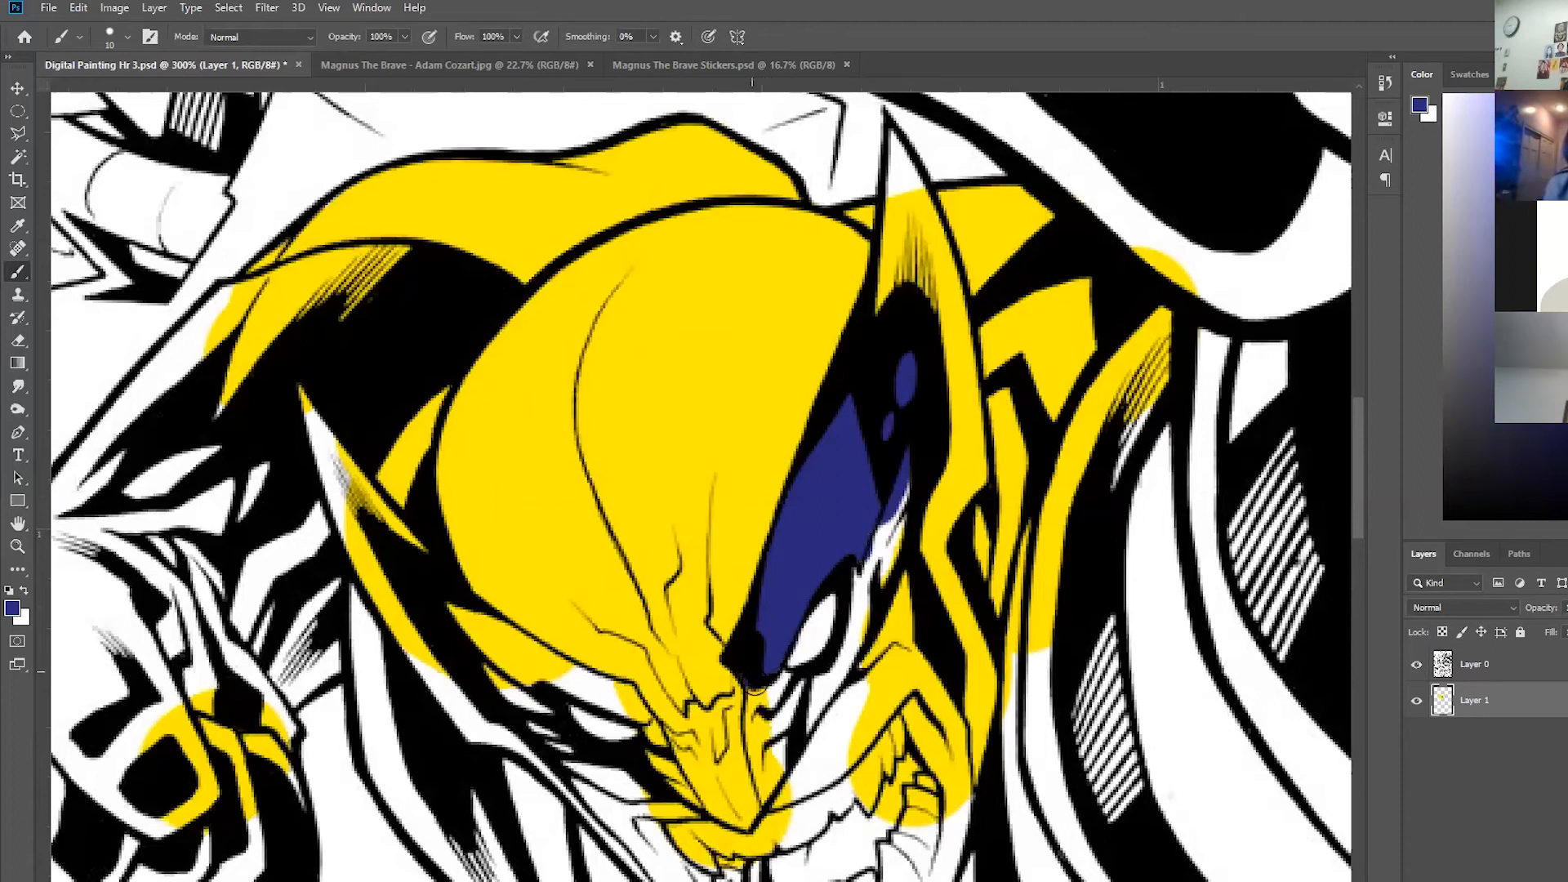
Paint dark blue below the inner corner of the eye and down along the side of the nose.
{"action": "mouse_move", "coordinate": [755, 680]}
{"action": "left_mouse_down"}
{"action": "mouse_move", "coordinate": [789, 688]}
{"action": "mouse_move", "coordinate": [751, 749]}
{"action": "left_mouse_up"}
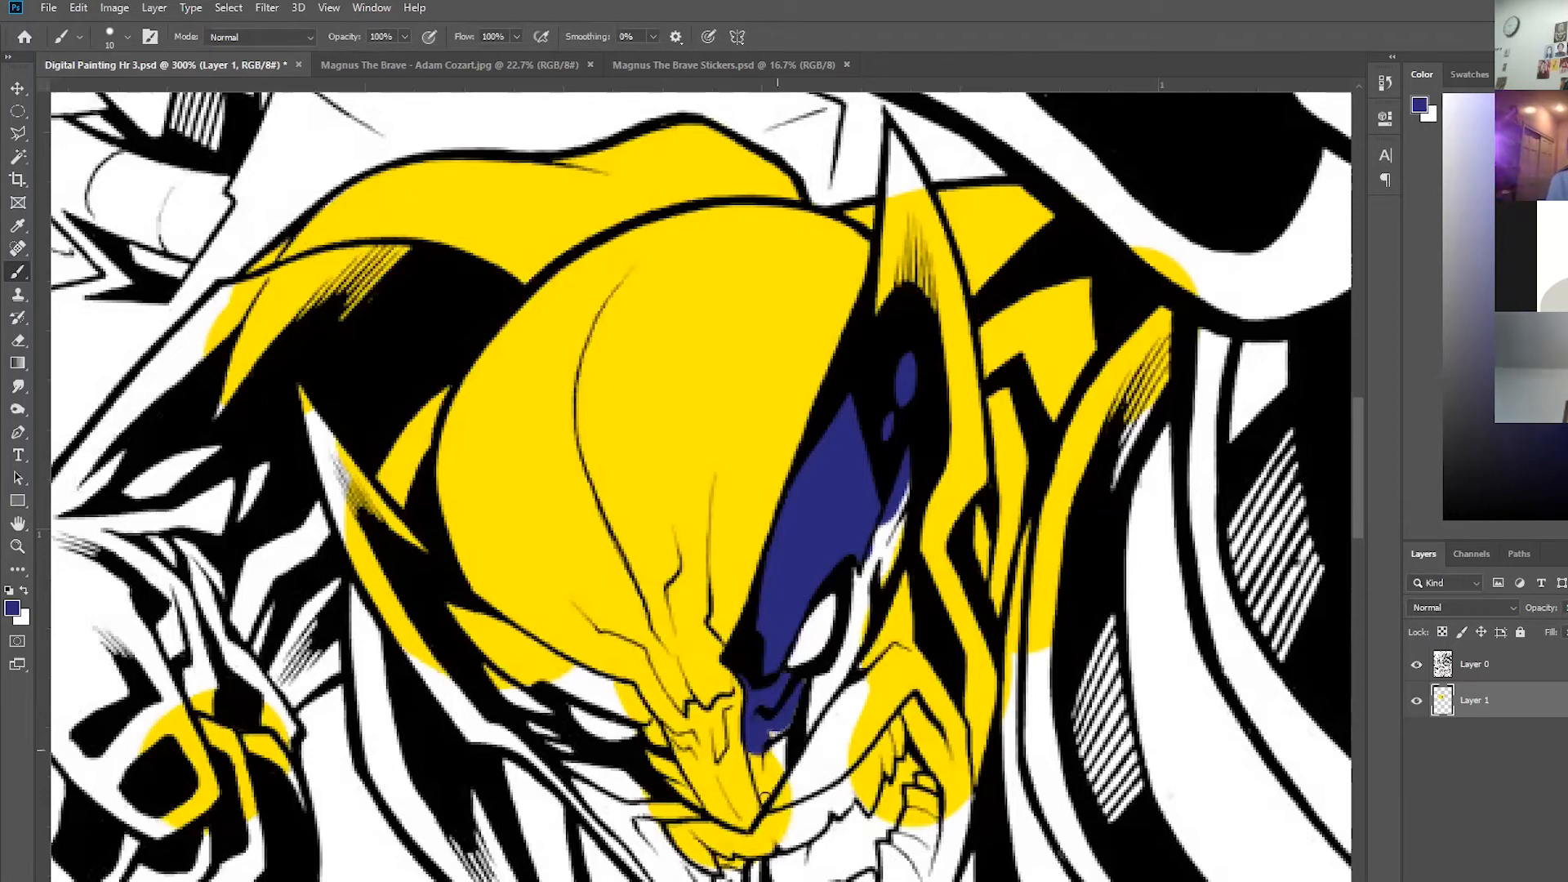
{"action": "left_click_drag", "start_coordinate": [753, 750], "coordinate": [766, 792]}
{"action": "left_click_drag", "start_coordinate": [780, 740], "coordinate": [767, 750]}
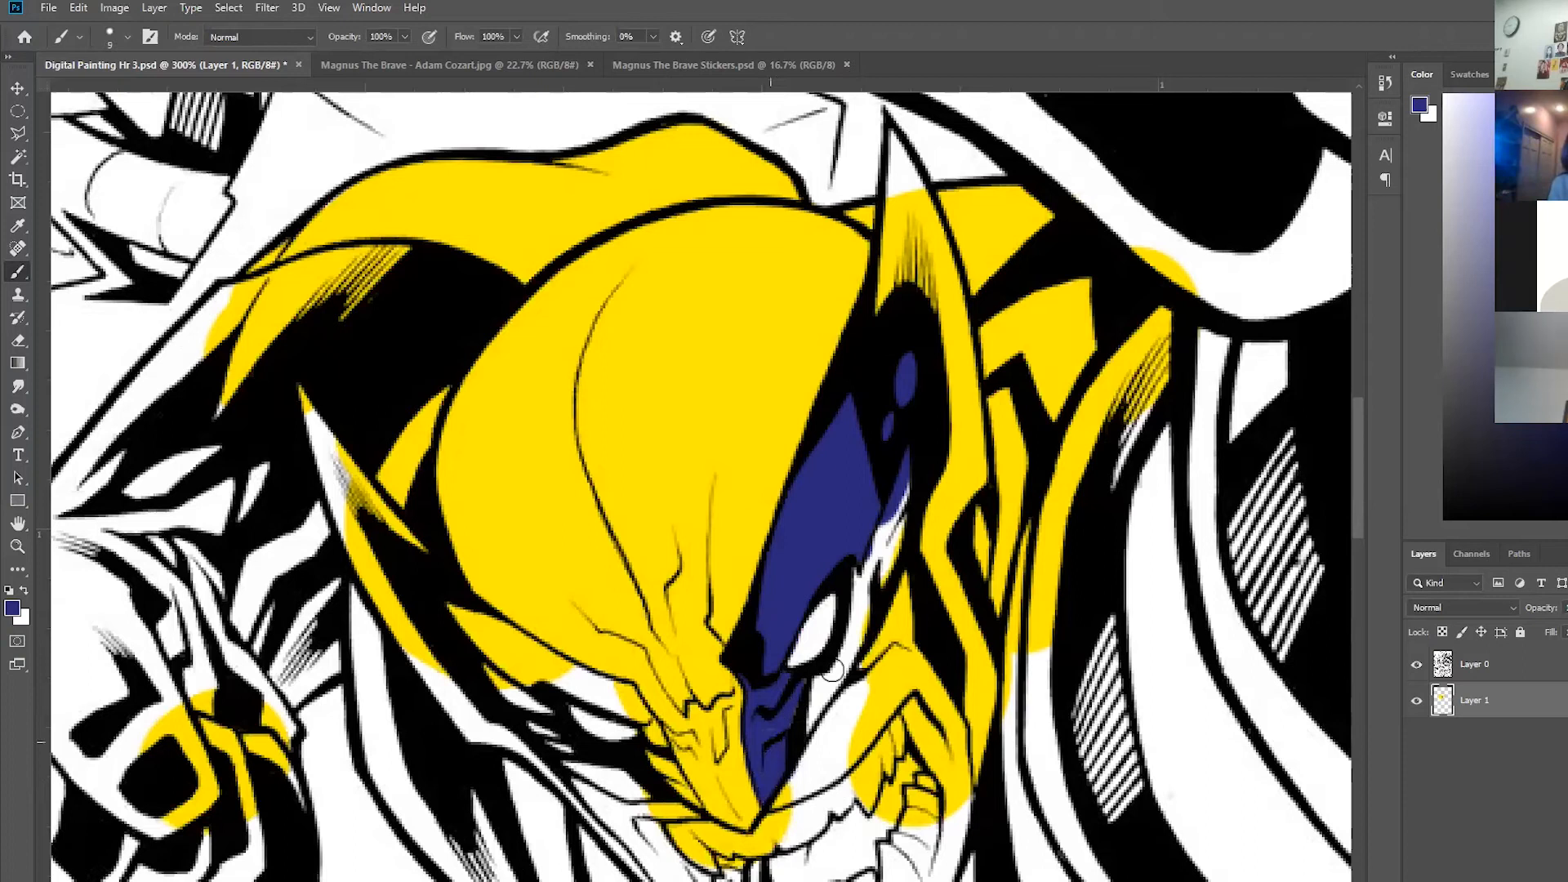
Paint the remaining white areas of the mask below and beside the eye dark blue, down to the cheek.
{"action": "left_click_drag", "start_coordinate": [841, 674], "coordinate": [849, 688]}
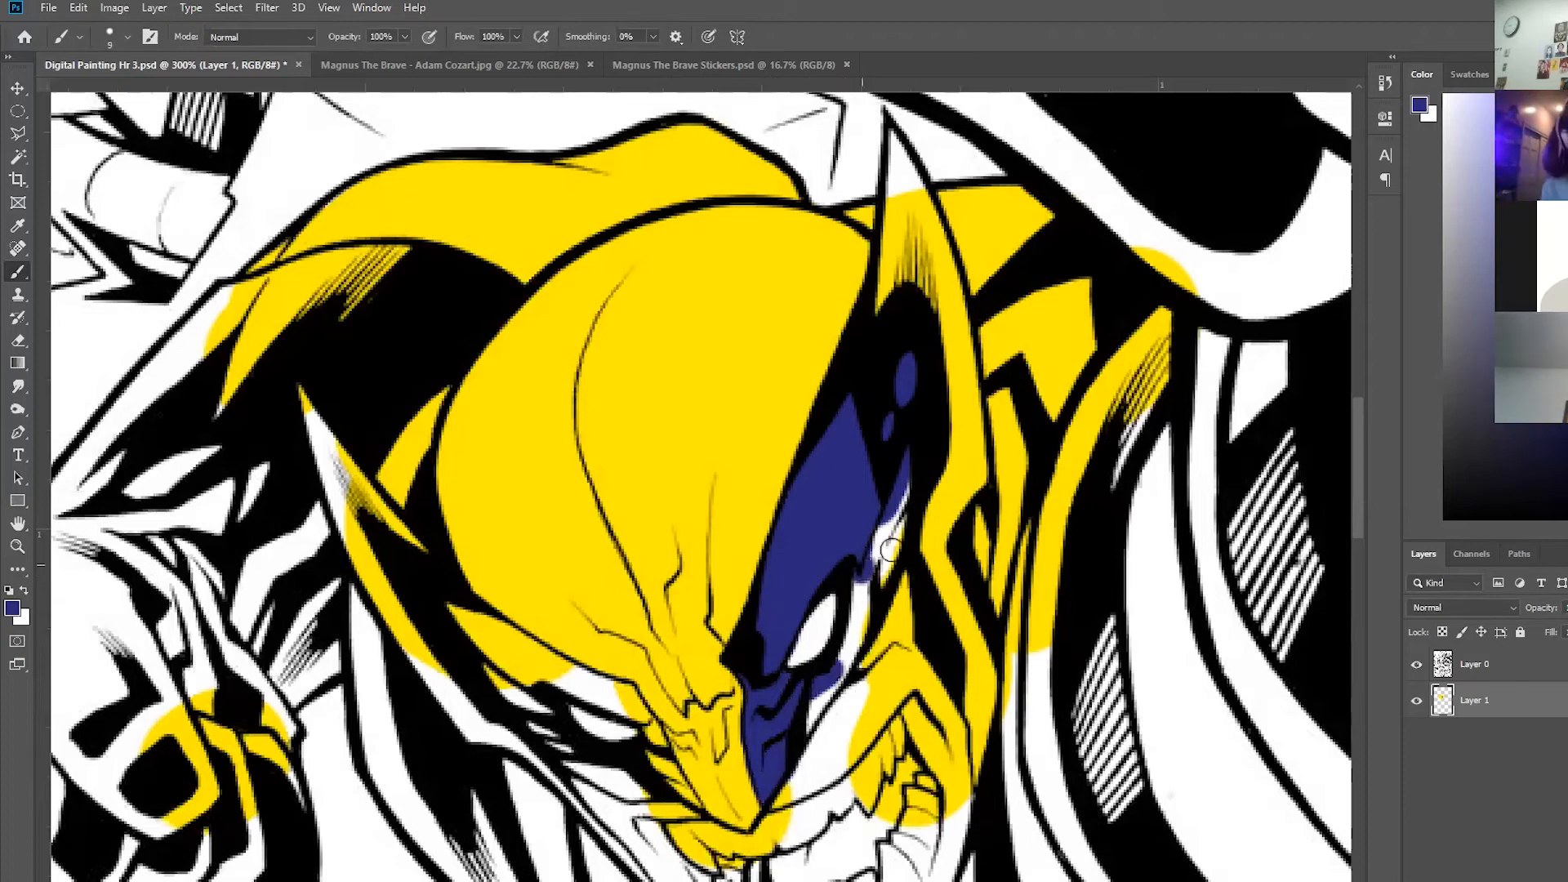
{"action": "left_click_drag", "start_coordinate": [884, 568], "coordinate": [858, 608]}
{"action": "mouse_move", "coordinate": [897, 498]}
{"action": "left_mouse_down"}
{"action": "mouse_move", "coordinate": [845, 660]}
{"action": "mouse_move", "coordinate": [790, 756]}
{"action": "left_mouse_up"}
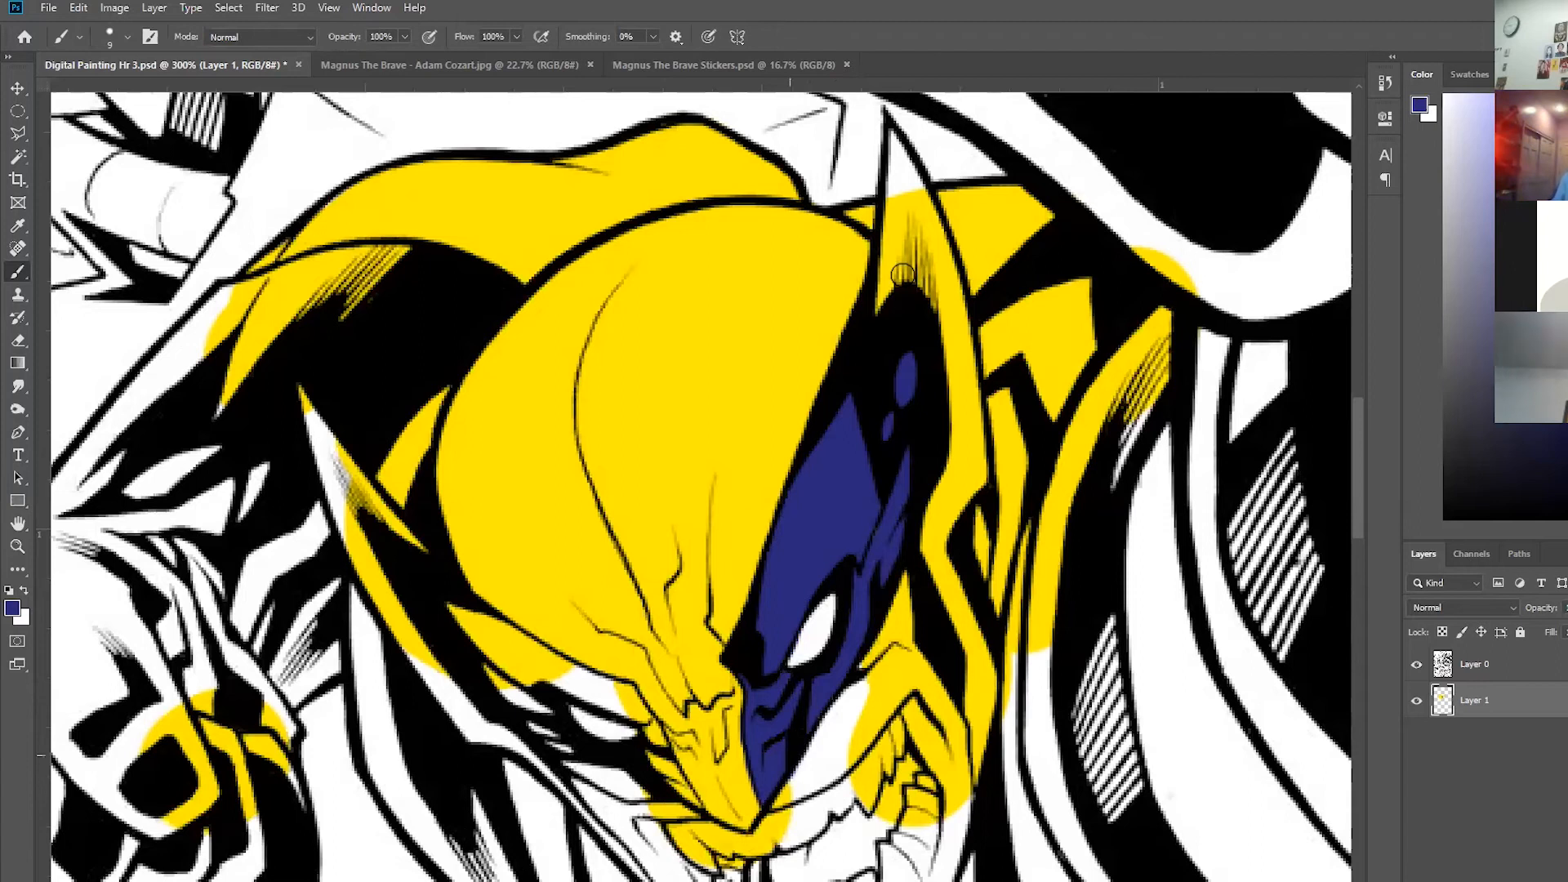
Paint the pointed upper part of the mask's fin dark blue, covering the yellow out to its outlines.
{"action": "left_click_drag", "start_coordinate": [906, 232], "coordinate": [904, 214]}
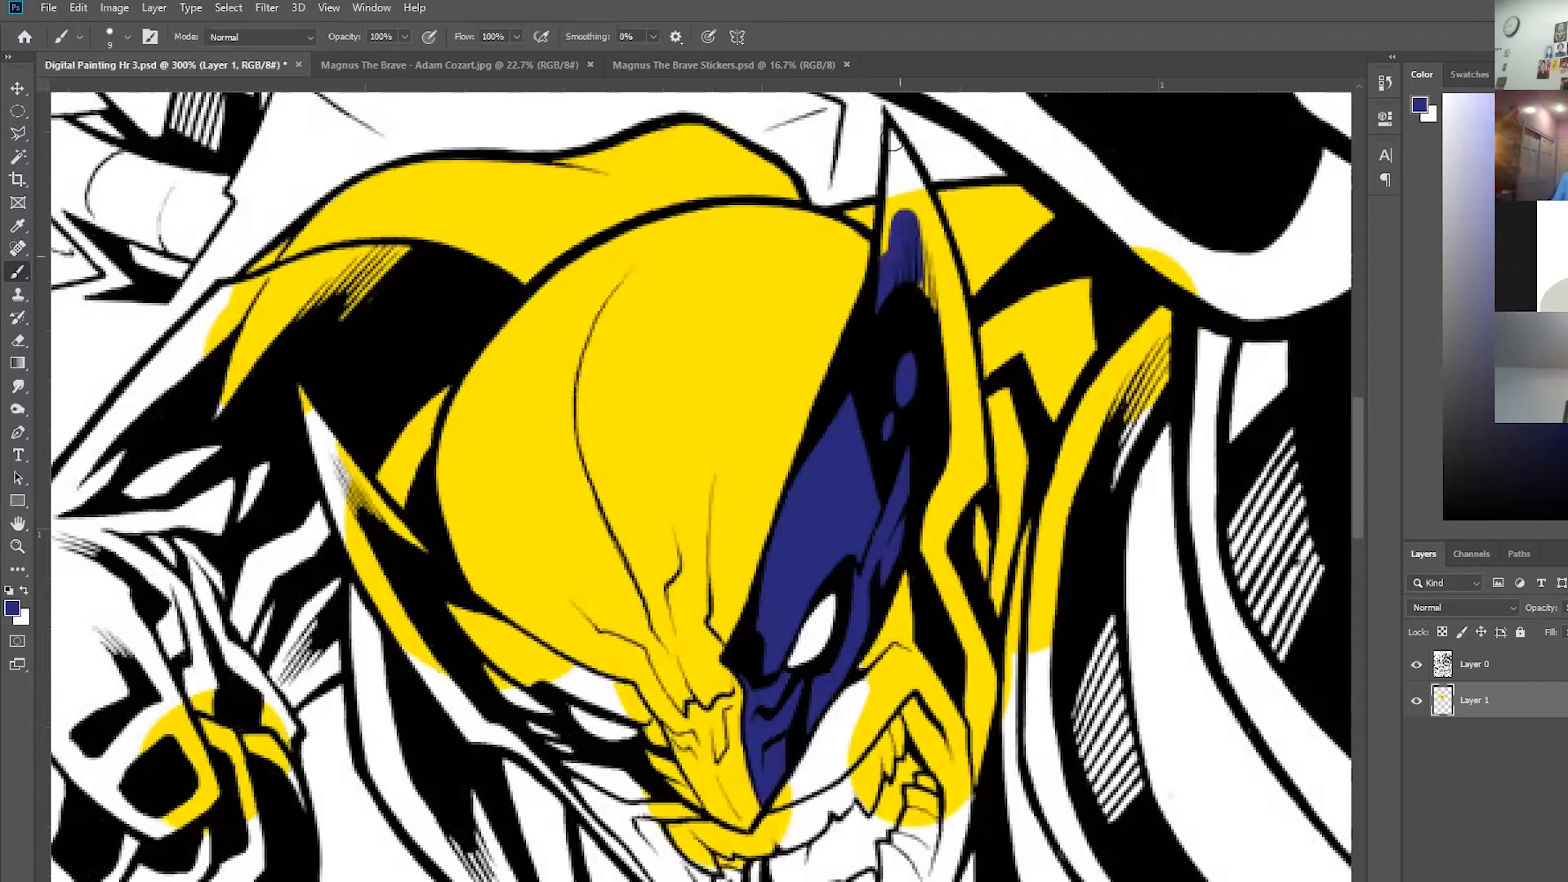
{"action": "left_click_drag", "start_coordinate": [899, 146], "coordinate": [913, 273]}
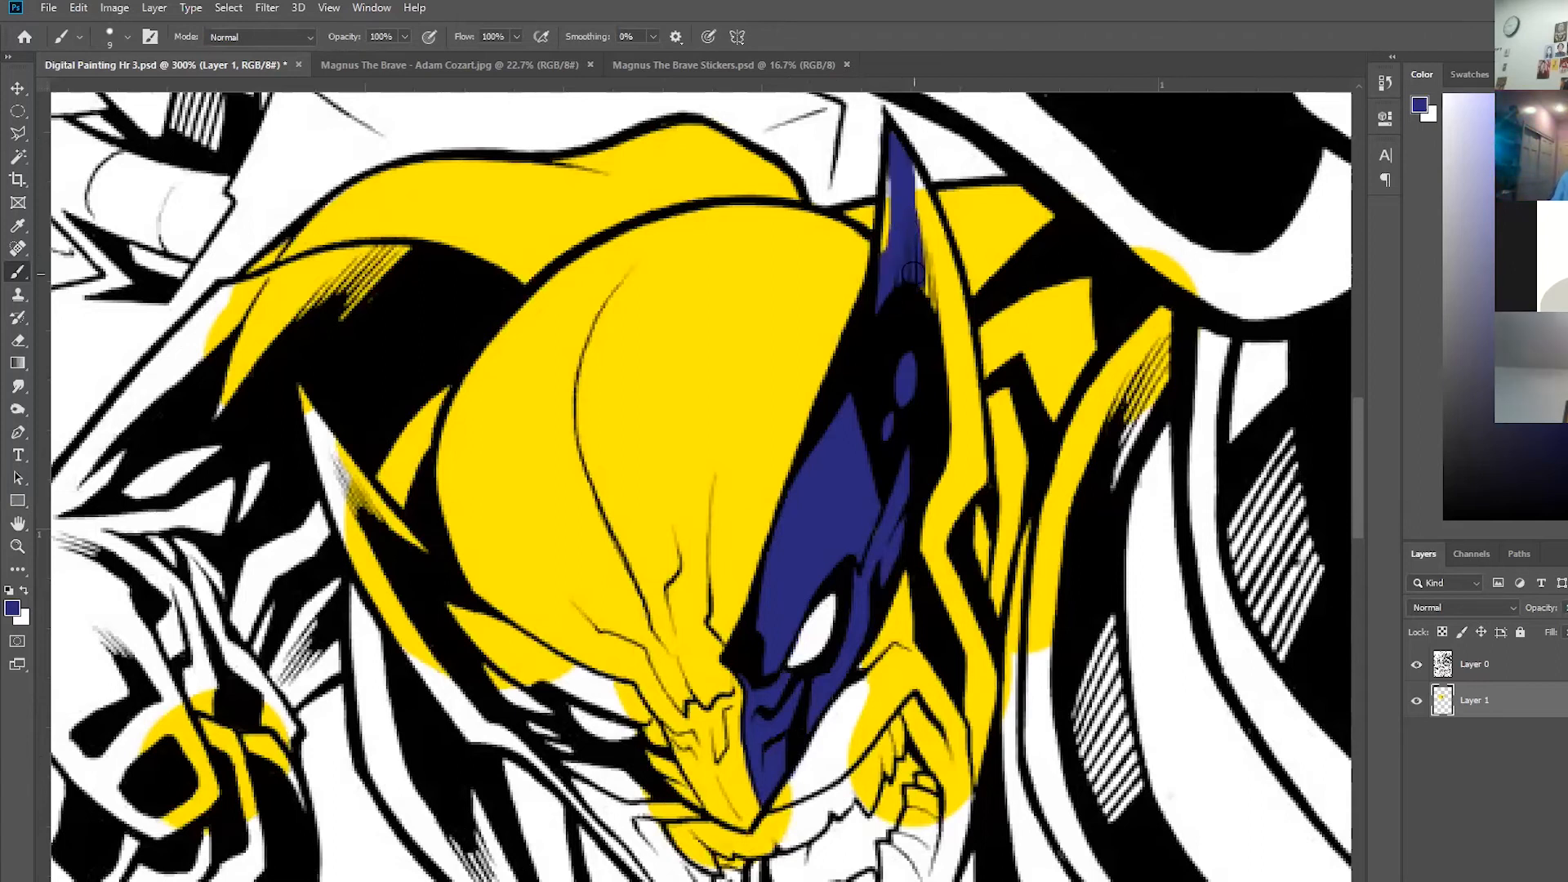
{"action": "key", "text": "ctrl+plus"}
{"action": "key", "text": "ctrl+plus"}
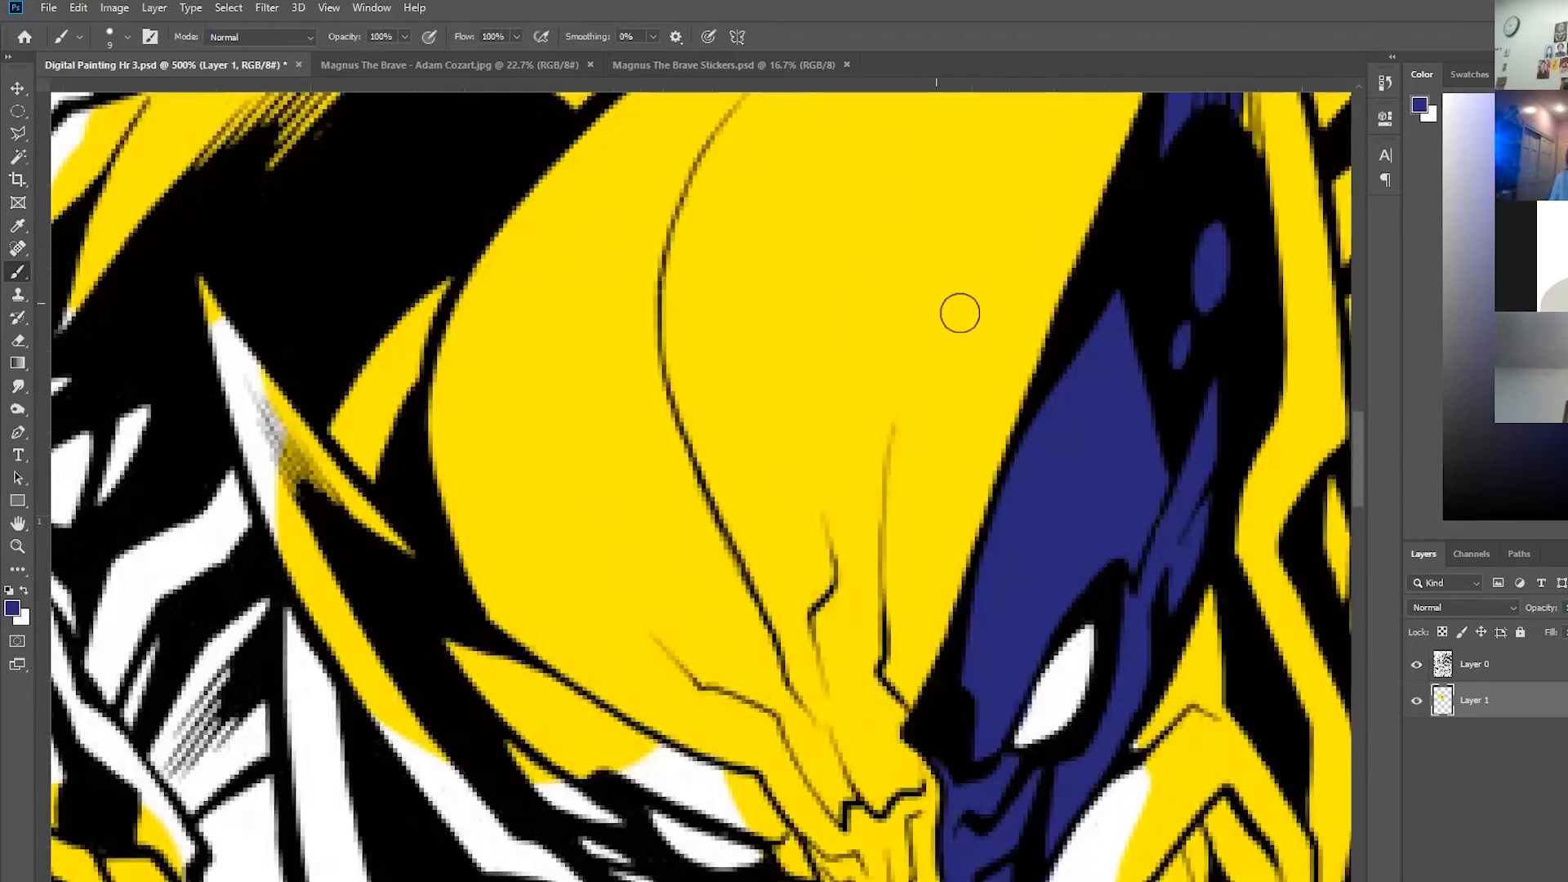
{"action": "scroll", "coordinate": [653, 510], "scroll_direction": "right", "scroll_amount": 5}
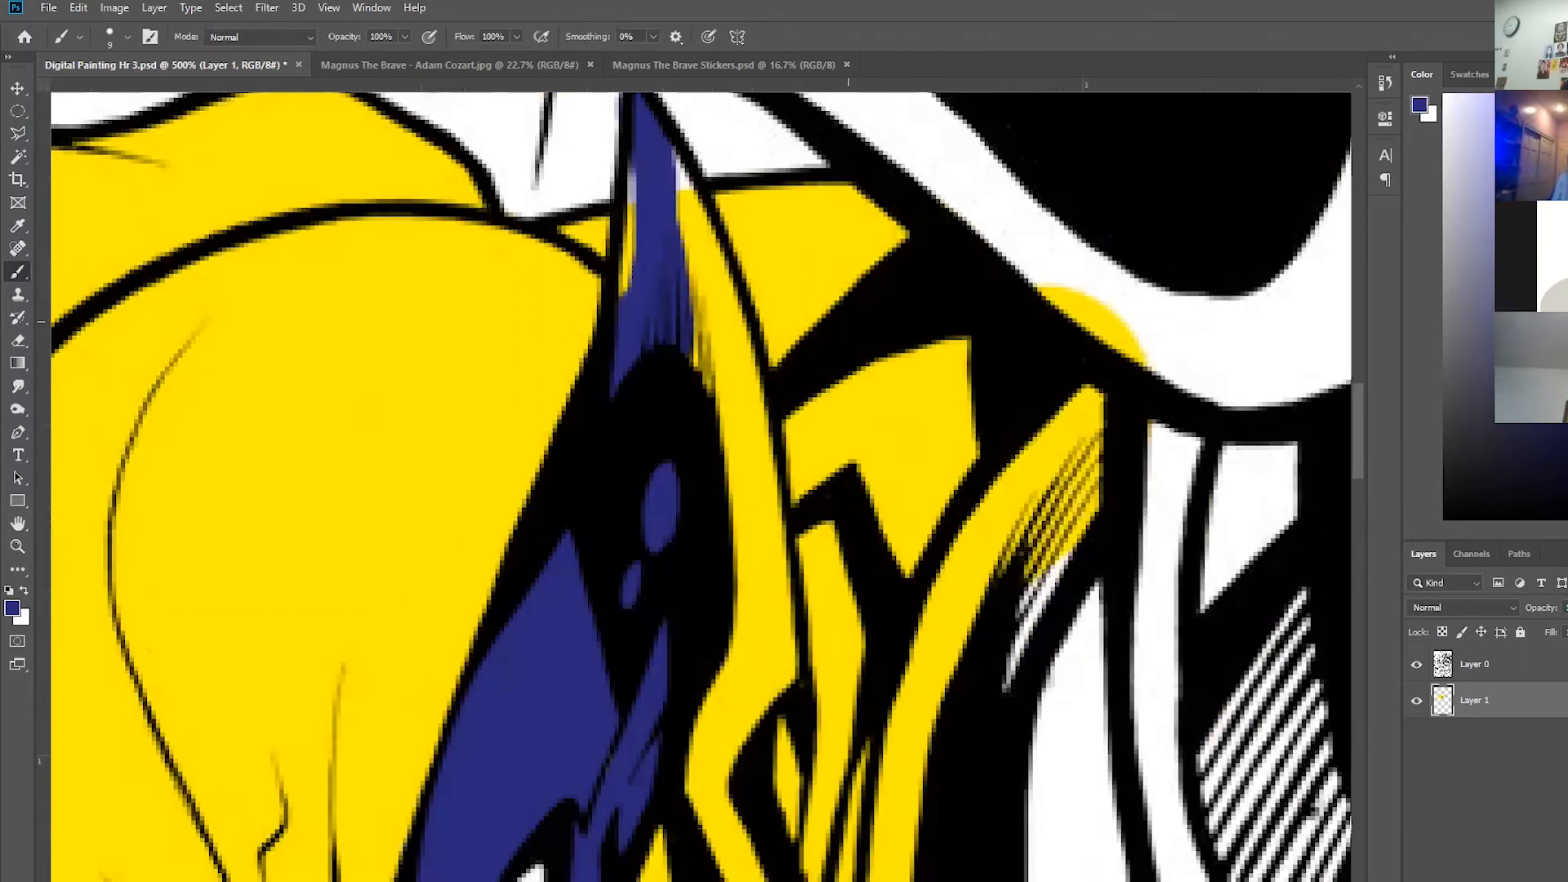
{"action": "scroll", "coordinate": [642, 506], "scroll_direction": "up", "scroll_amount": 3}
{"action": "mouse_move", "coordinate": [630, 598]}
{"action": "left_mouse_down"}
{"action": "mouse_move", "coordinate": [660, 475]}
{"action": "mouse_move", "coordinate": [695, 569]}
{"action": "mouse_move", "coordinate": [696, 627]}
{"action": "mouse_move", "coordinate": [742, 683]}
{"action": "mouse_move", "coordinate": [729, 666]}
{"action": "mouse_move", "coordinate": [729, 698]}
{"action": "left_mouse_up"}
{"action": "scroll", "coordinate": [696, 627], "scroll_direction": "down", "scroll_amount": 1}
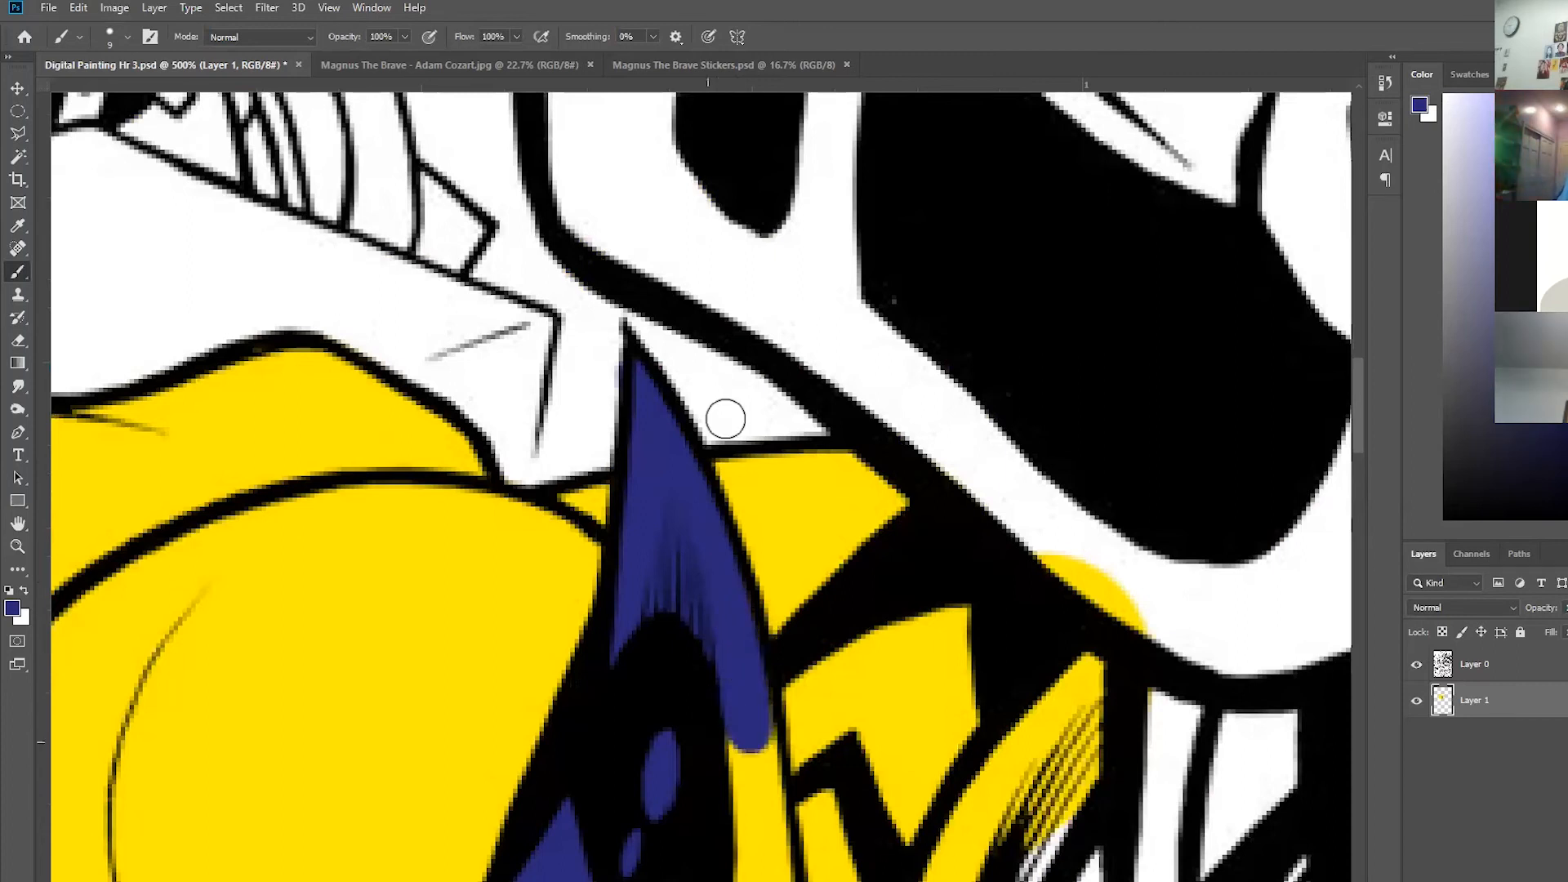
Continue the dark blue down the fin's narrow outer strip, following its bend to the lower end beside the jaw.
{"action": "scroll", "coordinate": [726, 418], "scroll_direction": "down", "scroll_amount": 5}
{"action": "scroll", "coordinate": [750, 387], "scroll_direction": "down", "scroll_amount": 1}
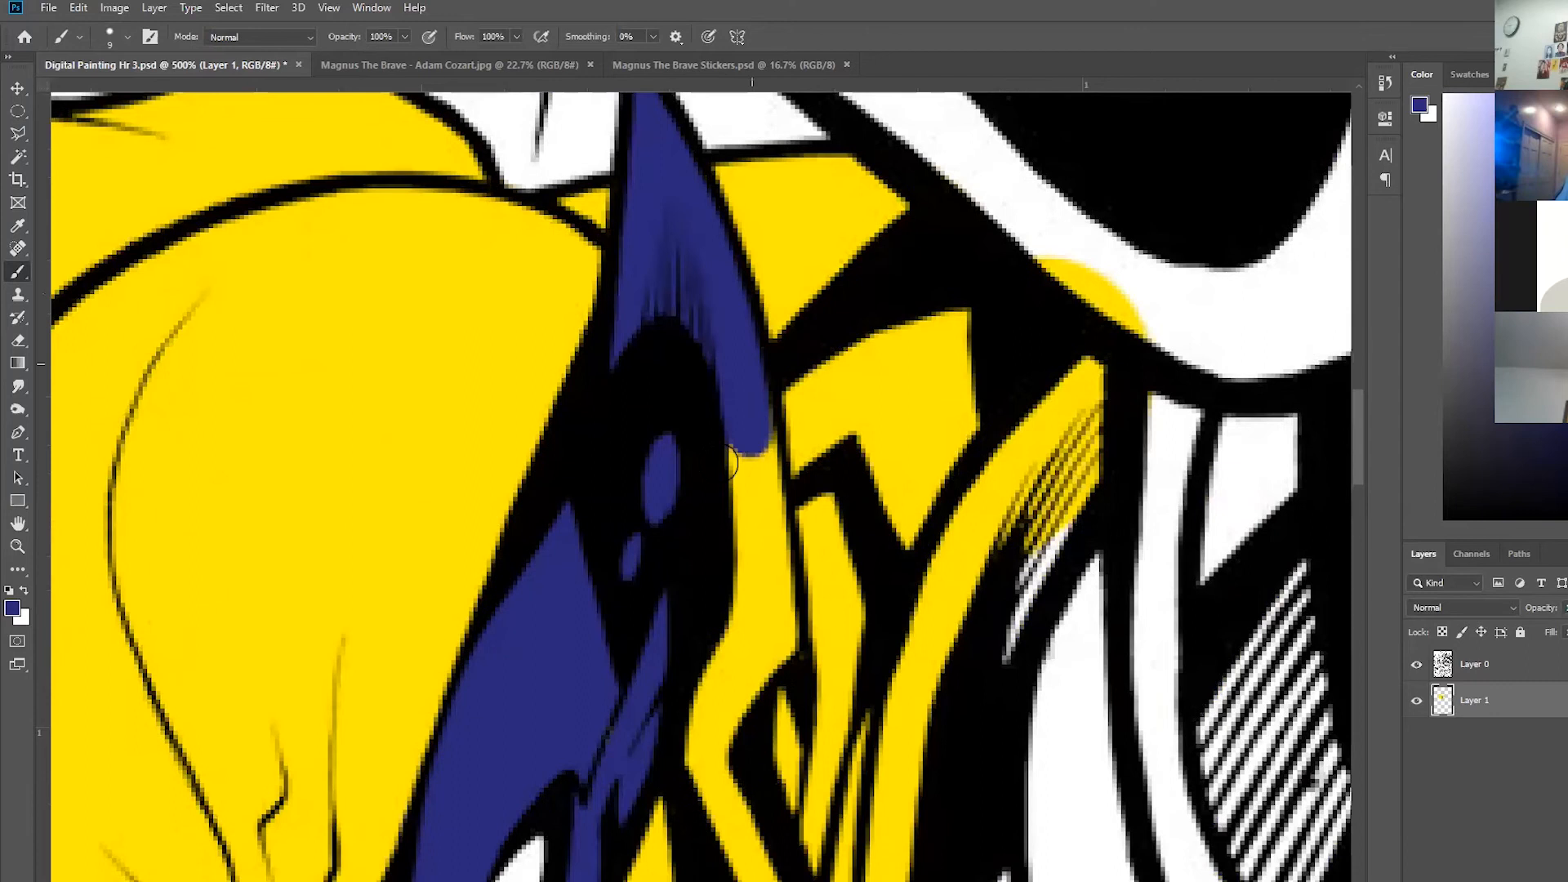
{"action": "left_click_drag", "start_coordinate": [733, 463], "coordinate": [745, 482]}
{"action": "mouse_move", "coordinate": [744, 629]}
{"action": "left_mouse_down"}
{"action": "mouse_move", "coordinate": [772, 515]}
{"action": "mouse_move", "coordinate": [752, 612]}
{"action": "left_mouse_up"}
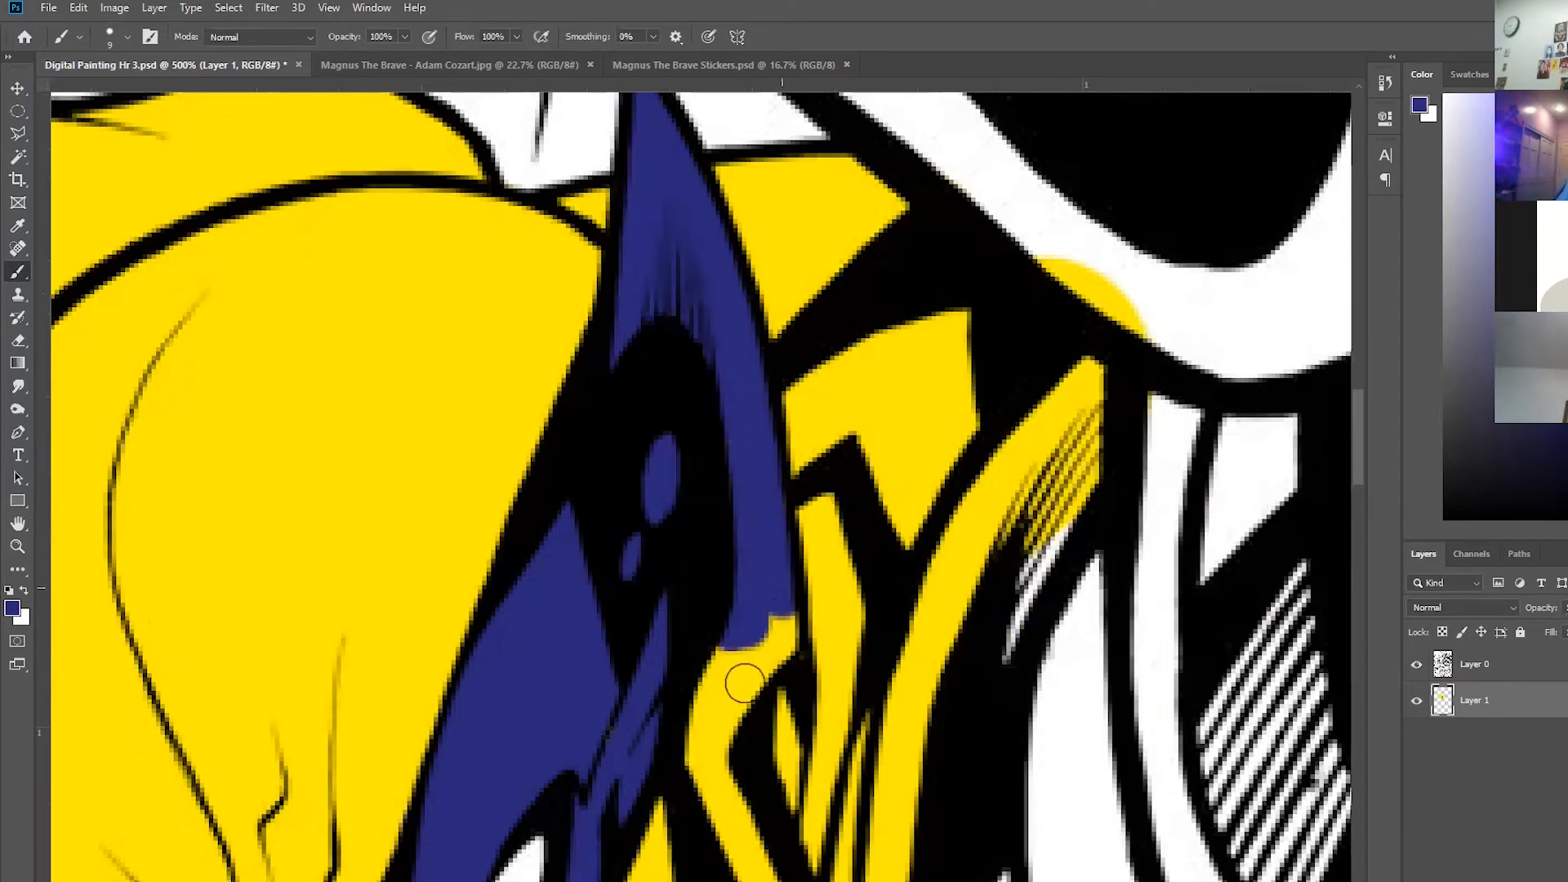
{"action": "left_click_drag", "start_coordinate": [713, 699], "coordinate": [712, 739]}
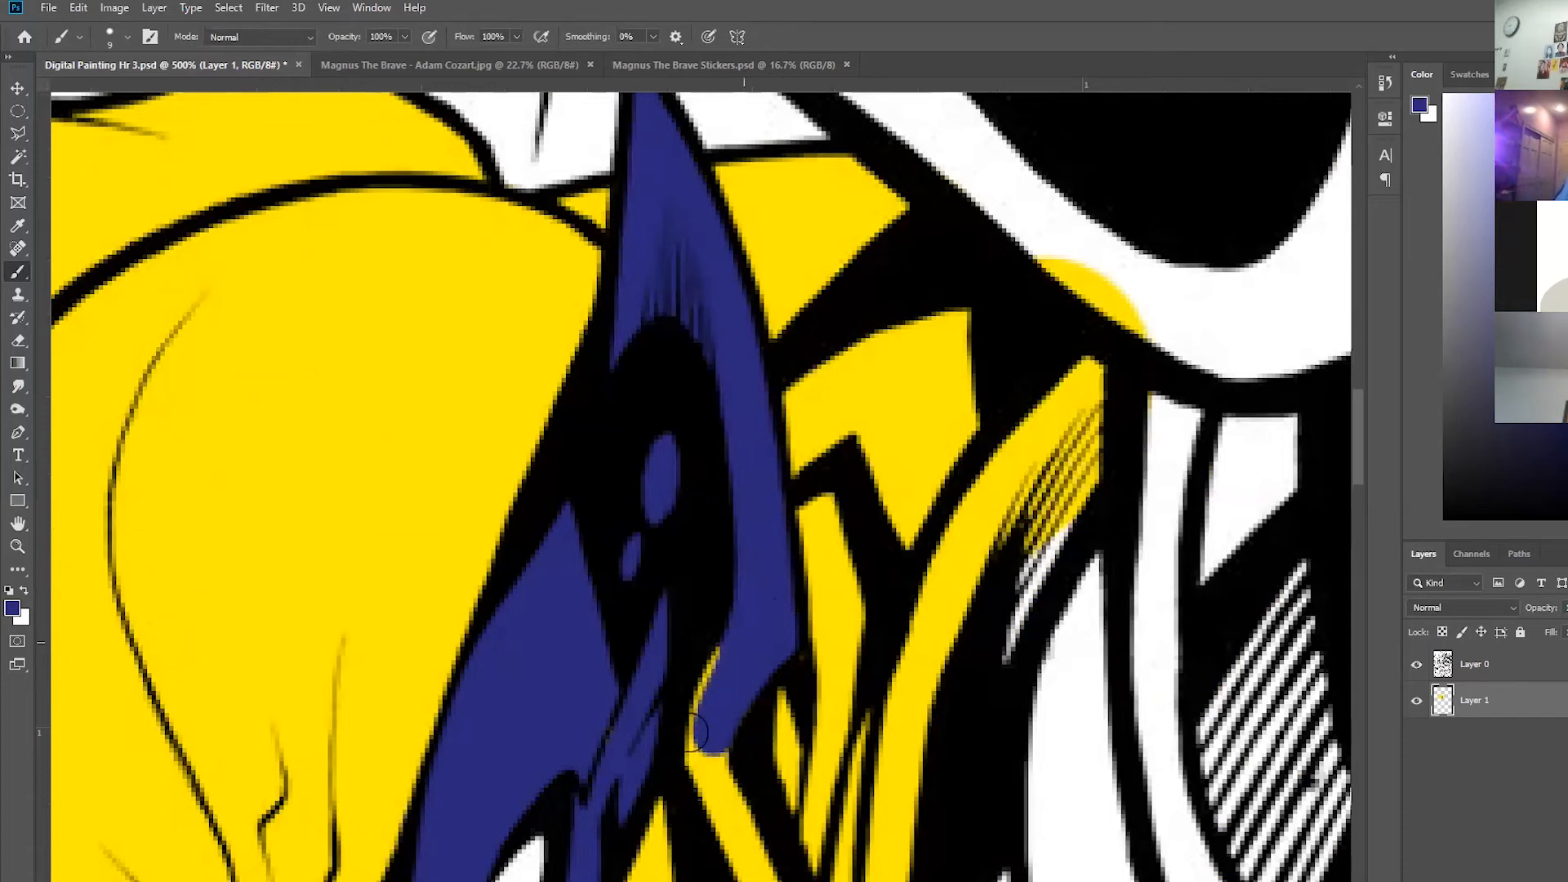
{"action": "scroll", "coordinate": [694, 731], "scroll_direction": "down", "scroll_amount": 2}
{"action": "left_click_drag", "start_coordinate": [709, 678], "coordinate": [764, 807]}
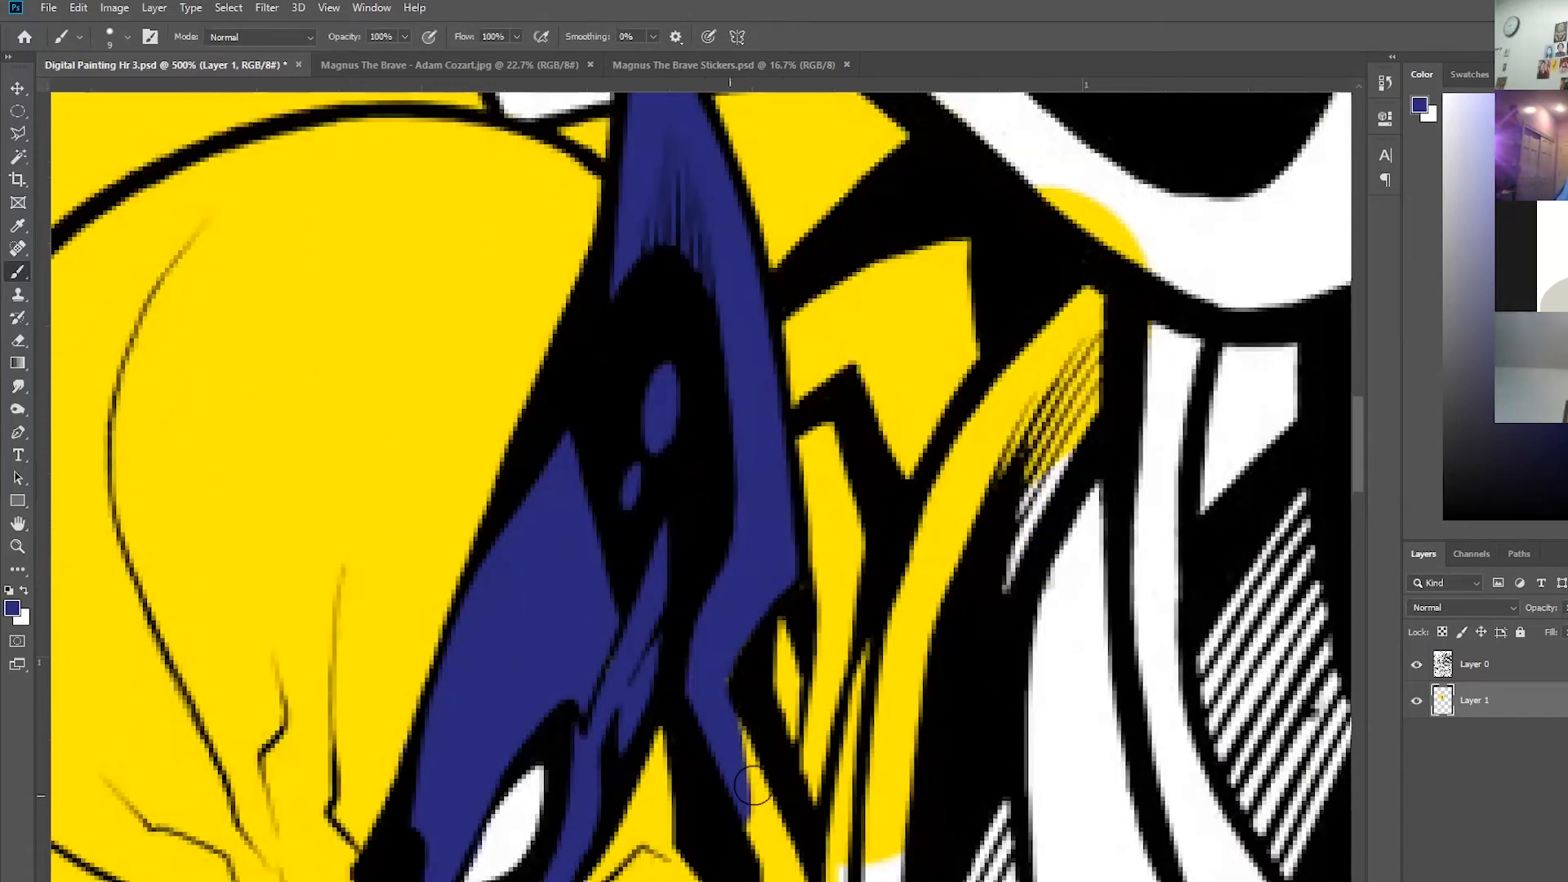
{"action": "scroll", "coordinate": [764, 807], "scroll_direction": "down", "scroll_amount": 2}
{"action": "scroll", "coordinate": [772, 753], "scroll_direction": "down", "scroll_amount": 1}
{"action": "mouse_move", "coordinate": [772, 753]}
{"action": "left_mouse_down"}
{"action": "mouse_move", "coordinate": [788, 819]}
{"action": "mouse_move", "coordinate": [766, 709]}
{"action": "left_mouse_up"}
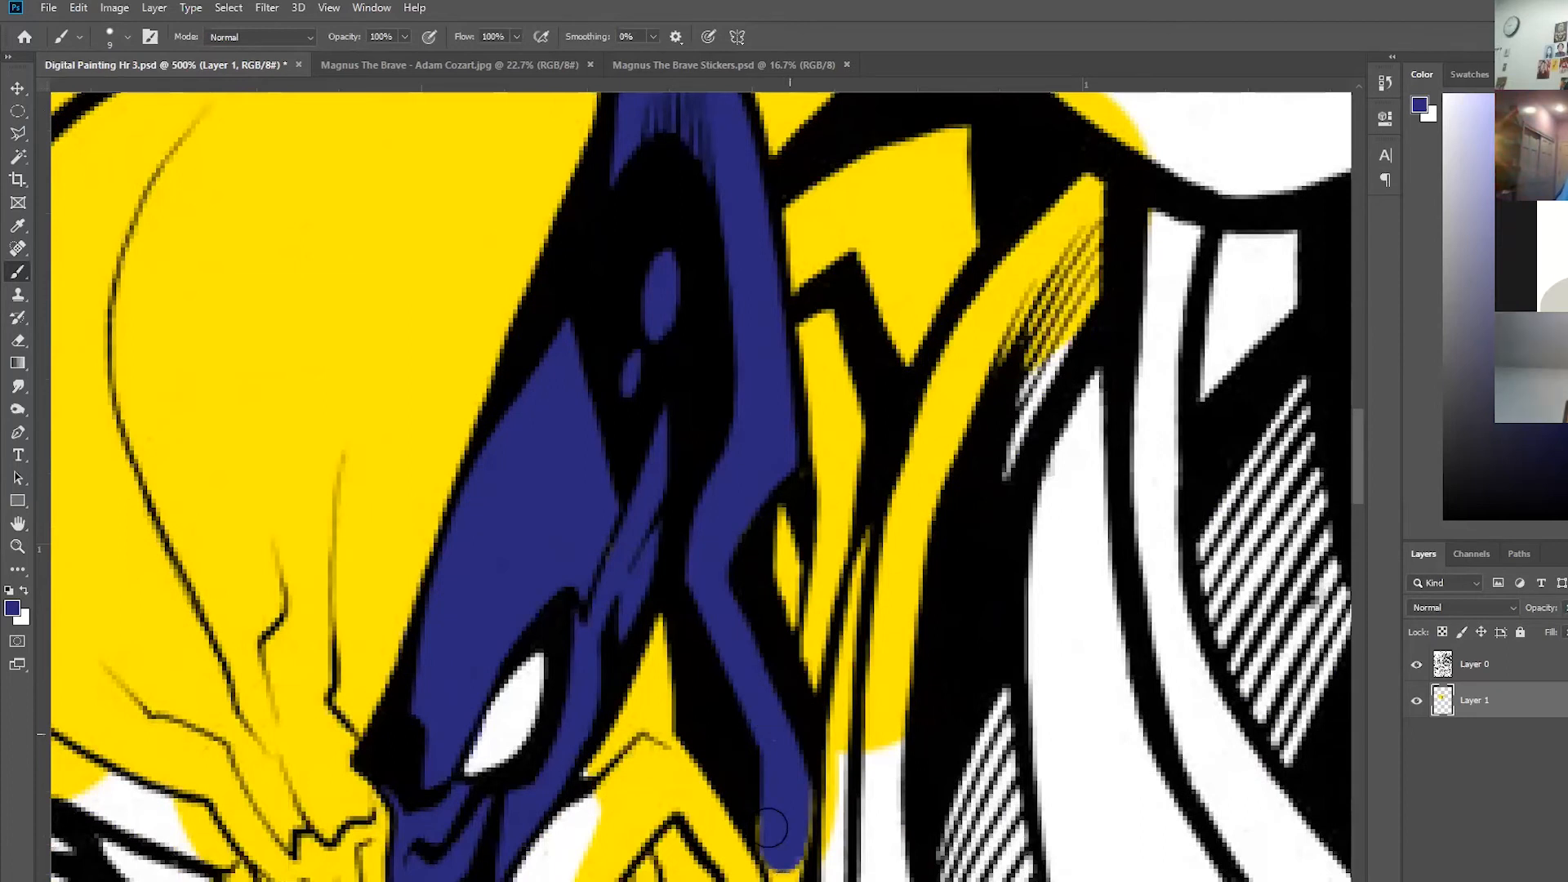
{"action": "left_click_drag", "start_coordinate": [776, 829], "coordinate": [770, 828]}
Paint dark blue loosely past the outline around the fin's tip with a 20 px brush.
{"action": "scroll", "coordinate": [775, 837], "scroll_direction": "up", "scroll_amount": 5}
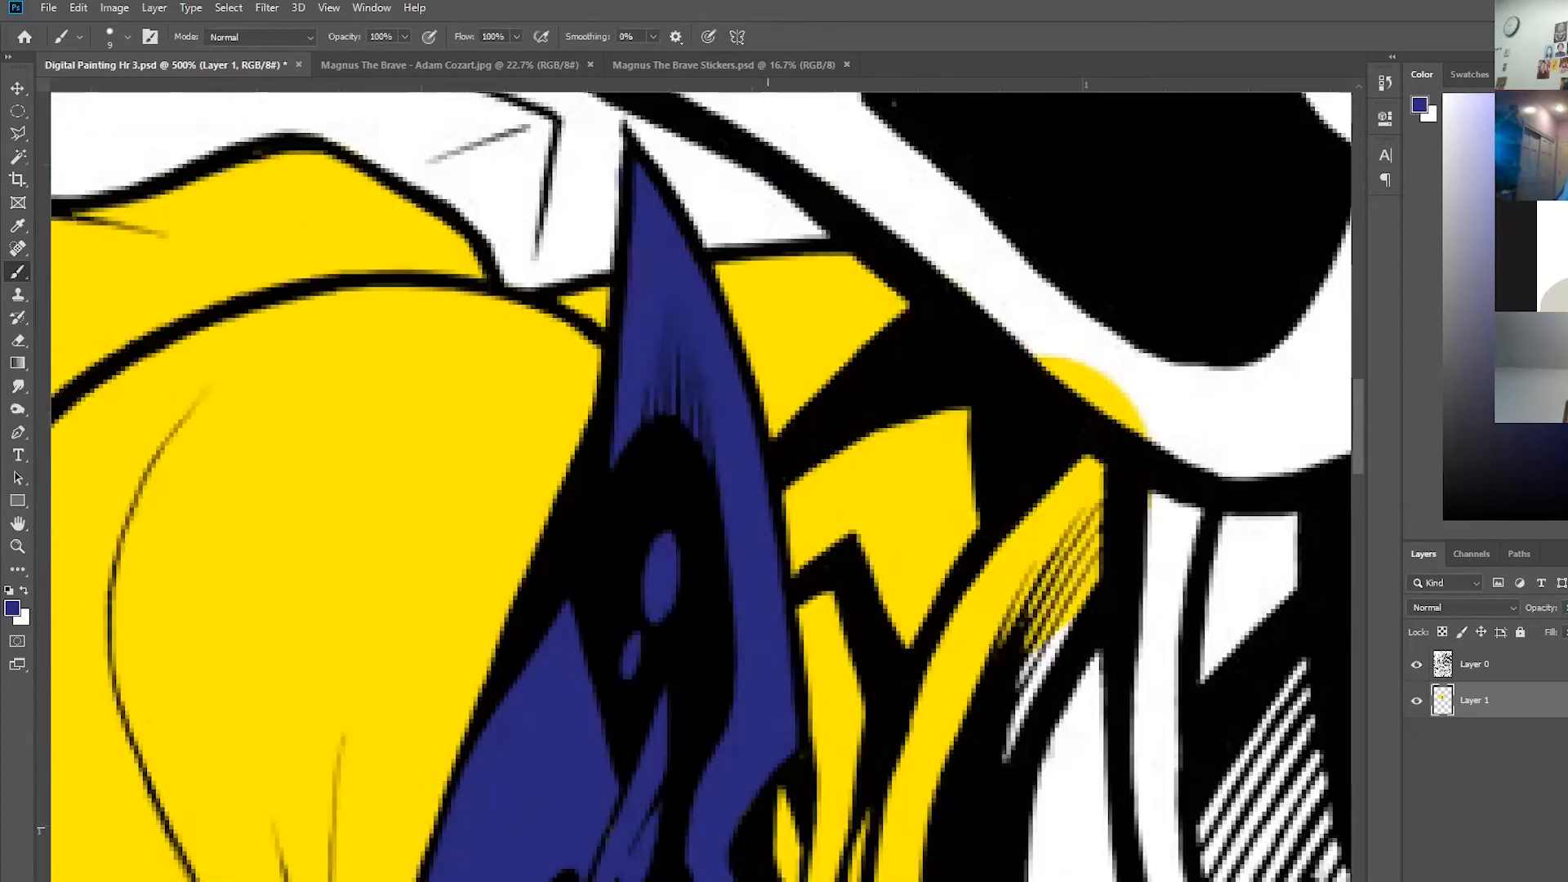
{"action": "key", "text": "ctrl+minus"}
{"action": "key", "text": "ctrl+minus"}
{"action": "key", "text": "ctrl+minus"}
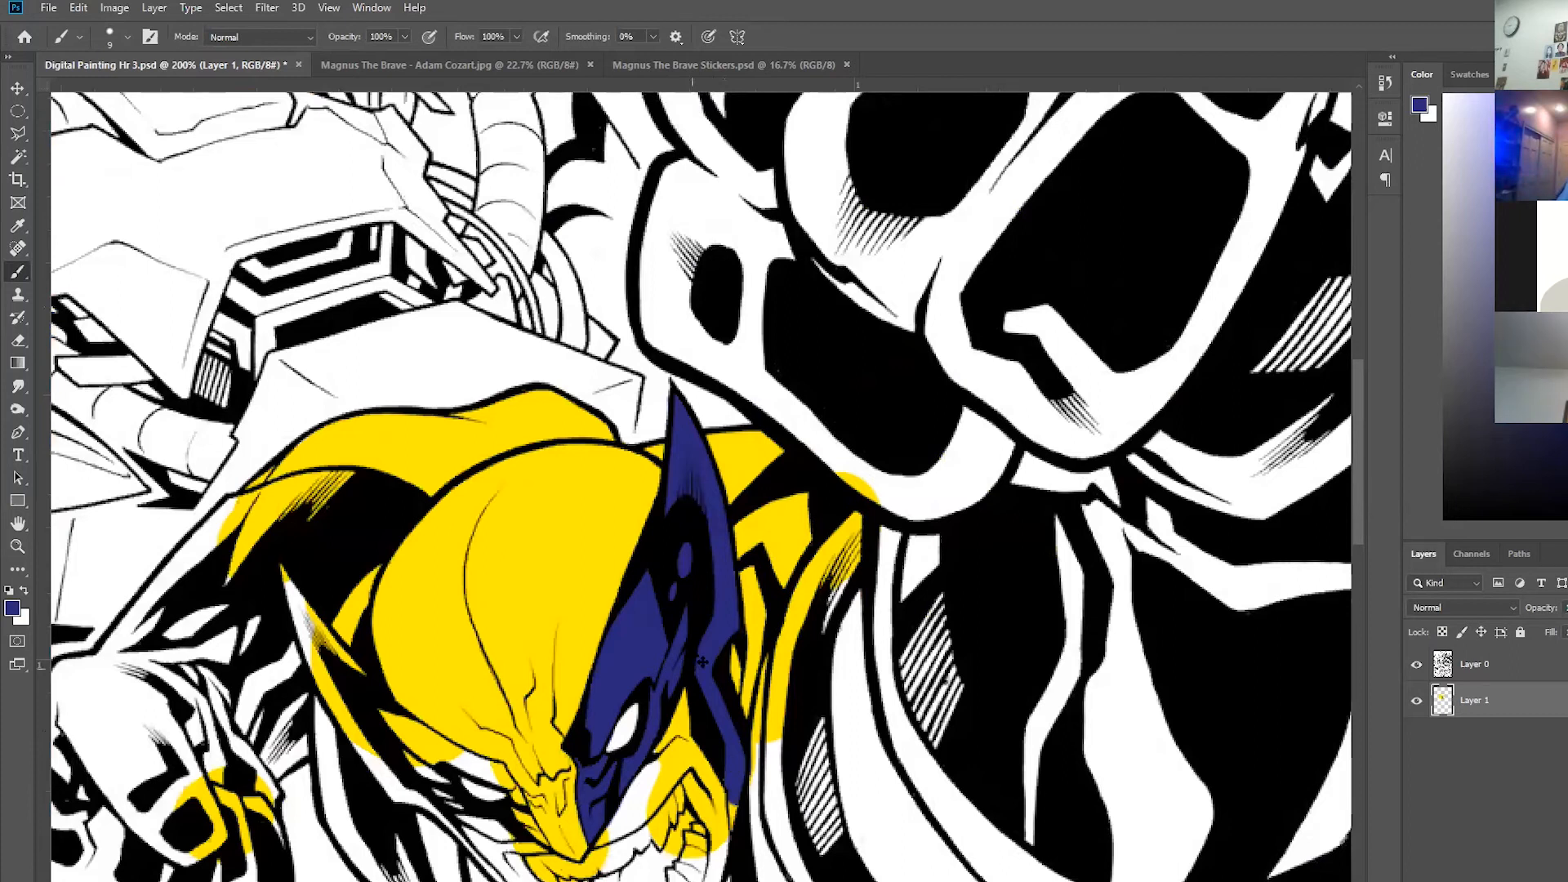
{"action": "key", "text": "ctrl+minus"}
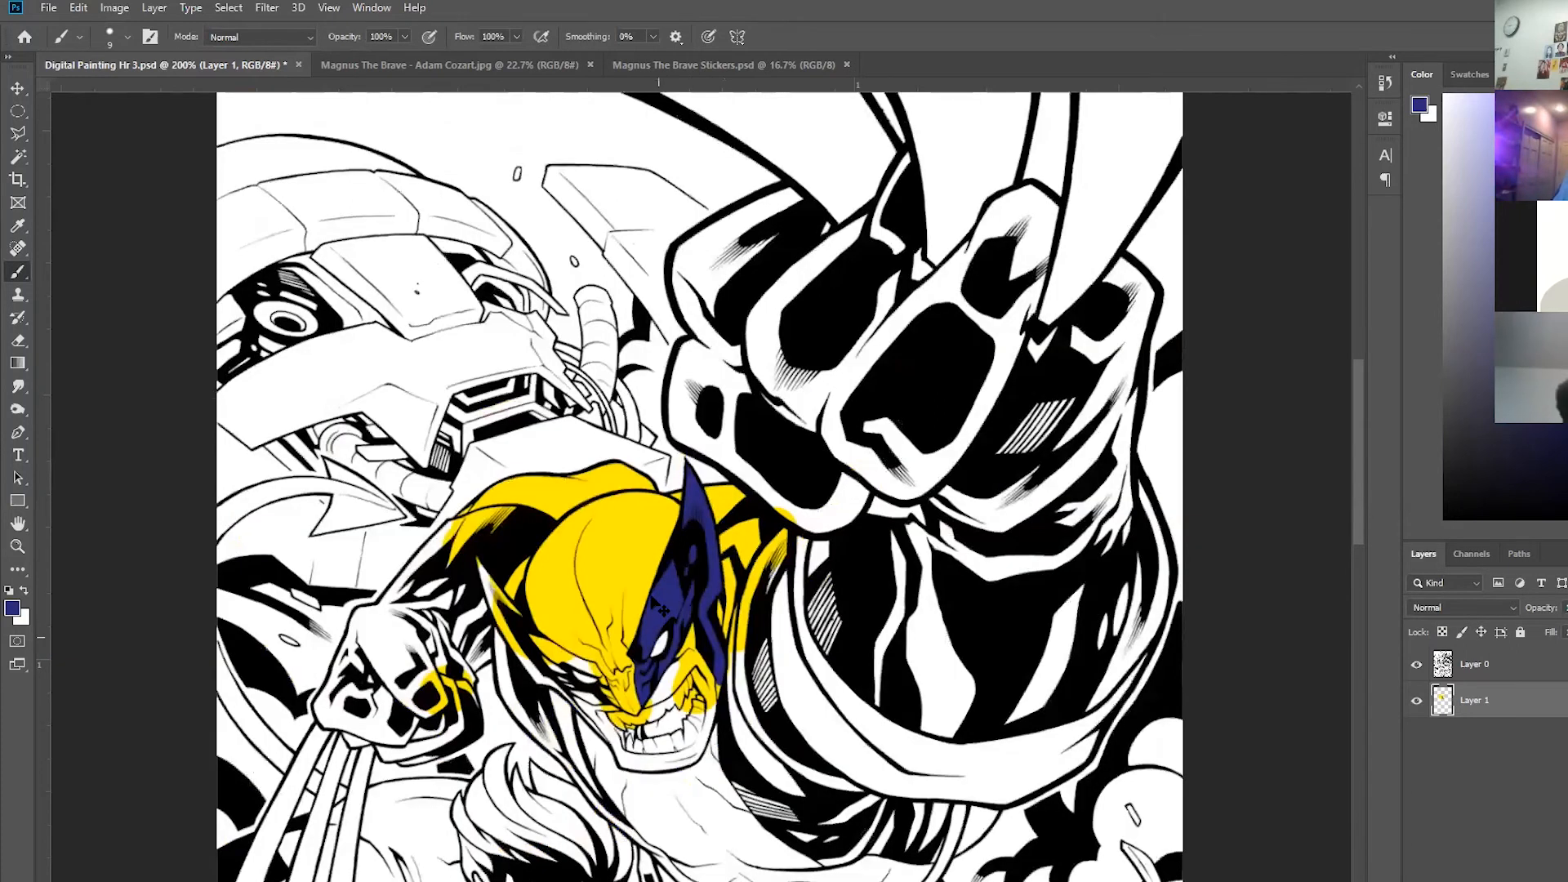
{"action": "key", "text": "ctrl+plus"}
{"action": "key", "text": "ctrl+plus"}
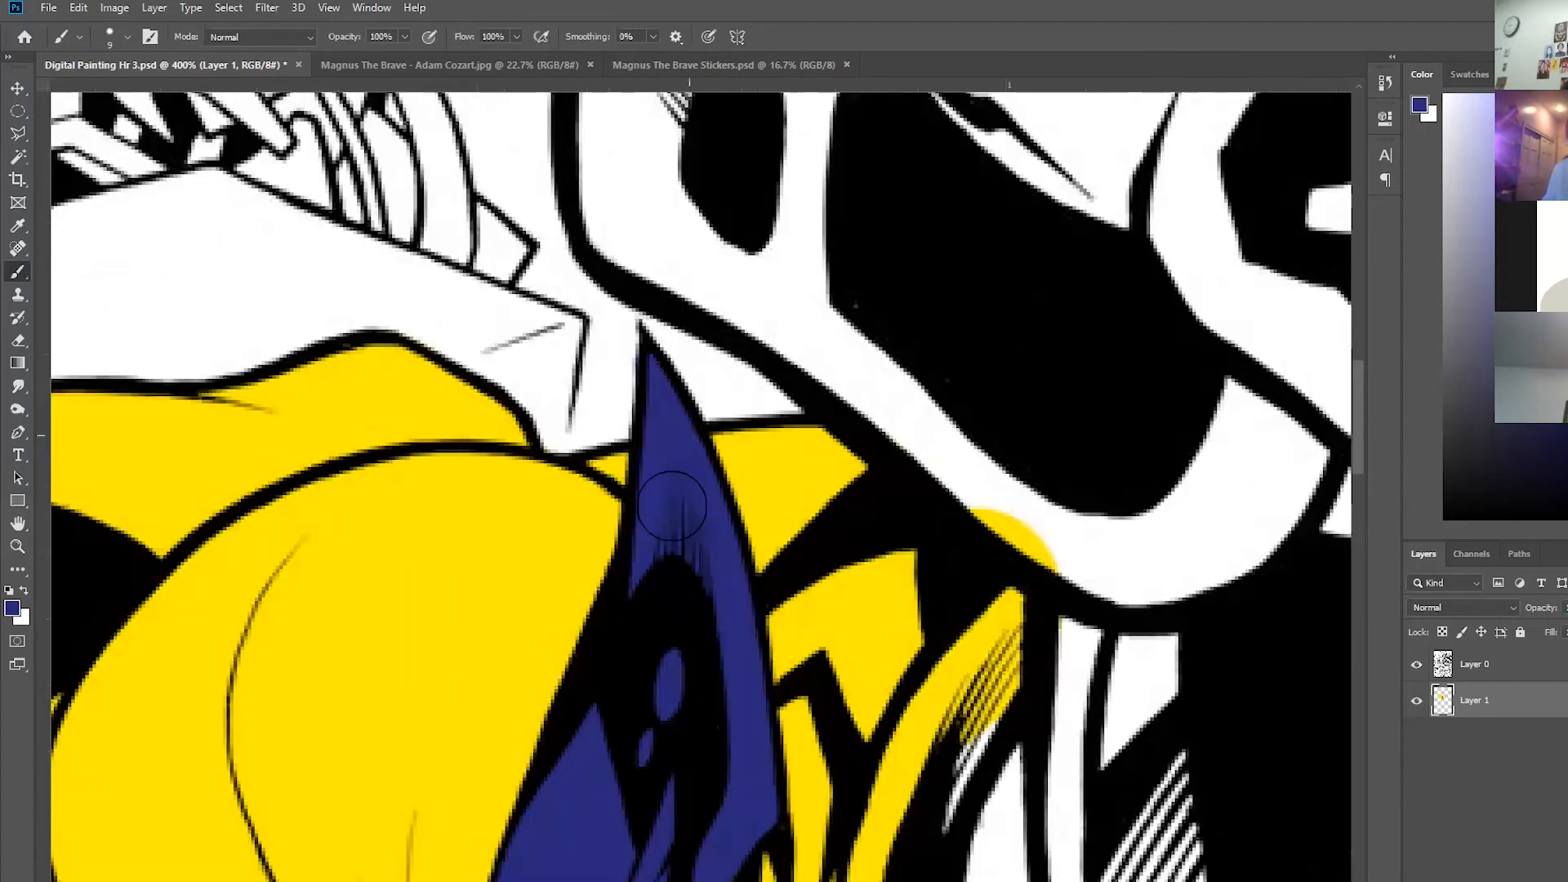
{"action": "mouse_move", "coordinate": [639, 351]}
{"action": "left_mouse_down"}
{"action": "mouse_move", "coordinate": [670, 384]}
{"action": "mouse_move", "coordinate": [620, 323]}
{"action": "left_mouse_up"}
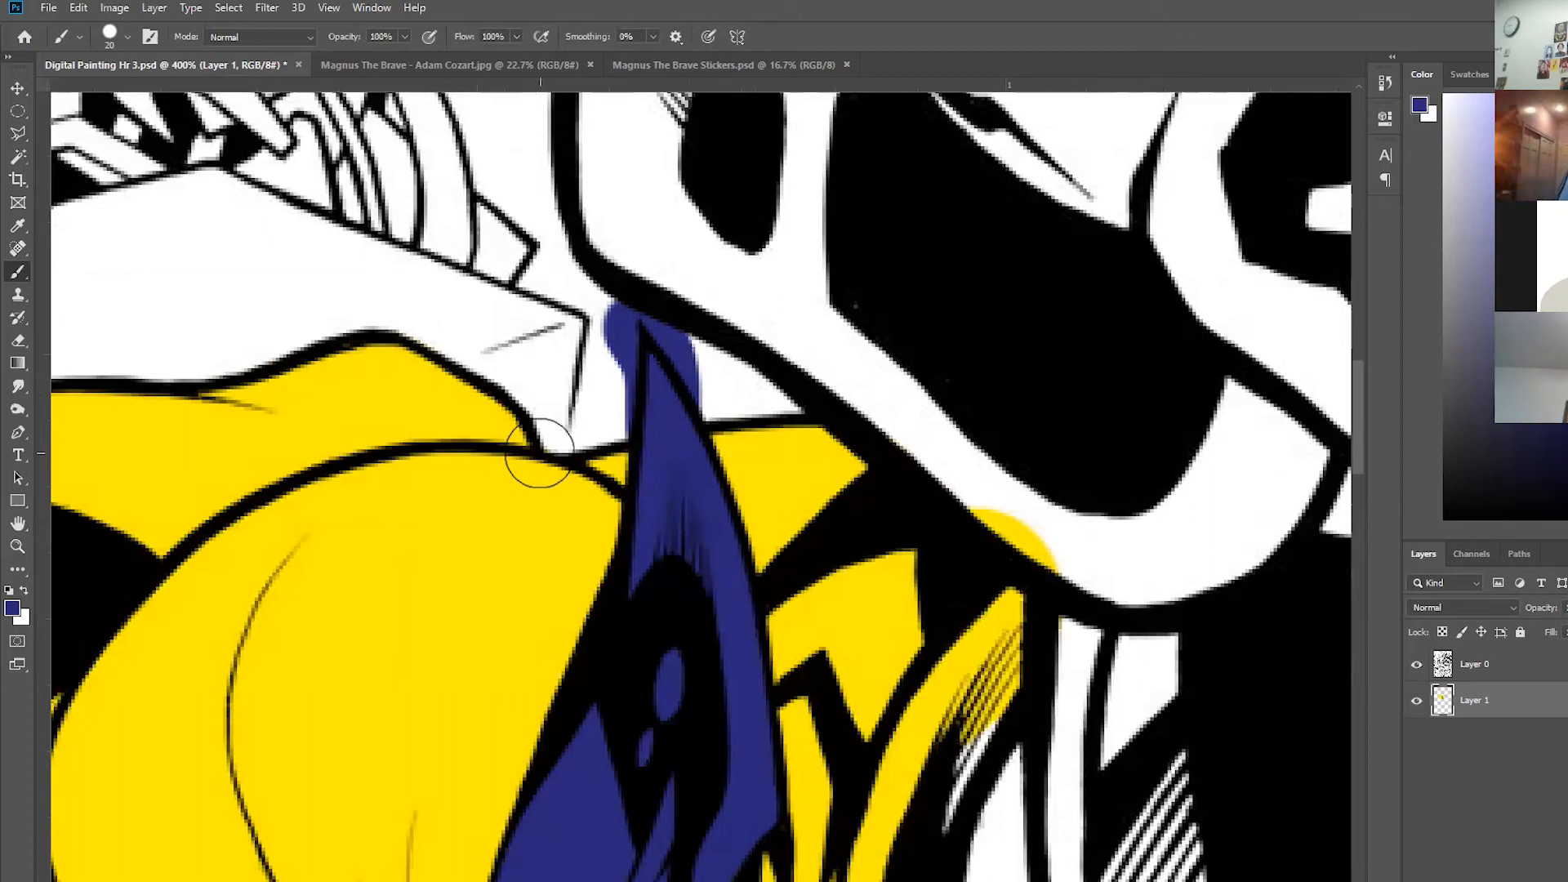
{"action": "scroll", "coordinate": [539, 453], "scroll_direction": "right", "scroll_amount": 3}
{"action": "scroll", "coordinate": [539, 454], "scroll_direction": "up", "scroll_amount": 1}
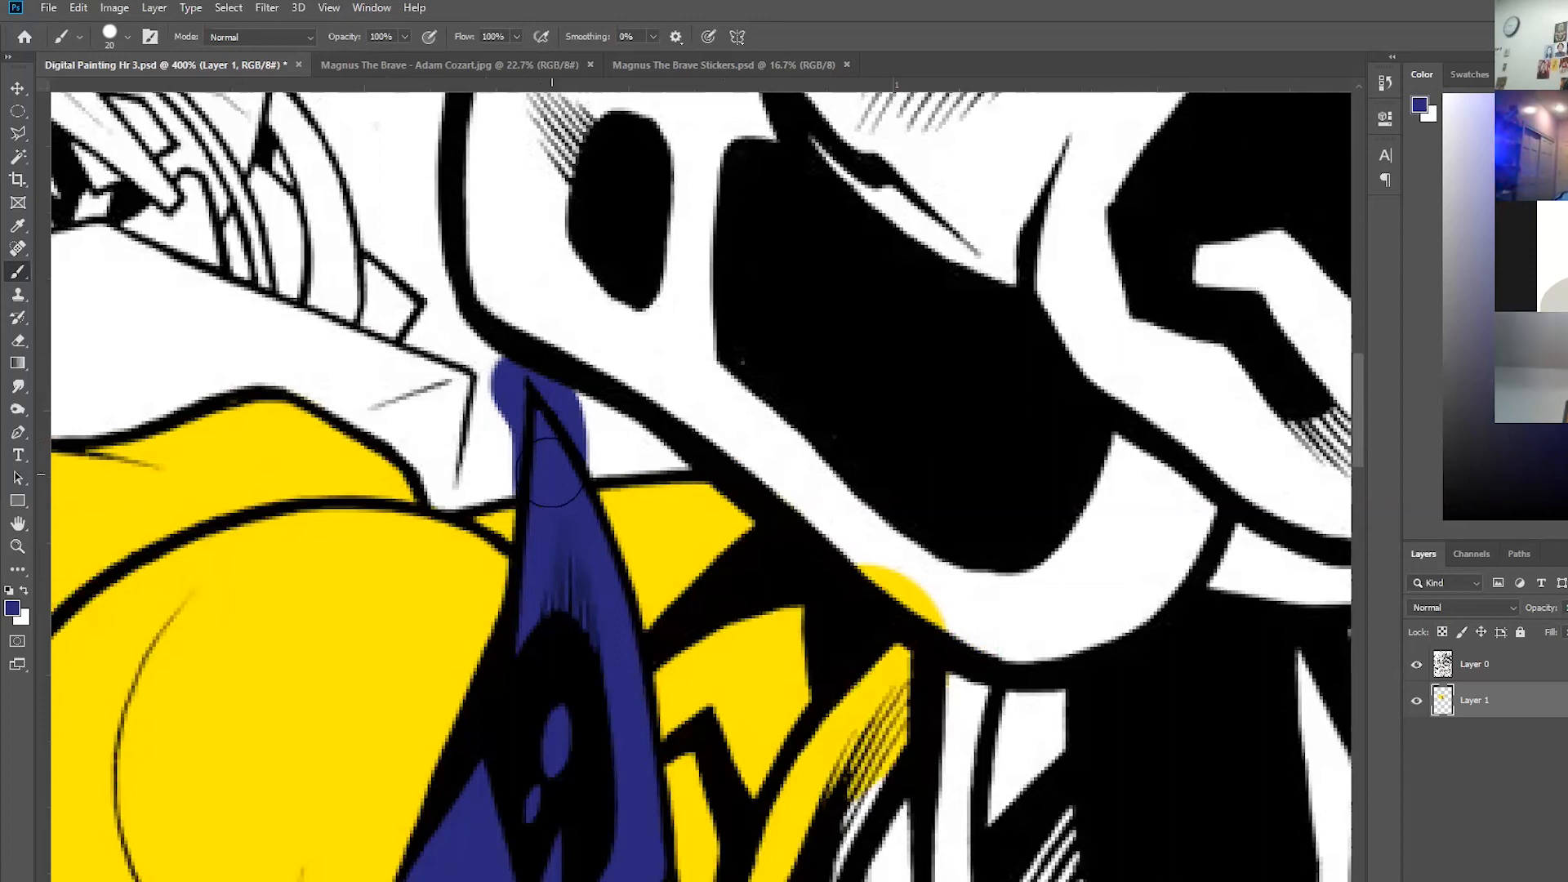
{"action": "mouse_move", "coordinate": [549, 478]}
{"action": "left_mouse_down"}
{"action": "mouse_move", "coordinate": [515, 441]}
{"action": "mouse_move", "coordinate": [494, 368]}
{"action": "mouse_move", "coordinate": [539, 343]}
{"action": "mouse_move", "coordinate": [560, 461]}
{"action": "mouse_move", "coordinate": [581, 441]}
{"action": "left_mouse_up"}
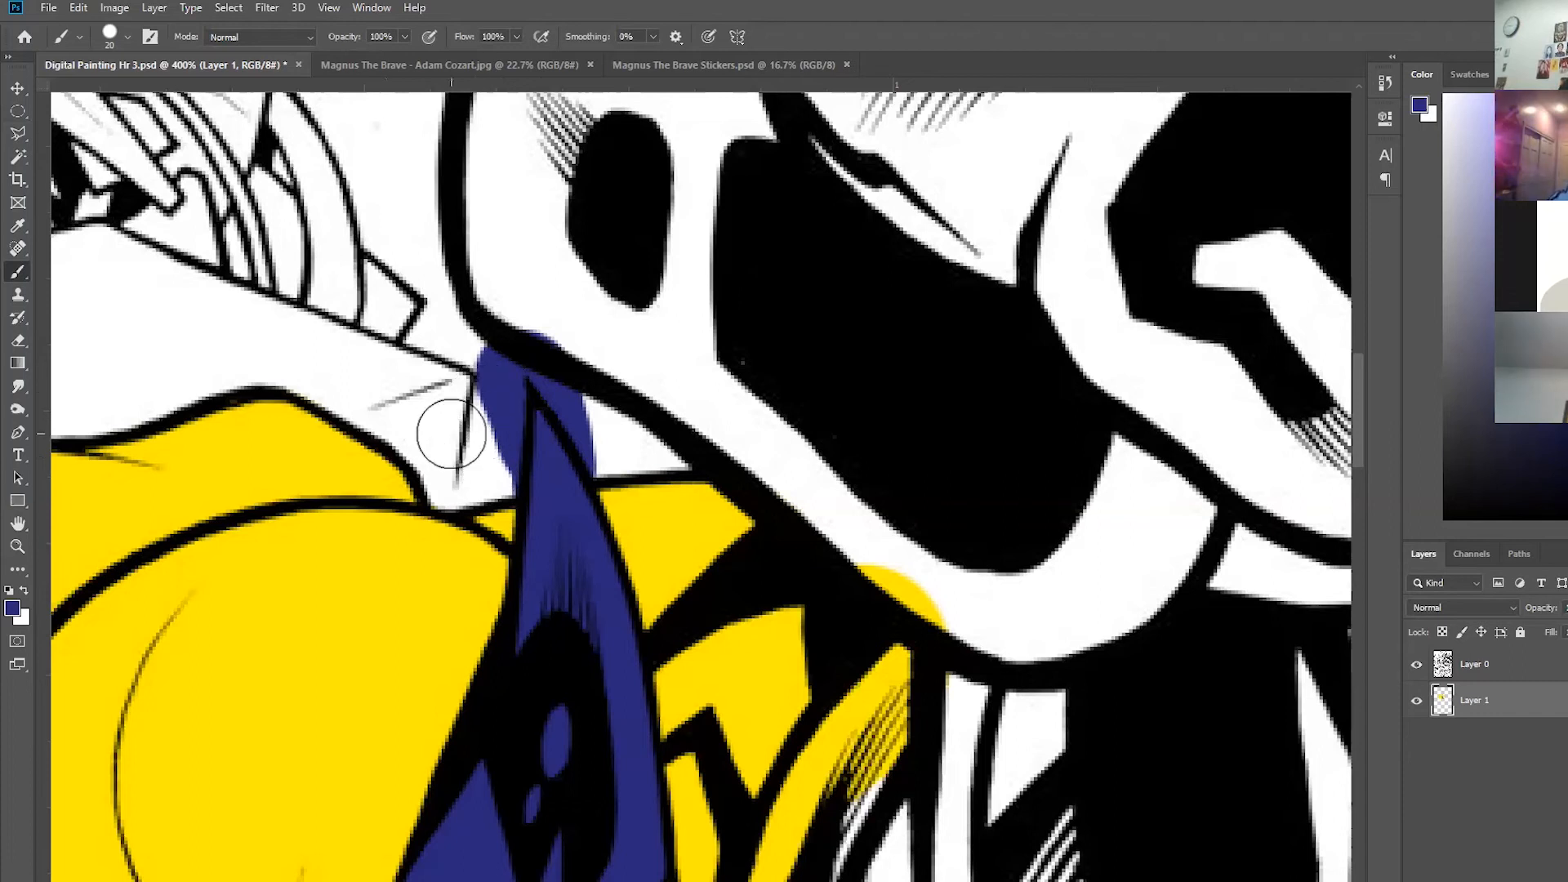
Switch to the Eraser, shrink it to 9 px, and erase the blue overspill around the fin's tip.
{"action": "left_click", "coordinate": [19, 343]}
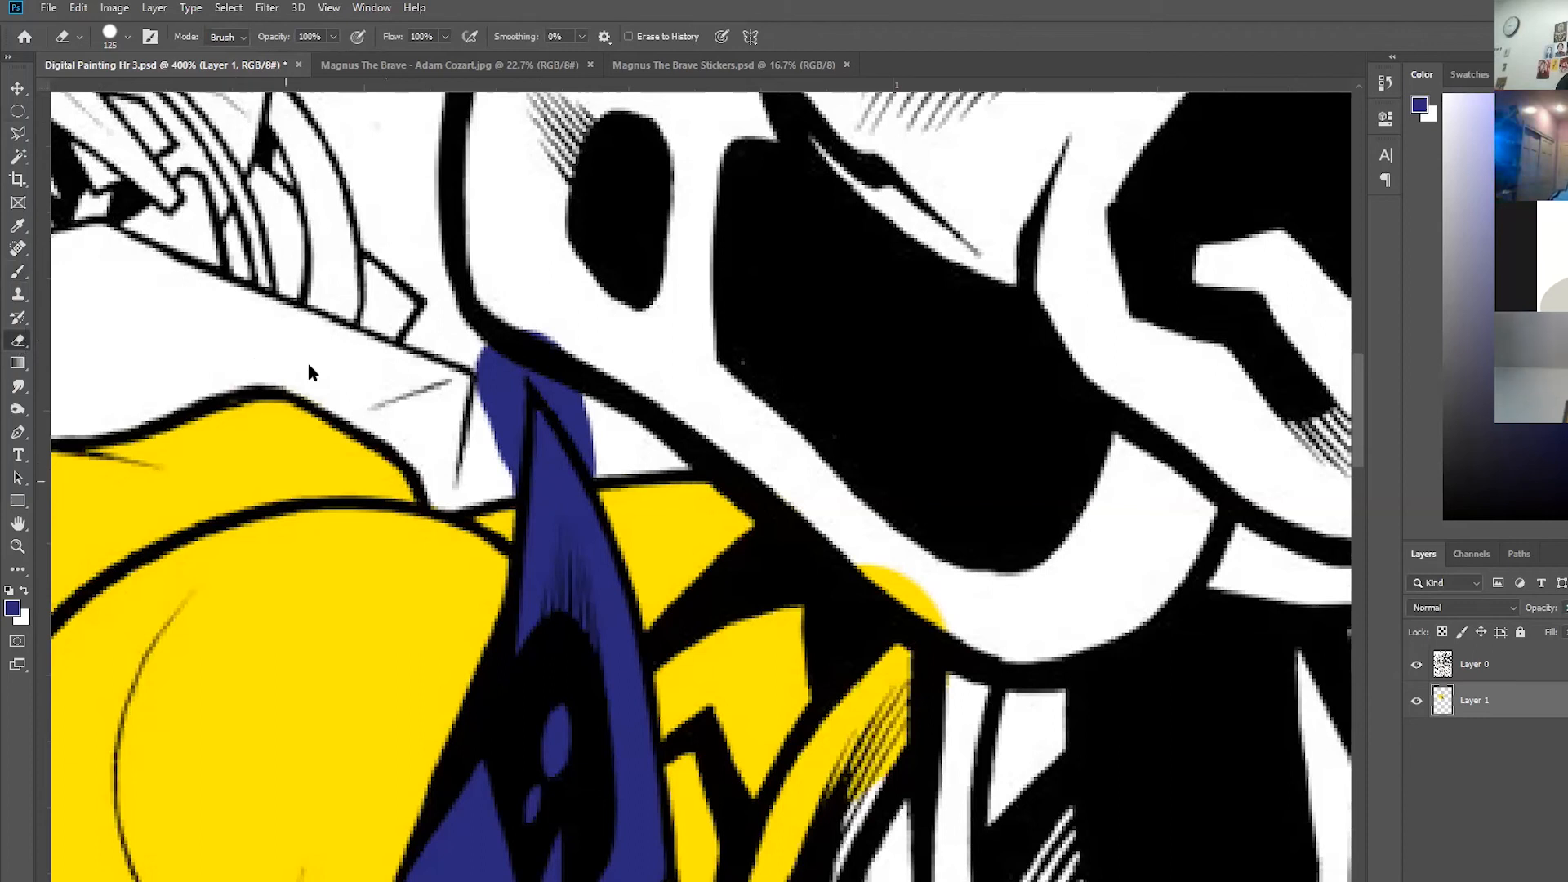
{"action": "left_click", "coordinate": [122, 33]}
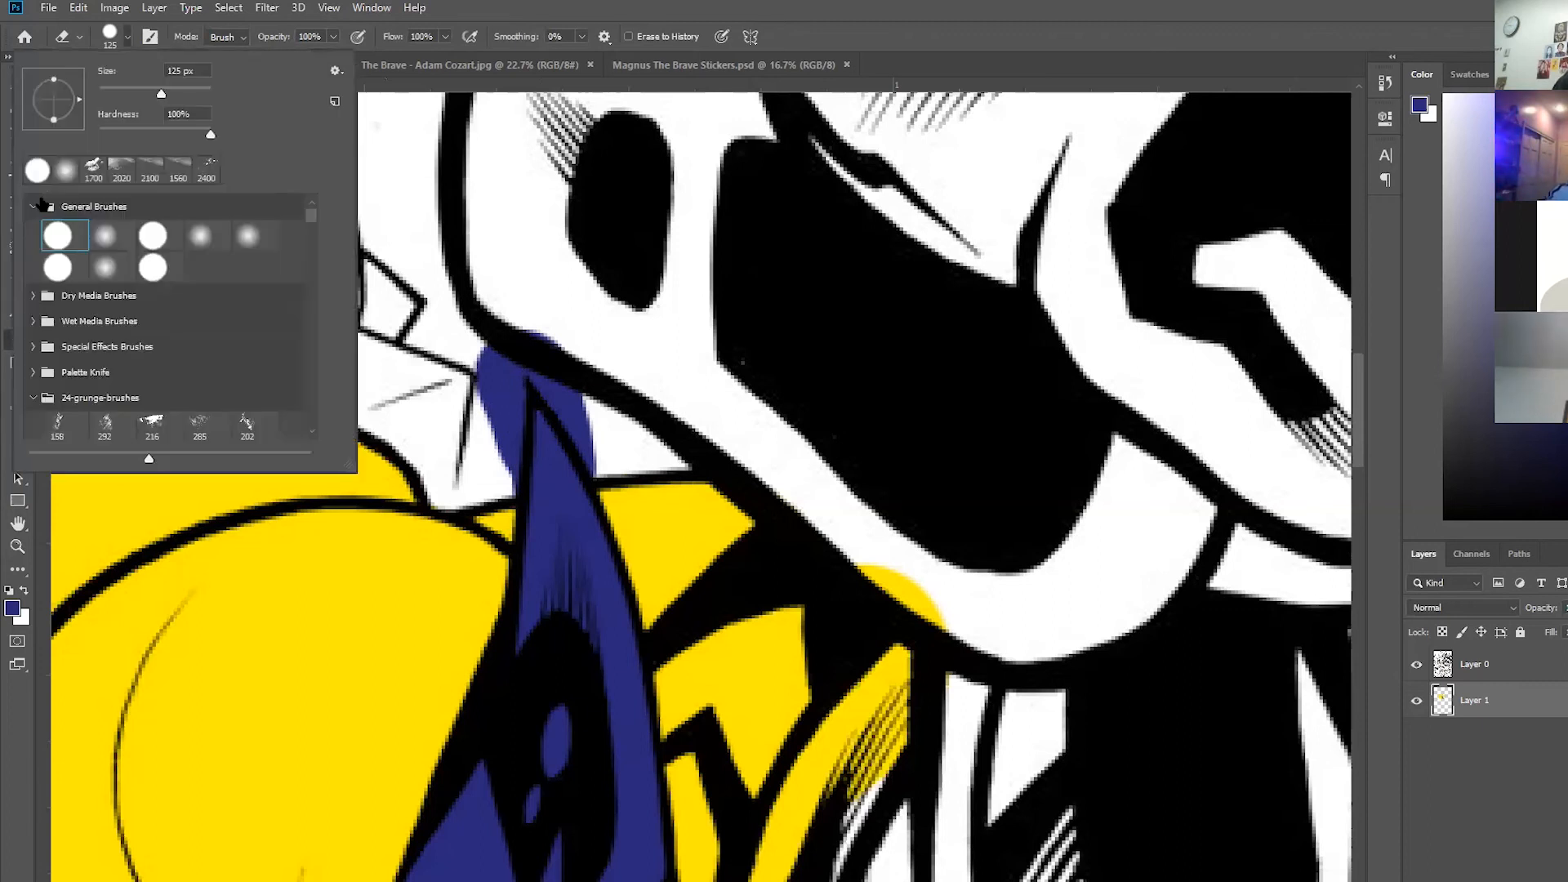
{"action": "left_click", "coordinate": [33, 206]}
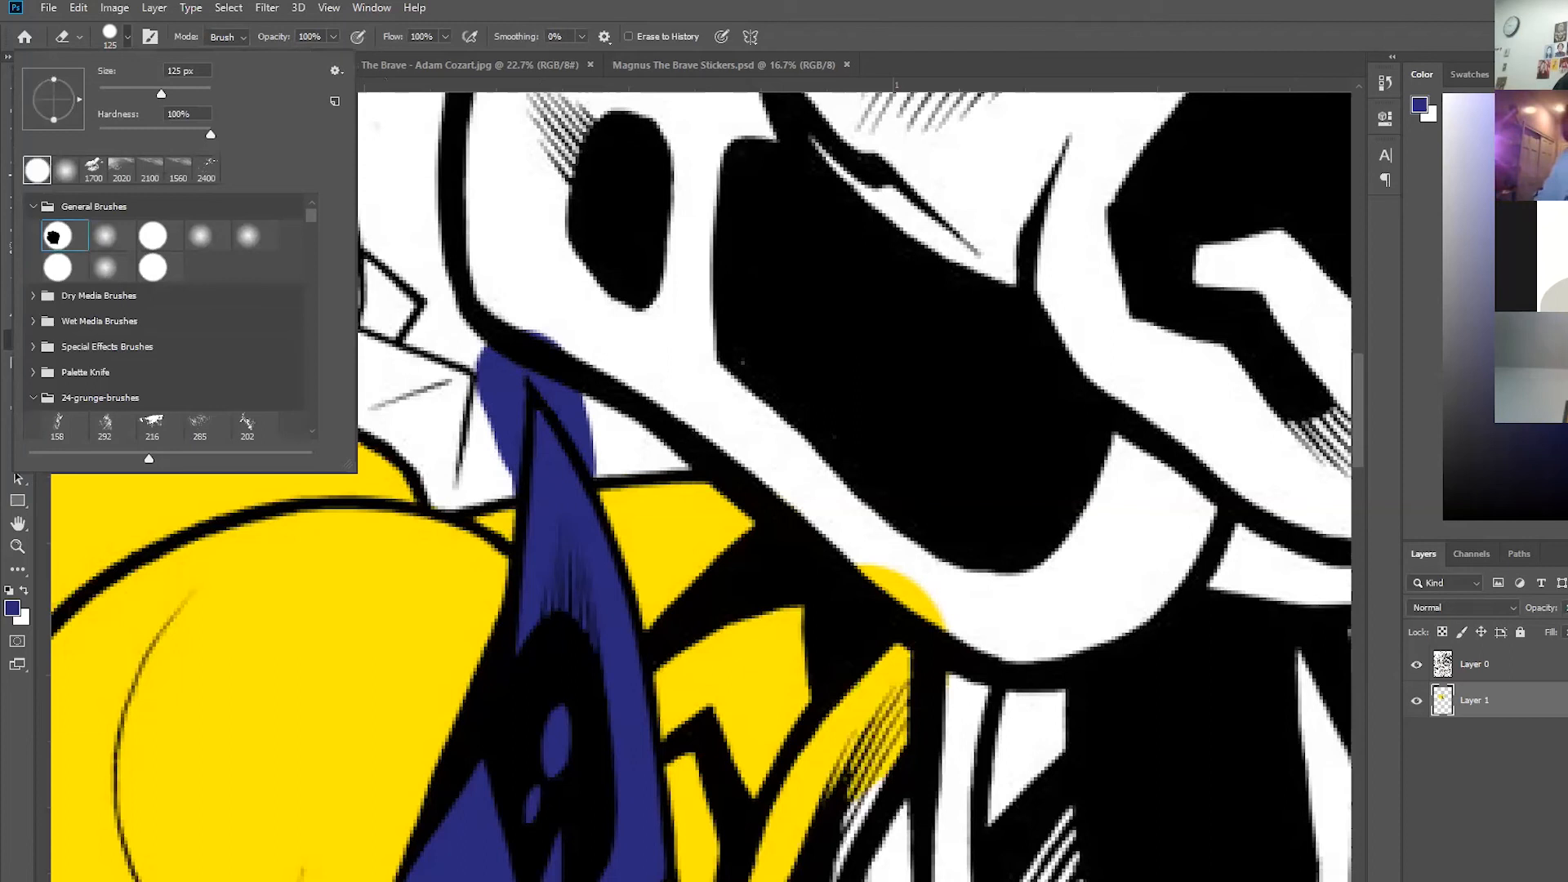
{"action": "left_click", "coordinate": [357, 494]}
{"action": "key", "text": "bracketleft"}
{"action": "key", "text": "bracketleft"}
{"action": "key", "text": "bracketleft"}
{"action": "key", "text": "bracketleft"}
{"action": "key", "text": "bracketleft"}
{"action": "key", "text": "bracketleft"}
{"action": "key", "text": "bracketleft"}
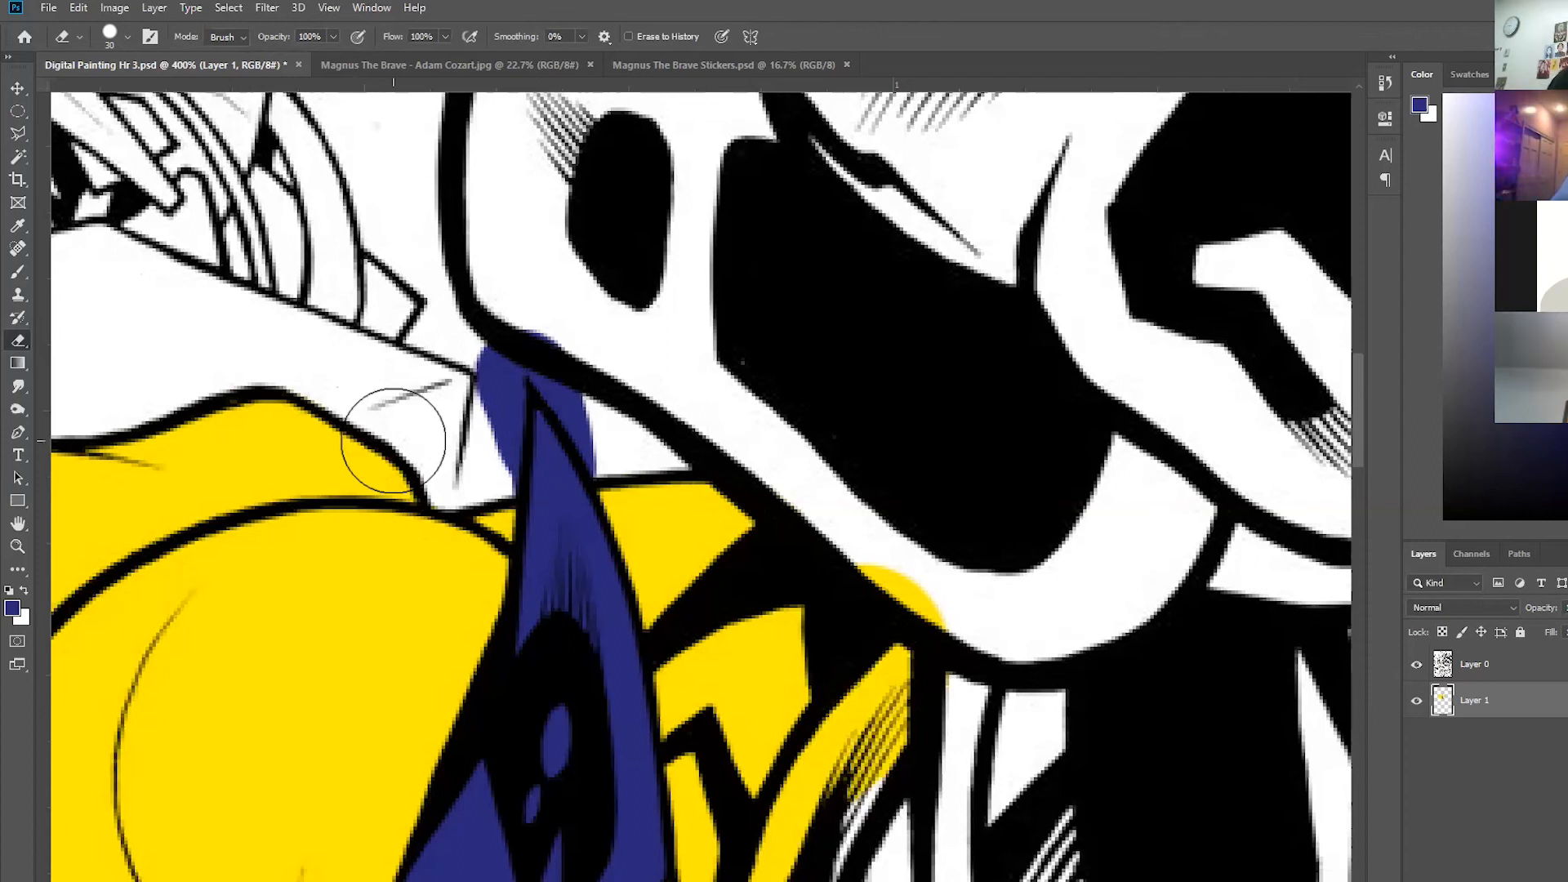
{"action": "key", "text": "bracketleft"}
{"action": "key", "text": "bracketleft"}
{"action": "key", "text": "bracketleft"}
{"action": "mouse_move", "coordinate": [486, 484]}
{"action": "left_mouse_down"}
{"action": "mouse_move", "coordinate": [504, 356]}
{"action": "mouse_move", "coordinate": [492, 449]}
{"action": "mouse_move", "coordinate": [482, 366]}
{"action": "mouse_move", "coordinate": [487, 417]}
{"action": "mouse_move", "coordinate": [512, 314]}
{"action": "left_mouse_up"}
{"action": "left_click_drag", "start_coordinate": [554, 390], "coordinate": [606, 465]}
{"action": "left_click_drag", "start_coordinate": [542, 314], "coordinate": [560, 364]}
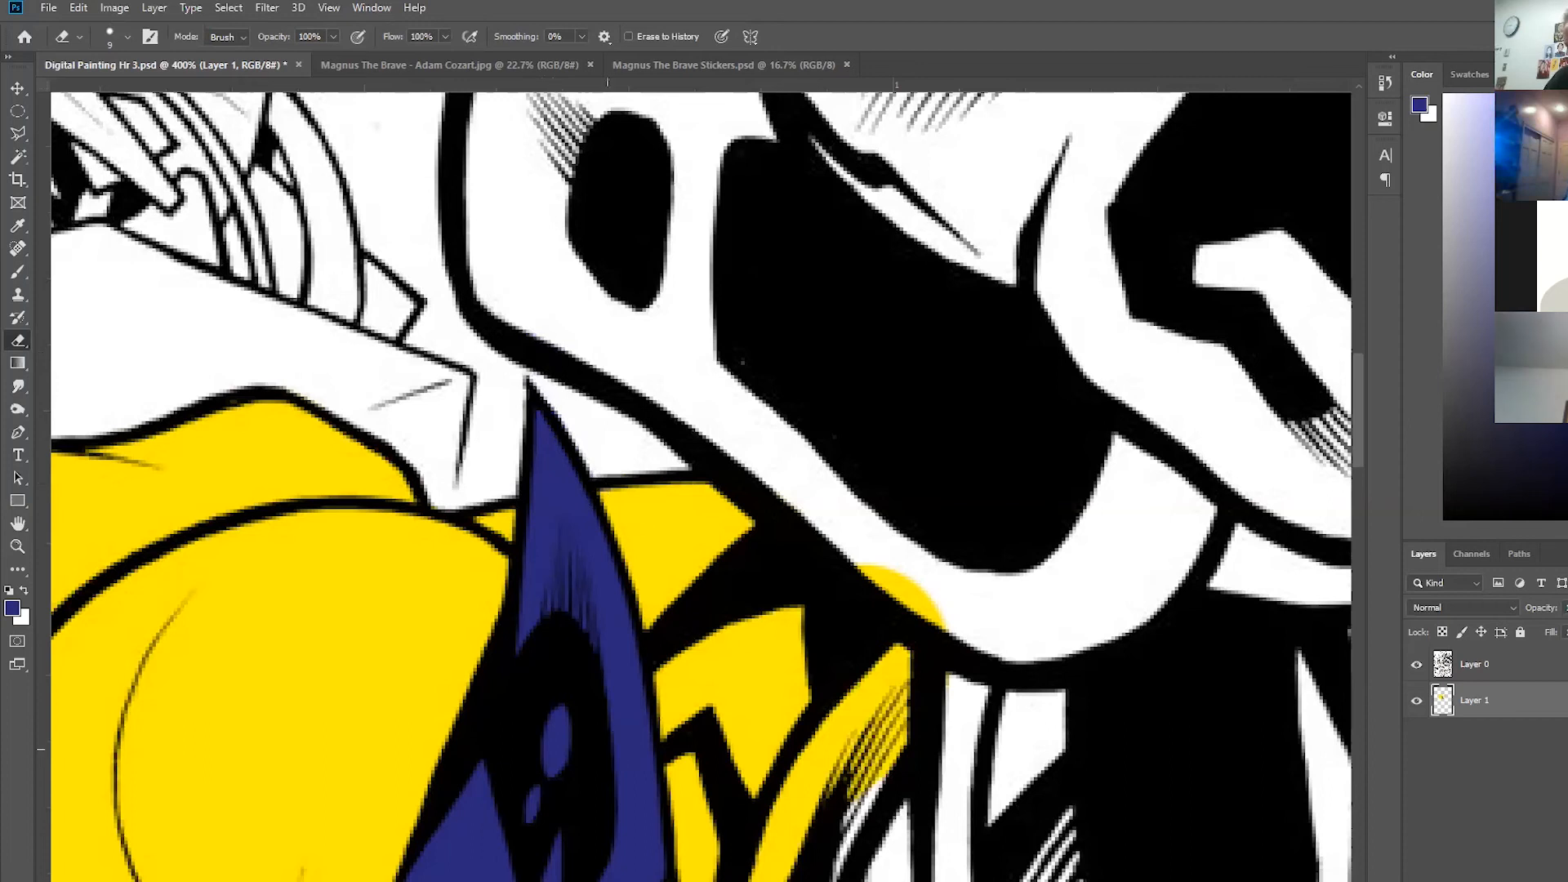
Choose a purple color, switch to the Brush at 40 px, and start painting the large robot's forehead.
{"action": "key", "text": "ctrl+0"}
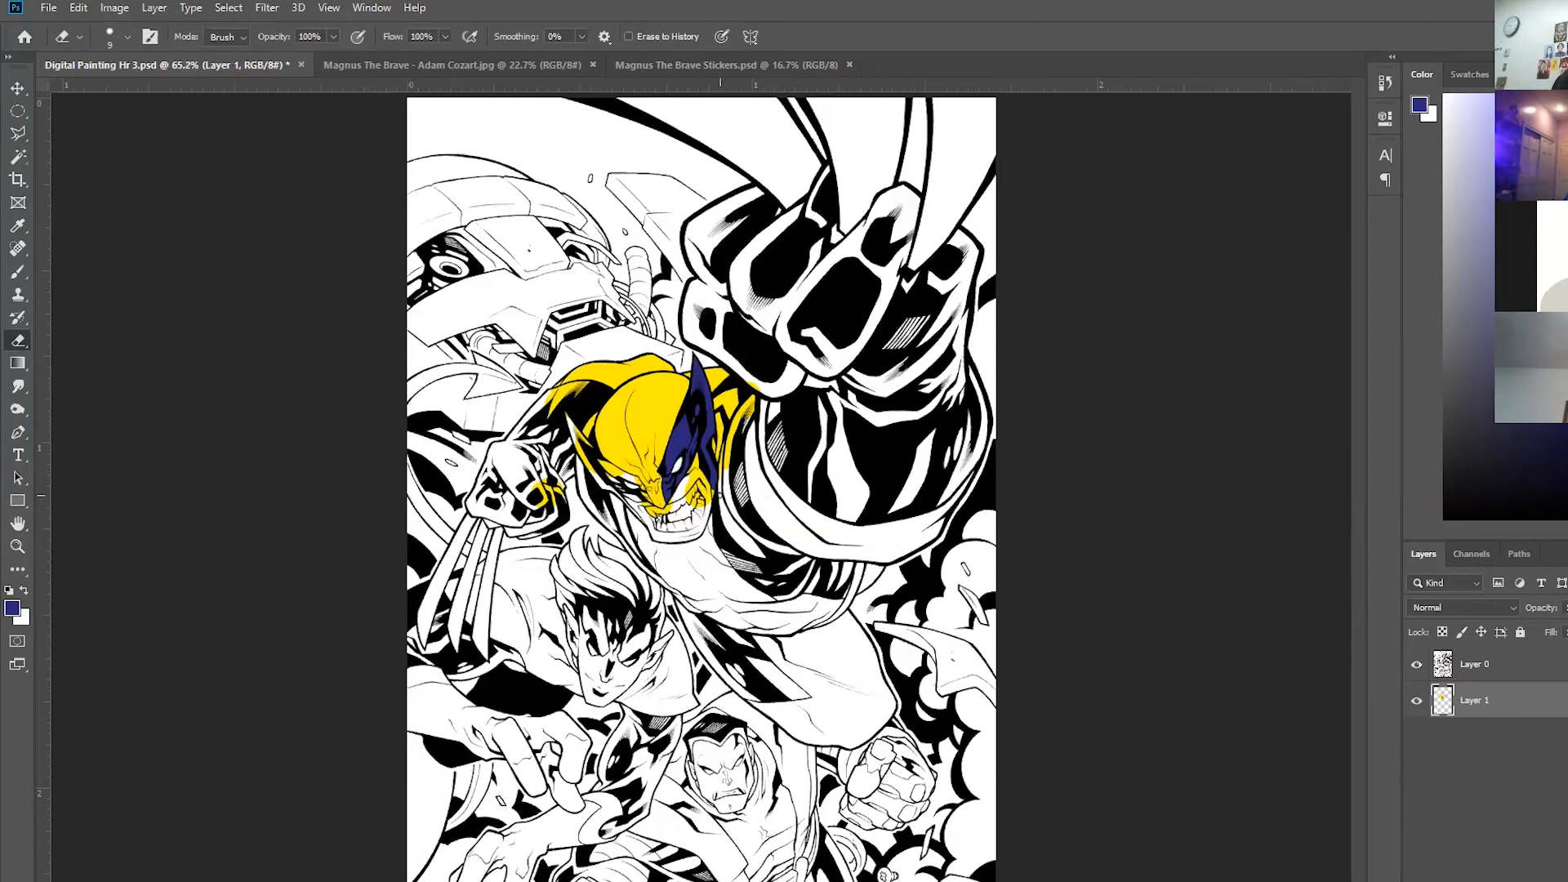
{"action": "key", "text": "ctrl+plus"}
{"action": "key", "text": "ctrl+plus"}
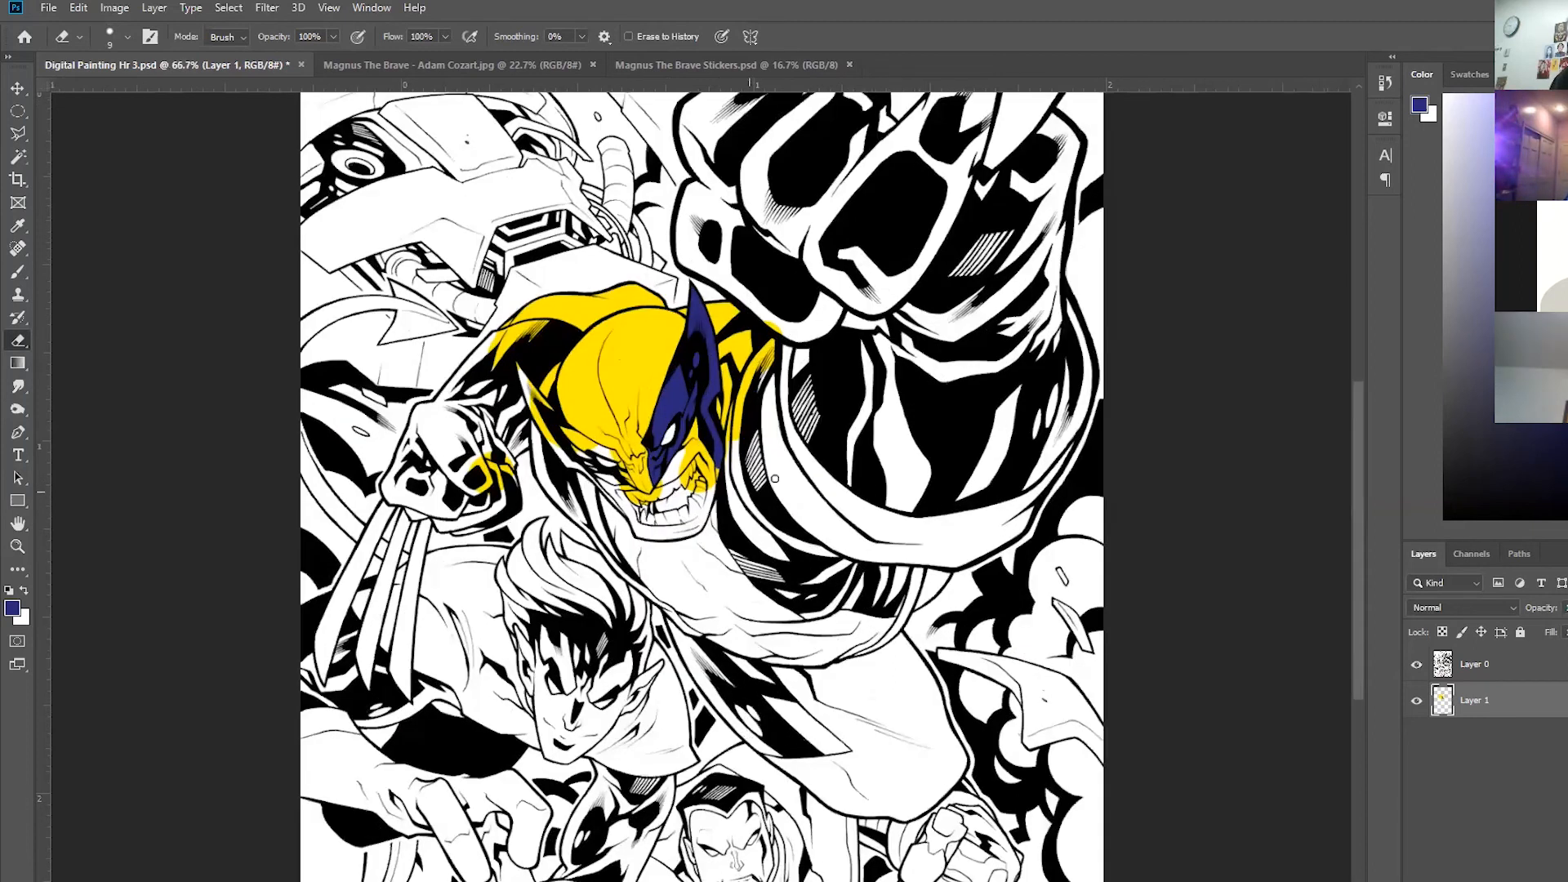
{"action": "left_click_drag", "start_coordinate": [553, 563], "coordinate": [666, 758]}
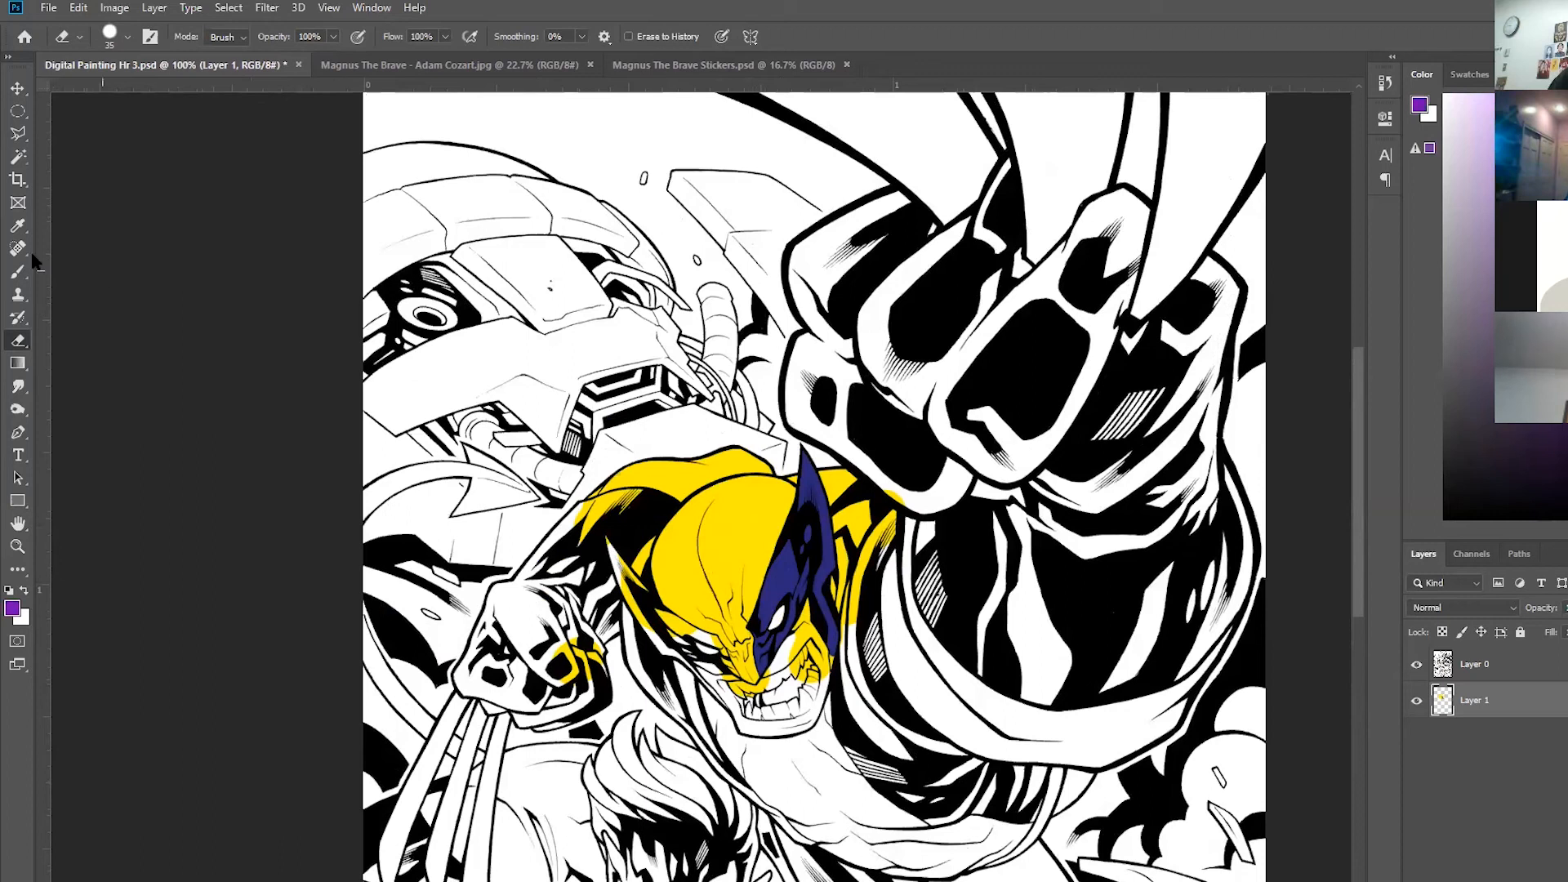
{"action": "left_click", "coordinate": [16, 274]}
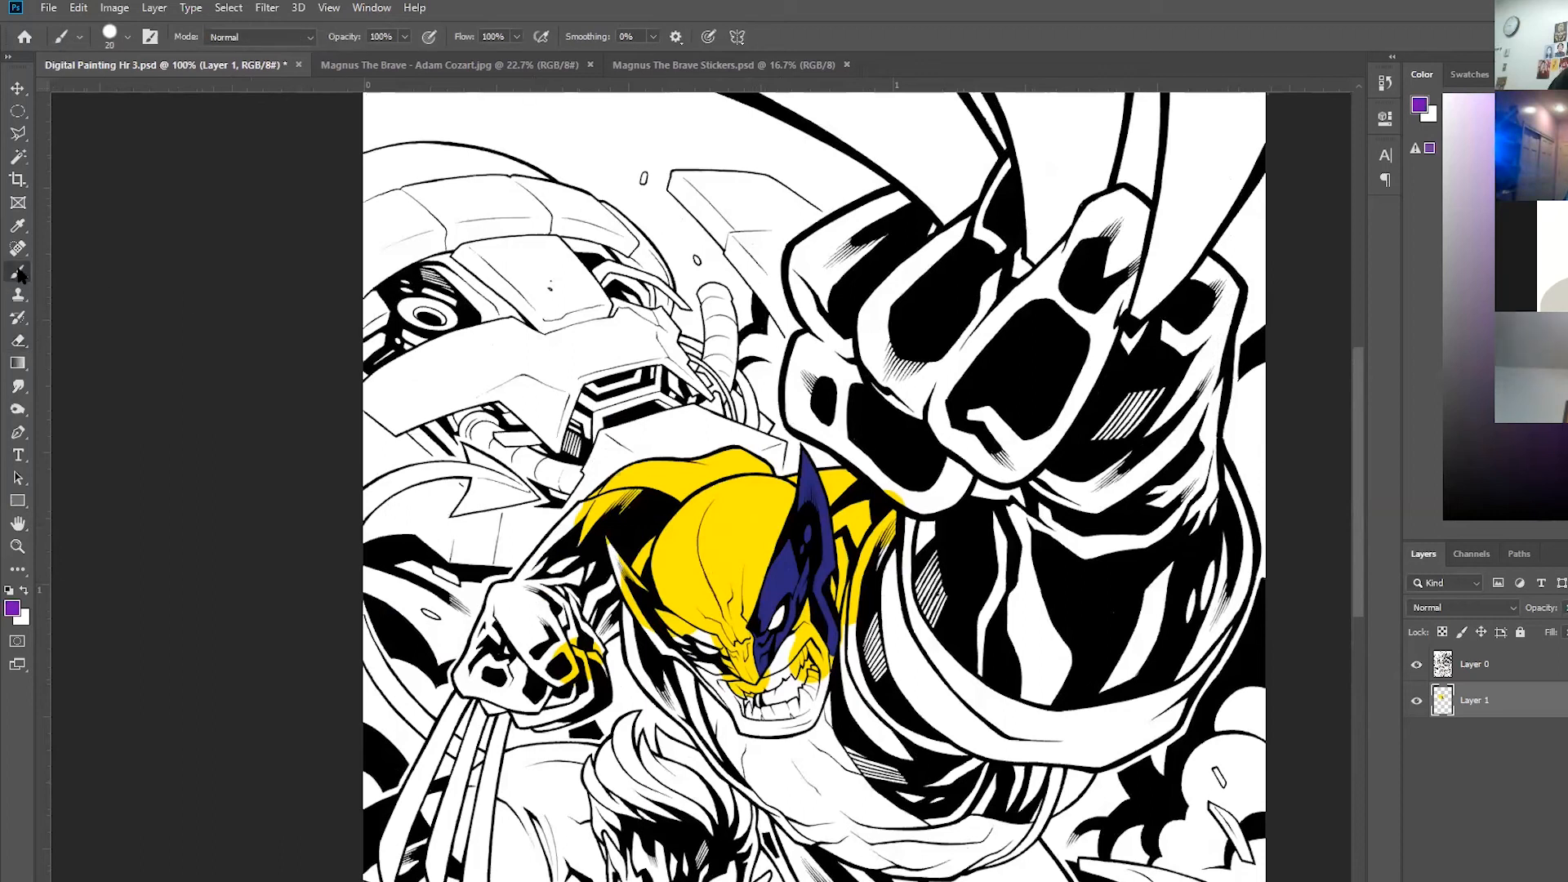
{"action": "key", "text": "]"}
{"action": "key", "text": "]"}
{"action": "key", "text": "]"}
{"action": "key", "text": "]"}
{"action": "left_click", "coordinate": [528, 369]}
{"action": "mouse_move", "coordinate": [528, 369]}
{"action": "left_mouse_down"}
{"action": "mouse_move", "coordinate": [582, 354]}
{"action": "mouse_move", "coordinate": [568, 316]}
{"action": "mouse_move", "coordinate": [521, 311]}
{"action": "mouse_move", "coordinate": [464, 265]}
{"action": "mouse_move", "coordinate": [505, 325]}
{"action": "mouse_move", "coordinate": [428, 247]}
{"action": "mouse_move", "coordinate": [456, 242]}
{"action": "mouse_move", "coordinate": [574, 316]}
{"action": "mouse_move", "coordinate": [534, 278]}
{"action": "left_mouse_up"}
Paint the robot's brow, cheek and central forehead plates purple, leaving the eye and mouth grille mostly unpainted.
{"action": "key", "text": "ctrl+plus"}
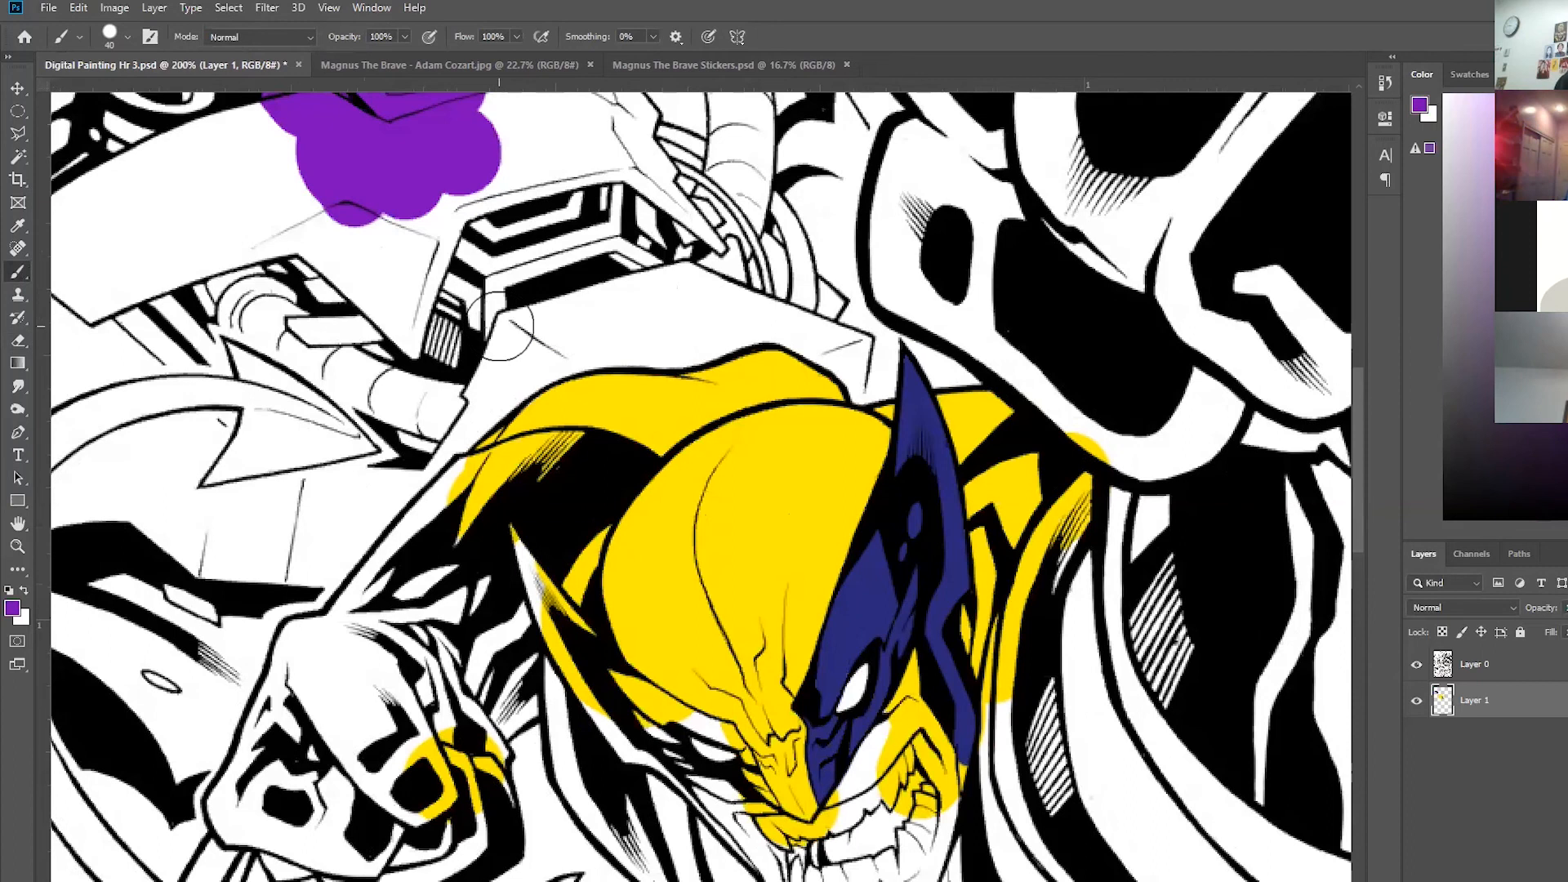
{"action": "scroll", "coordinate": [499, 326], "scroll_direction": "up", "scroll_amount": 3}
{"action": "scroll", "coordinate": [486, 327], "scroll_direction": "right", "scroll_amount": 5}
{"action": "scroll", "coordinate": [449, 350], "scroll_direction": "left", "scroll_amount": 8}
{"action": "mouse_move", "coordinate": [630, 273]}
{"action": "left_mouse_down"}
{"action": "mouse_move", "coordinate": [569, 259]}
{"action": "mouse_move", "coordinate": [489, 278]}
{"action": "mouse_move", "coordinate": [296, 404]}
{"action": "mouse_move", "coordinate": [358, 428]}
{"action": "mouse_move", "coordinate": [388, 404]}
{"action": "mouse_move", "coordinate": [355, 436]}
{"action": "mouse_move", "coordinate": [321, 427]}
{"action": "mouse_move", "coordinate": [324, 438]}
{"action": "mouse_move", "coordinate": [445, 397]}
{"action": "mouse_move", "coordinate": [427, 363]}
{"action": "mouse_move", "coordinate": [574, 348]}
{"action": "mouse_move", "coordinate": [574, 334]}
{"action": "mouse_move", "coordinate": [605, 400]}
{"action": "mouse_move", "coordinate": [674, 468]}
{"action": "mouse_move", "coordinate": [678, 361]}
{"action": "mouse_move", "coordinate": [893, 314]}
{"action": "mouse_move", "coordinate": [976, 357]}
{"action": "mouse_move", "coordinate": [921, 301]}
{"action": "mouse_move", "coordinate": [892, 231]}
{"action": "mouse_move", "coordinate": [840, 222]}
{"action": "mouse_move", "coordinate": [818, 278]}
{"action": "mouse_move", "coordinate": [785, 274]}
{"action": "mouse_move", "coordinate": [752, 217]}
{"action": "left_mouse_up"}
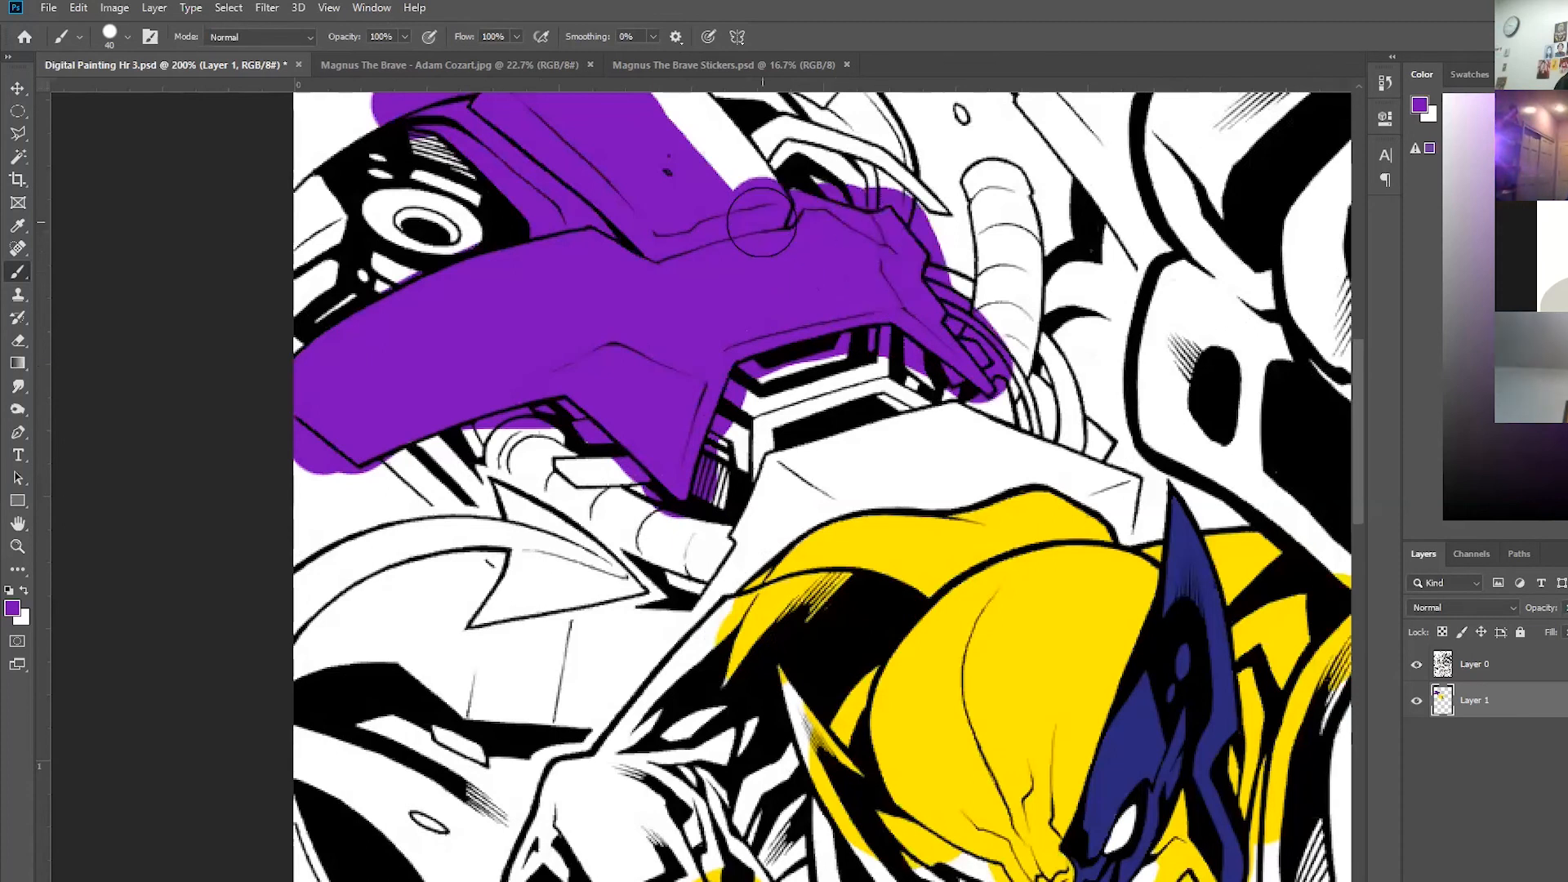
{"action": "scroll", "coordinate": [753, 245], "scroll_direction": "up", "scroll_amount": 3}
{"action": "left_click_drag", "start_coordinate": [759, 294], "coordinate": [629, 179]}
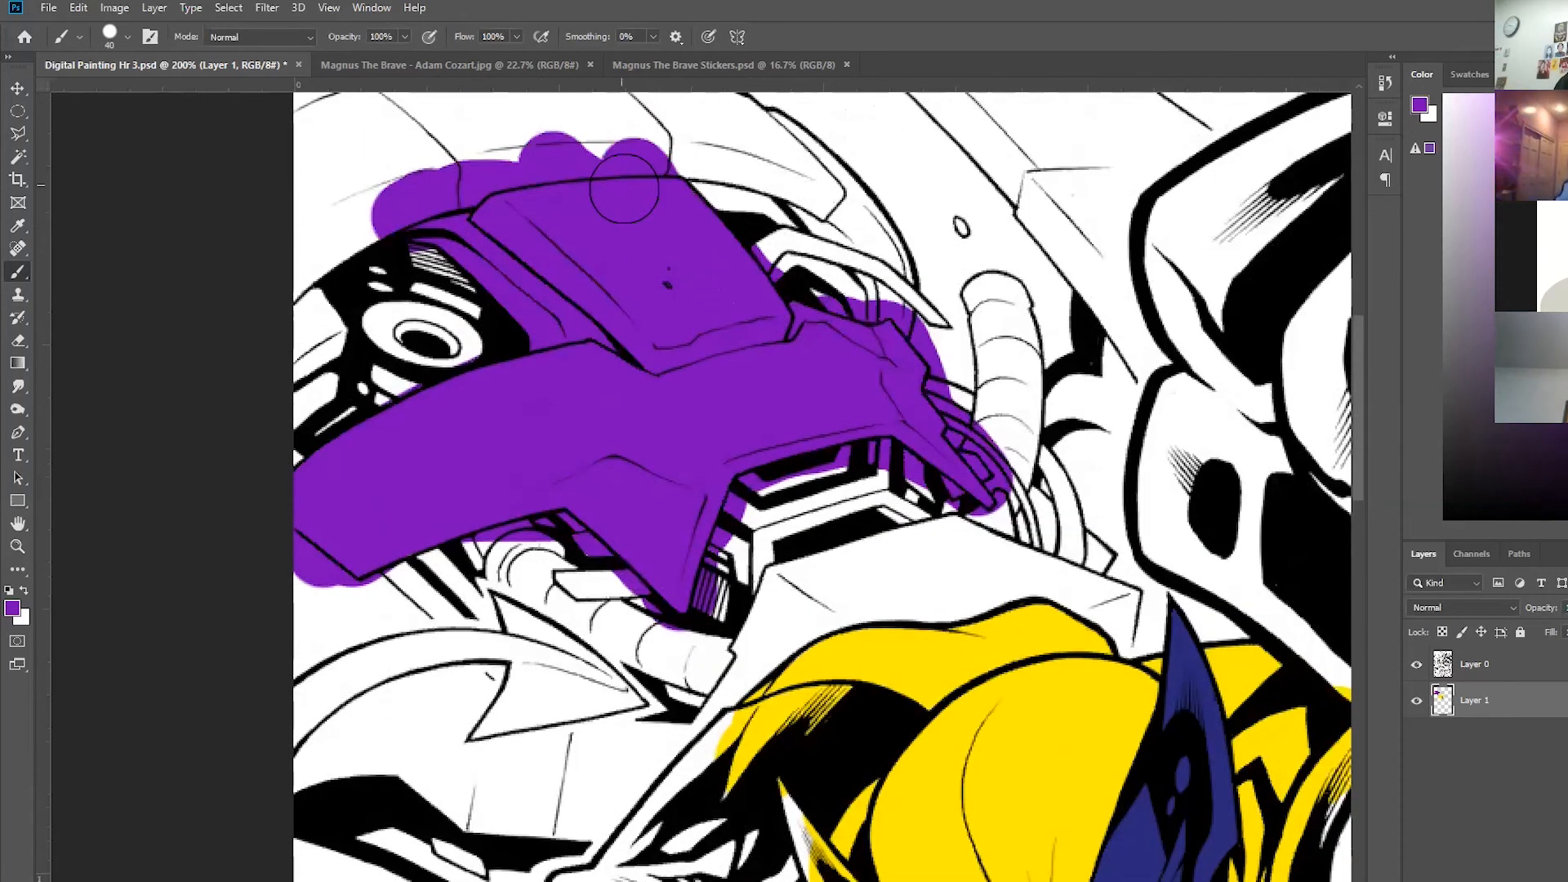
Paint the segmented helmet band above the robot's forehead purple, out to the canvas edge.
{"action": "scroll", "coordinate": [695, 228], "scroll_direction": "up", "scroll_amount": 1}
{"action": "mouse_move", "coordinate": [735, 188]}
{"action": "left_mouse_down"}
{"action": "mouse_move", "coordinate": [541, 193]}
{"action": "mouse_move", "coordinate": [366, 261]}
{"action": "mouse_move", "coordinate": [289, 314]}
{"action": "mouse_move", "coordinate": [309, 267]}
{"action": "mouse_move", "coordinate": [498, 212]}
{"action": "left_mouse_up"}
{"action": "scroll", "coordinate": [760, 257], "scroll_direction": "up", "scroll_amount": 2}
{"action": "mouse_move", "coordinate": [747, 245]}
{"action": "left_mouse_down"}
{"action": "mouse_move", "coordinate": [731, 211]}
{"action": "mouse_move", "coordinate": [699, 197]}
{"action": "mouse_move", "coordinate": [527, 164]}
{"action": "mouse_move", "coordinate": [286, 237]}
{"action": "mouse_move", "coordinate": [499, 183]}
{"action": "mouse_move", "coordinate": [587, 210]}
{"action": "mouse_move", "coordinate": [319, 278]}
{"action": "left_mouse_up"}
{"action": "scroll", "coordinate": [319, 279], "scroll_direction": "up", "scroll_amount": 2}
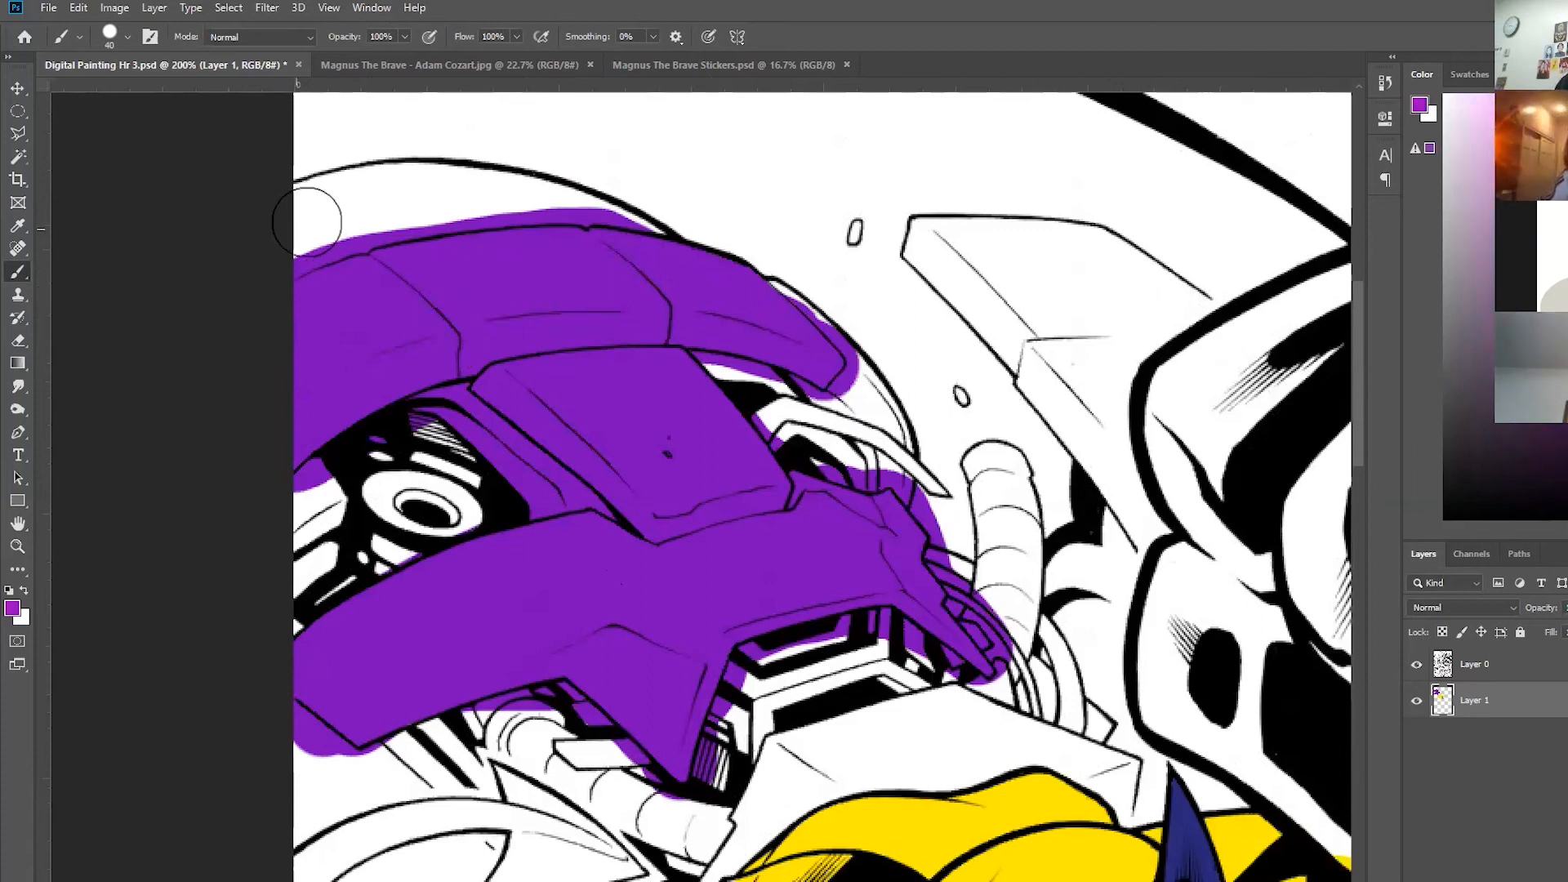
Shrink the Brush to 10 px and paint magenta along the upper edge of the robot's helmet band, covering the purple overspill.
{"action": "key", "text": "bracketleft"}
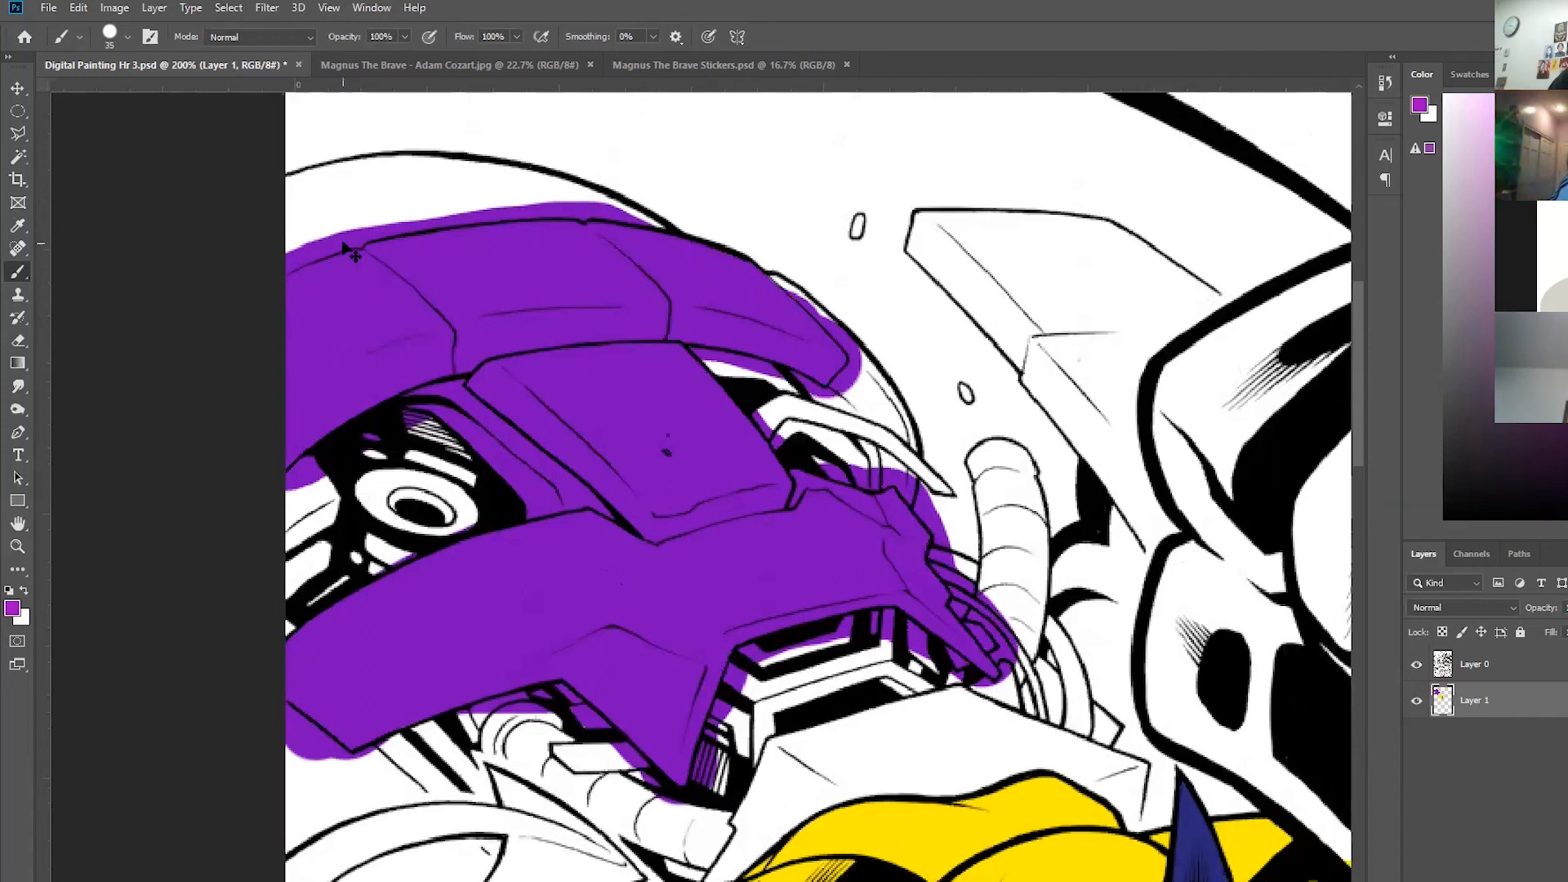
{"action": "scroll", "coordinate": [333, 238], "scroll_direction": "up", "scroll_amount": 2}
{"action": "scroll", "coordinate": [332, 252], "scroll_direction": "up", "scroll_amount": 4}
{"action": "scroll", "coordinate": [893, 580], "scroll_direction": "right", "scroll_amount": 2}
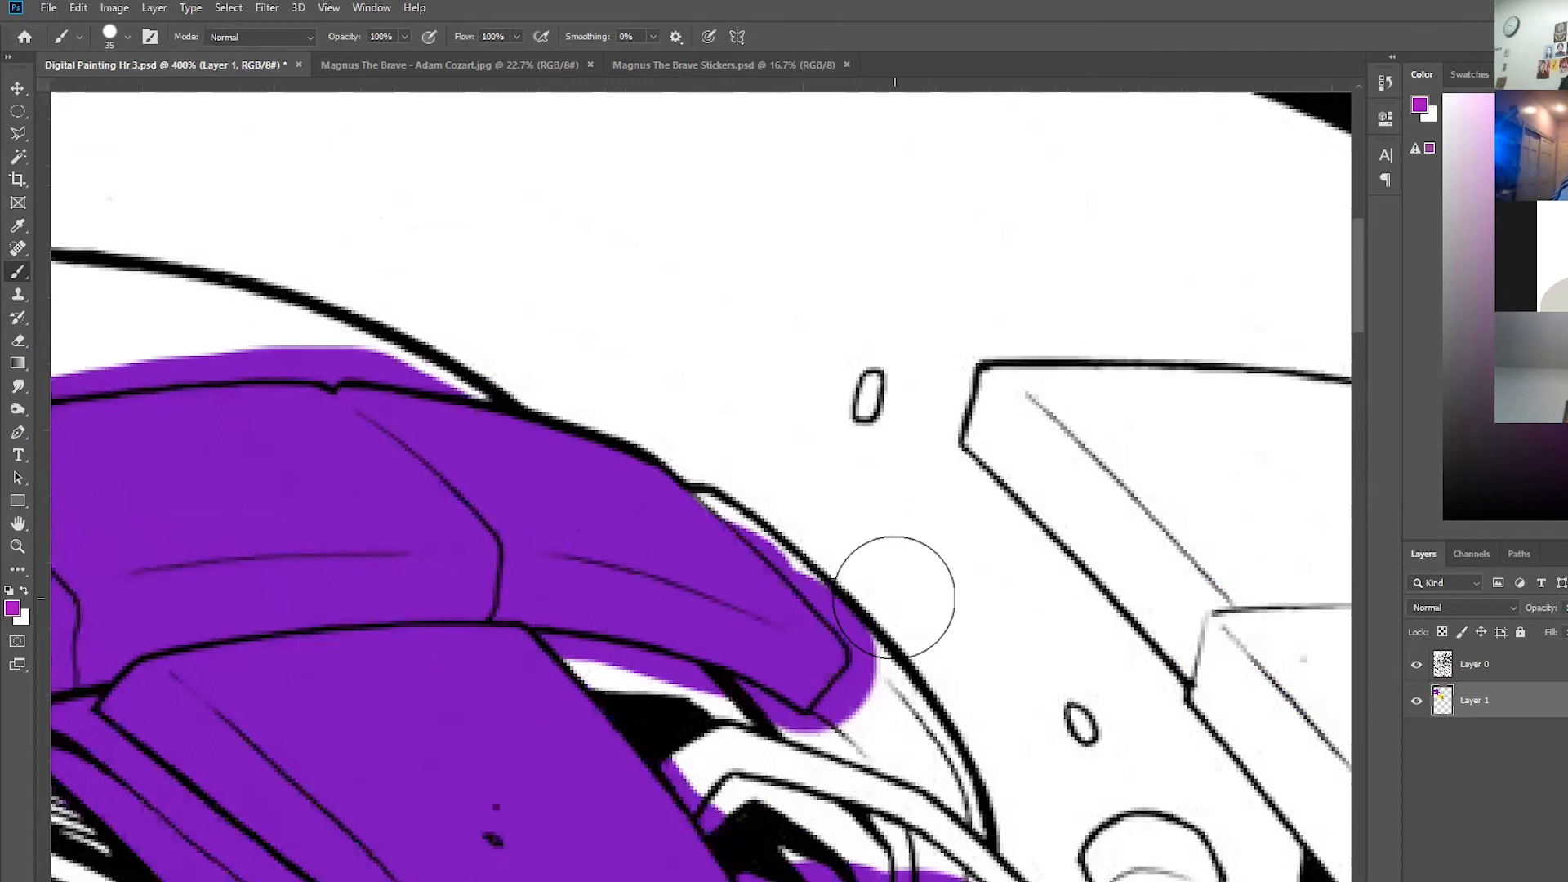
{"action": "scroll", "coordinate": [1137, 543], "scroll_direction": "left", "scroll_amount": 6}
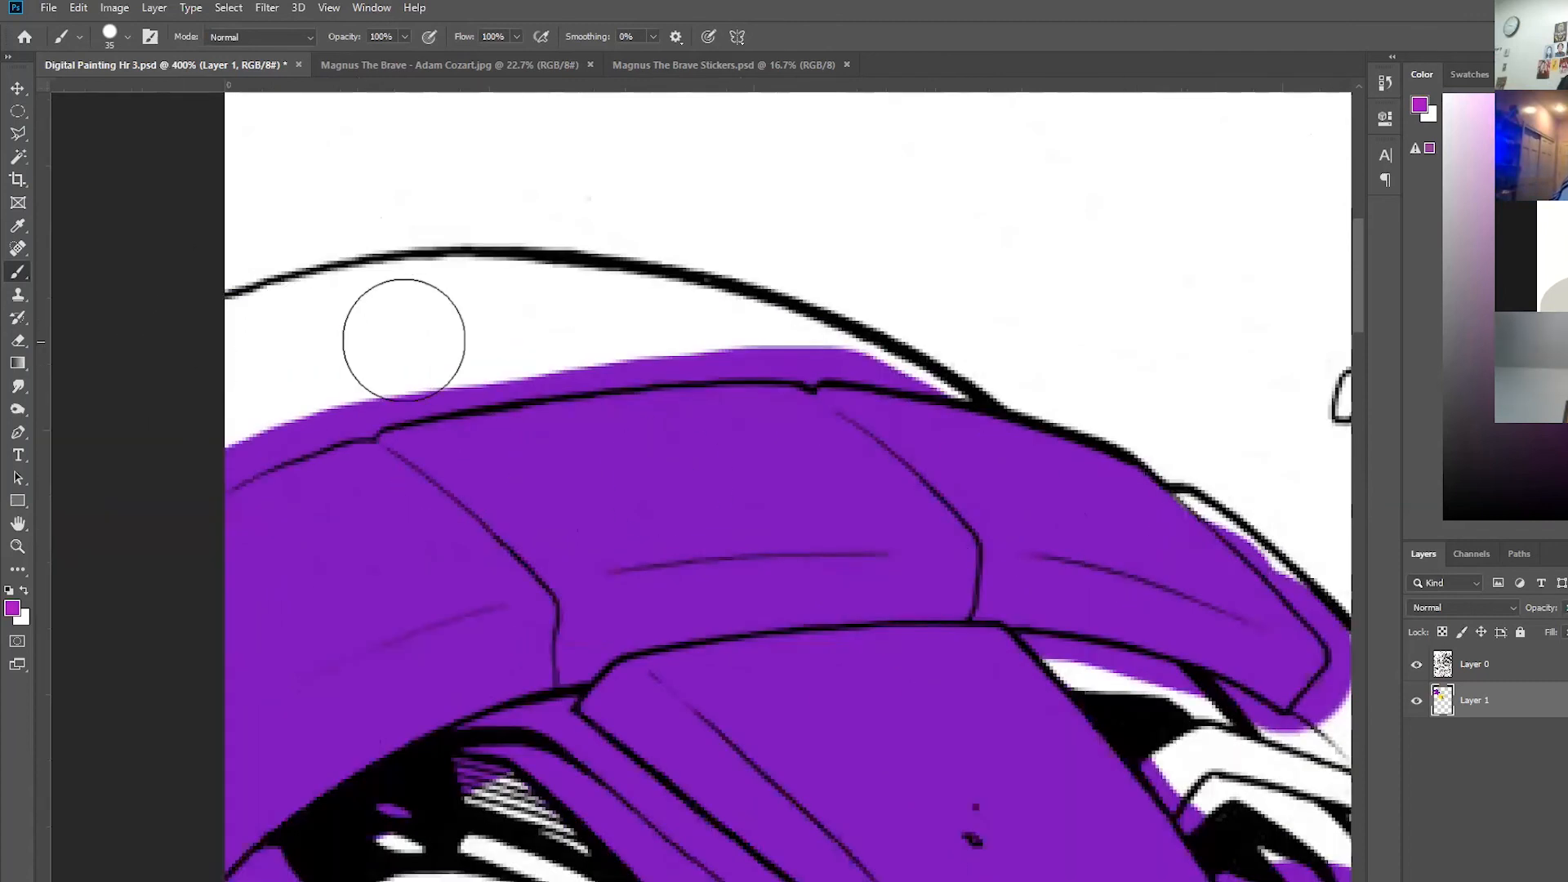
{"action": "key", "text": "bracketleft"}
{"action": "key", "text": "bracketleft"}
{"action": "key", "text": "bracketleft"}
{"action": "key", "text": "bracketleft"}
{"action": "key", "text": "bracketleft"}
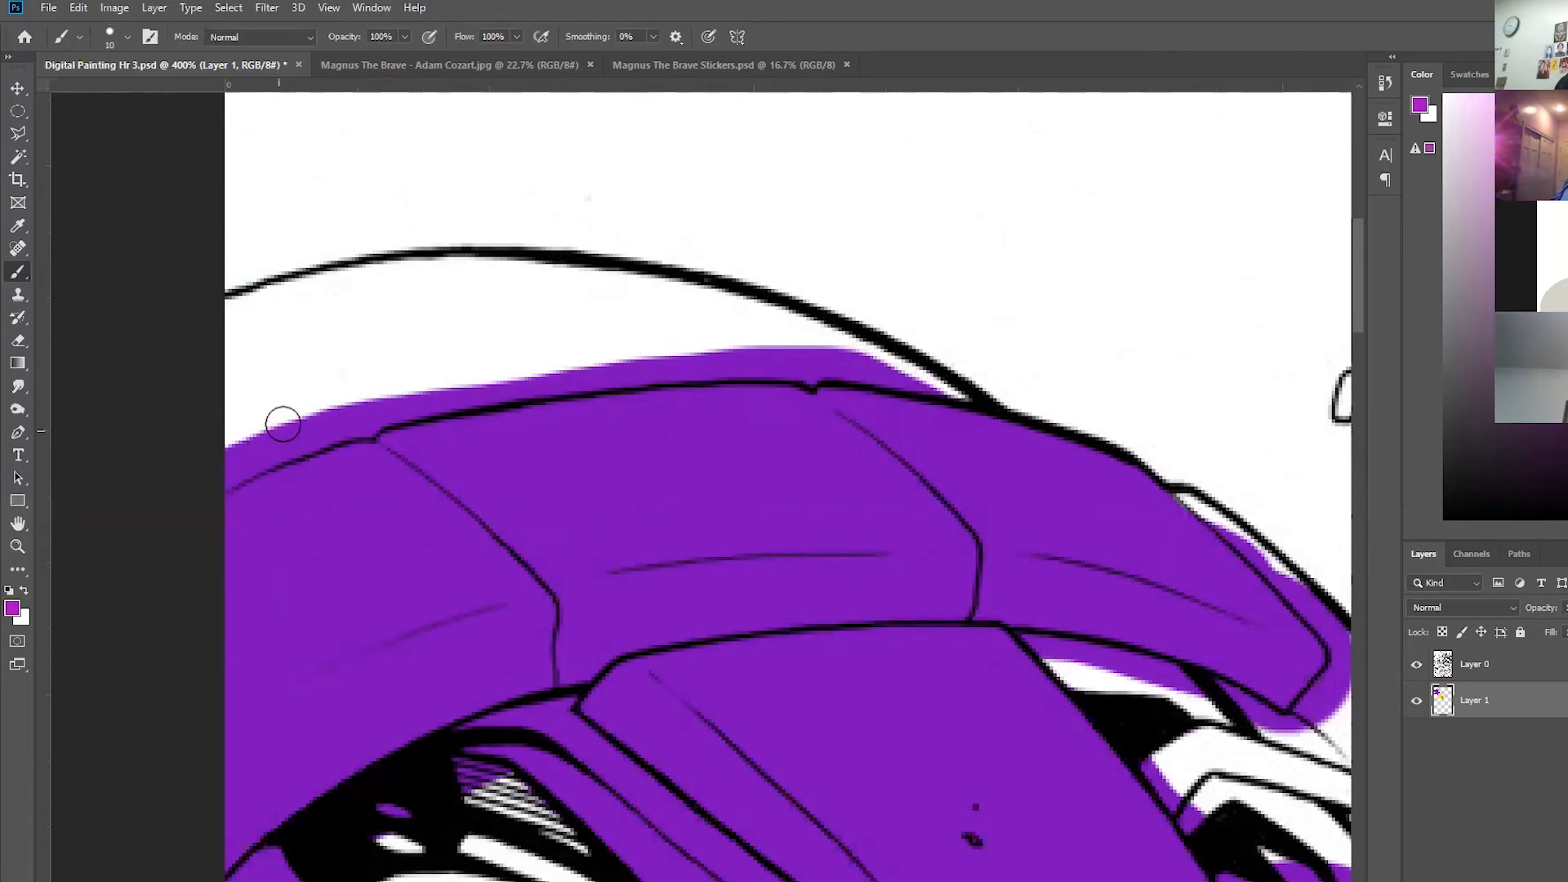
{"action": "left_click", "coordinate": [870, 360]}
{"action": "mouse_move", "coordinate": [870, 360]}
{"action": "left_mouse_down"}
{"action": "mouse_move", "coordinate": [626, 366]}
{"action": "mouse_move", "coordinate": [478, 389]}
{"action": "mouse_move", "coordinate": [670, 365]}
{"action": "mouse_move", "coordinate": [290, 416]}
{"action": "left_mouse_up"}
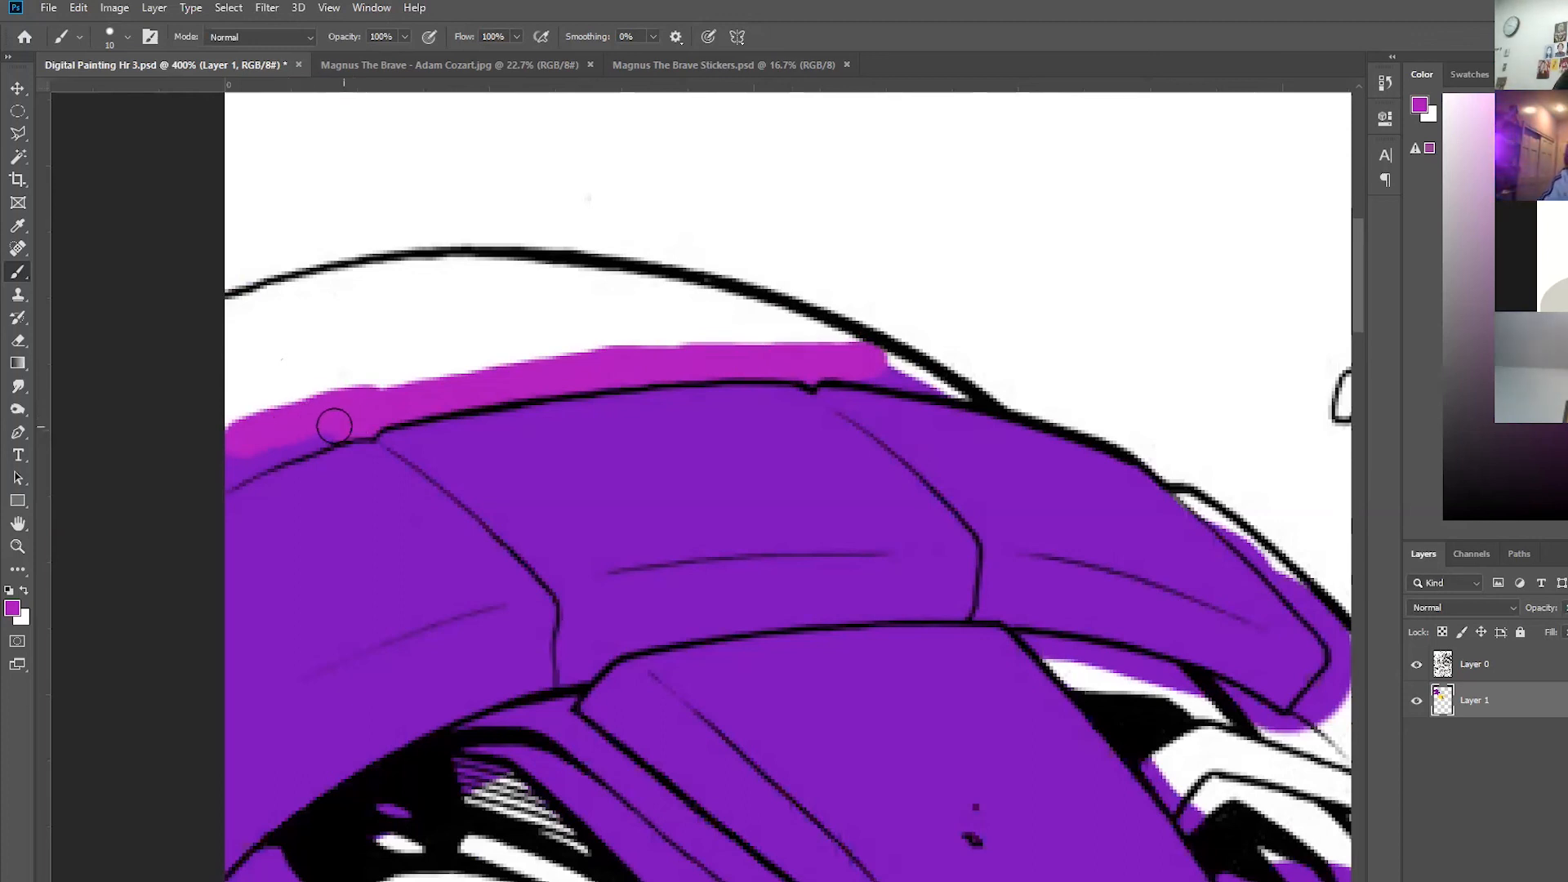
{"action": "mouse_move", "coordinate": [249, 460]}
{"action": "left_mouse_down"}
{"action": "mouse_move", "coordinate": [208, 485]}
{"action": "mouse_move", "coordinate": [245, 461]}
{"action": "left_mouse_up"}
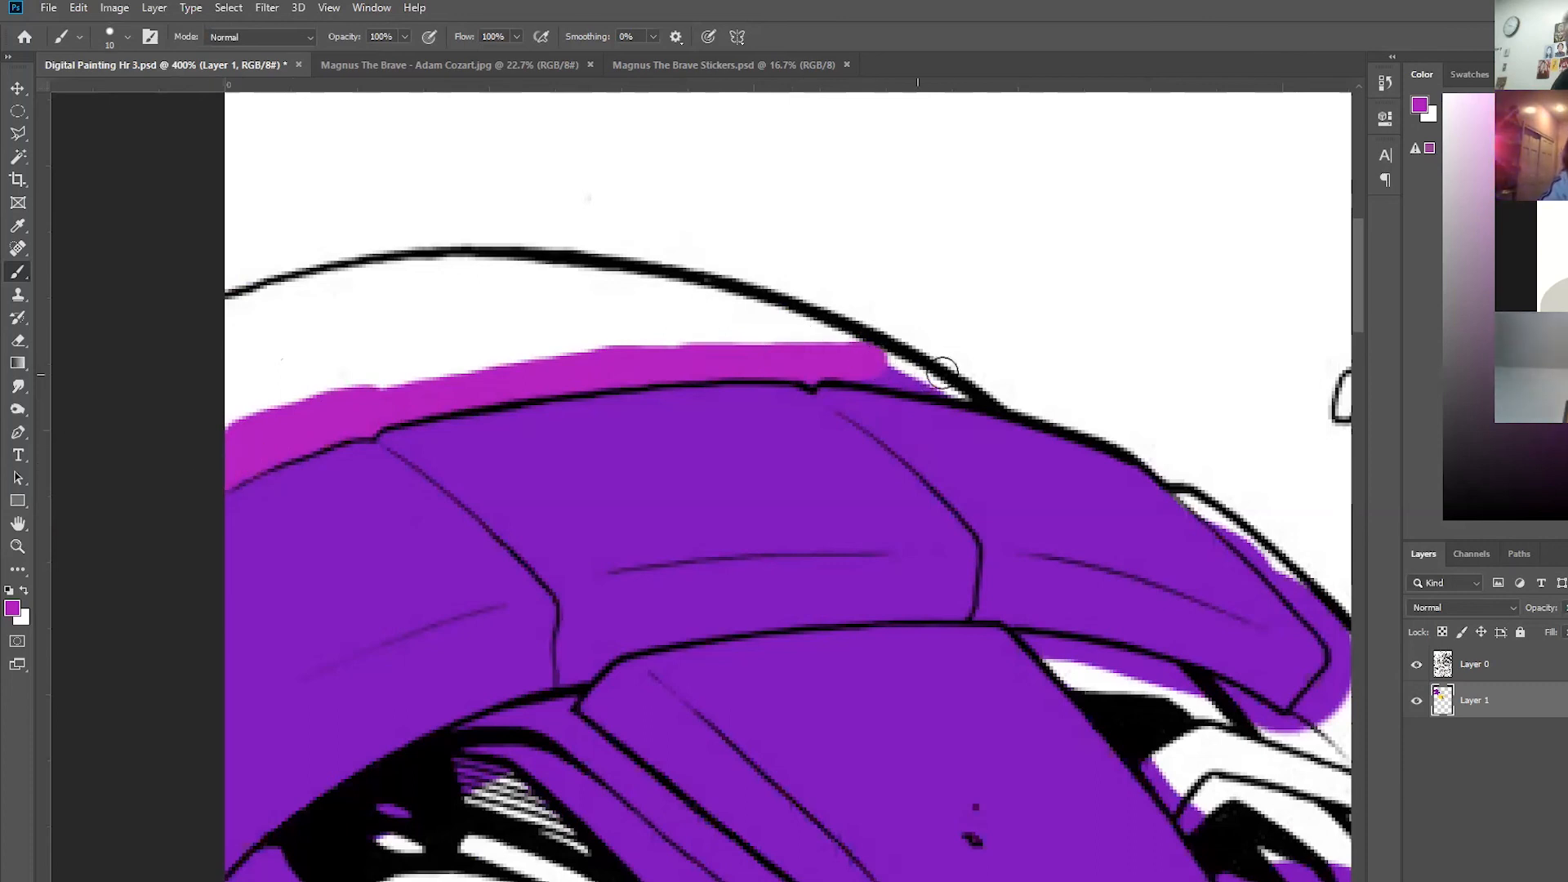
{"action": "left_click_drag", "start_coordinate": [933, 383], "coordinate": [859, 370]}
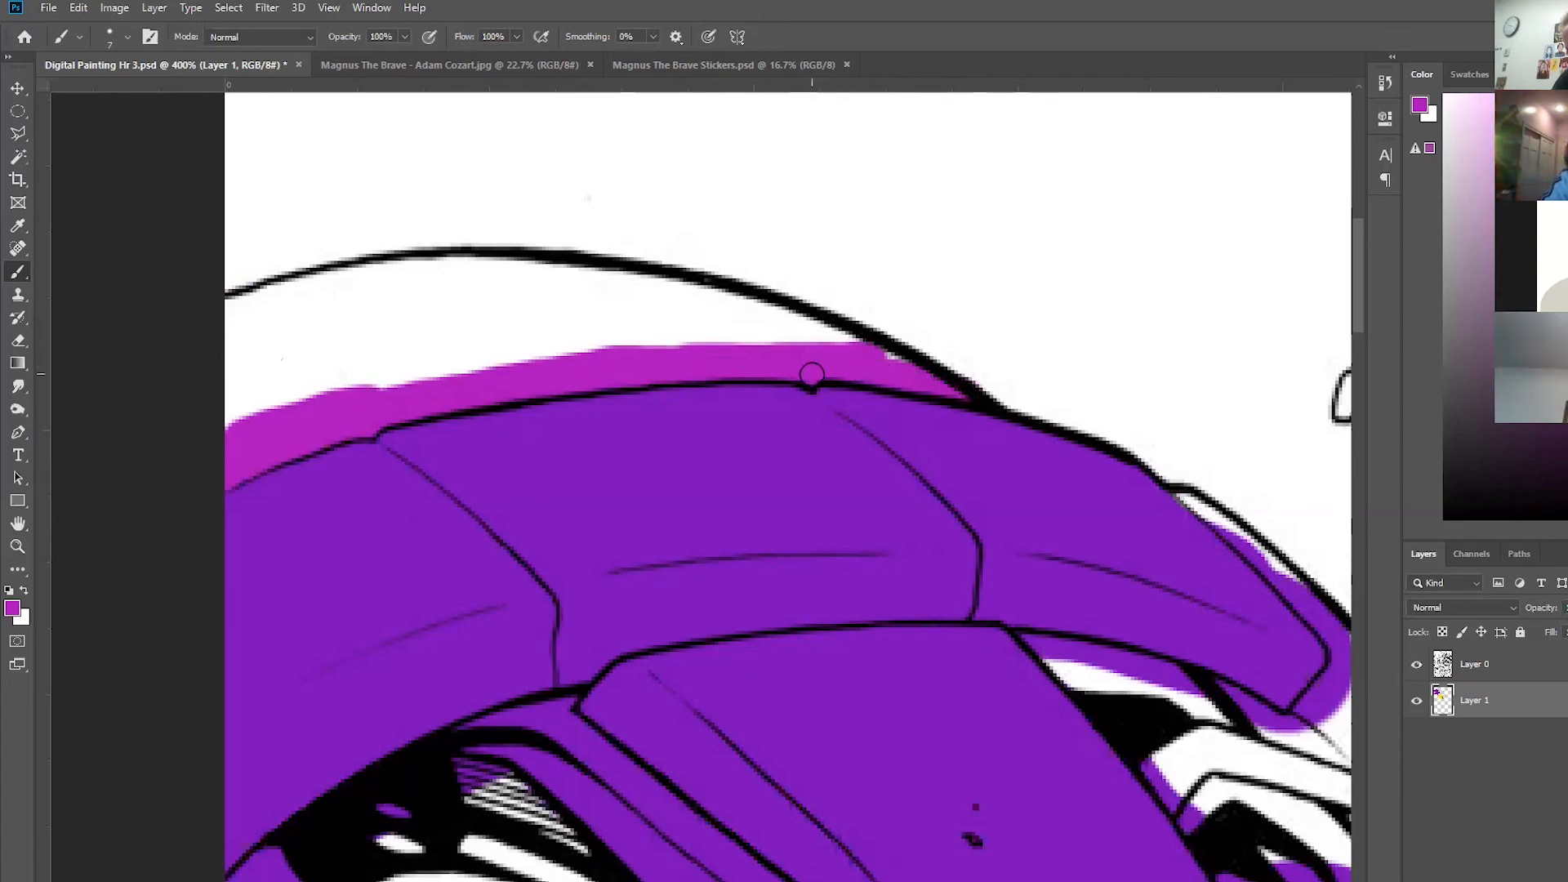
Fill the rest of the robot's helmet dome with magenta using a larger brush, and erase the overspill outside its outline.
{"action": "mouse_move", "coordinate": [854, 335]}
{"action": "left_mouse_down"}
{"action": "mouse_move", "coordinate": [732, 319]}
{"action": "mouse_move", "coordinate": [238, 400]}
{"action": "mouse_move", "coordinate": [500, 343]}
{"action": "mouse_move", "coordinate": [738, 321]}
{"action": "mouse_move", "coordinate": [665, 294]}
{"action": "mouse_move", "coordinate": [413, 273]}
{"action": "mouse_move", "coordinate": [262, 301]}
{"action": "mouse_move", "coordinate": [392, 326]}
{"action": "mouse_move", "coordinate": [610, 304]}
{"action": "left_mouse_up"}
{"action": "key", "text": "bracketright"}
{"action": "key", "text": "bracketright"}
{"action": "key", "text": "bracketright"}
{"action": "key", "text": "bracketright"}
{"action": "key", "text": "bracketright"}
{"action": "key", "text": "bracketleft"}
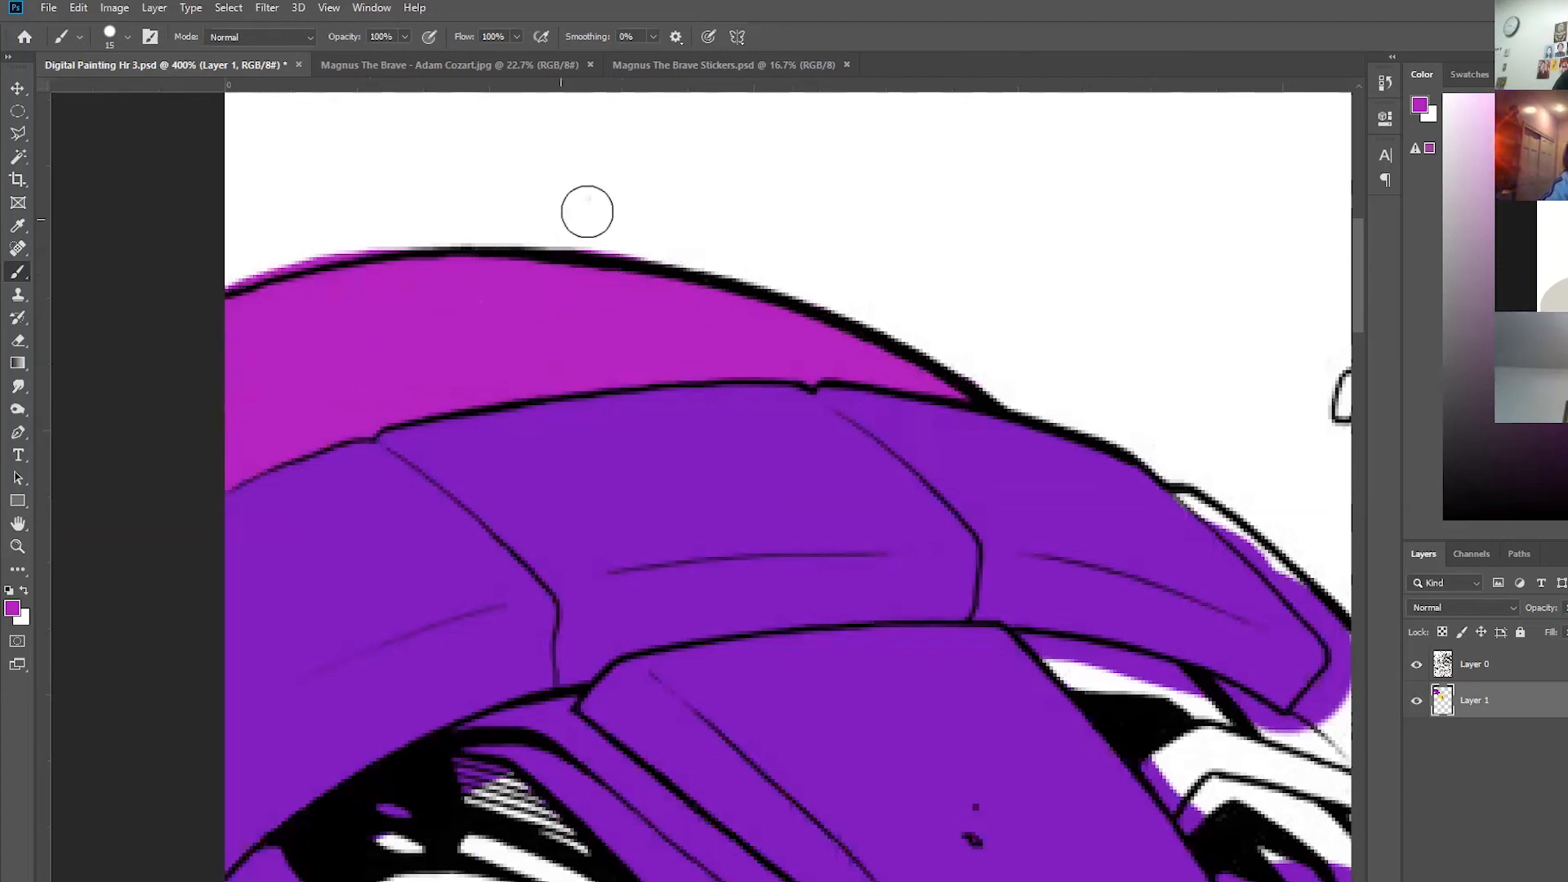
{"action": "key", "text": "e"}
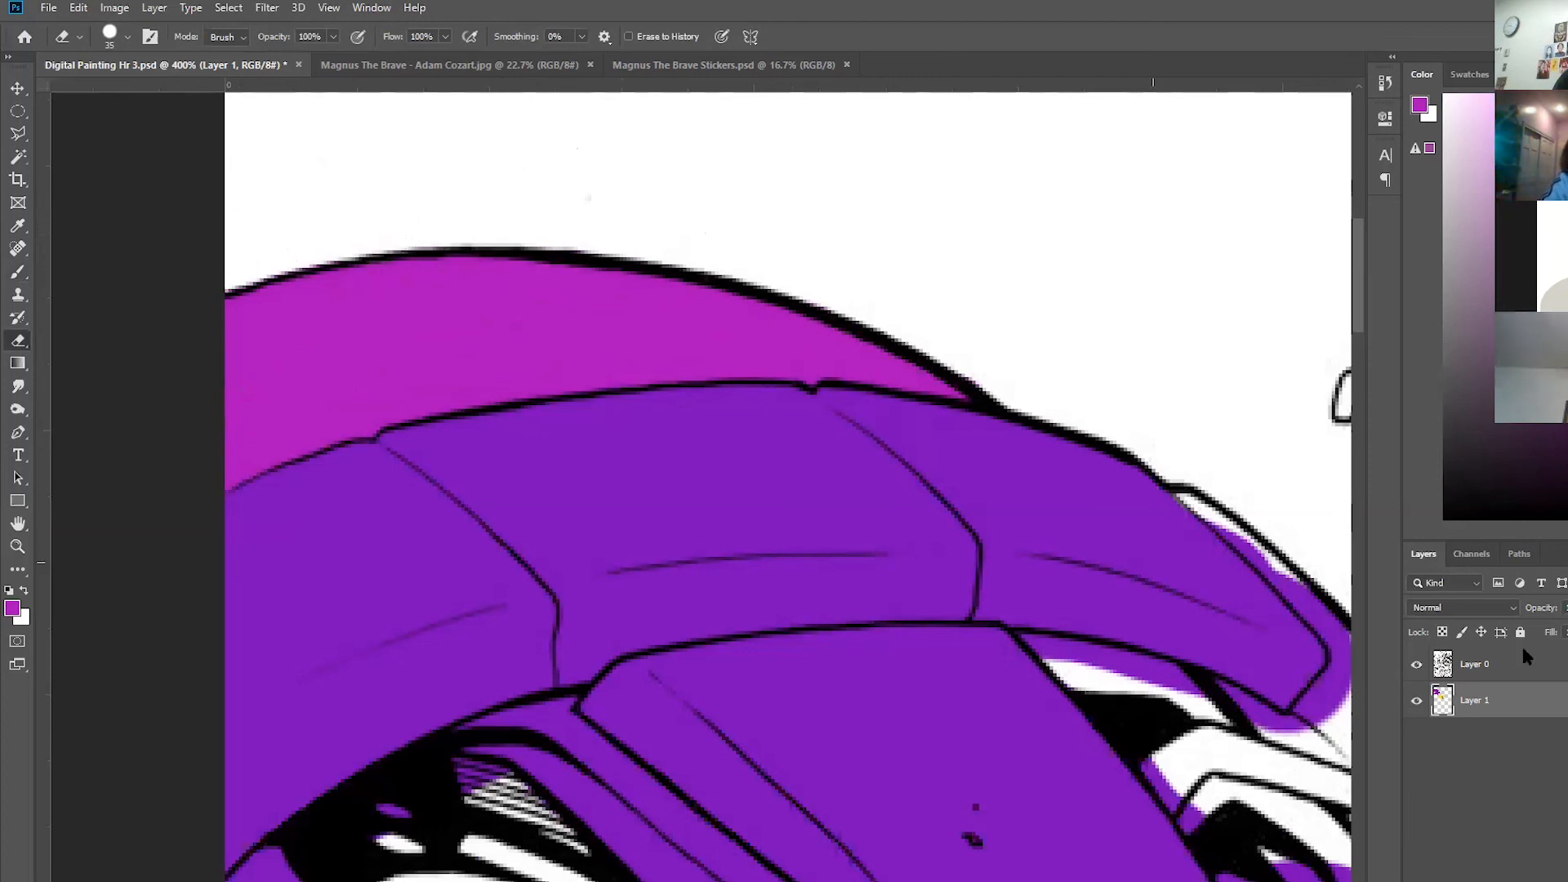
{"action": "scroll", "coordinate": [1107, 635], "scroll_direction": "down", "scroll_amount": 10}
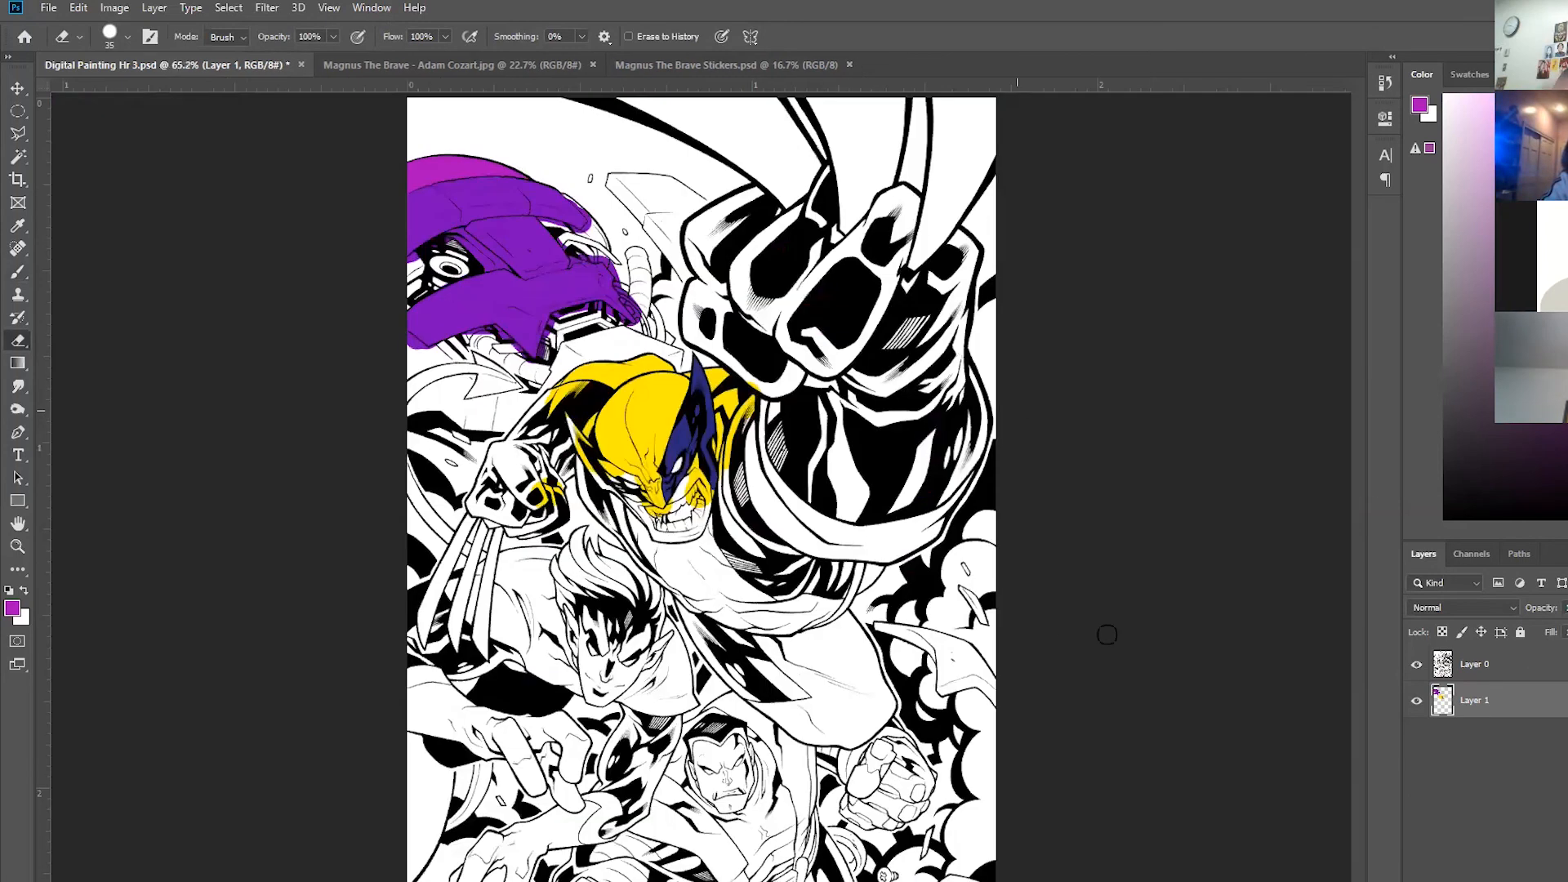